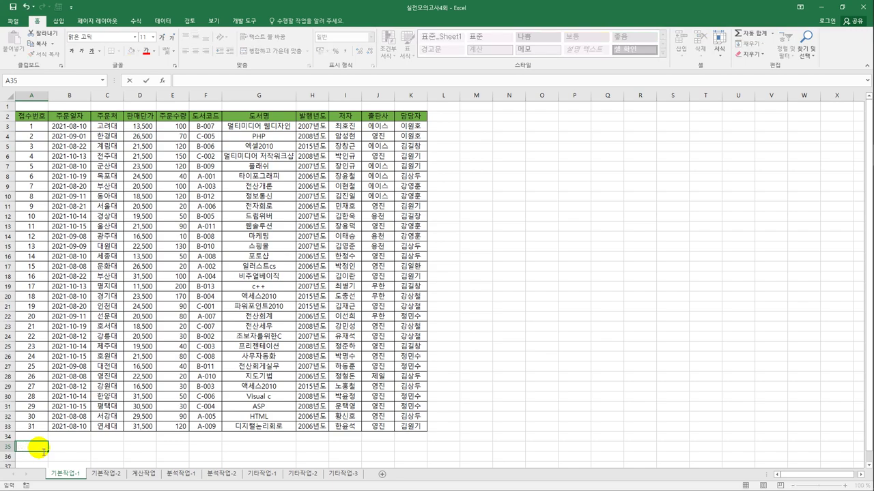
Enter the criteria label 조건 in cell A35 below the table
type("조건")
key("Return")
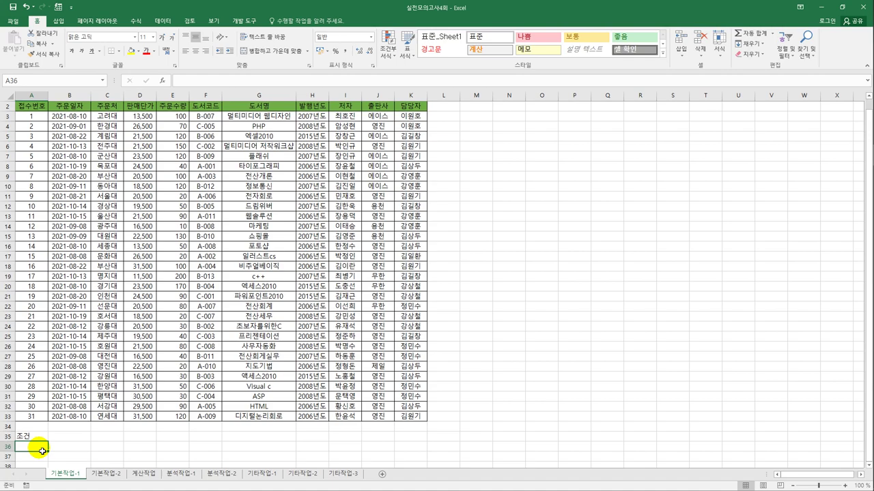
type("=")
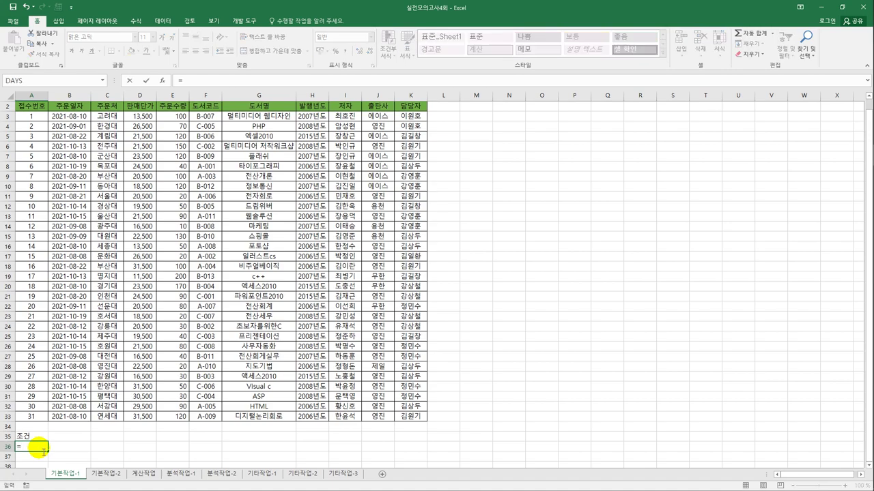
type("or(")
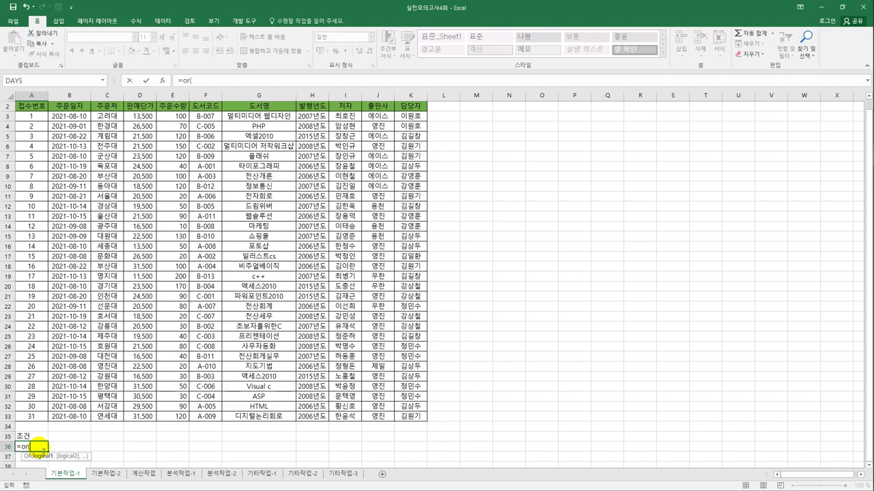
left_click(308, 116)
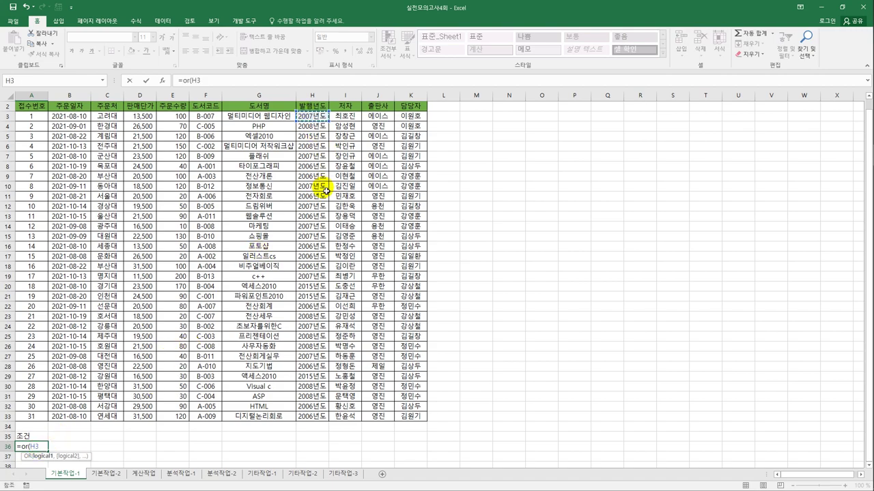
type("=2009")
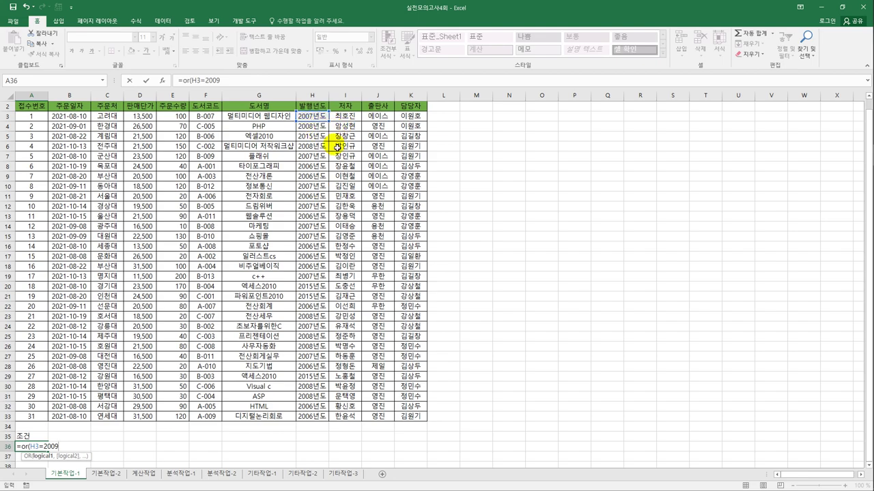
key("Escape")
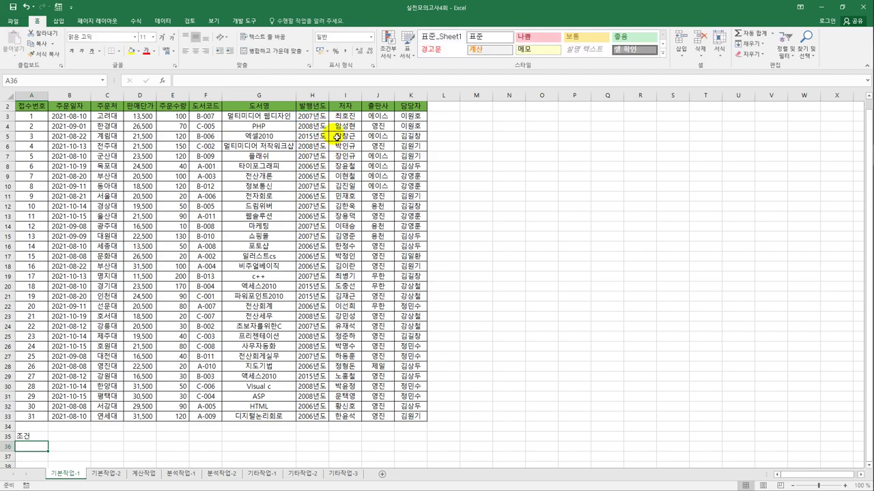
Examine the stored value and number format of the first 발행년도 entry in H3
left_click(323, 120)
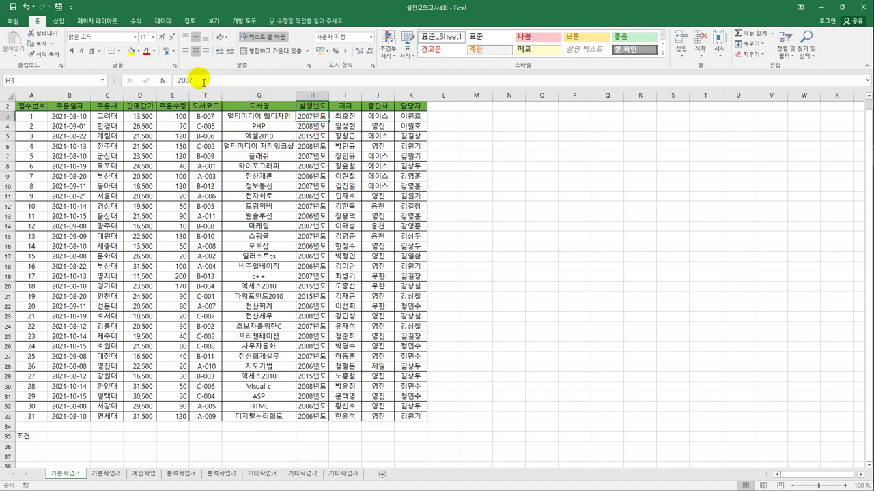
right_click(316, 120)
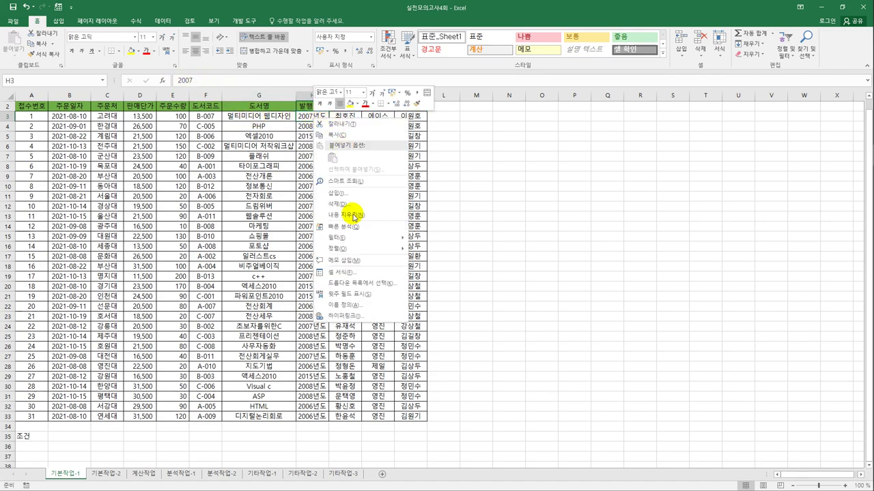
key("Escape")
key("ctrl+1")
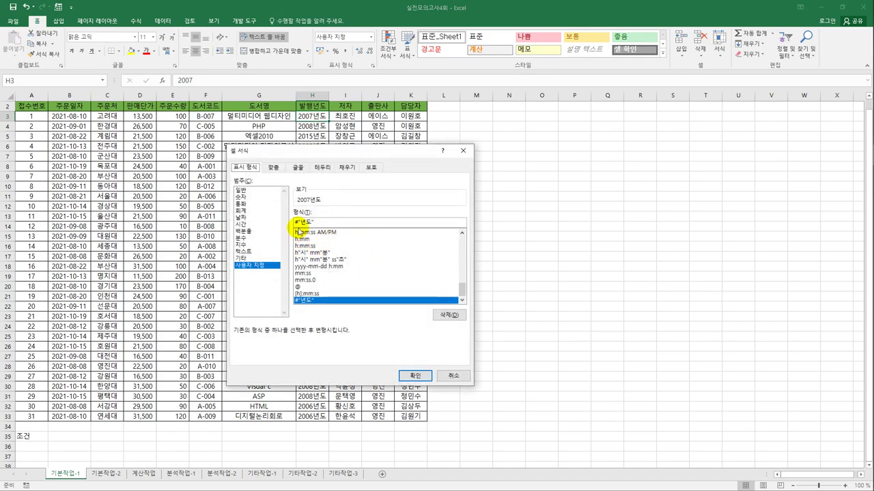
left_click(453, 377)
Begin an OR formula in cell A36 with H3=2009 as its first condition
left_click(39, 446)
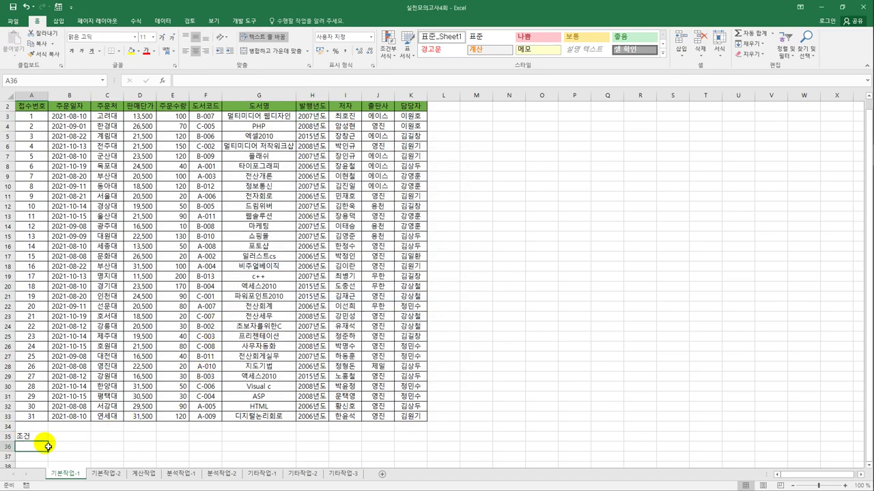
type("=")
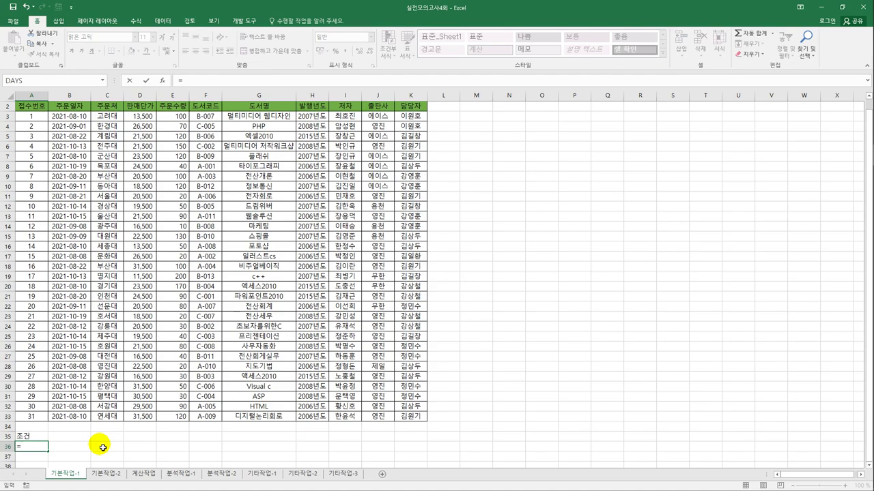
type("or(")
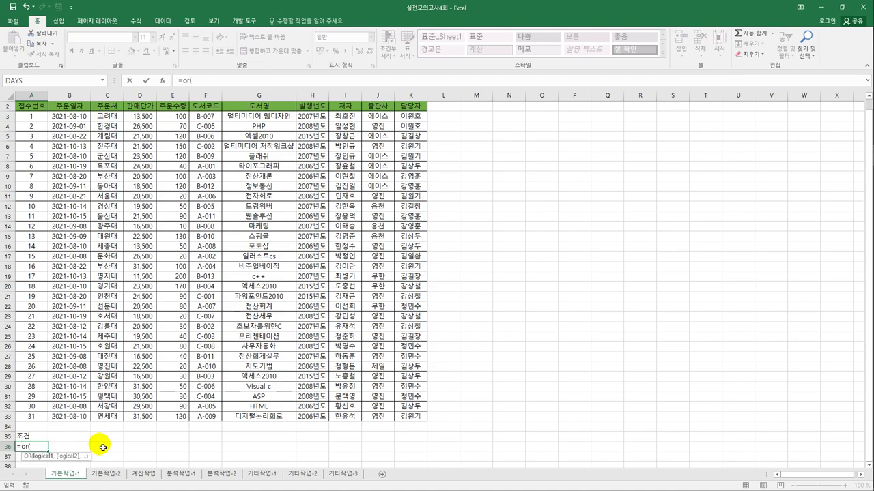
left_click(305, 118)
type("=")
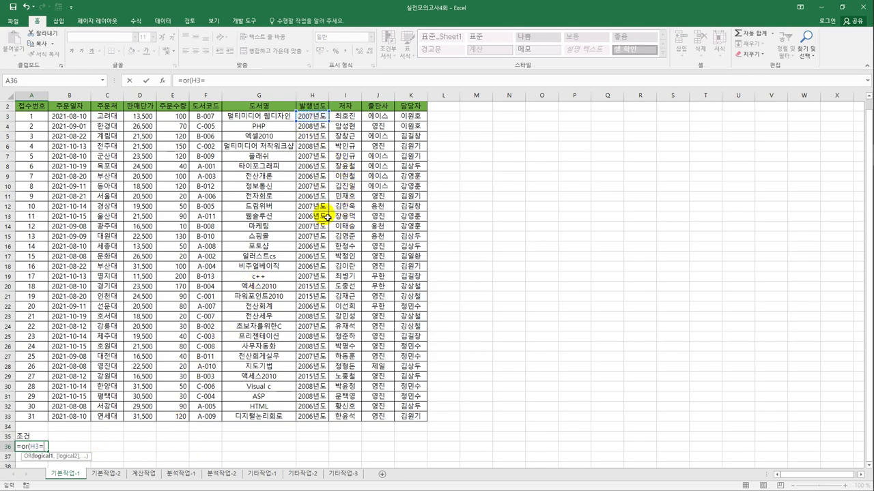
type("2009,")
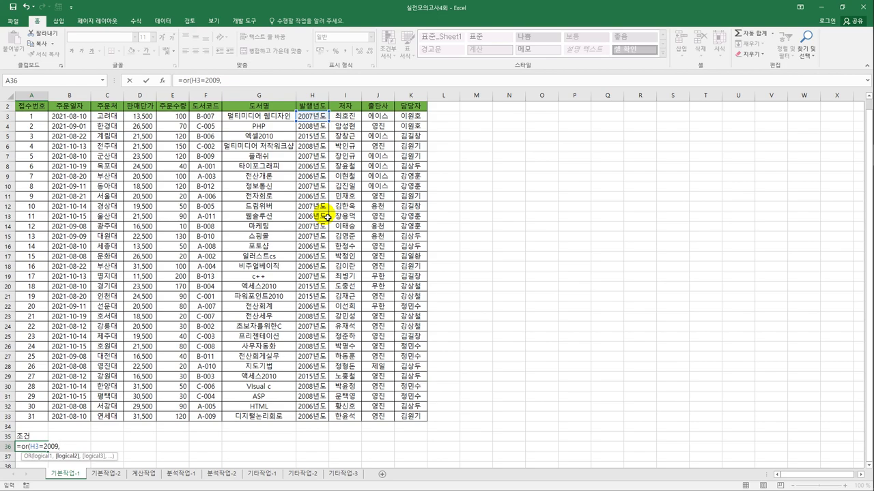
Complete the OR formula with the second condition and(J3="영진",E3>=30,E3<=100) and commit it
type("and(")
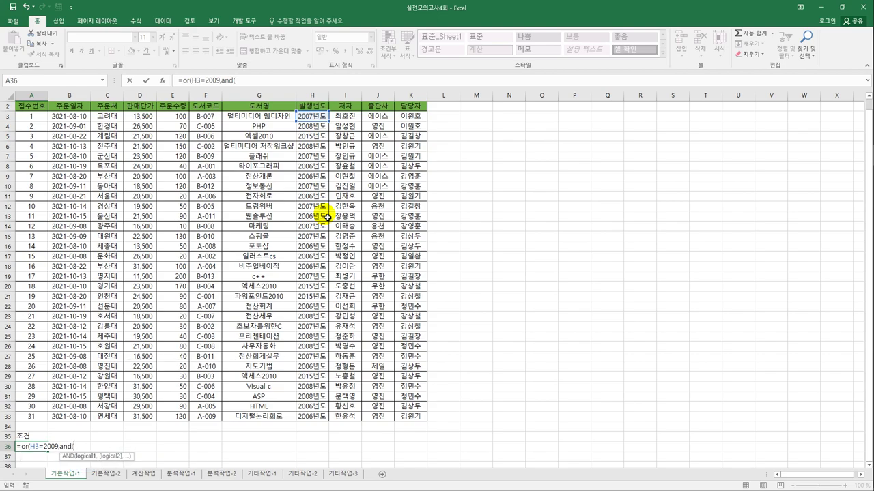
left_click(384, 120)
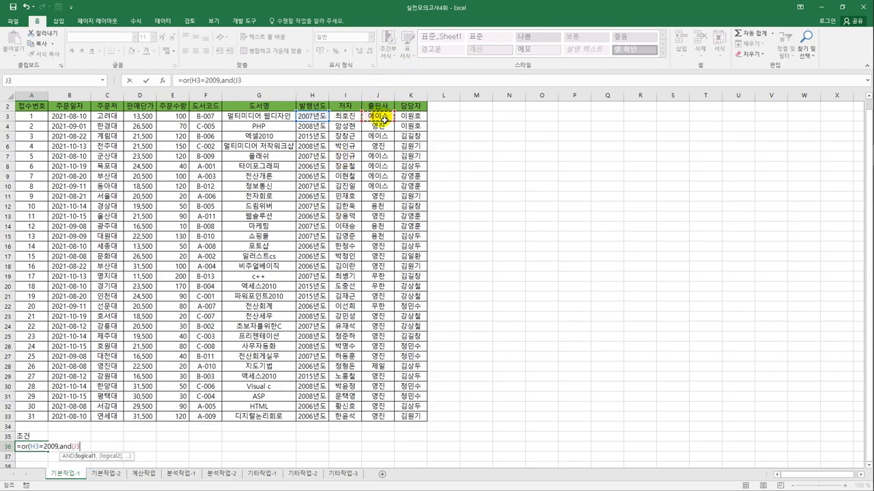
type("=\"ㅇ")
type("영진\"")
type(",")
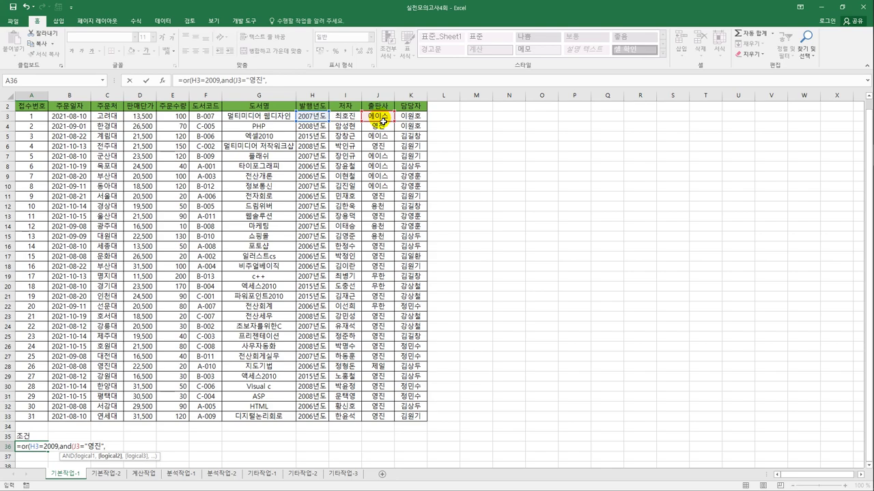
left_click(174, 118)
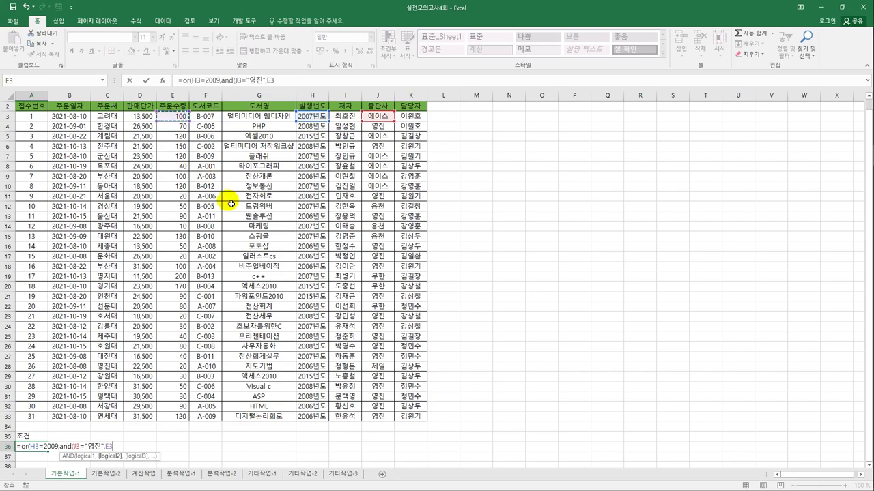
type(">=30,")
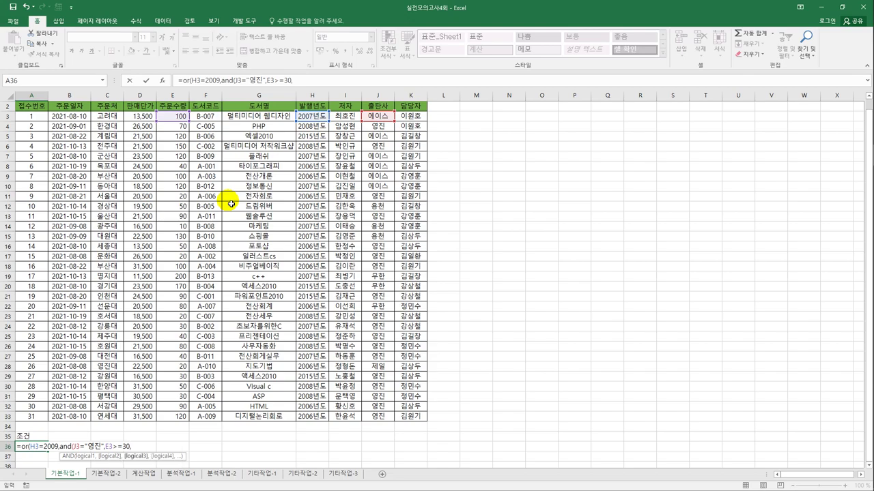
left_click(170, 119)
type("<")
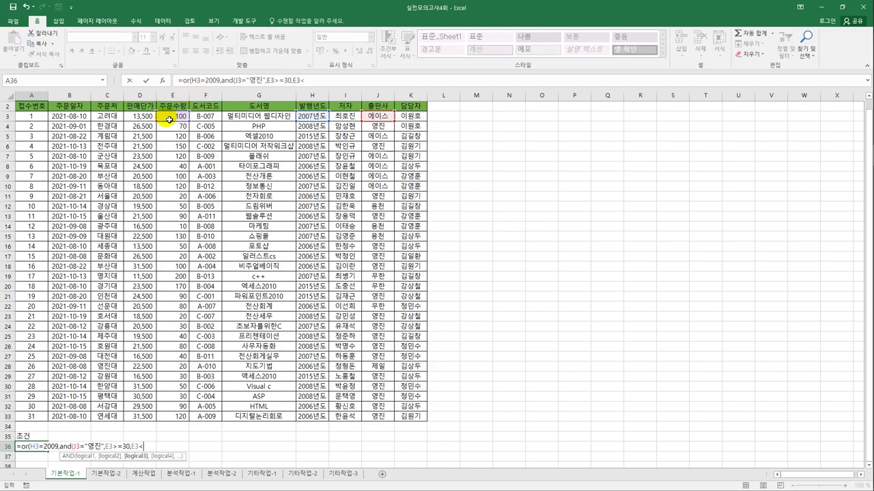
type("=100))")
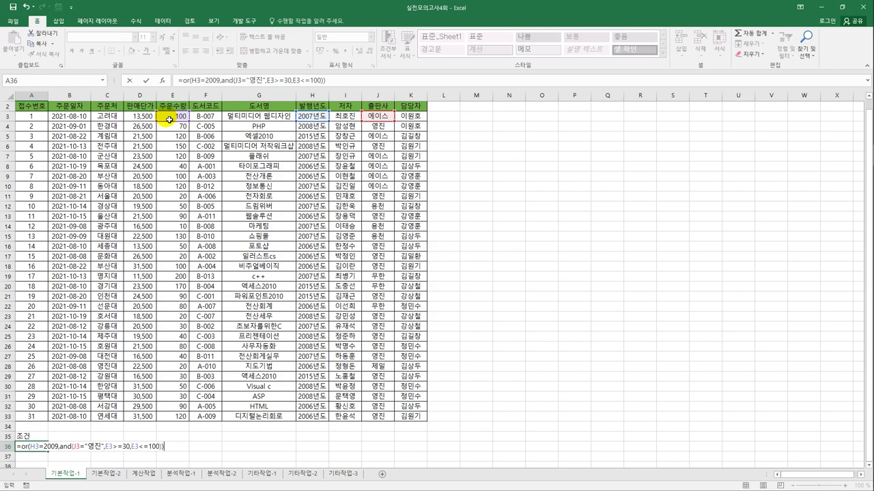
key("Return")
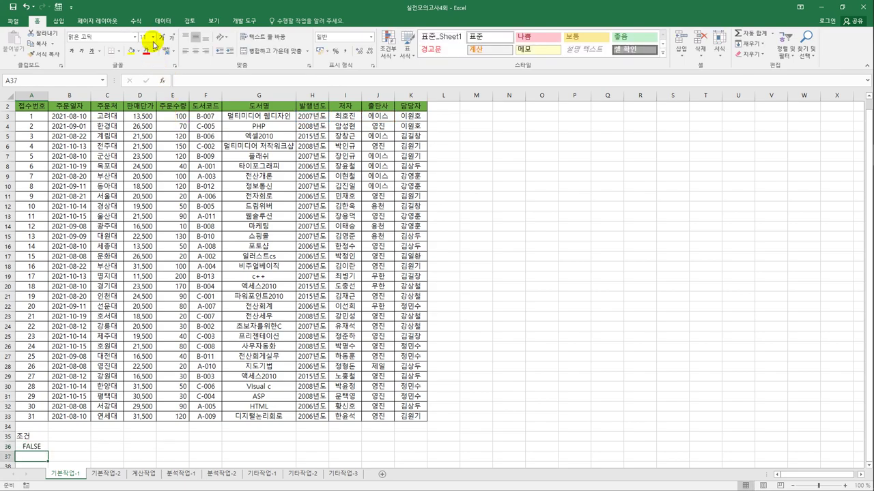
Copy the headers 접수번호, 주문처, 판매단가, 도서코드 and 저자 into row 39 starting at A39
left_click(45, 110)
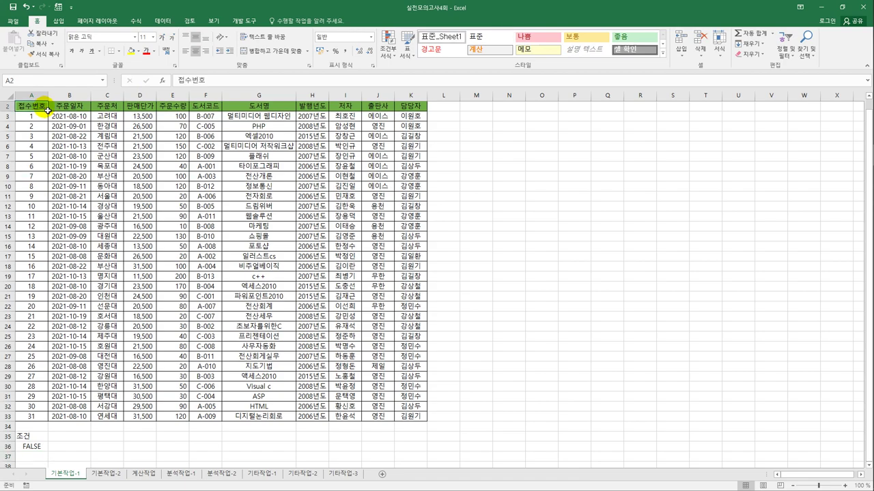
left_click(107, 106, "ctrl")
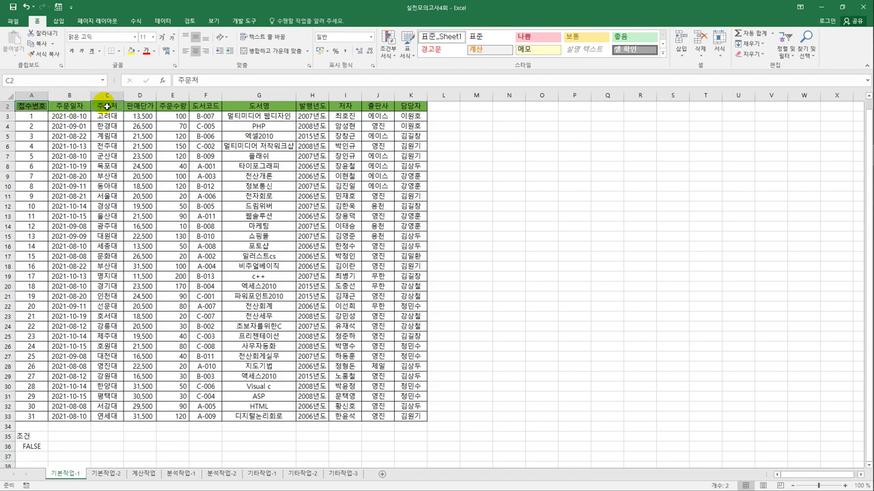
left_click(142, 110, "ctrl")
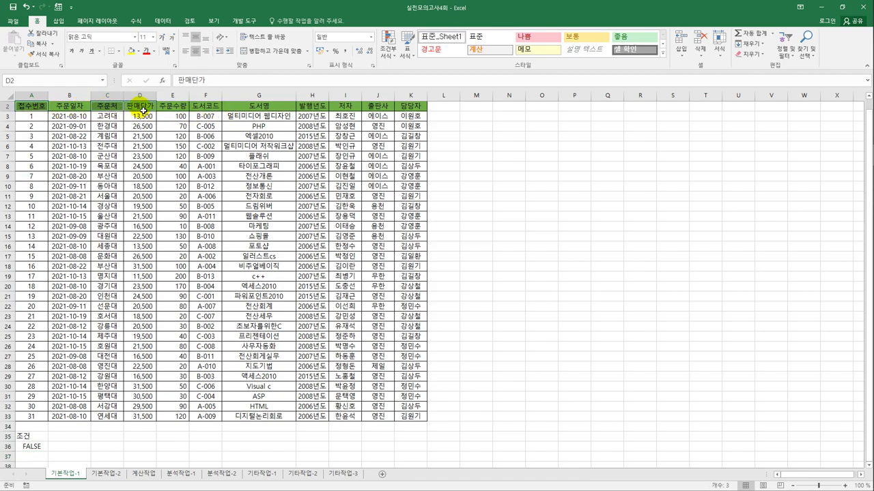
left_click(204, 110, "ctrl")
left_click(345, 107, "ctrl")
key("ctrl+c")
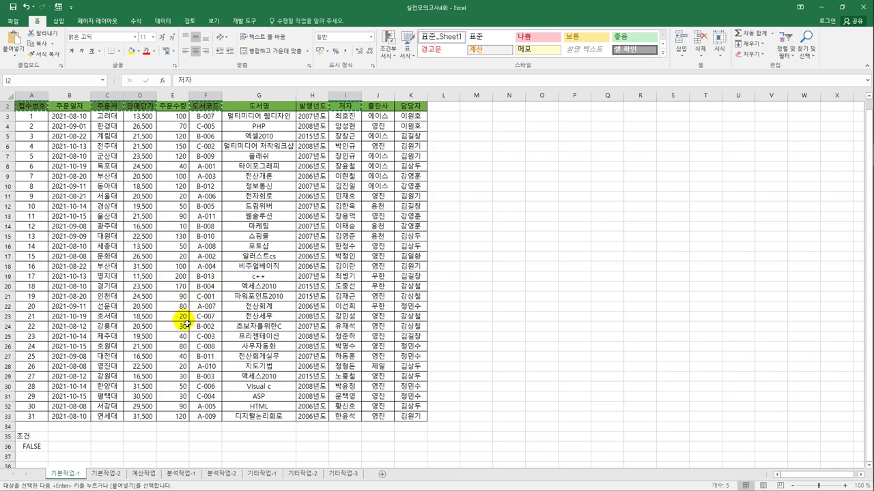
scroll(116, 341, "down", 3)
left_click(46, 387)
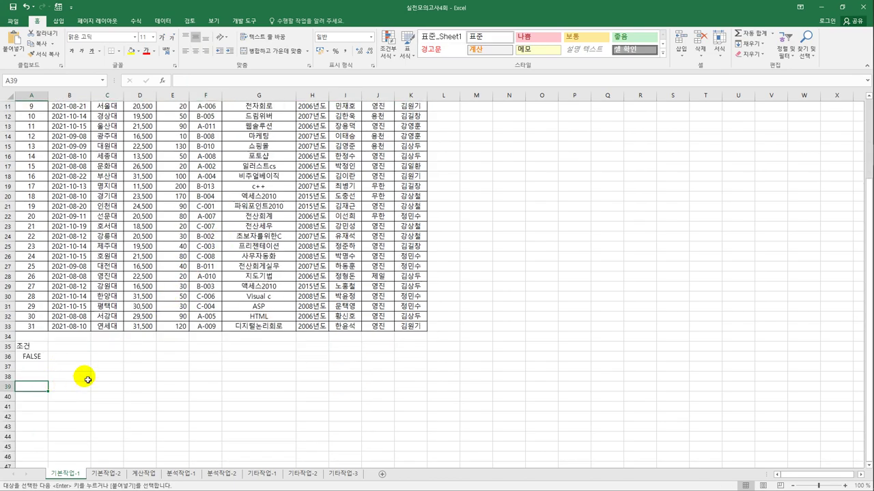
key("ctrl+v")
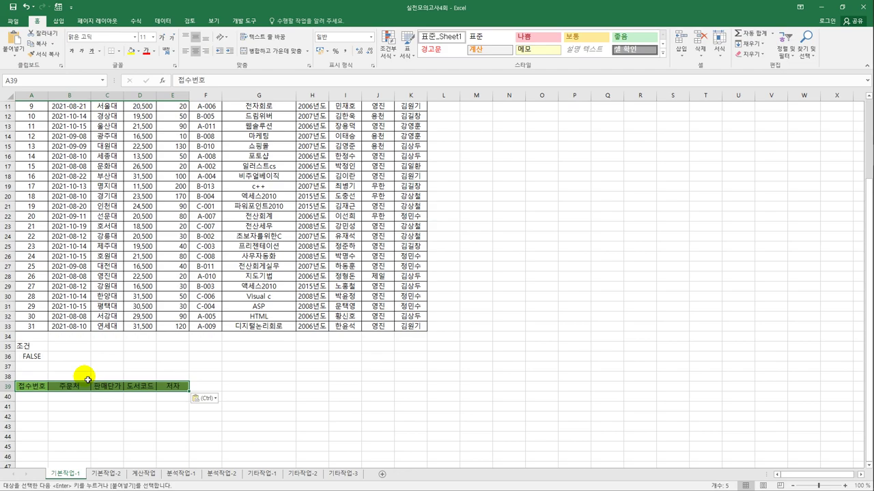
Start an advanced filter on the table A2:K33 with A35:A36 as the criteria range
scroll(88, 380, "up", 3)
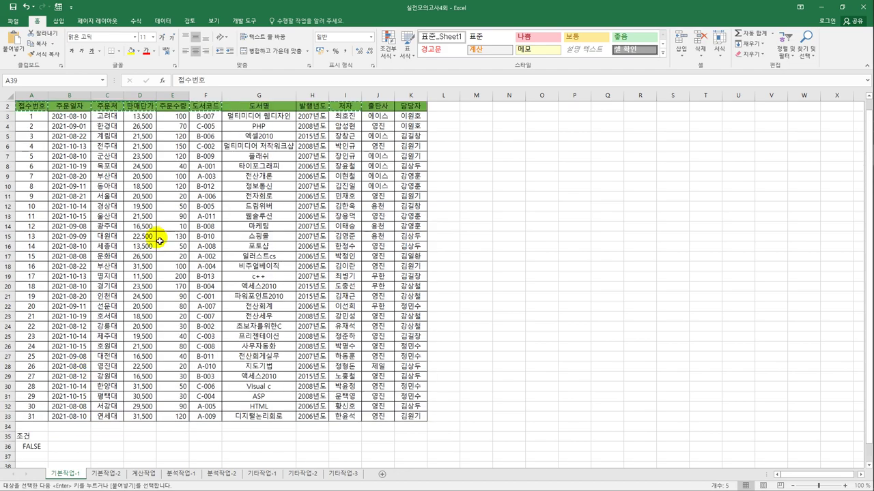
left_click(144, 236)
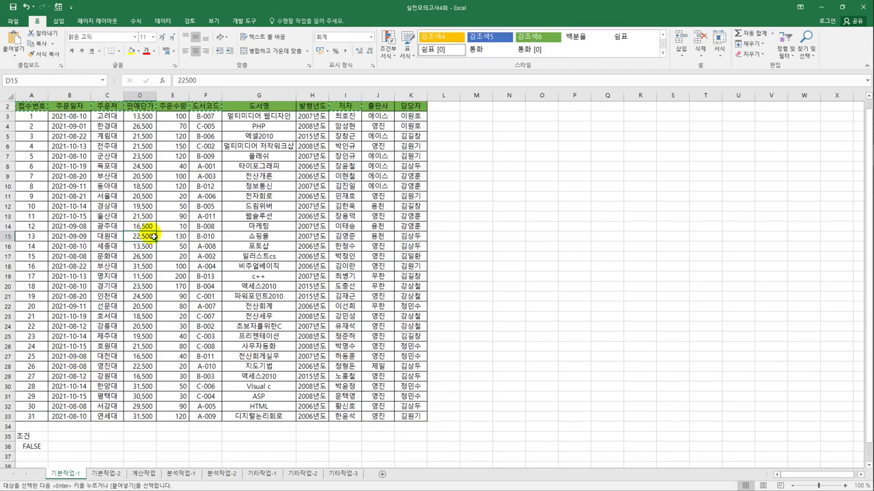
left_click(163, 21)
left_click(333, 56)
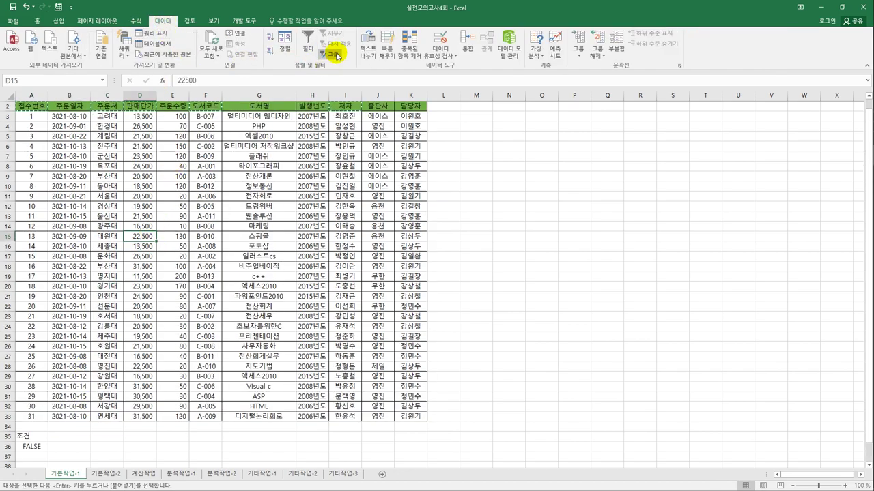
left_click_drag(440, 167, 526, 152)
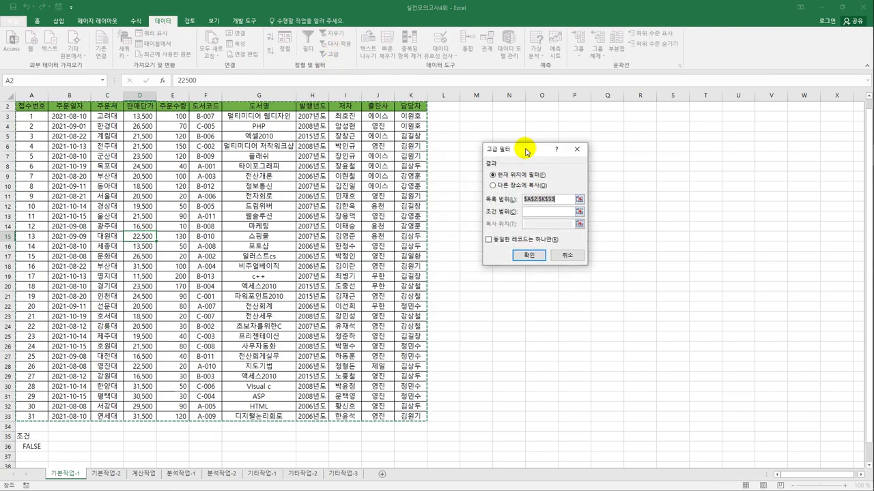
left_click(538, 215)
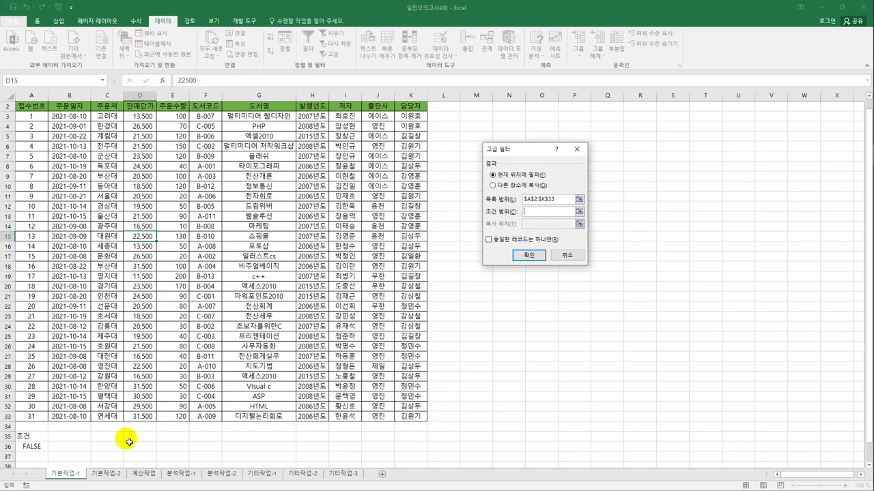
left_click_drag(24, 437, 39, 447)
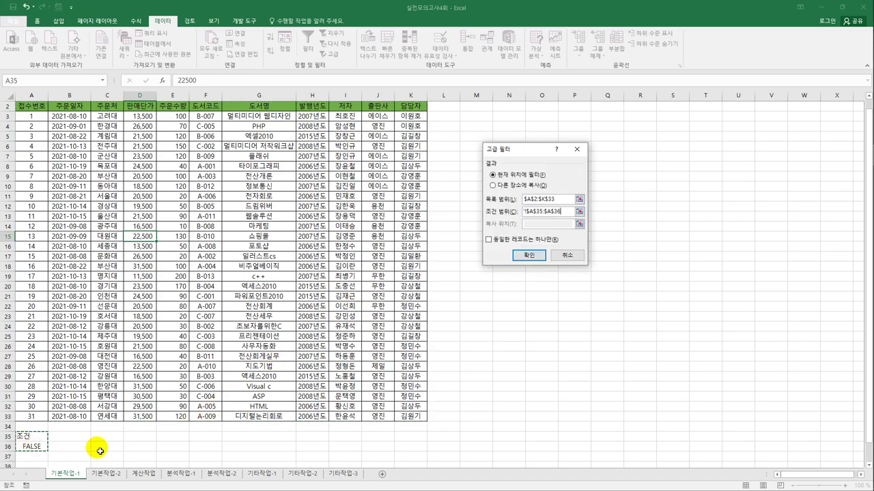
left_click(505, 188)
left_click(538, 226)
scroll(72, 428, "down", 2)
left_click_drag(31, 416, 174, 416)
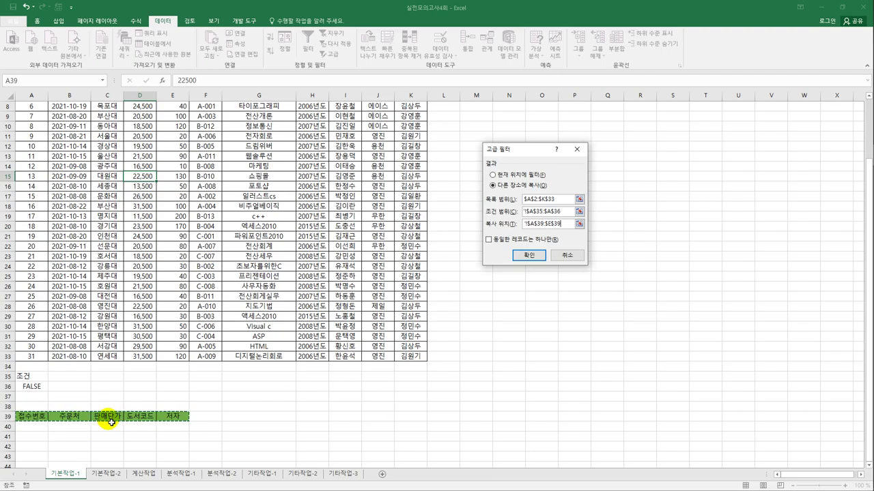
left_click(561, 255)
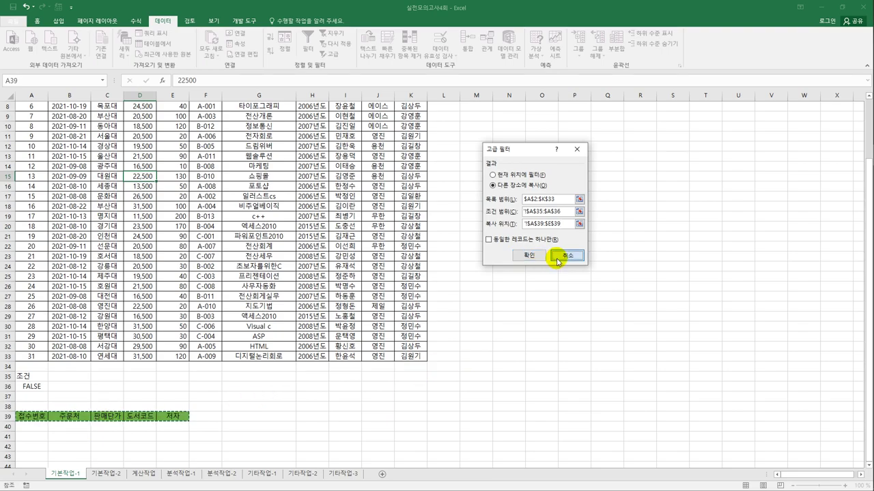
Replace the header in C39 with a copy of the 주문수량 header from E2
scroll(225, 419, "up", 2)
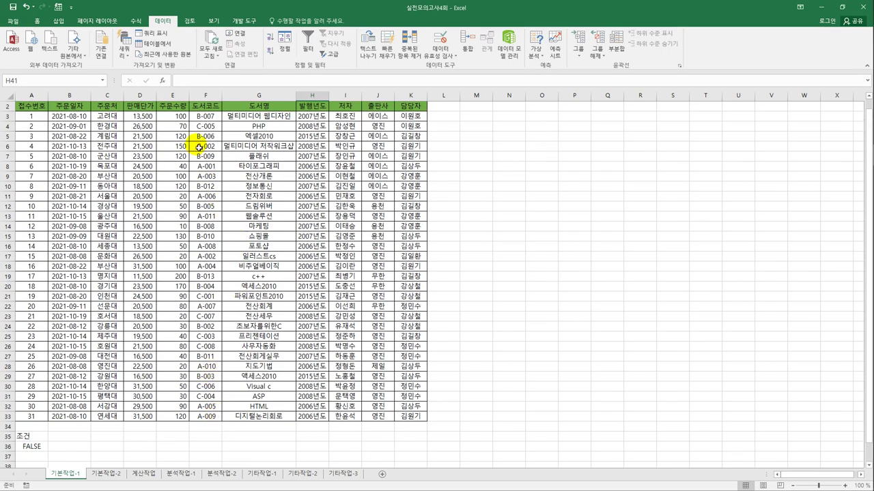
left_click(178, 105)
key("ctrl+c")
scroll(185, 128, "down", 4)
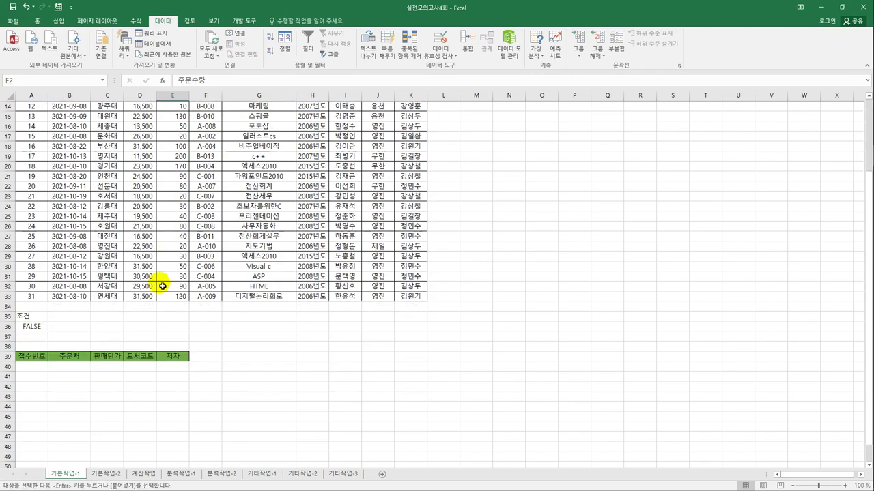
left_click(107, 357)
key("ctrl+v")
Copy the headers 접수번호, 주문처 and 주문수량 from row 2 into A39:C39
scroll(137, 358, "up", 5)
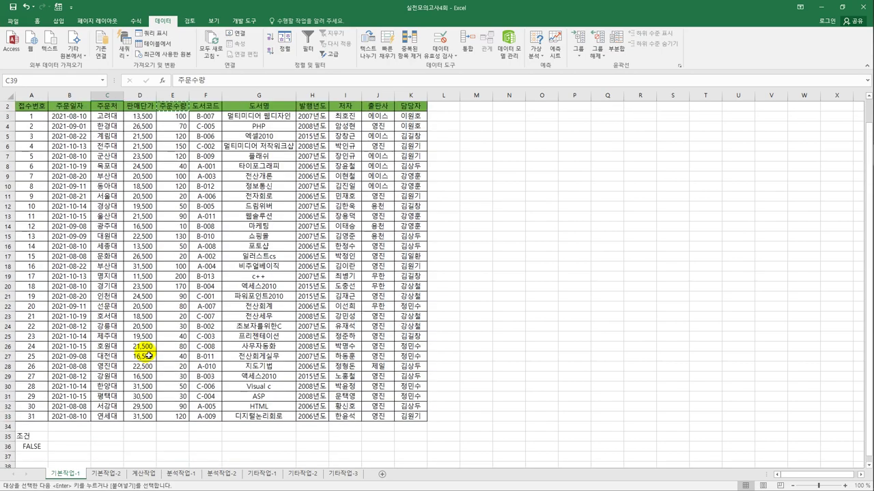
left_click(34, 118)
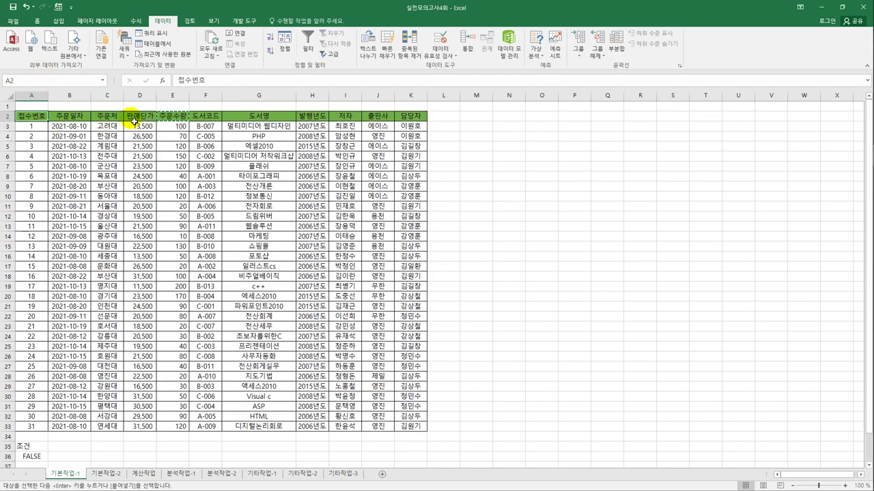
left_click(109, 116, "ctrl")
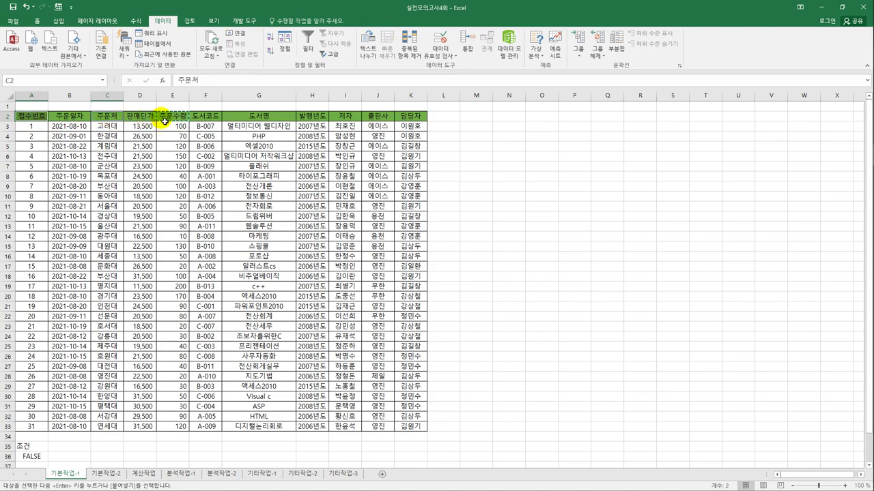
left_click(169, 117, "ctrl")
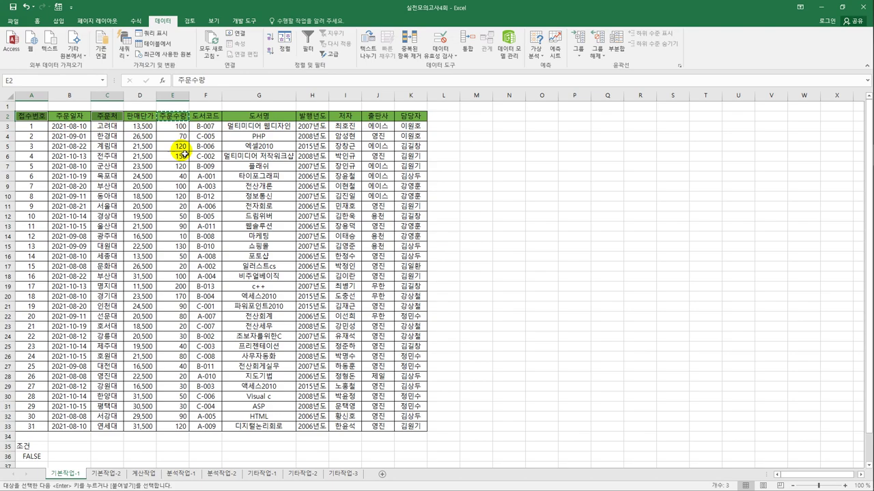
scroll(164, 177, "down", 5)
left_click(32, 336)
key("ctrl+v")
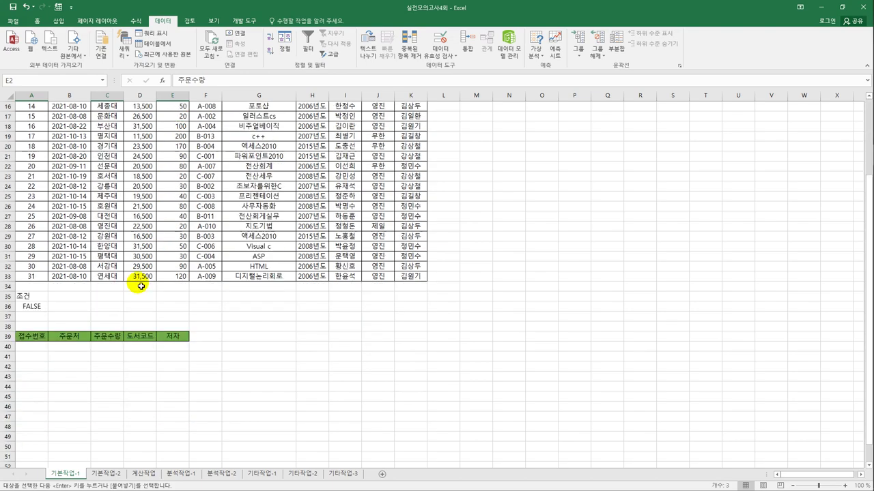
left_click(35, 339)
left_click_drag(35, 339, 106, 336)
Copy the headers 판매단가, 도서코드 and 저자 from row 2 into D39:F39
scroll(136, 307, "up", 5)
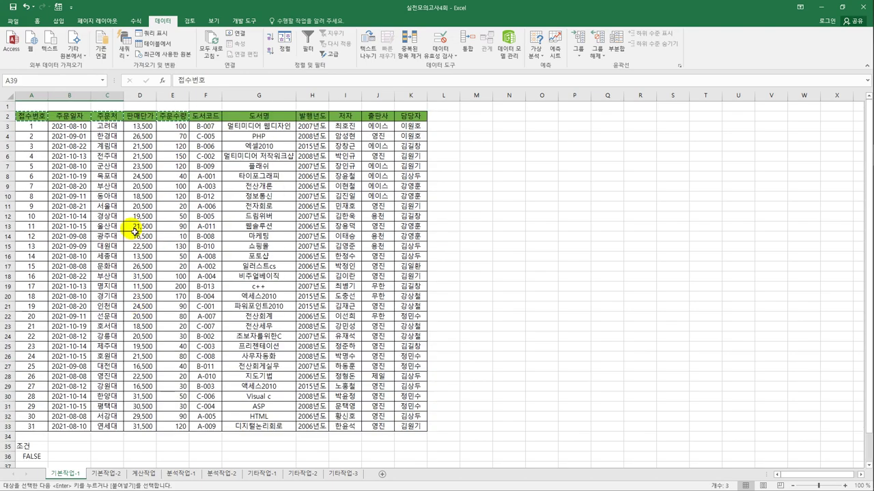
left_click(140, 118)
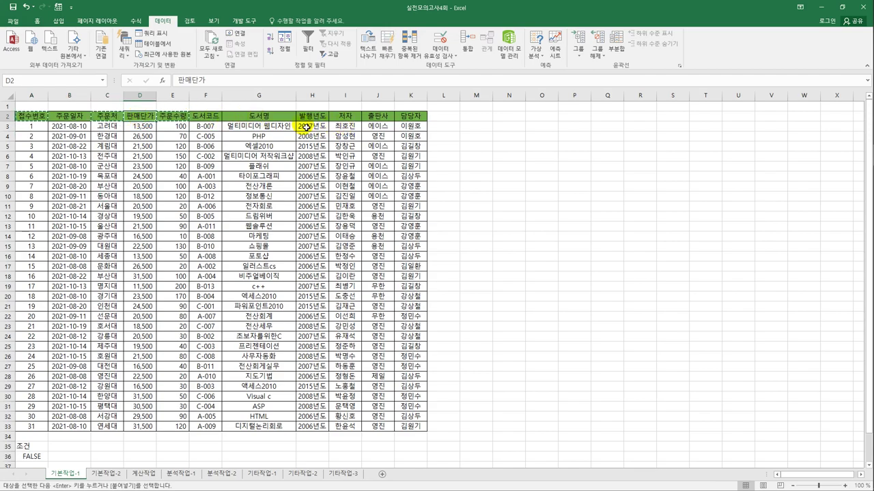
left_click(203, 118, "ctrl")
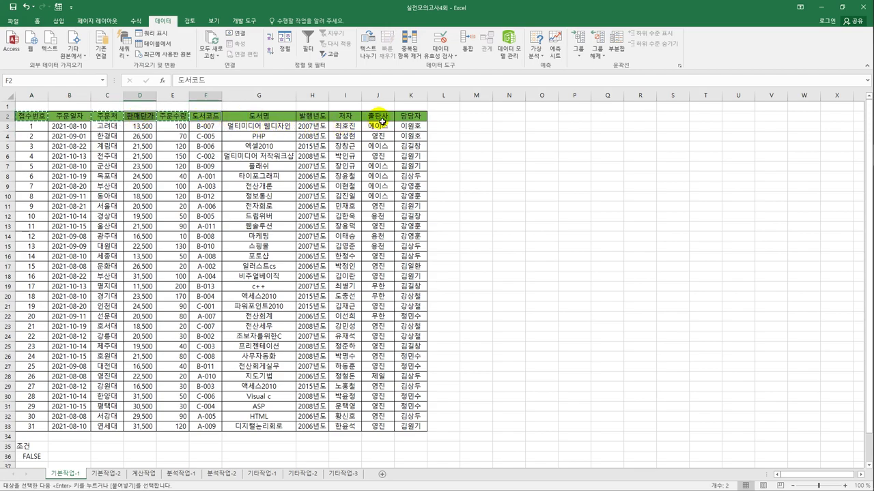
left_click(353, 120, "ctrl")
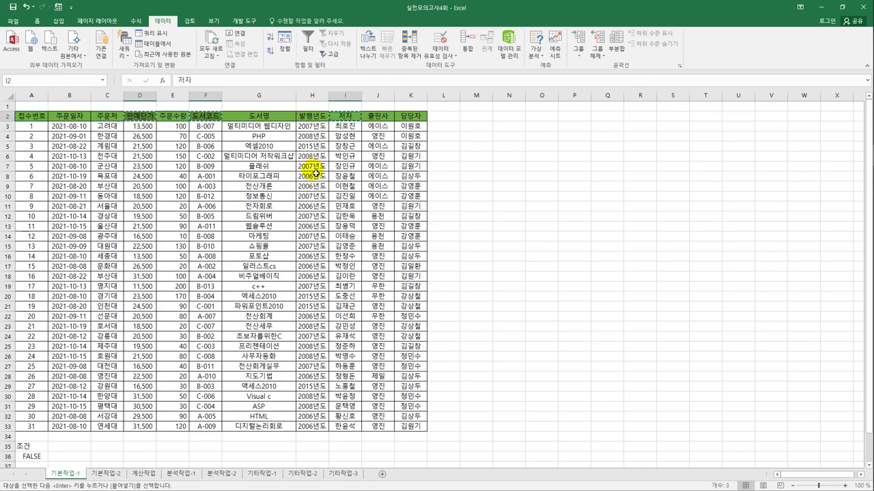
scroll(215, 300, "down", 4)
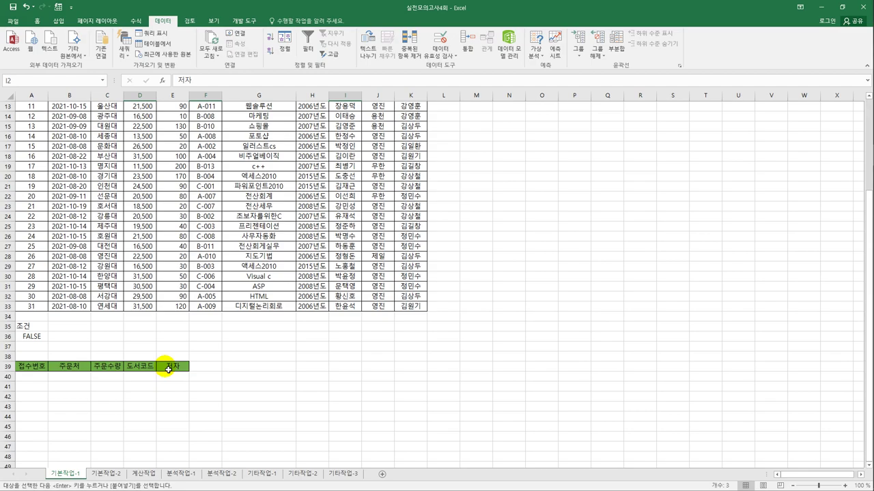
left_click(143, 367)
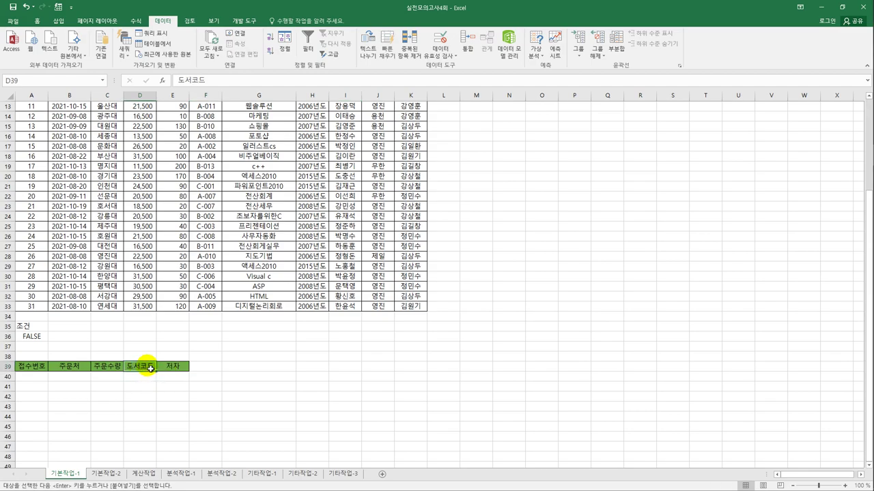
key("ctrl+plus")
left_click_drag(30, 368, 199, 371)
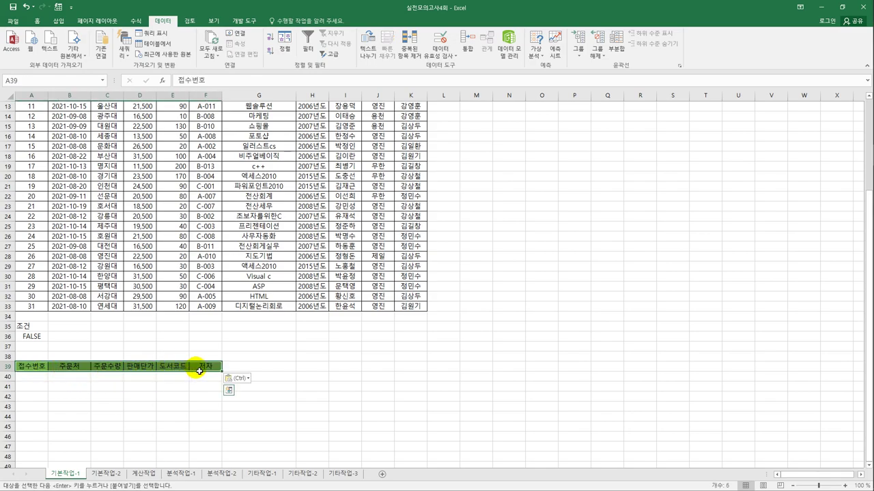
Start an advanced filter on the order table A2:K33 with A35:A36 as the criteria range
scroll(171, 351, "up", 4)
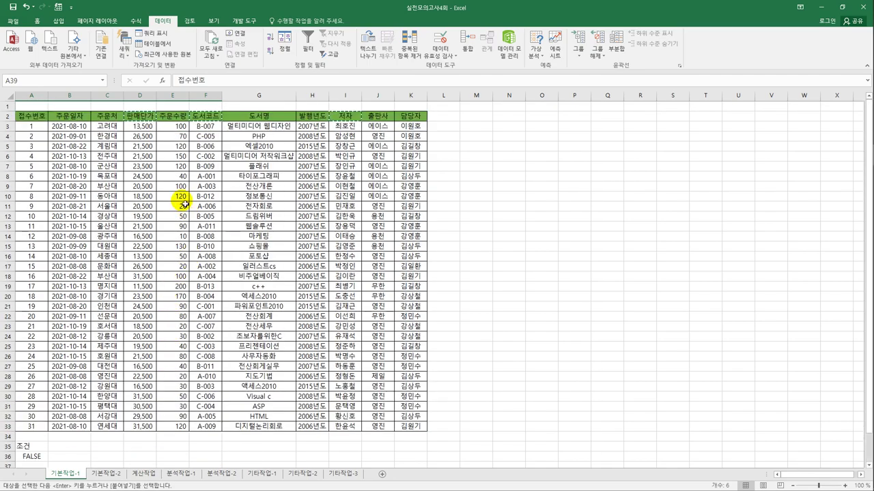
left_click(179, 196)
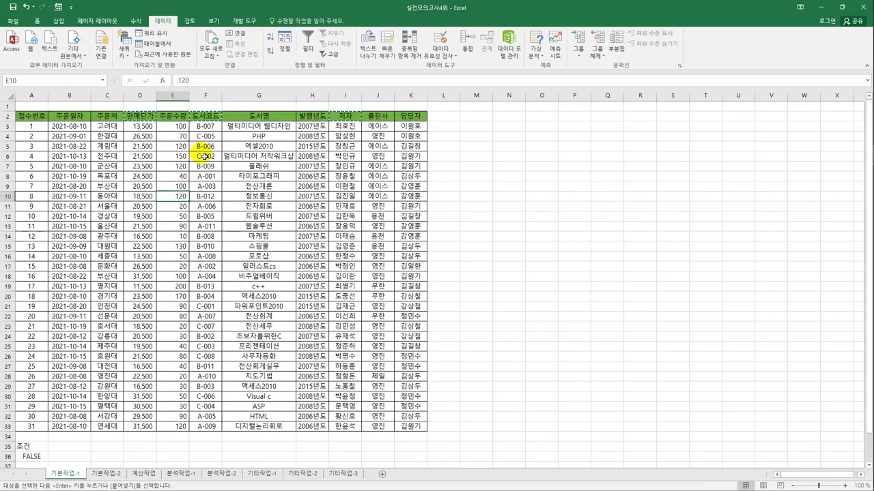
left_click(325, 59)
left_click(539, 213)
scroll(35, 409, "down", 1)
left_click_drag(30, 416, 30, 427)
Set the advanced filter to copy its results to another location, A39:F39, and run it
left_click(493, 184)
left_click(532, 224)
scroll(54, 386, "down", 1)
left_click_drag(23, 428, 202, 434)
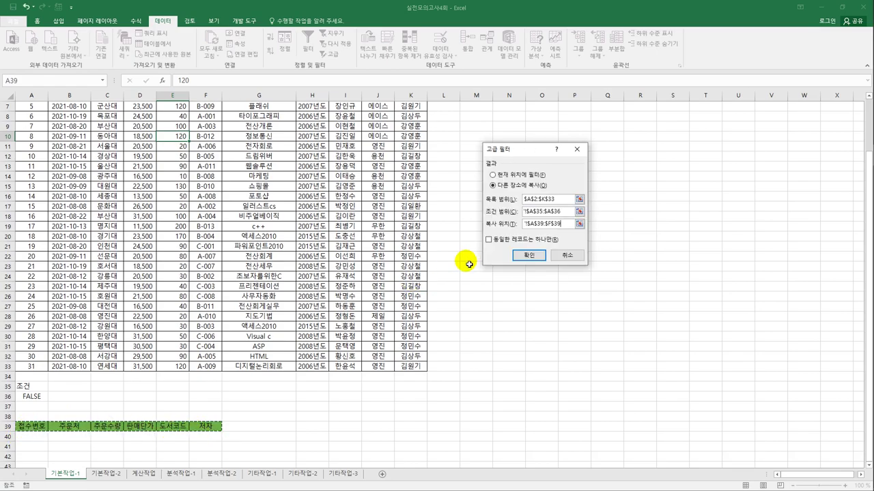
left_click(538, 255)
scroll(362, 311, "down", 6)
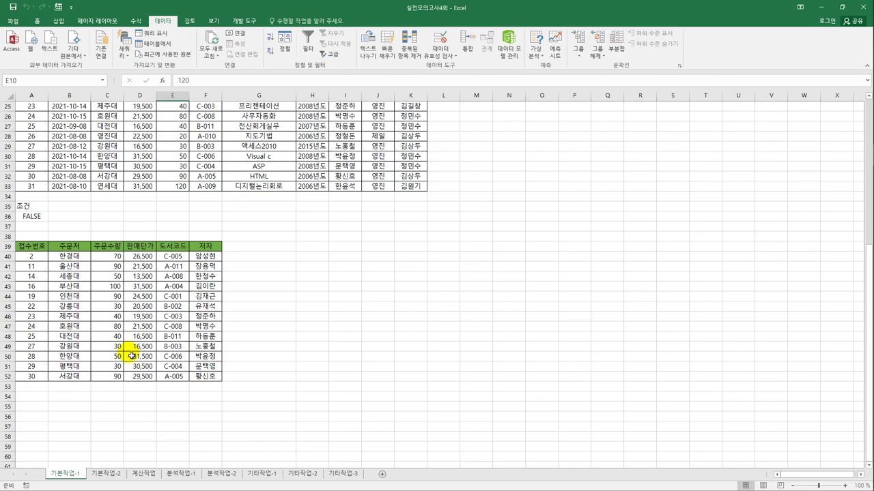
Change the first condition of the OR formula in A36 to H3="2009", making the year a text value
left_click(35, 217)
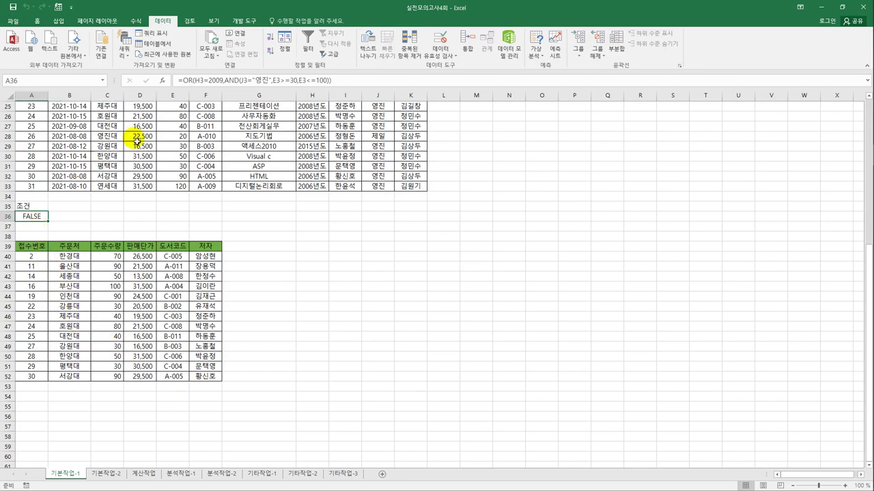
scroll(309, 174, "up", 8)
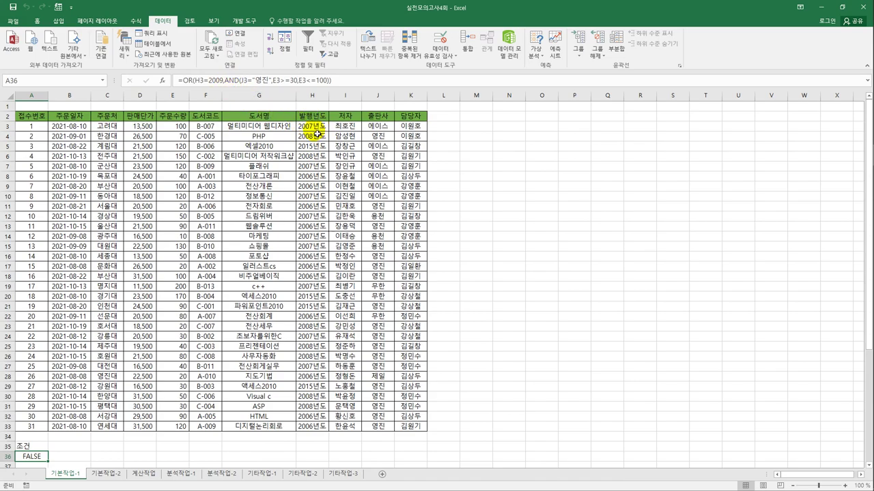
left_click(211, 83)
type("\"")
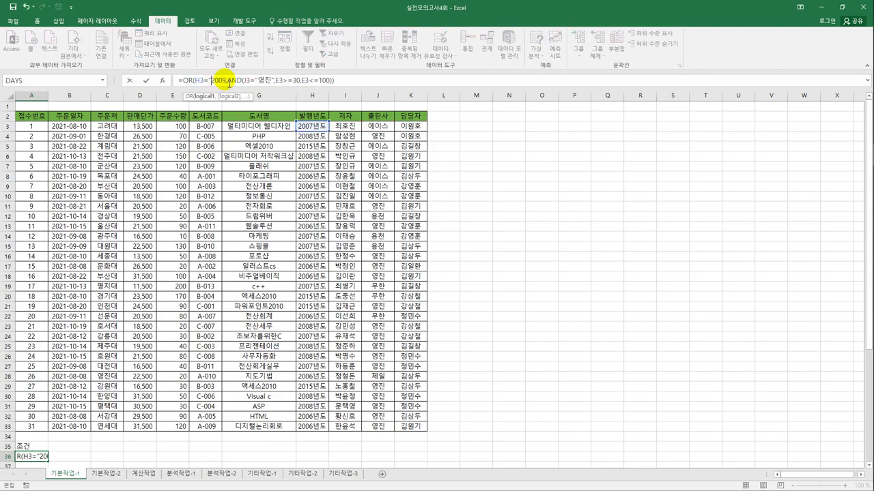
left_click(223, 80)
type("\"")
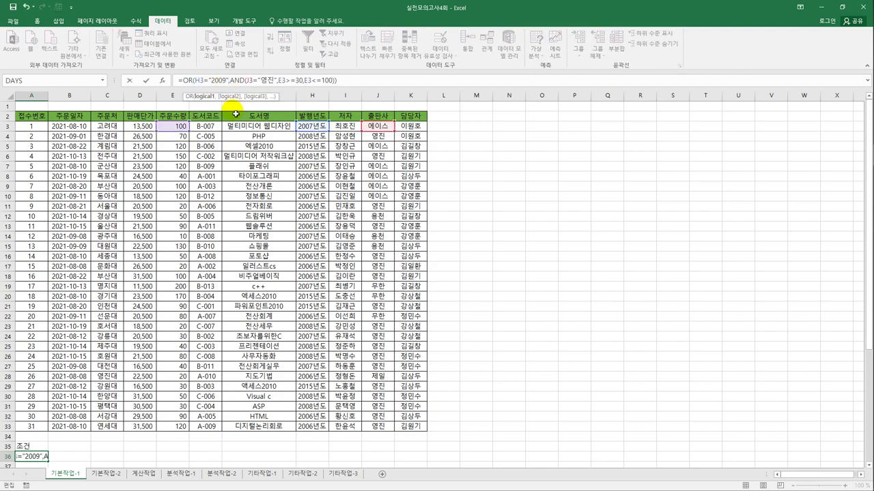
key("Return")
left_click(39, 448)
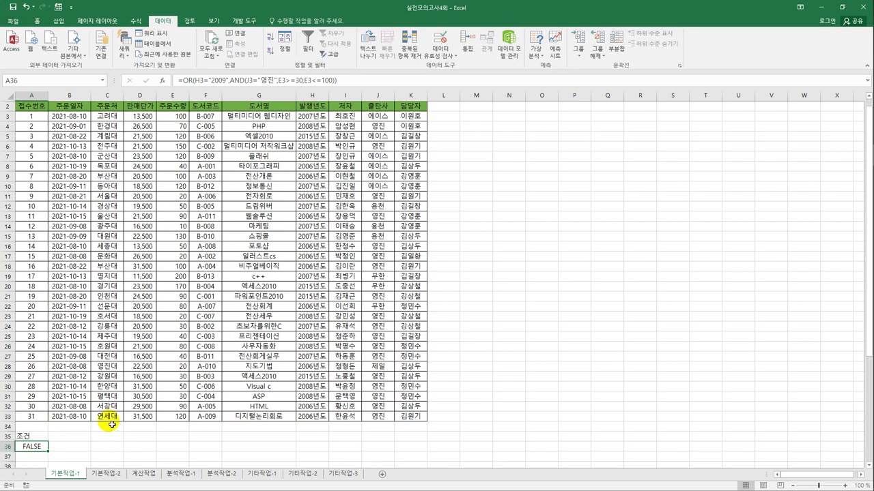
Start a new conditional formatting rule for A3:K33 that uses a formula to determine the formatted cells
scroll(112, 424, "up", 1)
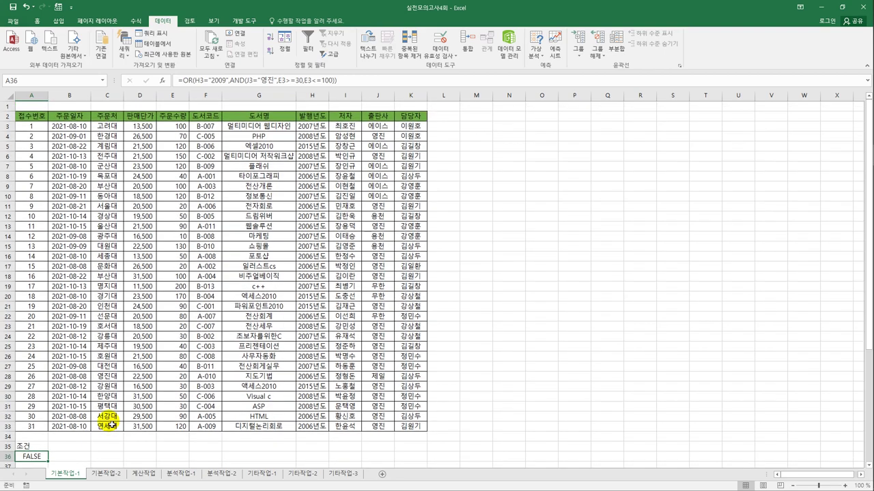
left_click_drag(30, 127, 398, 428)
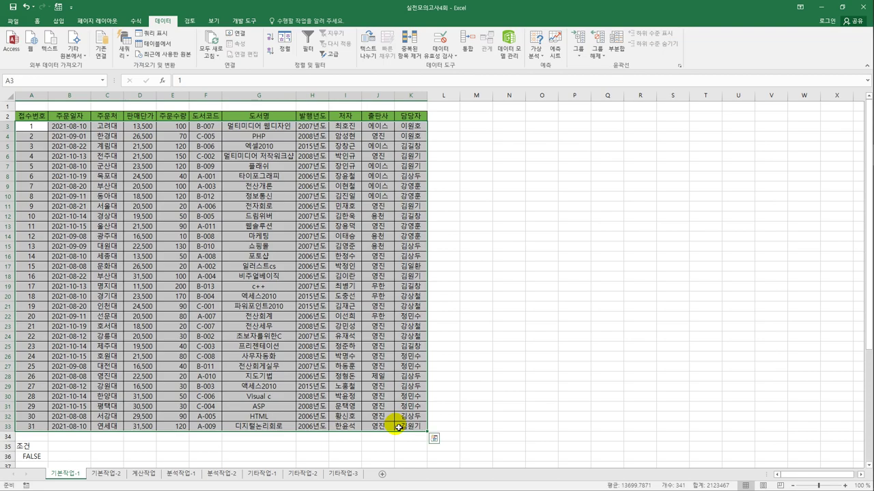
left_click(36, 22)
left_click(387, 53)
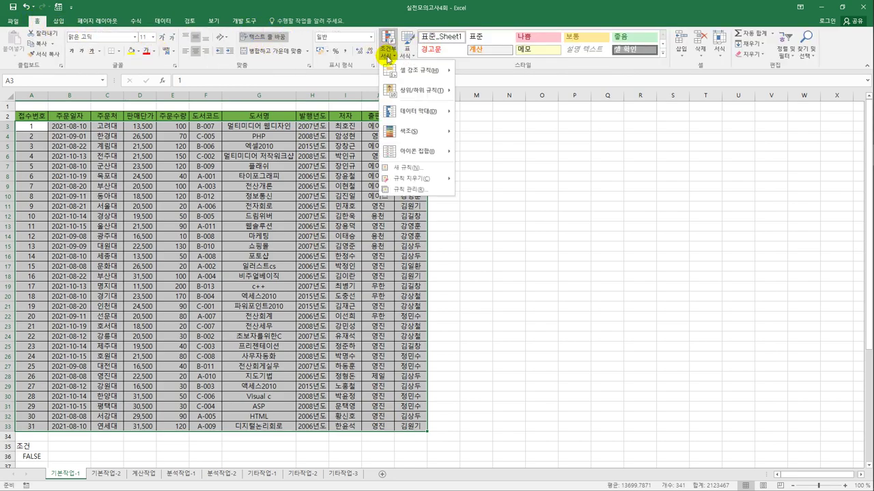
left_click(427, 167)
left_click_drag(440, 130, 489, 125)
left_click(494, 196)
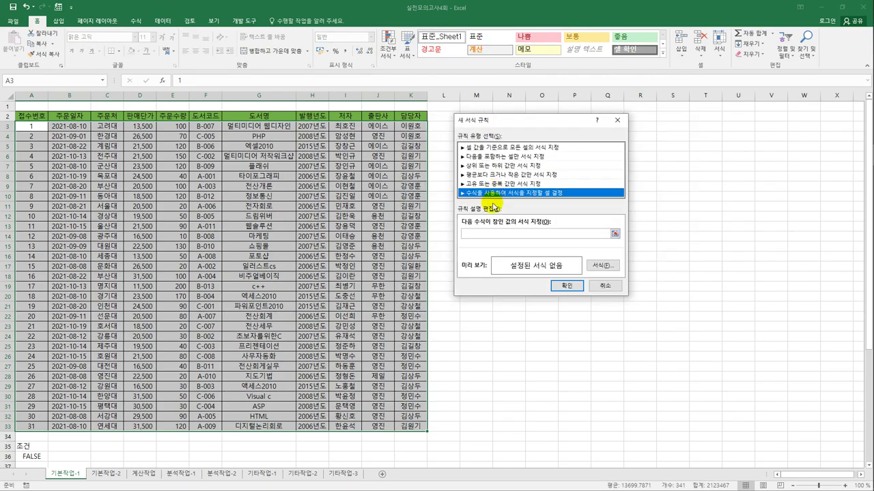
Enter =mod(row(),2)=1 as the formula of the new formatting rule
left_click(493, 234)
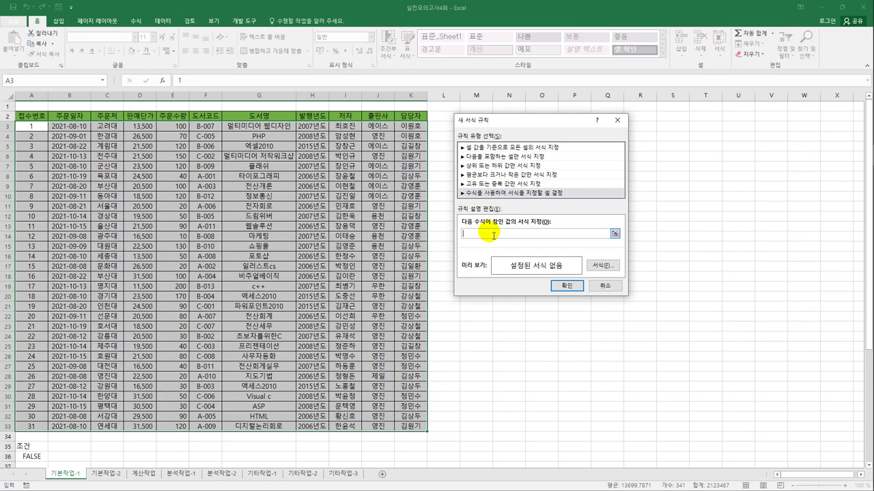
type("=")
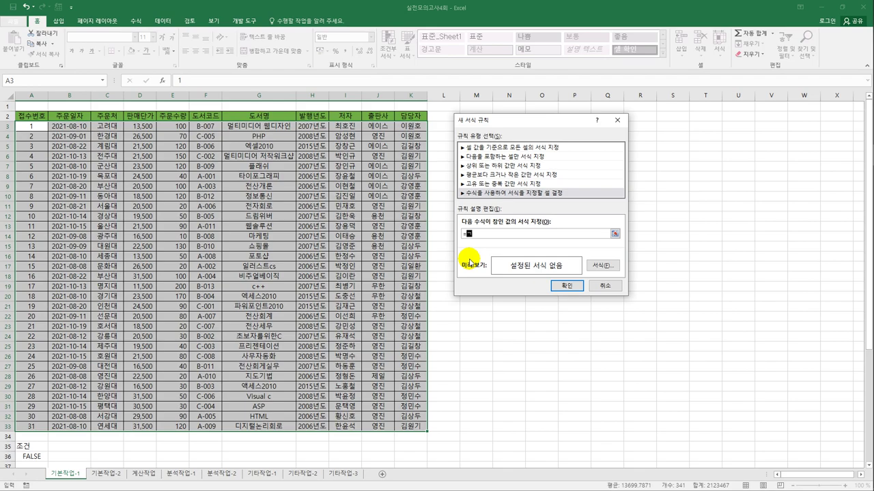
type("row()")
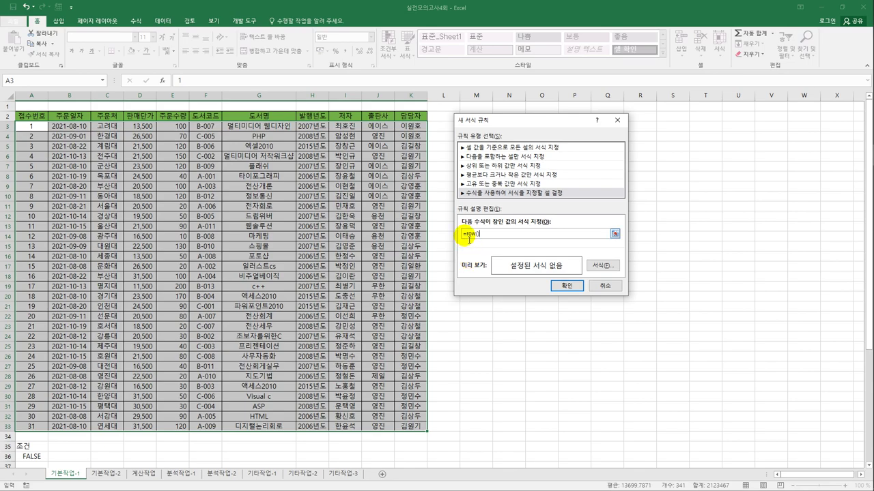
left_click(467, 234)
type("mod(row()")
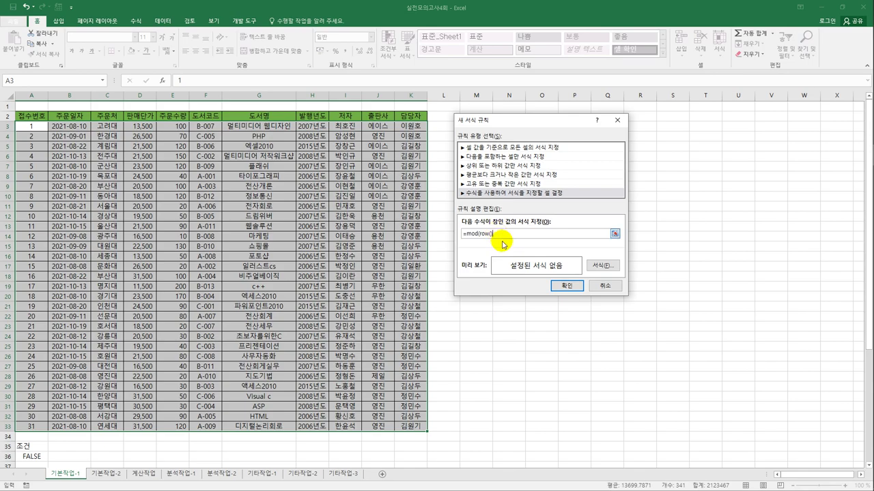
type(",")
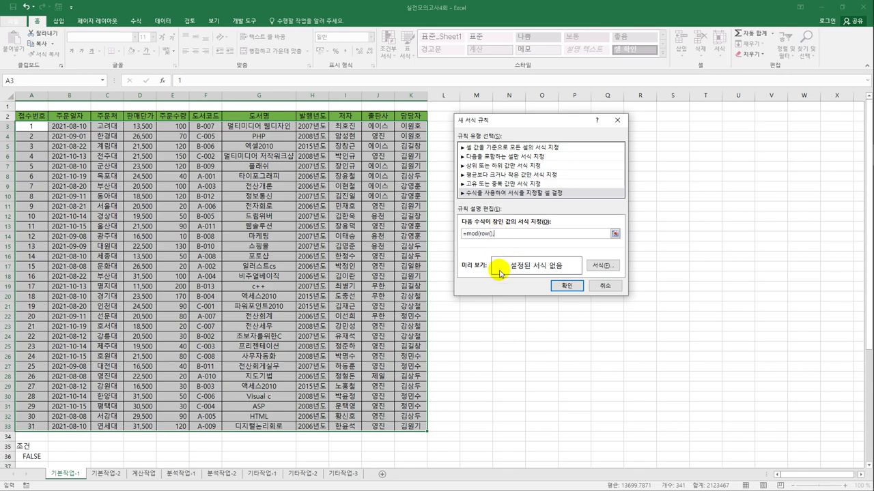
type("2")
type(")=1")
Try <>0 as the comparison in the rule formula, and restore =1
key("BackSpace")
key("BackSpace")
type("<>0")
key("BackSpace")
key("BackSpace")
key("BackSpace")
type("=1")
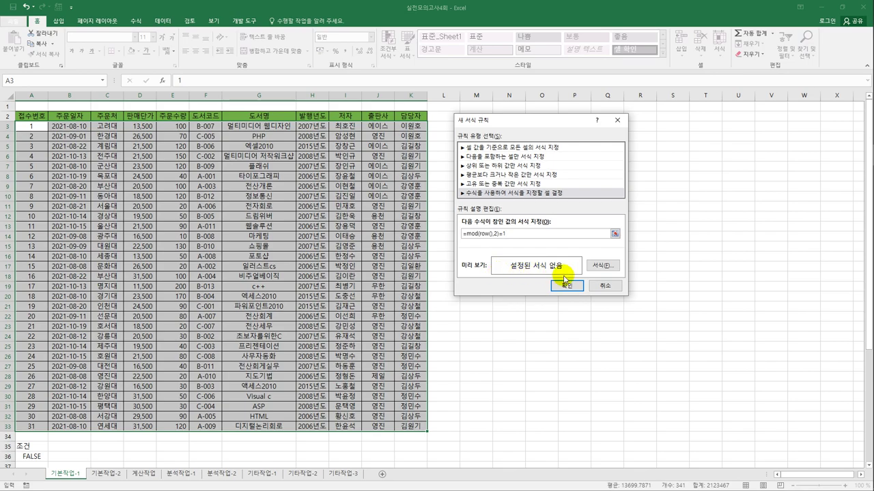
Give the MOD/ROW formatting rule a light green fill and apply it to A3:K33
left_click(594, 266)
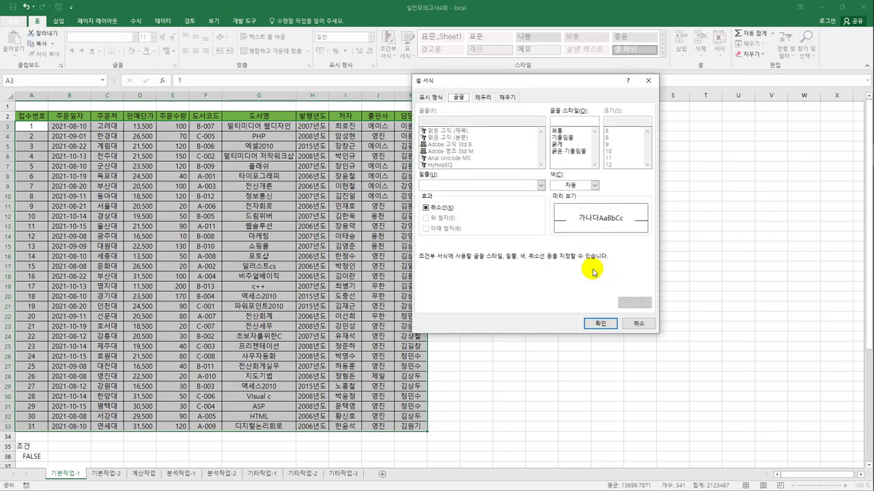
left_click(507, 99)
left_click_drag(505, 83, 217, 122)
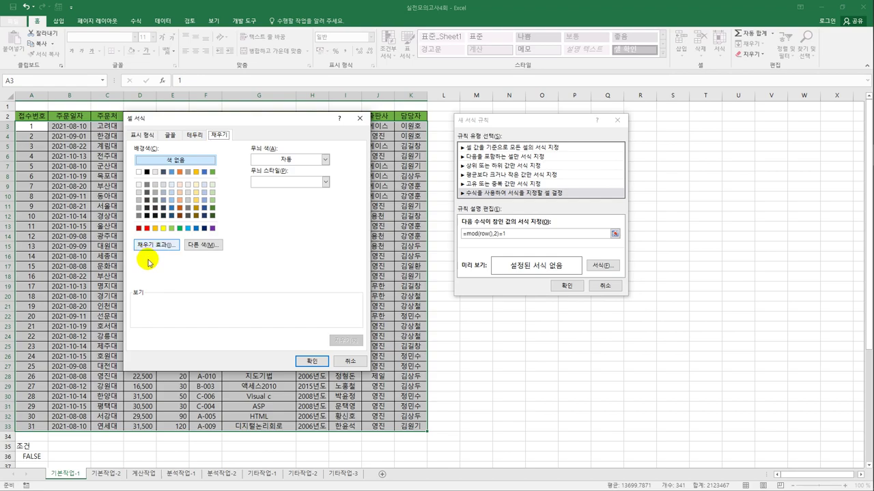
left_click(171, 228)
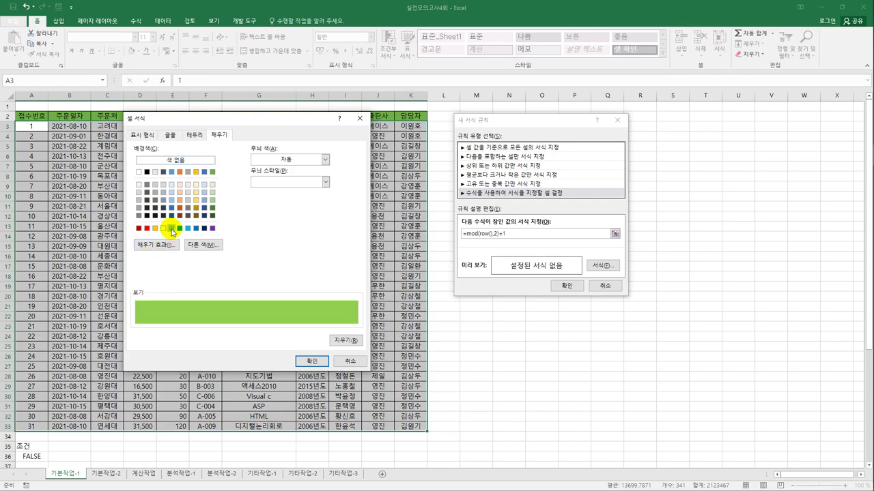
left_click(304, 361)
left_click(566, 285)
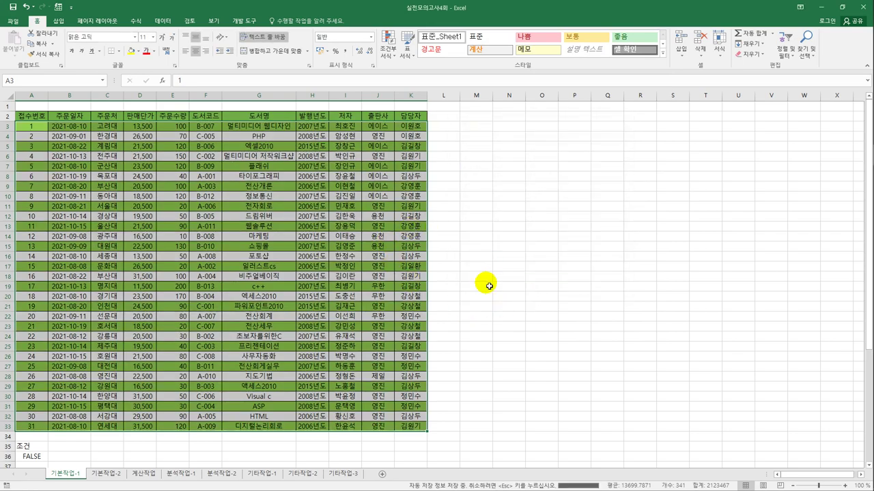
left_click_drag(7, 126, 15, 170)
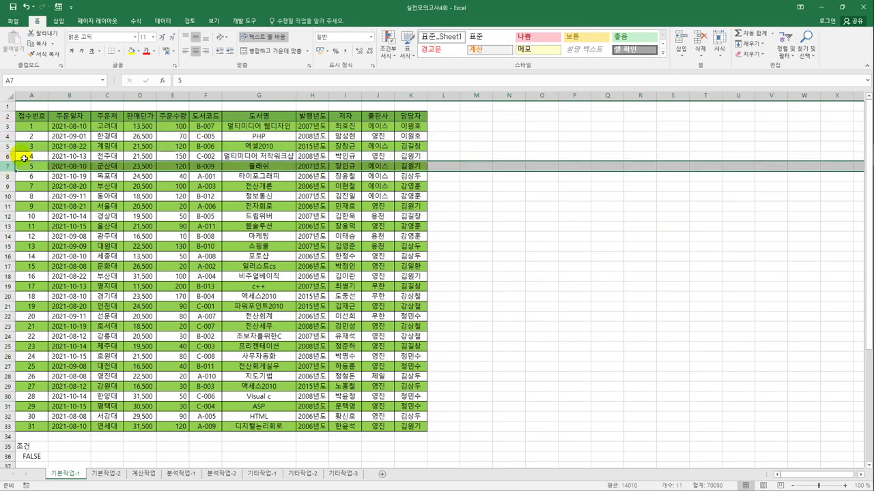
left_click(31, 126)
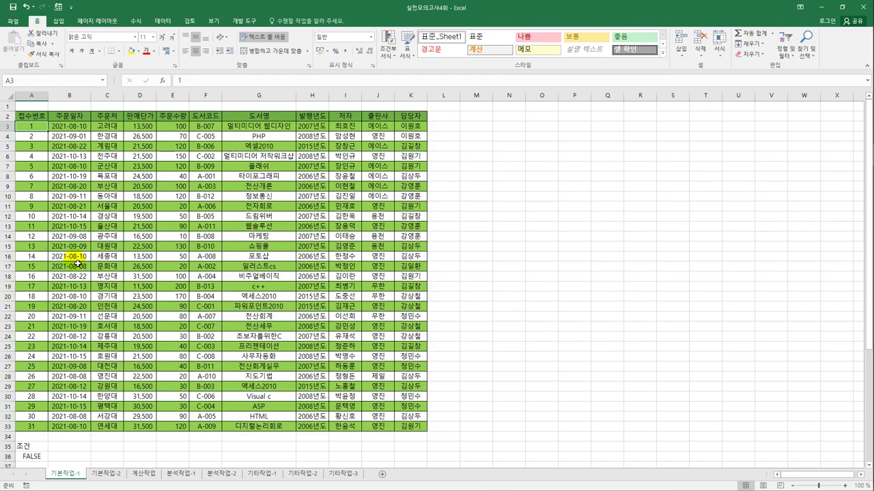
Set A2:K33 on the 기본작업-2 sheet as the print area and make the page orientation landscape
left_click(101, 476)
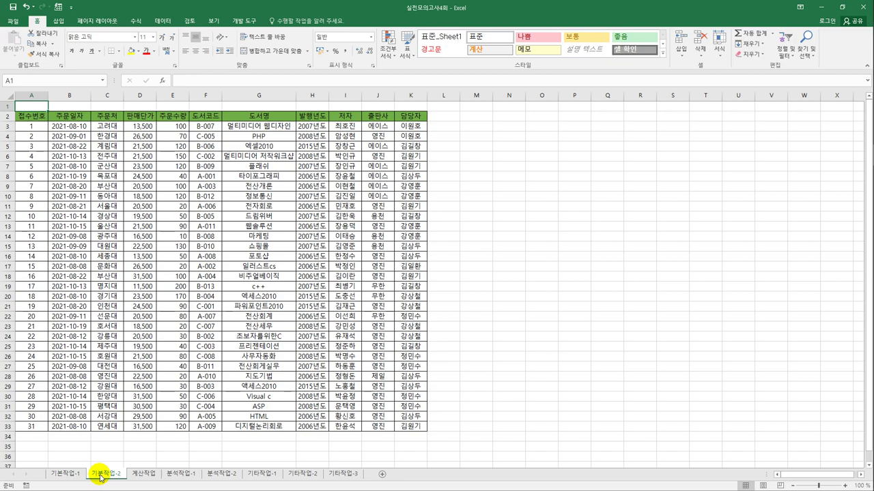
left_click_drag(24, 115, 405, 428)
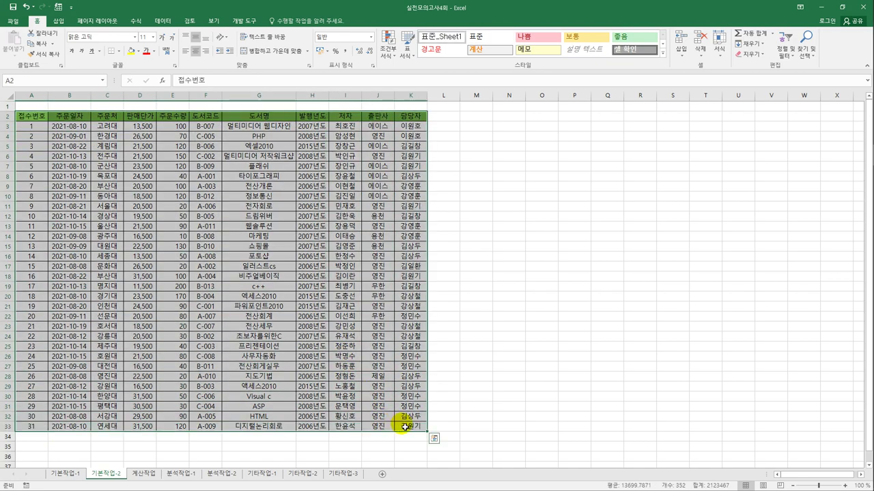
left_click(109, 26)
left_click(120, 52)
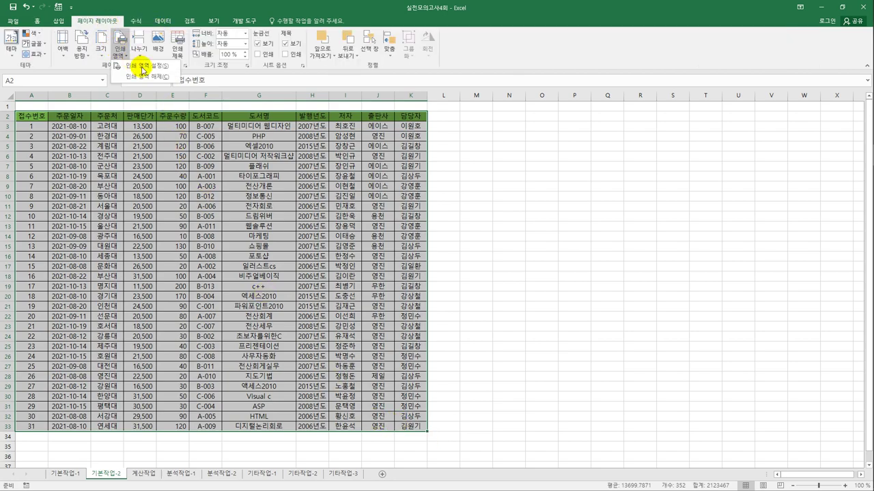
left_click(137, 65)
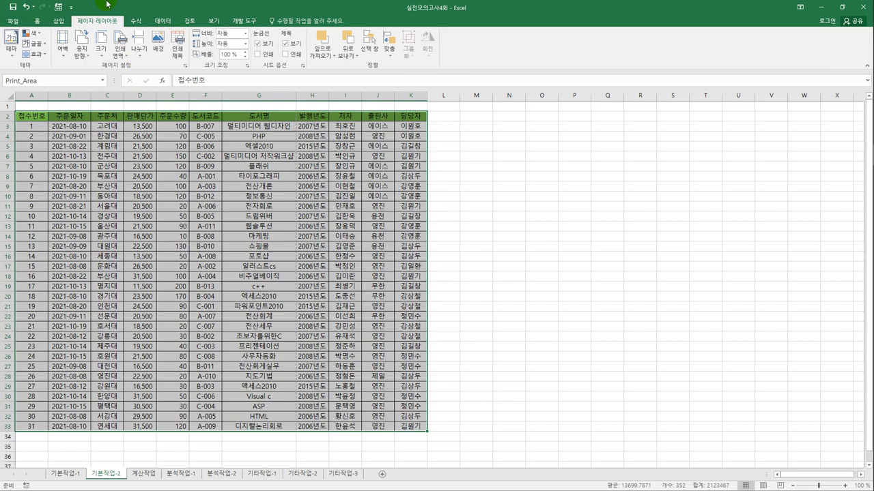
left_click(81, 49)
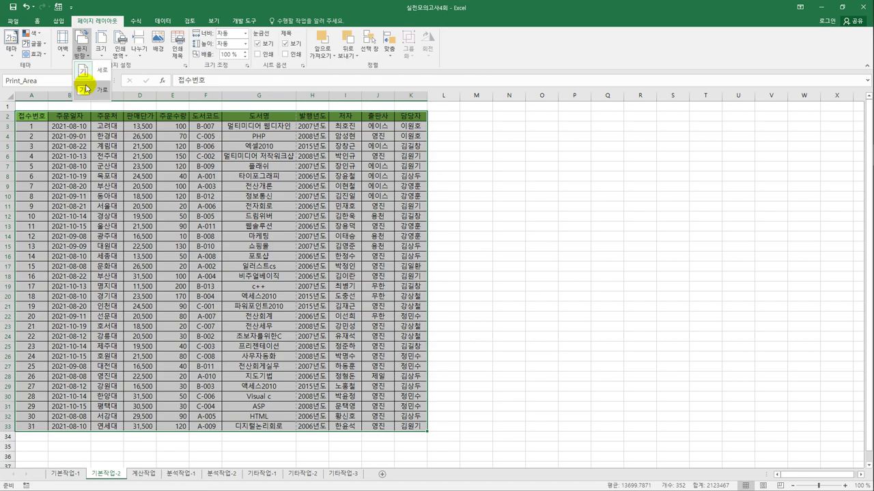
left_click(87, 89)
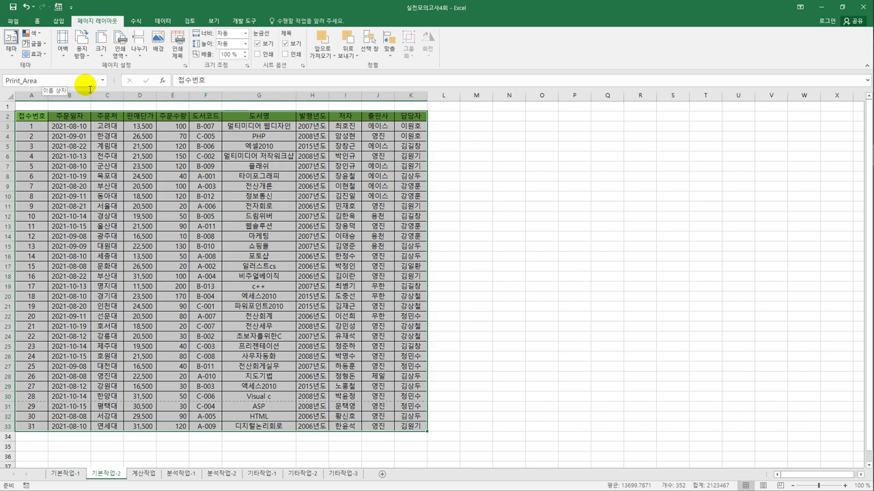
Centre the printed content on the page both horizontally and vertically in the page setup
left_click(185, 66)
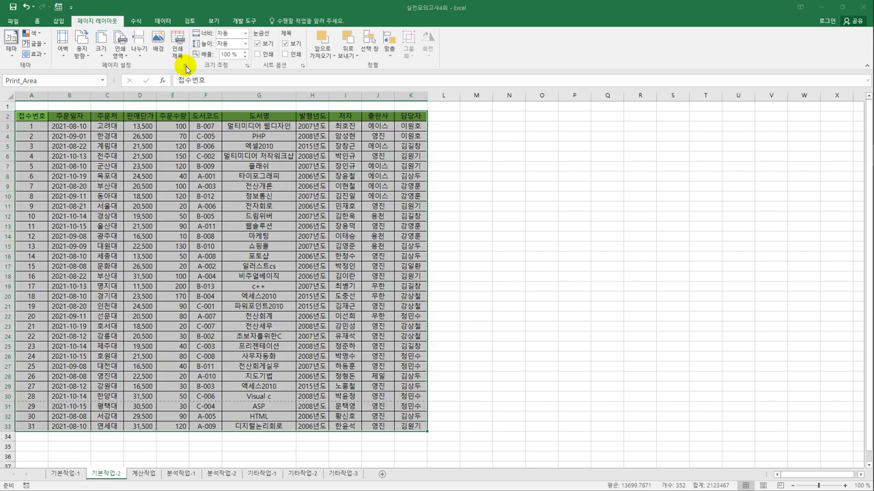
left_click(486, 94)
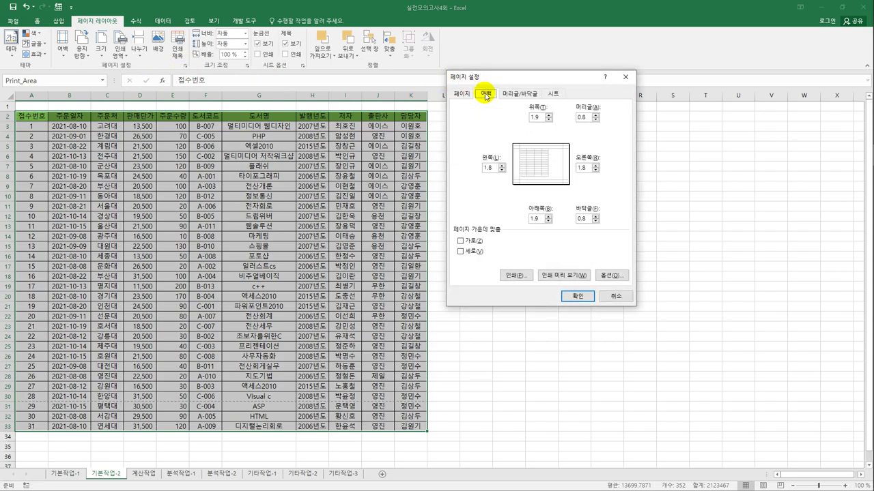
left_click(470, 241)
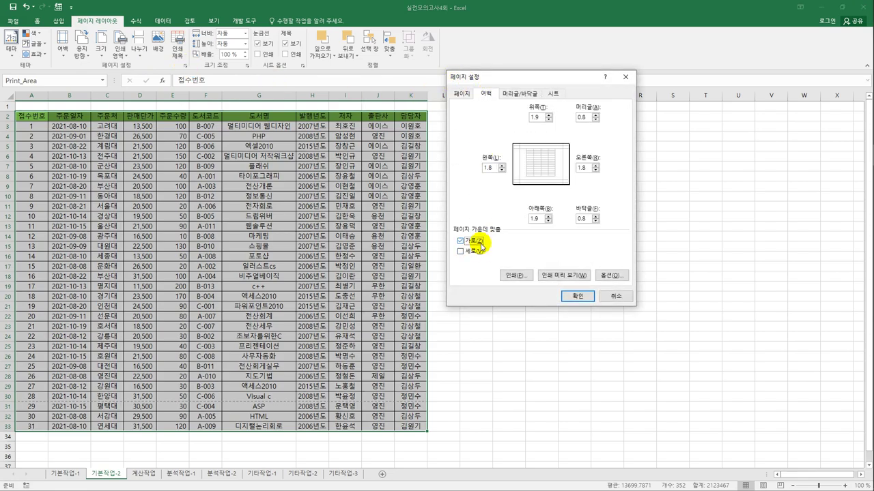
left_click(478, 253)
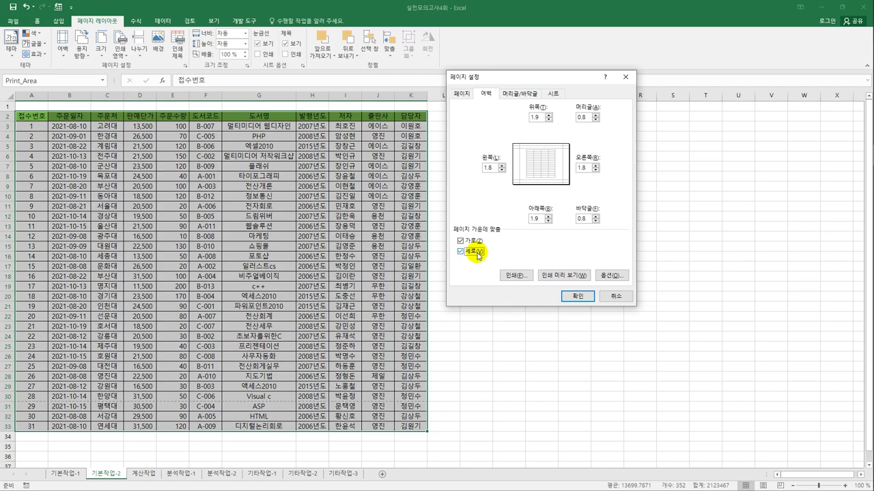
Add a custom footer with the page number, a slash and the total page count in its centre section
left_click(522, 94)
left_click(566, 165)
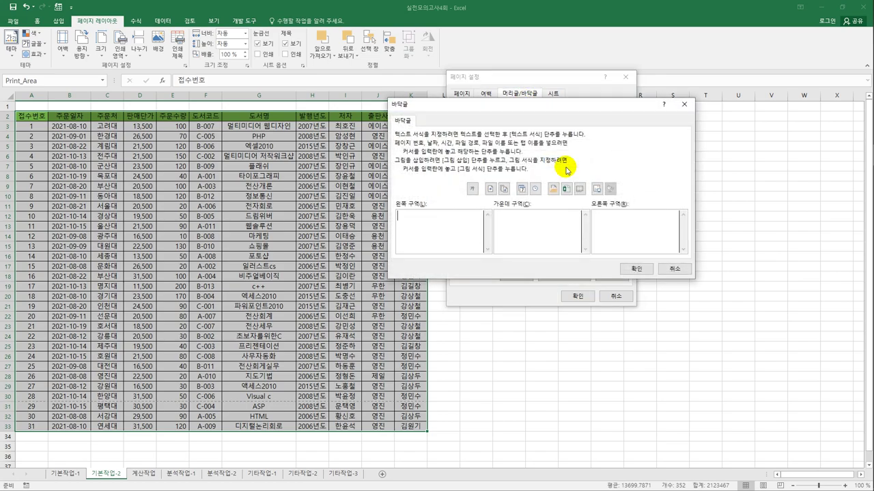
left_click(550, 217)
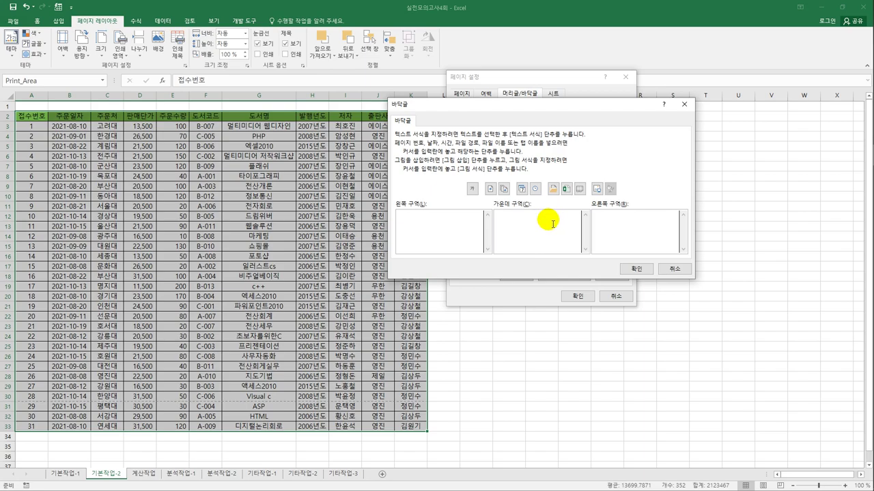
left_click(489, 189)
type("/")
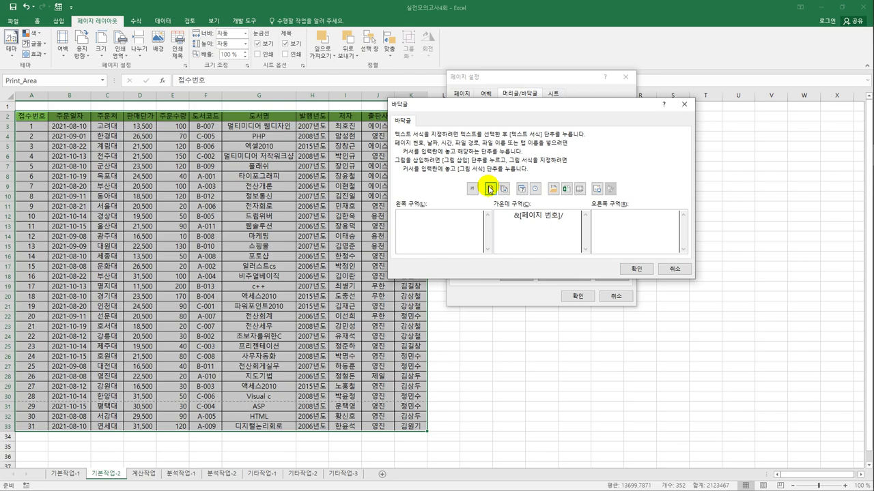
left_click(504, 190)
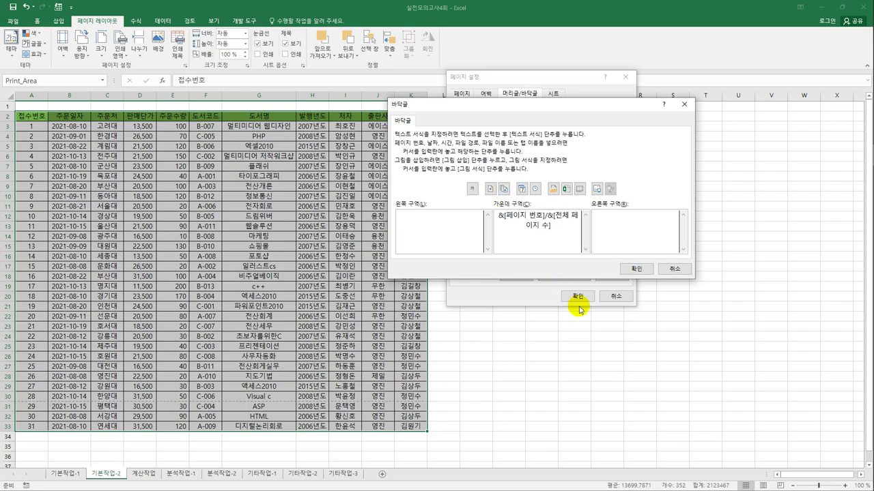
left_click(629, 268)
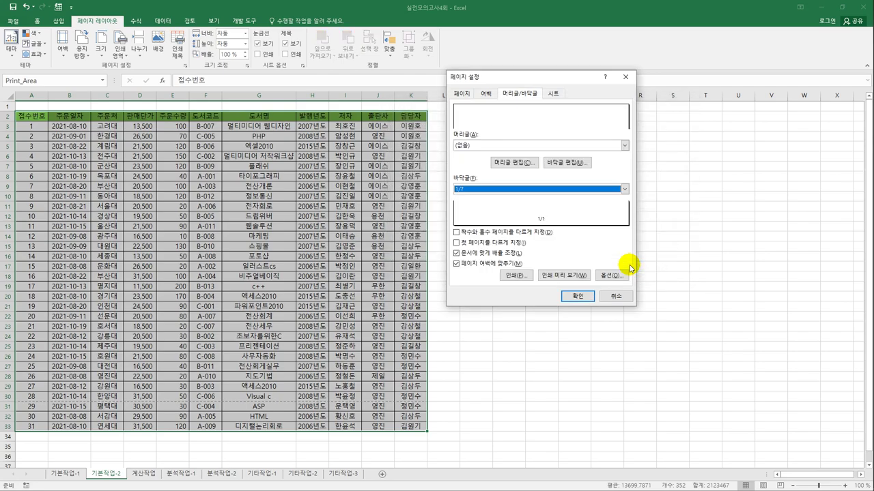
left_click(577, 297)
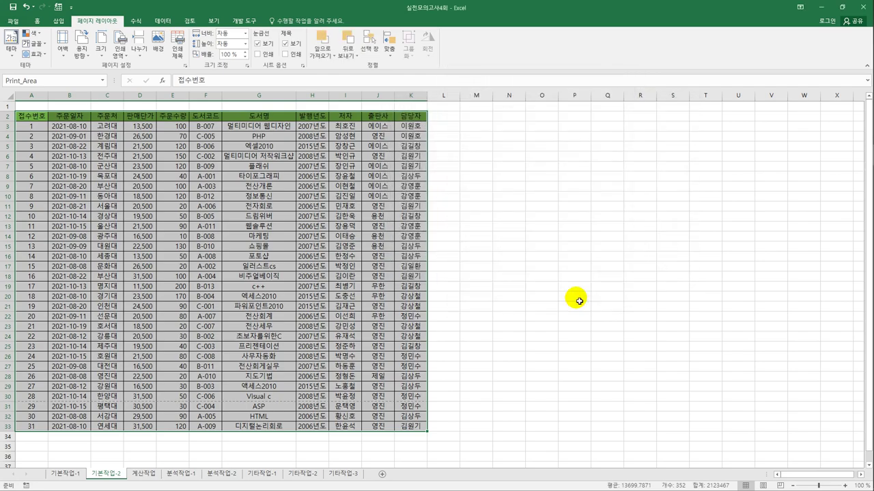
left_click(577, 301)
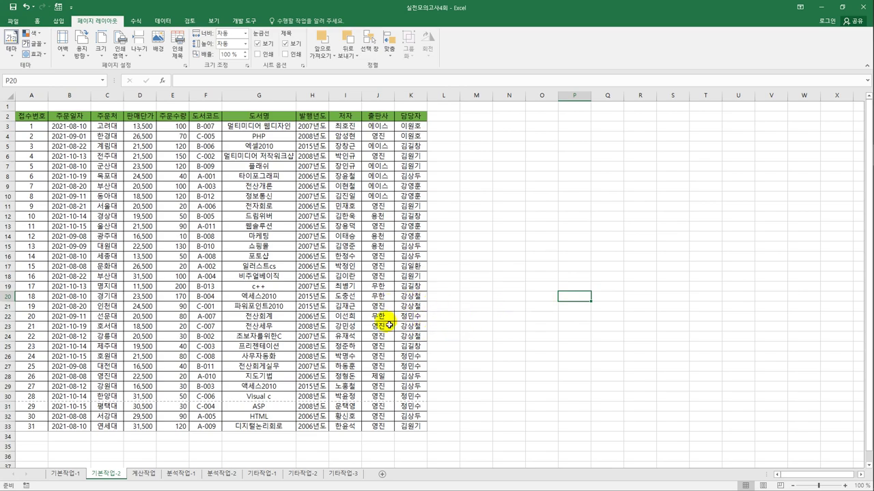
Examine both pages of the 기본작업-2 sheet in the print preview and return to the worksheet
left_click(13, 22)
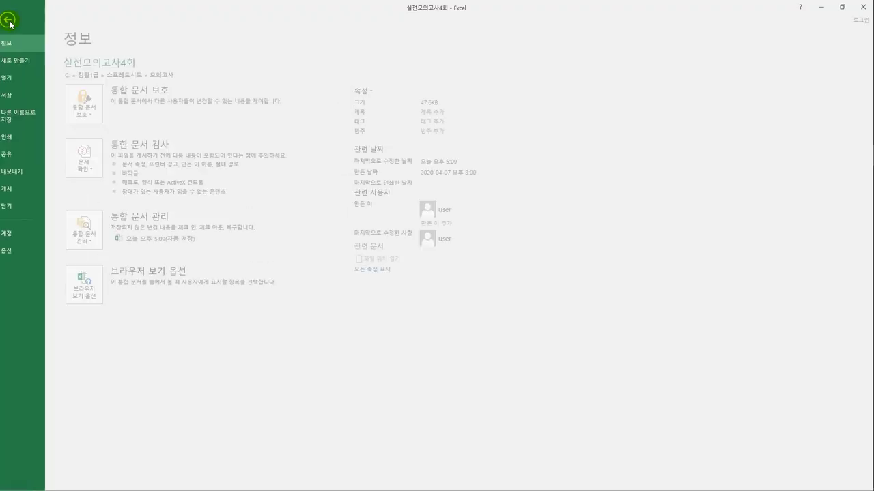
left_click(39, 140)
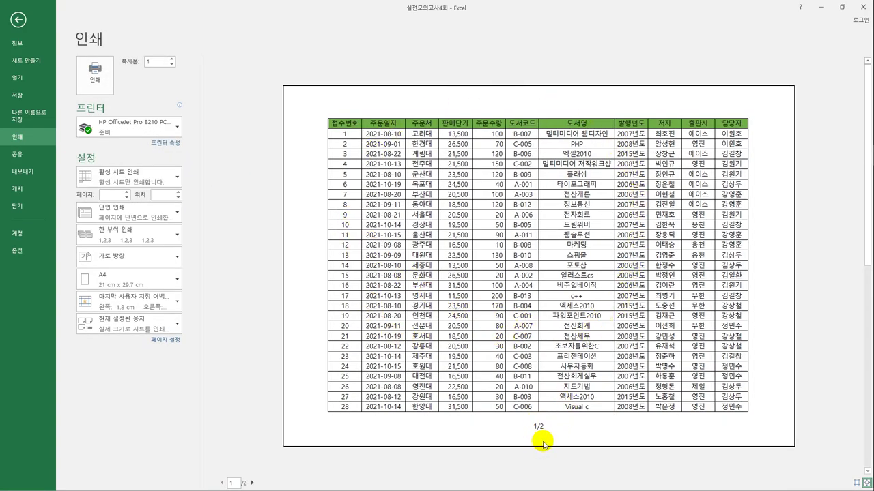
left_click(252, 483)
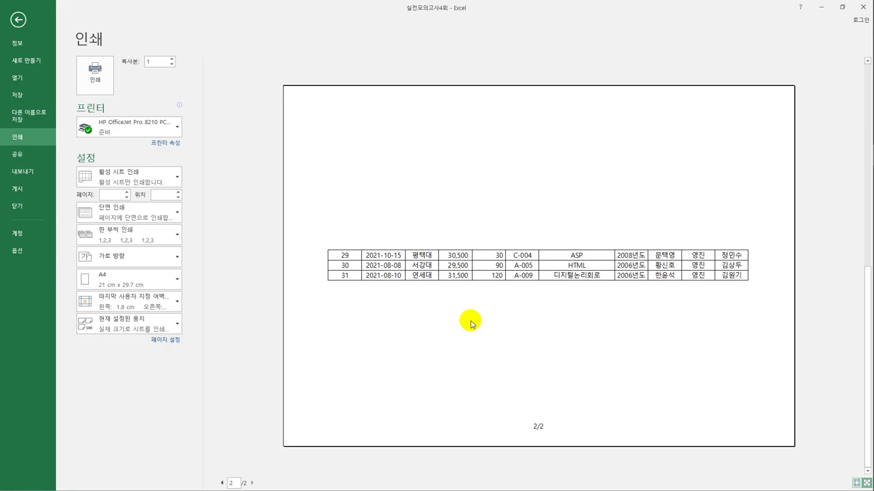
scroll(402, 272, "up", 1)
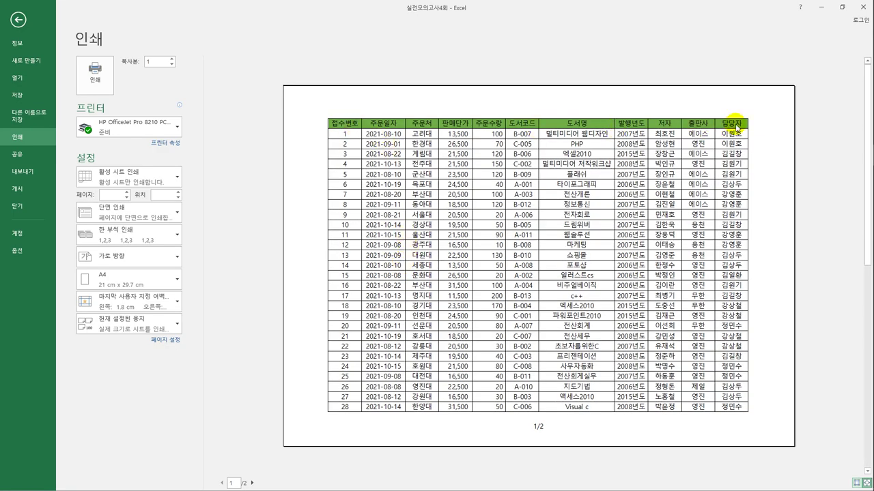
scroll(604, 222, "down", 1)
scroll(604, 227, "up", 1)
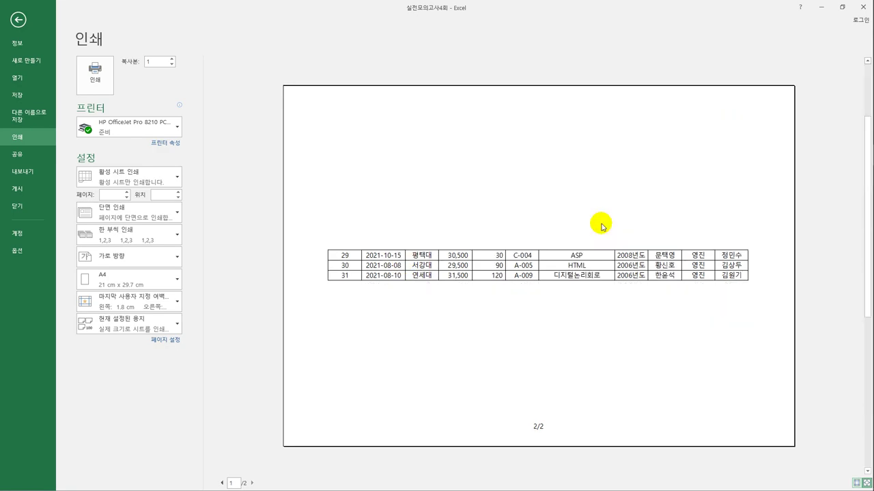
left_click(17, 22)
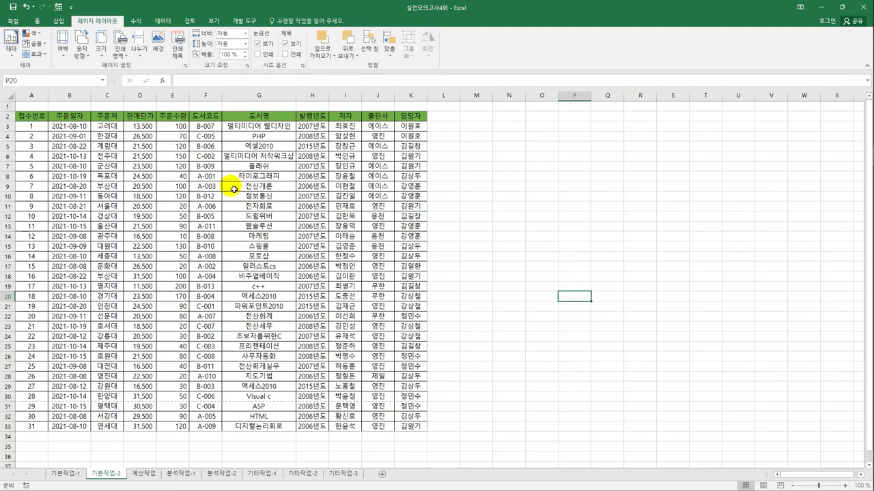
Set row 2 ($2:$2) as the title row to repeat on every printed page
left_click(37, 117)
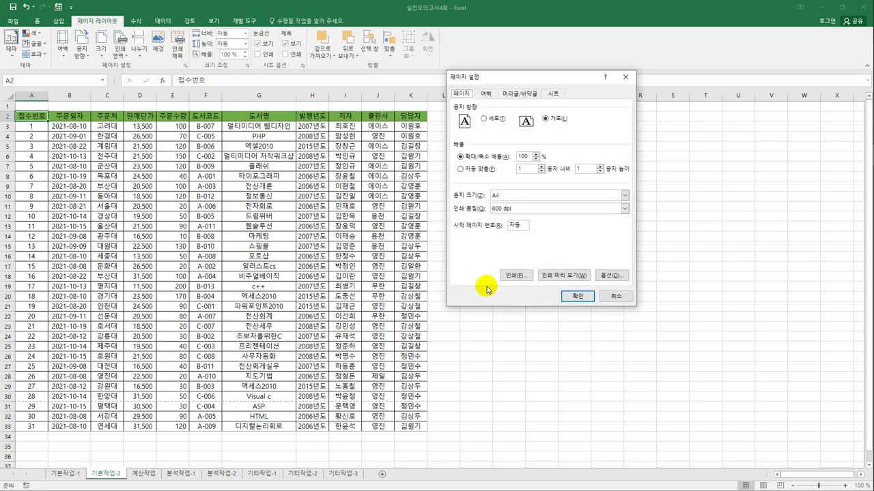
left_click(555, 93)
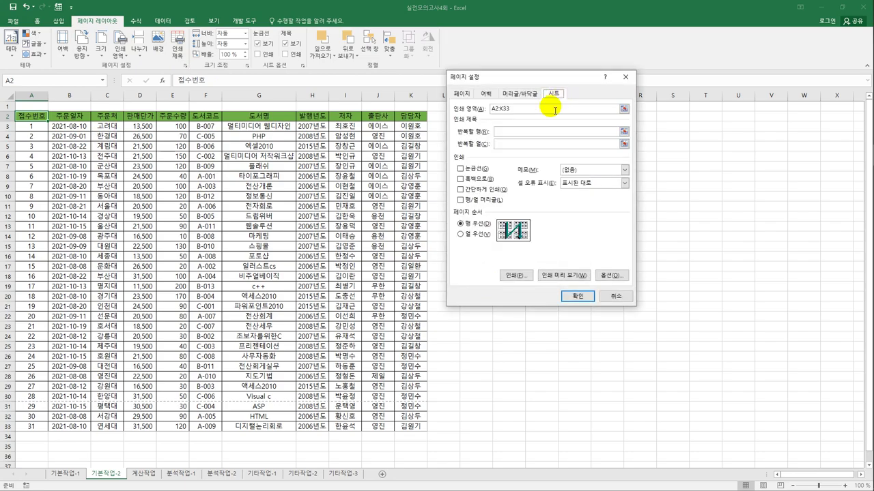
left_click(522, 131)
left_click(10, 117)
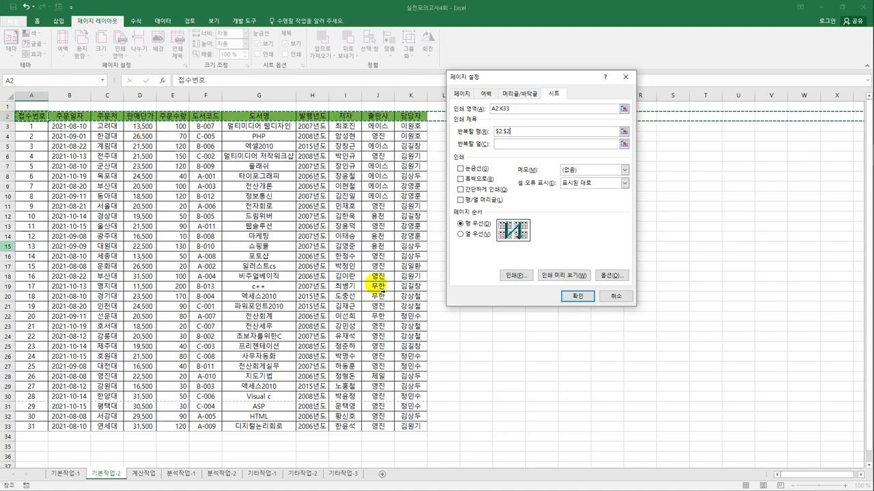
left_click(577, 300)
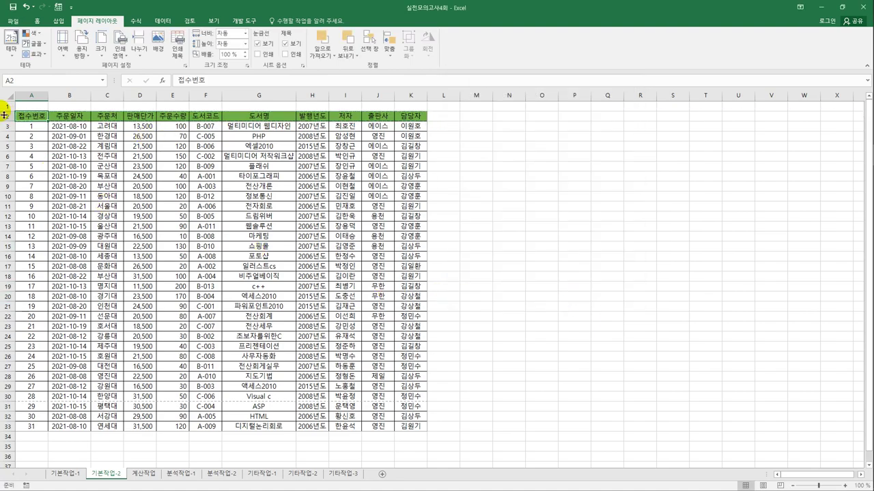
Check in the print preview that the title row repeats on both pages, and return to the worksheet
left_click(15, 21)
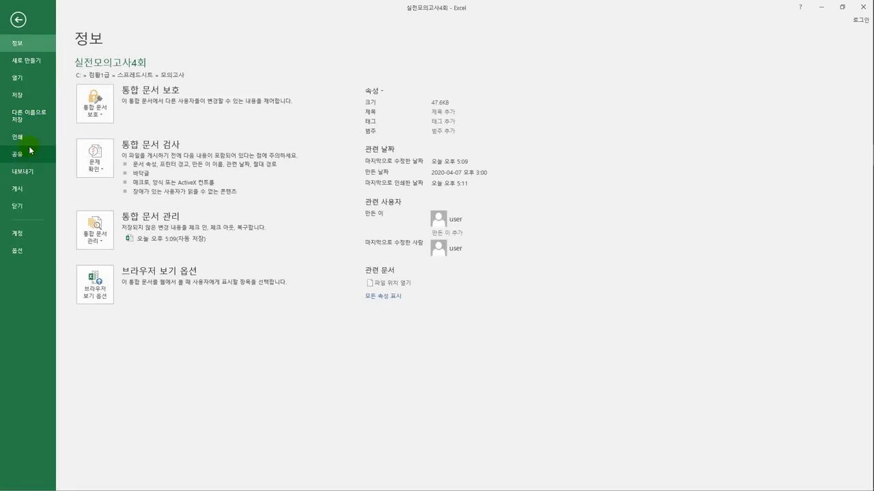
left_click(29, 138)
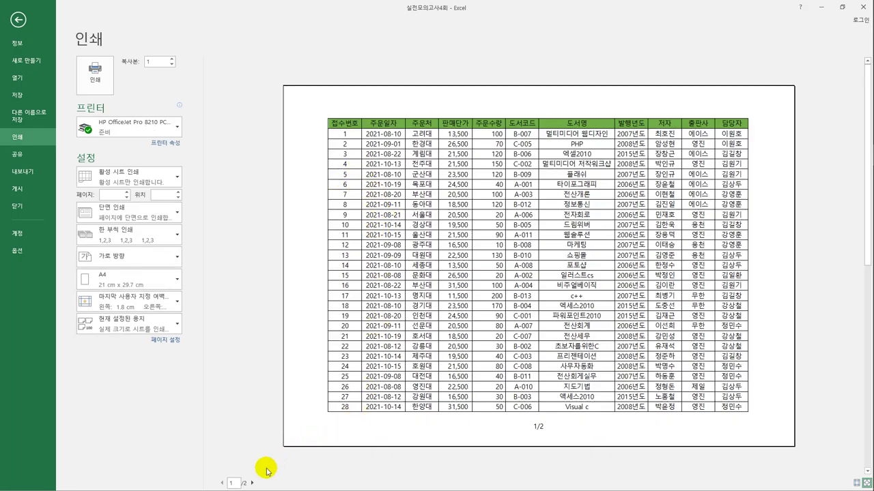
left_click(252, 483)
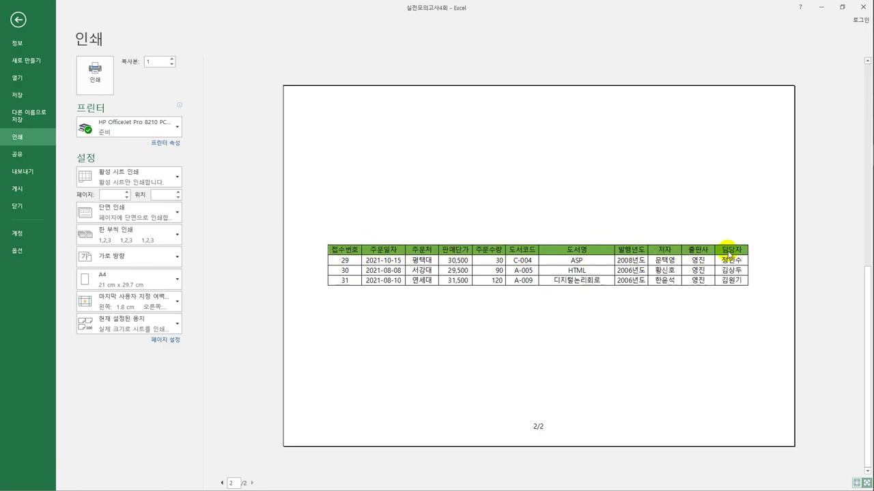
left_click(222, 483)
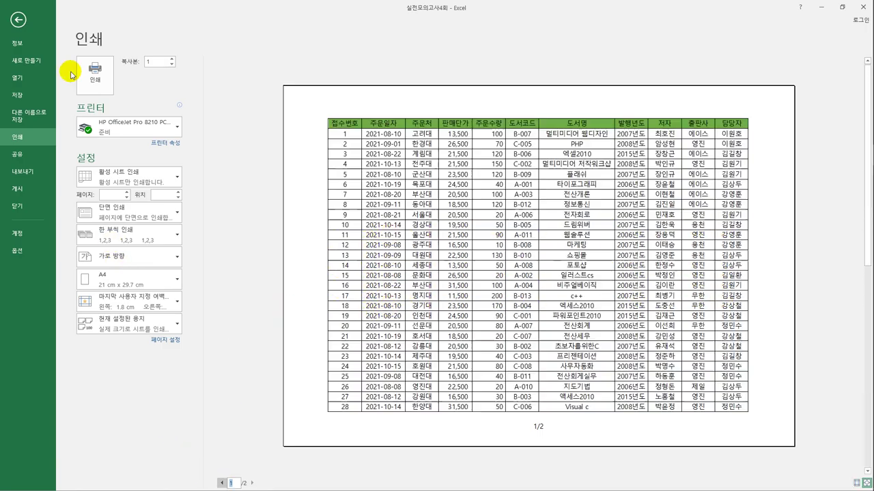
left_click(18, 19)
left_click(574, 228)
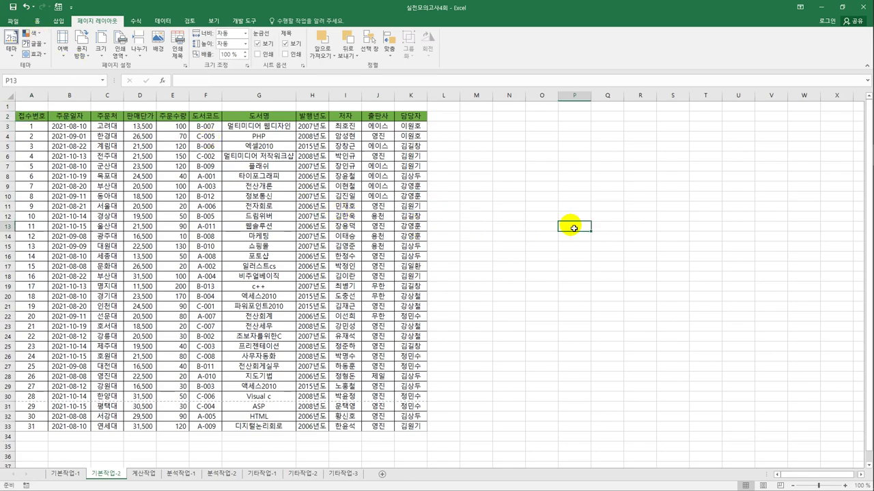
On the 계산작업 sheet, compare the 도서코드 values in 표1 with the row letters A38:A41 and book titles B38:F41 in 표5
left_click(146, 476)
left_click(122, 130)
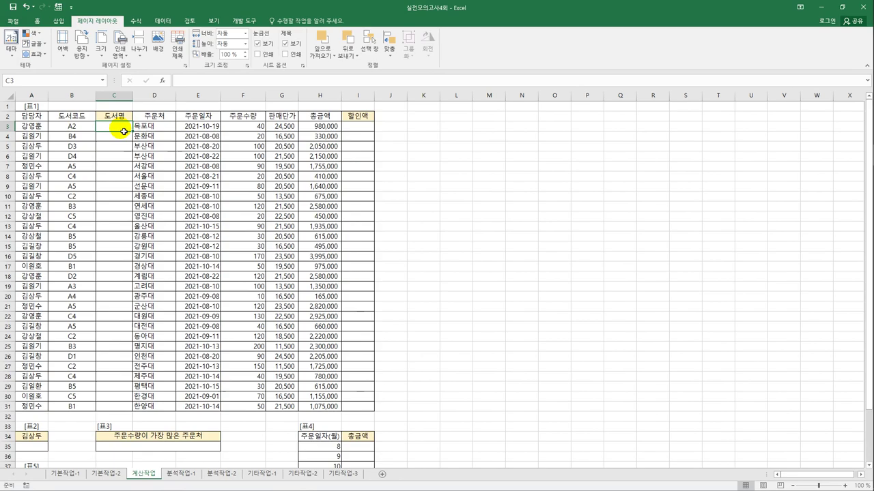
left_click(81, 131)
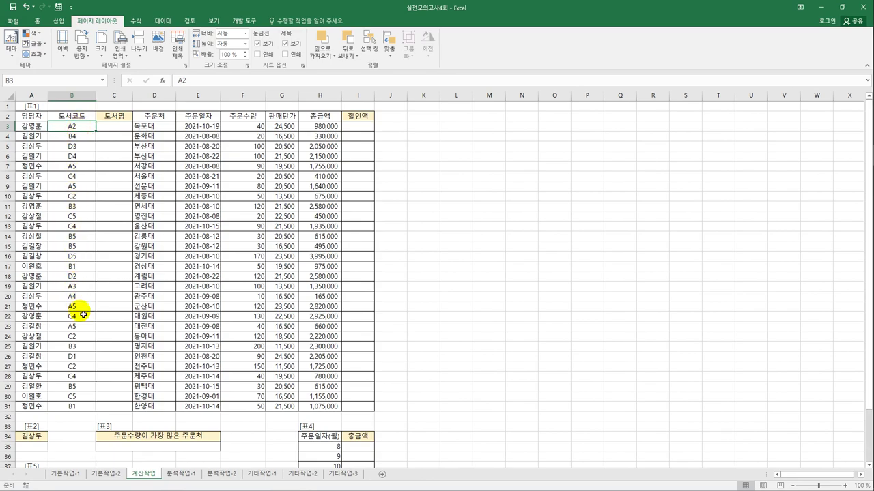
scroll(82, 314, "down", 3)
left_click(33, 387)
left_click_drag(33, 386, 35, 421)
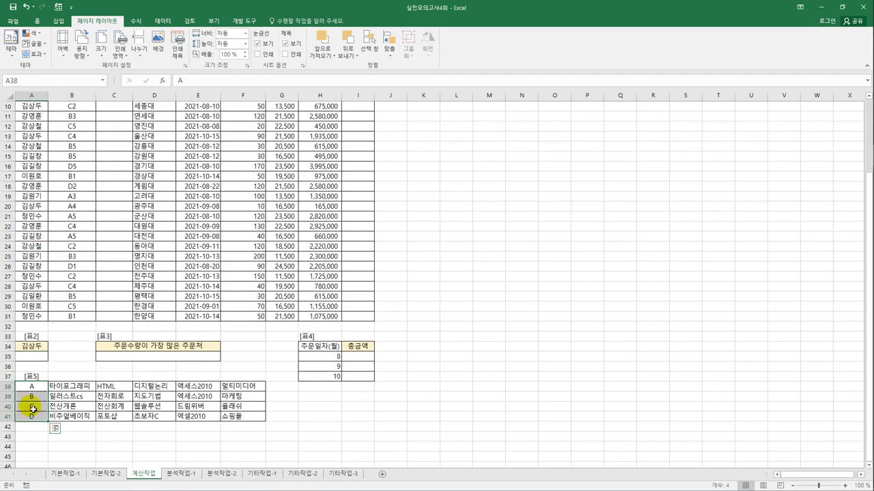
scroll(79, 348, "up", 3)
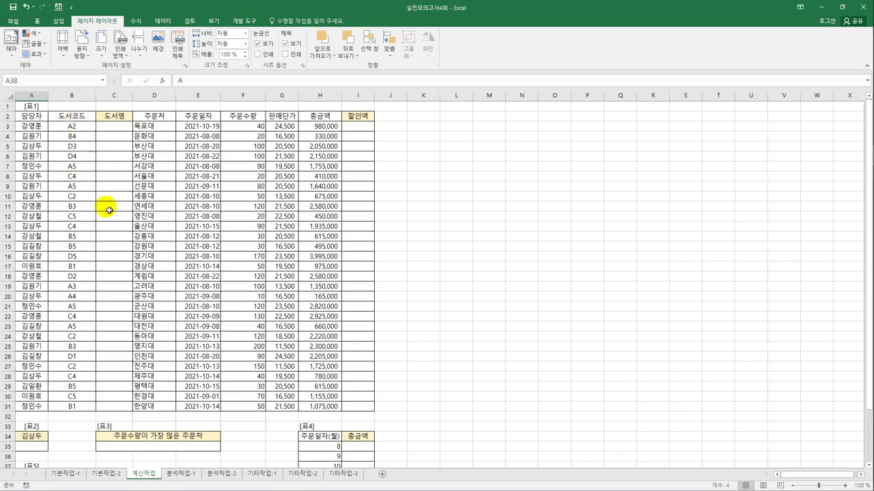
scroll(109, 208, "down", 3)
left_click_drag(89, 388, 253, 421)
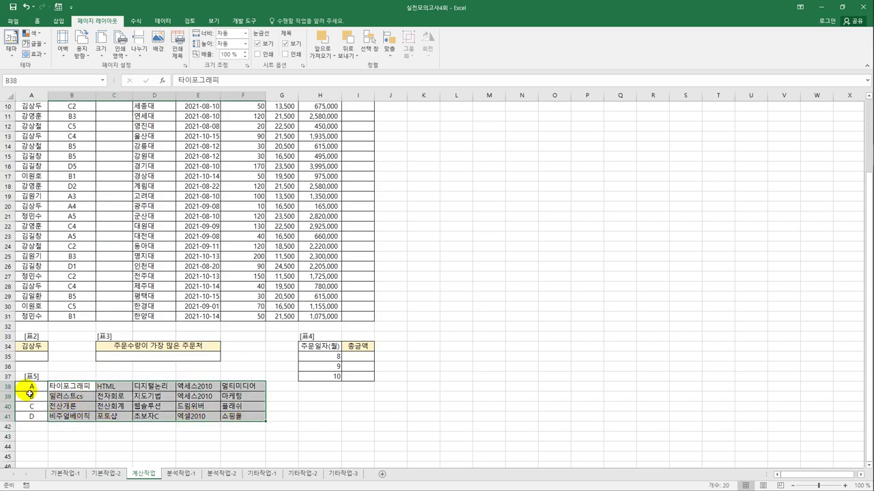
scroll(89, 408, "up", 3)
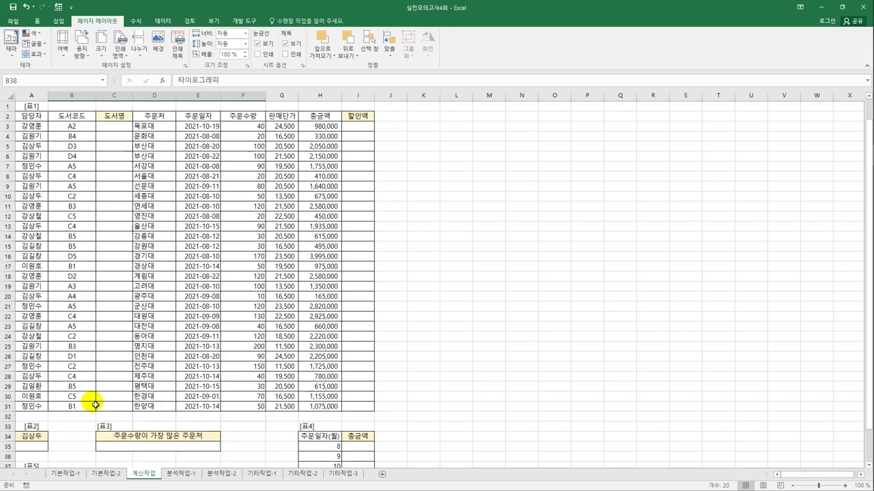
Start an INDEX formula in C3, the first 도서명 cell, with the absolute range $B$38:$F$41 as its array
left_click(124, 129)
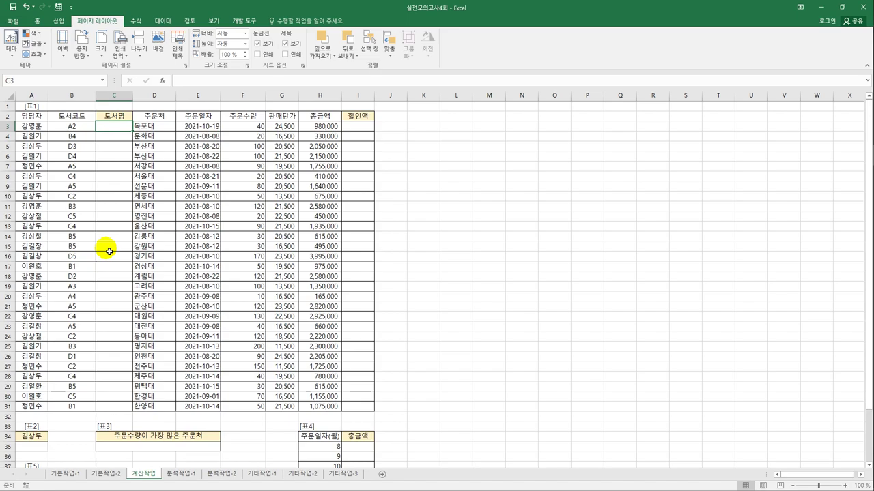
type("=")
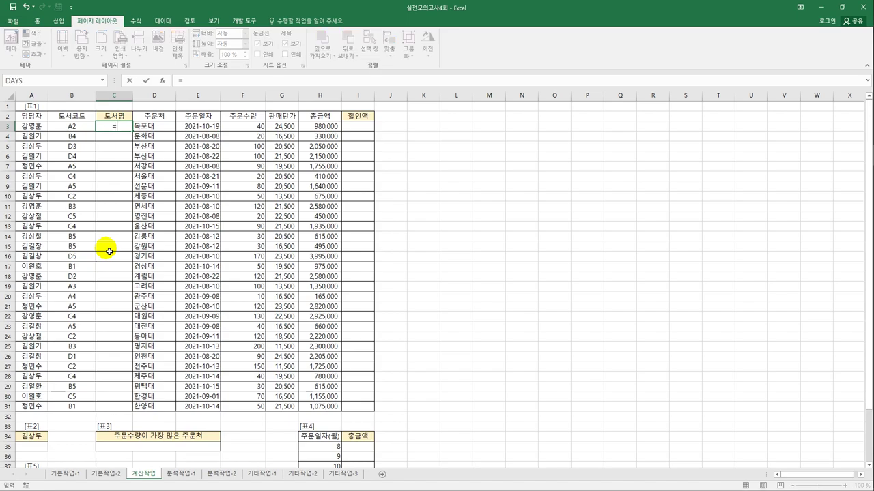
type("in")
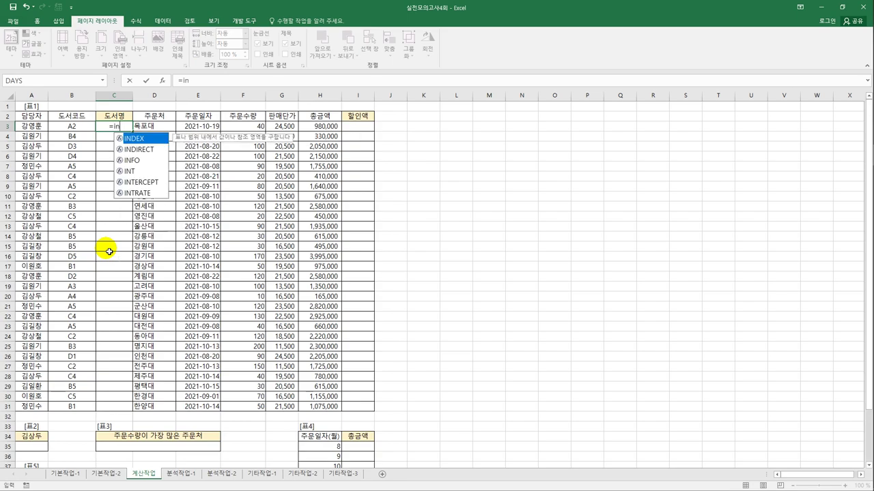
key("Tab")
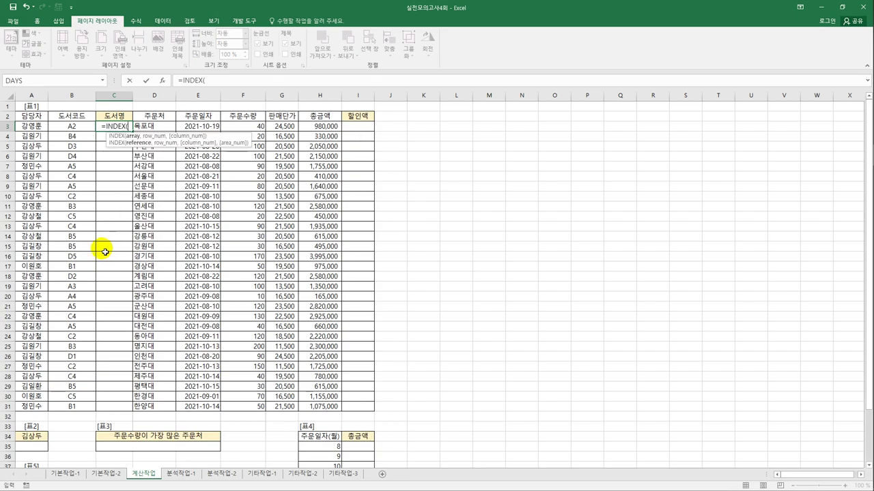
scroll(103, 273, "down", 2)
left_click_drag(84, 417, 237, 451)
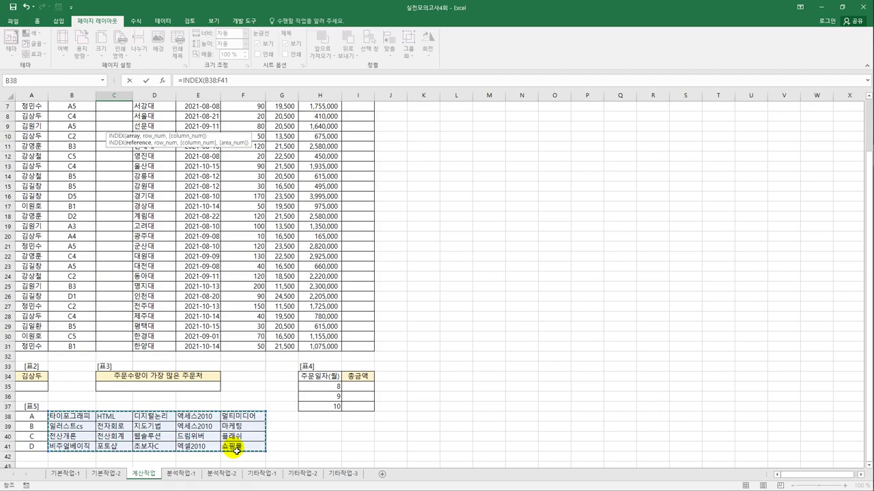
key("F4")
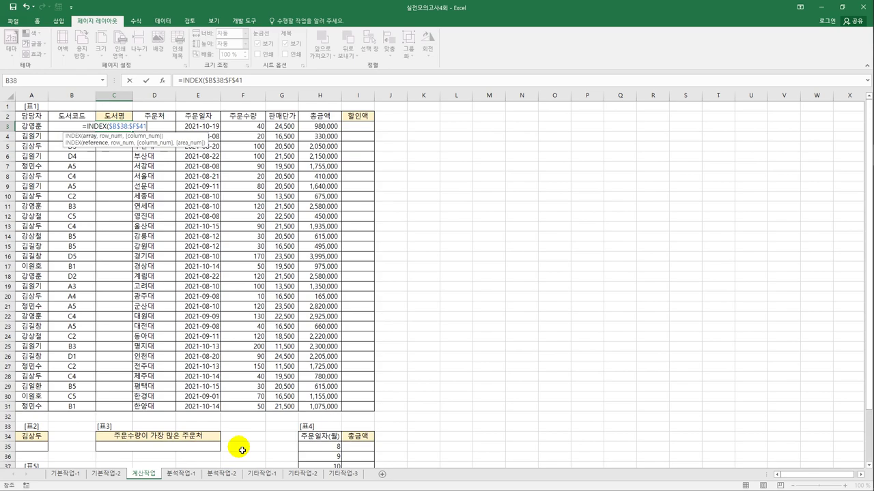
type(",")
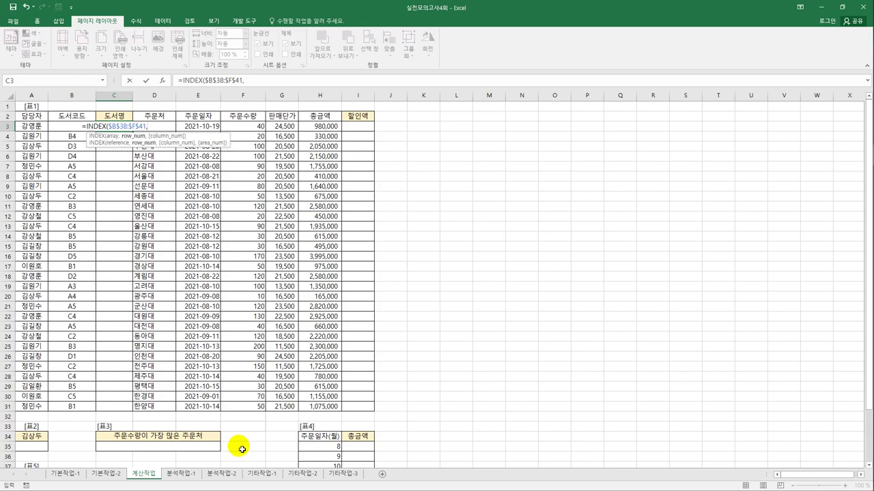
Add a MATCH function as INDEX's row number, with LEFT(B3,1) as its lookup value
type("ma")
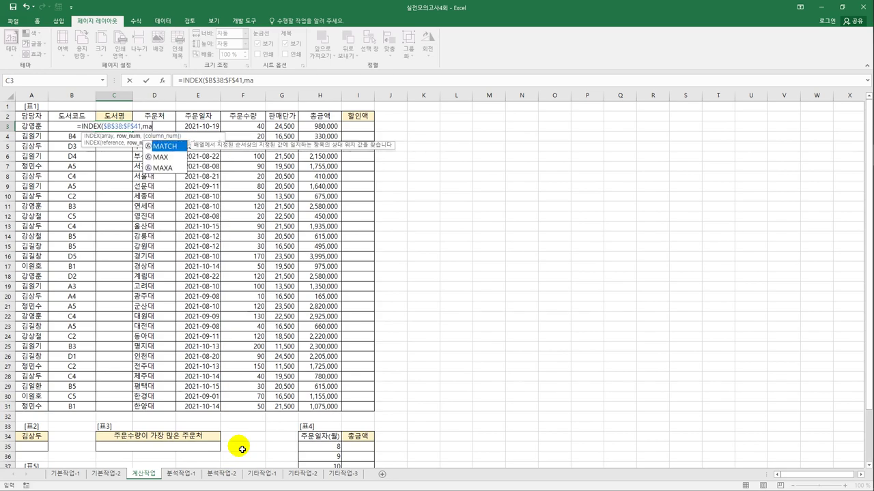
key("Tab")
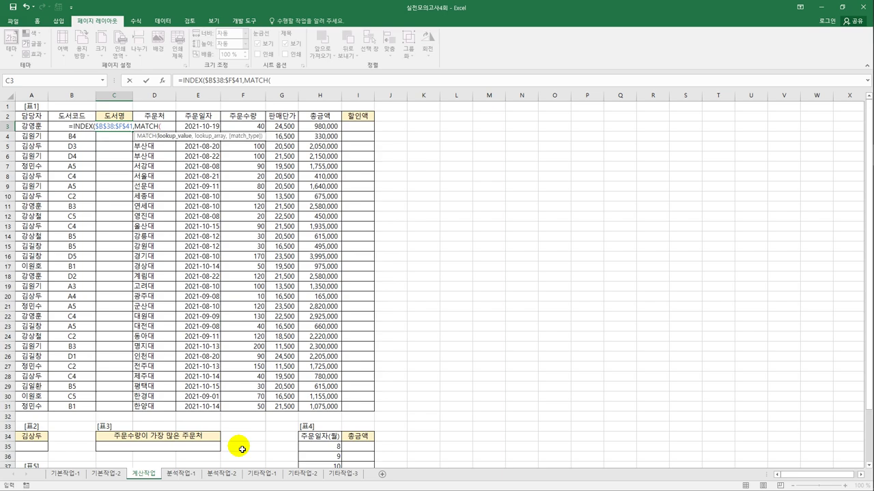
type("left(")
key("Left")
type(",1),")
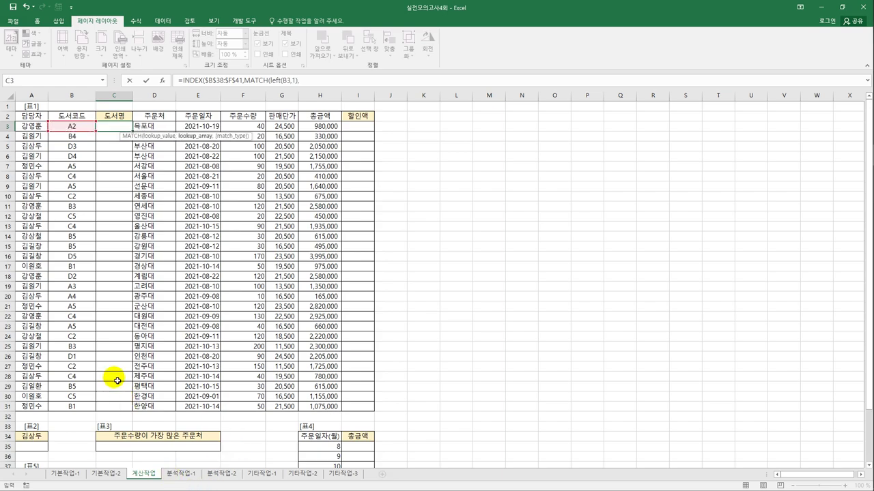
Complete MATCH with the absolute lookup range $A$38:$A$41 and exact match type 0
scroll(117, 381, "down", 3)
left_click_drag(34, 387, 41, 423)
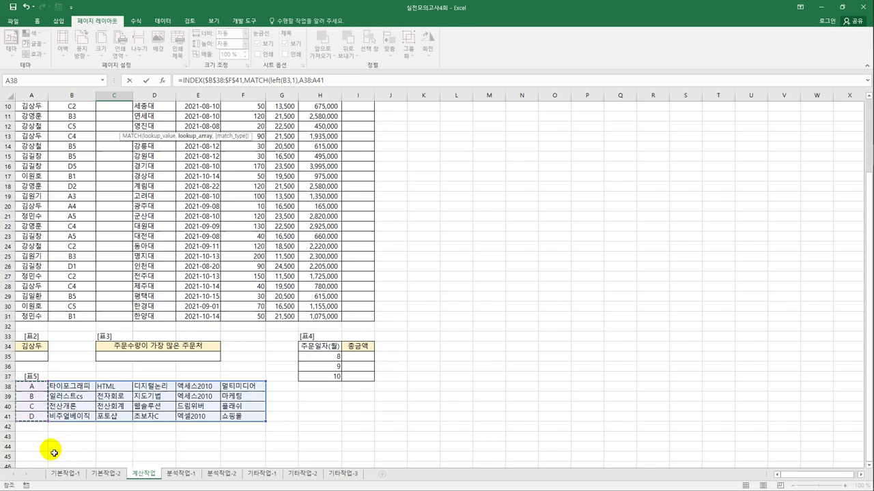
key("F4")
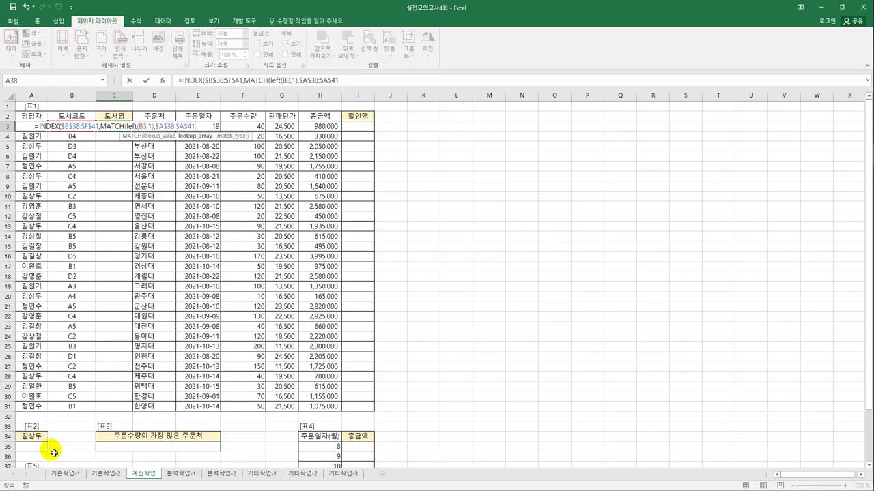
type(",")
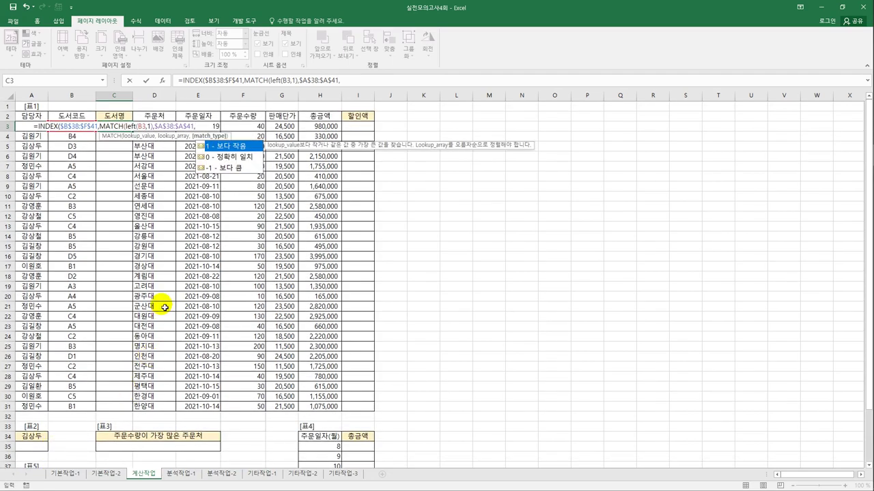
double_click(228, 160)
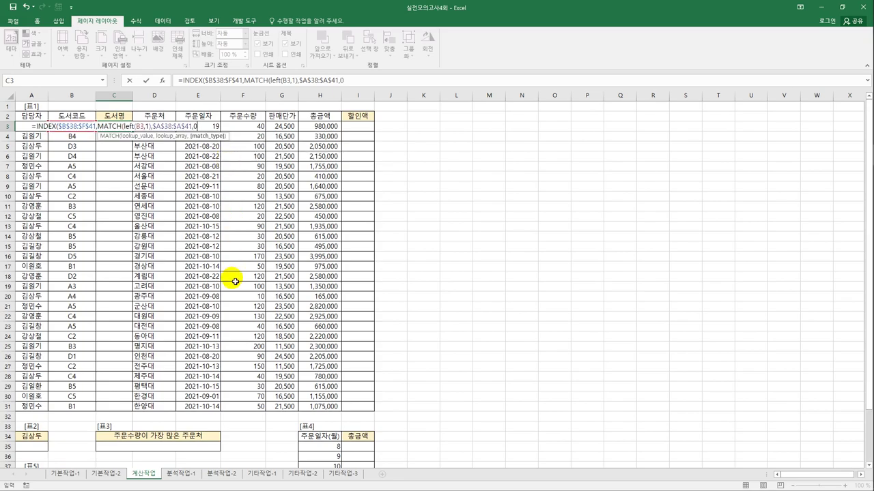
type(")")
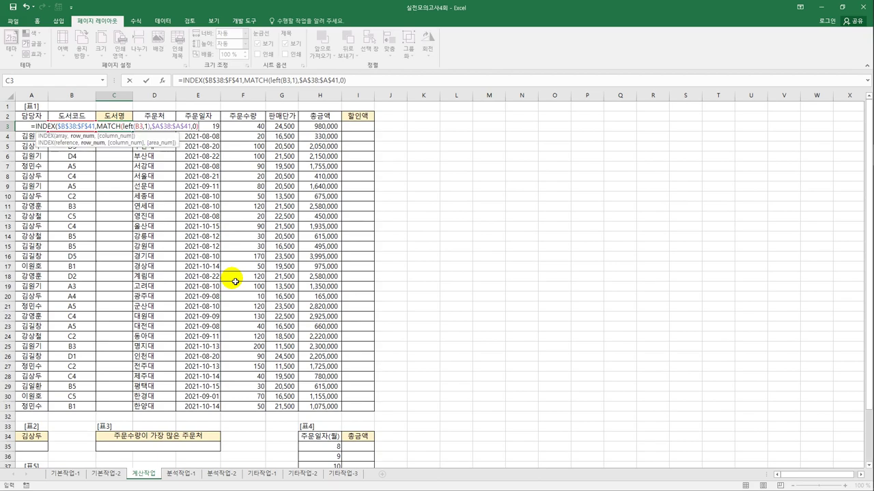
Add RIGHT(B3,1) as INDEX's column number and close the formula's parentheses
scroll(235, 281, "down", 3)
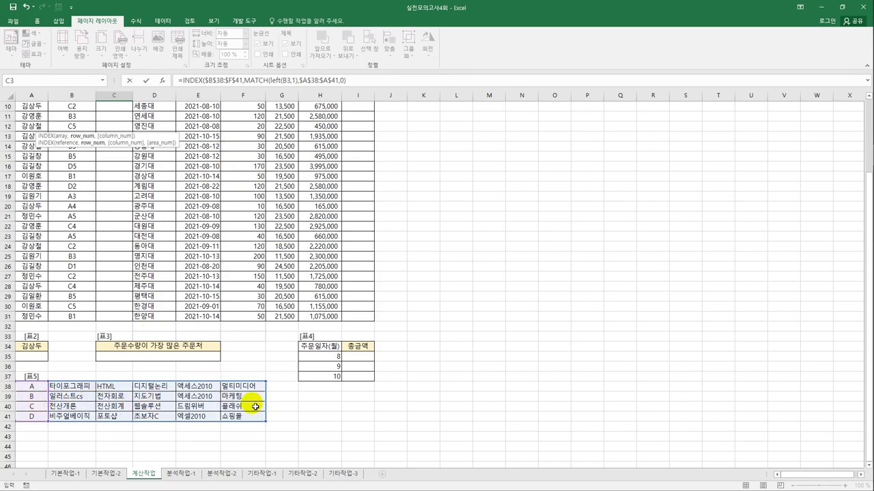
left_click(355, 82)
type(",")
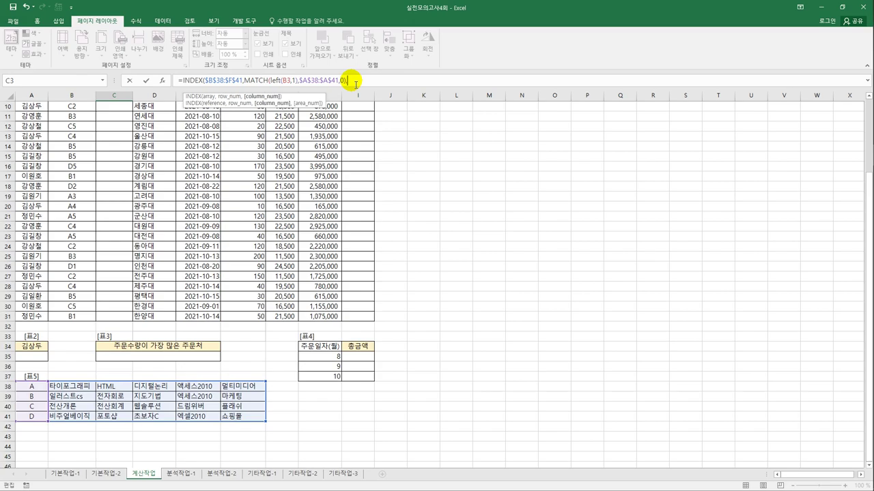
type("t")
key("BackSpace")
type("t")
key("BackSpace")
type("righ")
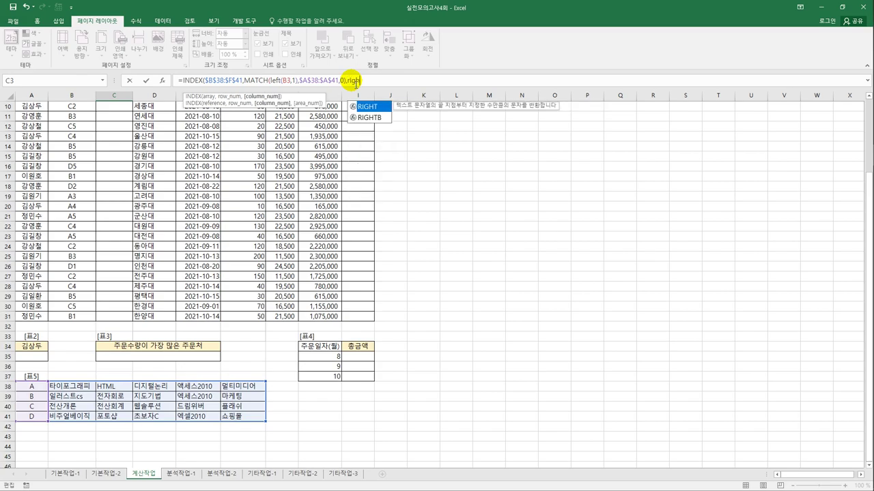
key("Tab")
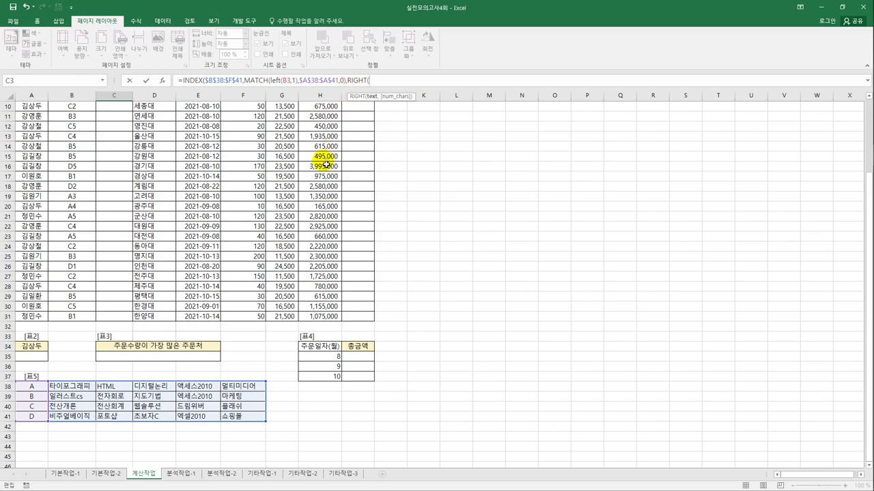
mouse_move(869, 261)
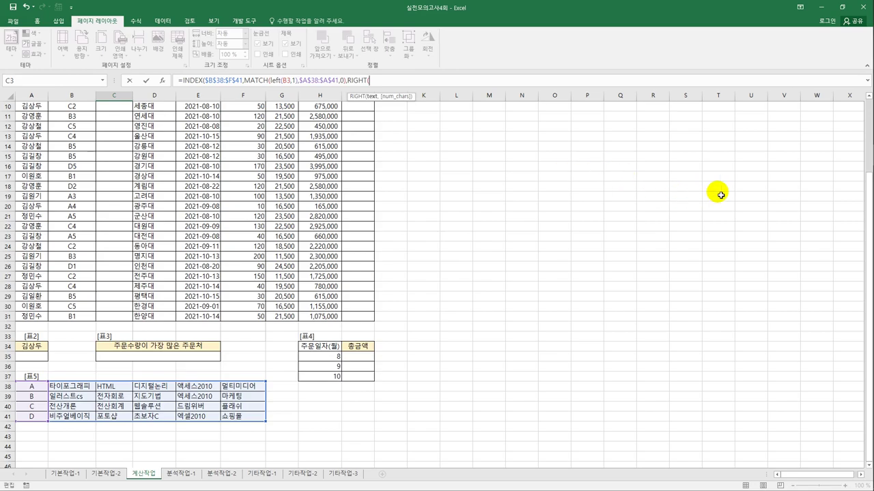
left_click_drag(868, 233, 868, 170)
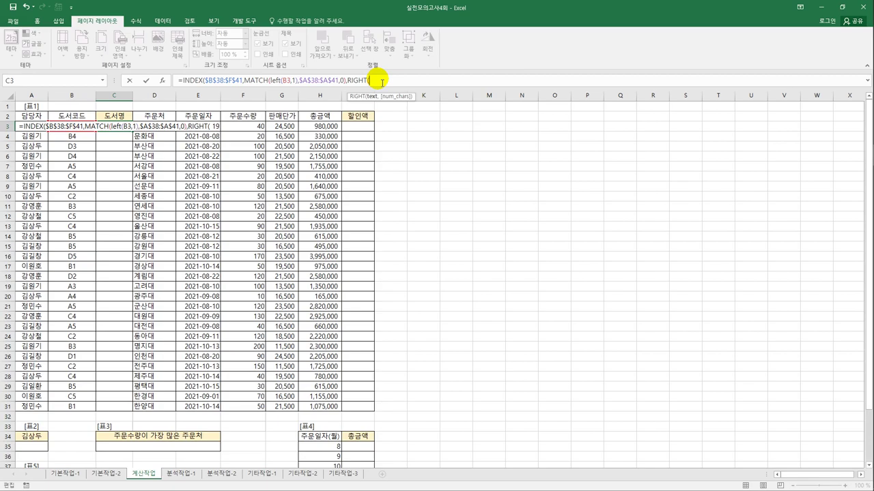
type("b3")
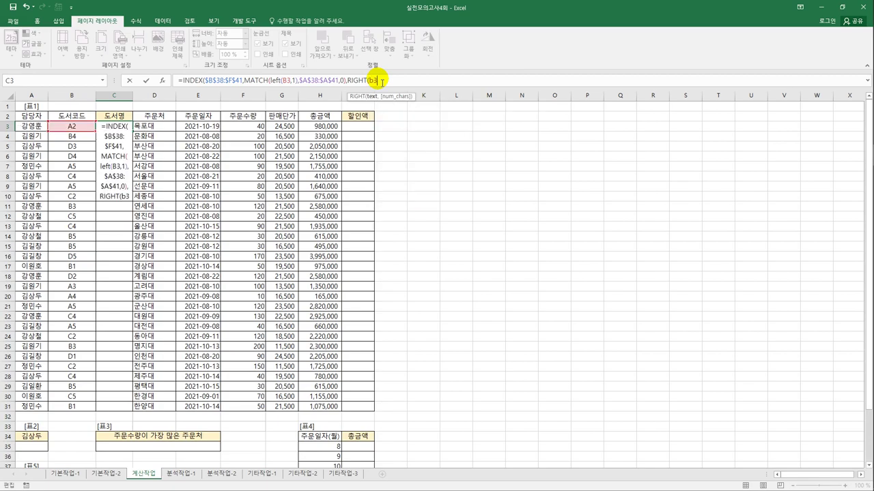
type(",1")
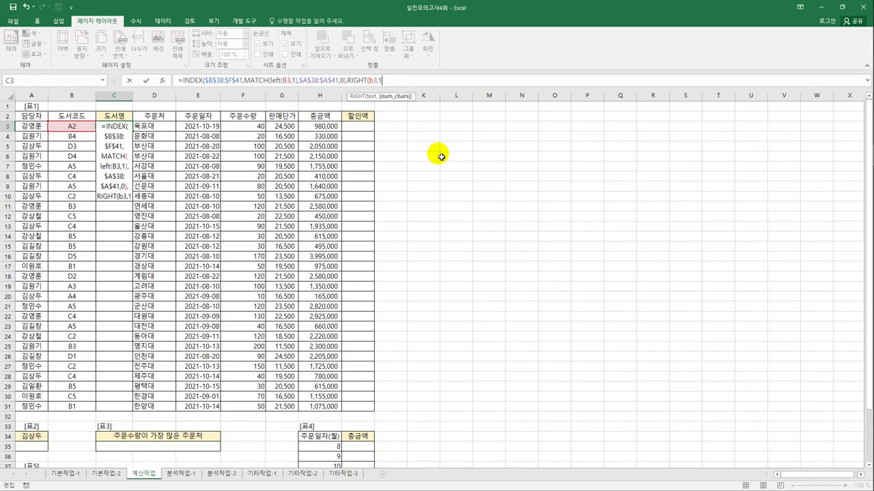
type("))")
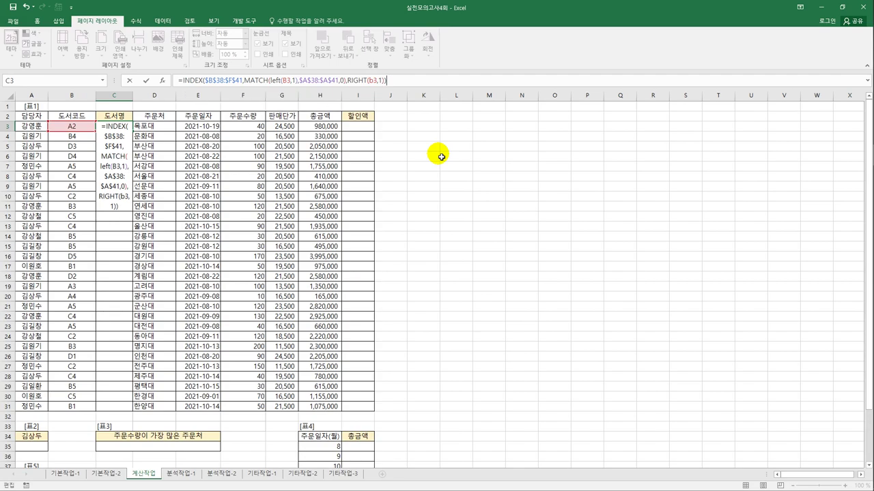
Commit the C3 formula, fill it down the 도서명 column to C31, and autofit column C's width
key("ctrl+Return")
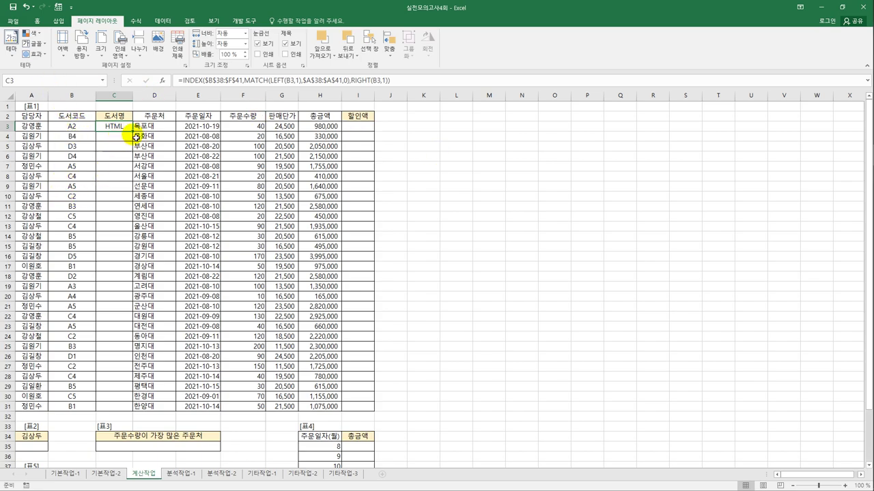
left_click_drag(138, 136, 126, 417)
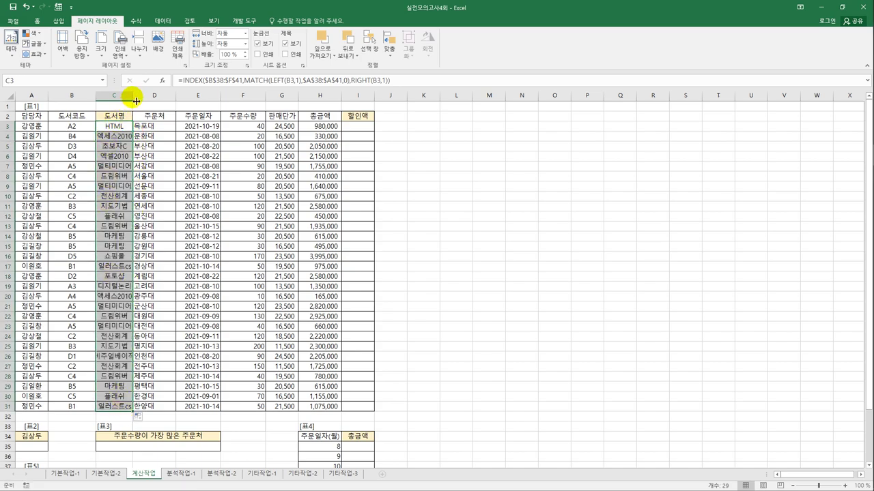
double_click(133, 95)
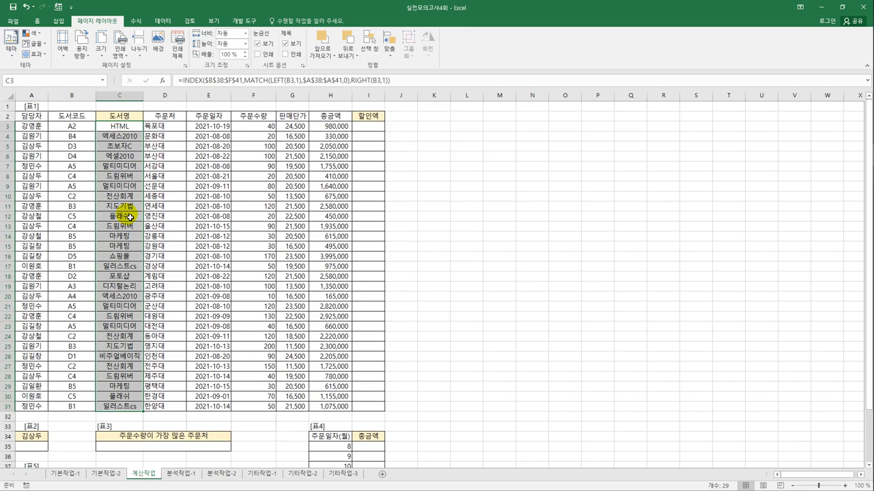
Start a SUM formula in A35 under 표2 with the condition (A3:A31=A34), followed by a multiplication sign
scroll(129, 217, "down", 2)
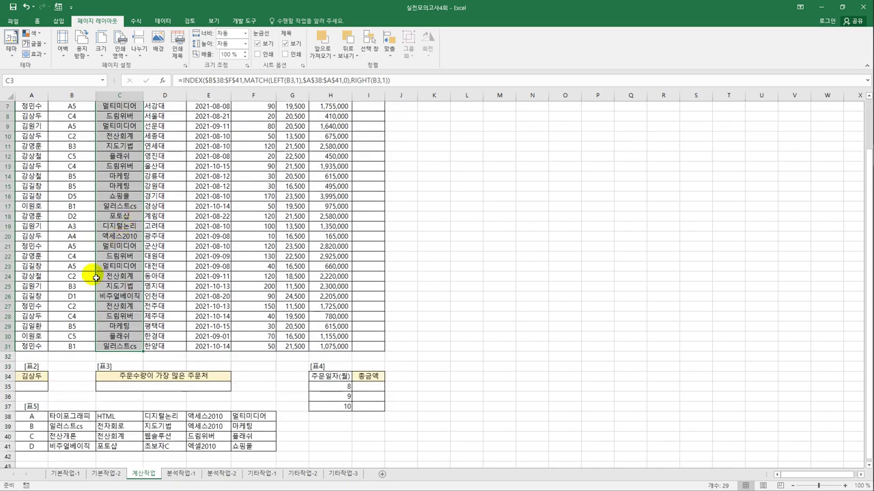
left_click(45, 389)
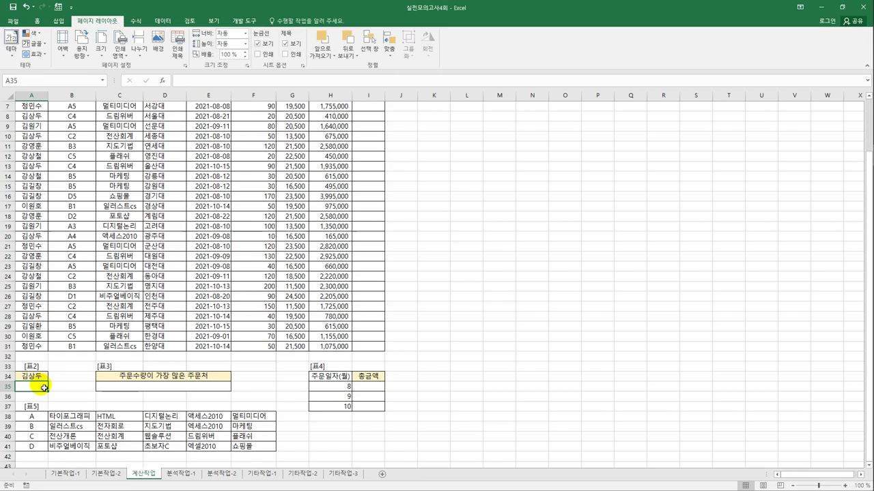
type("=")
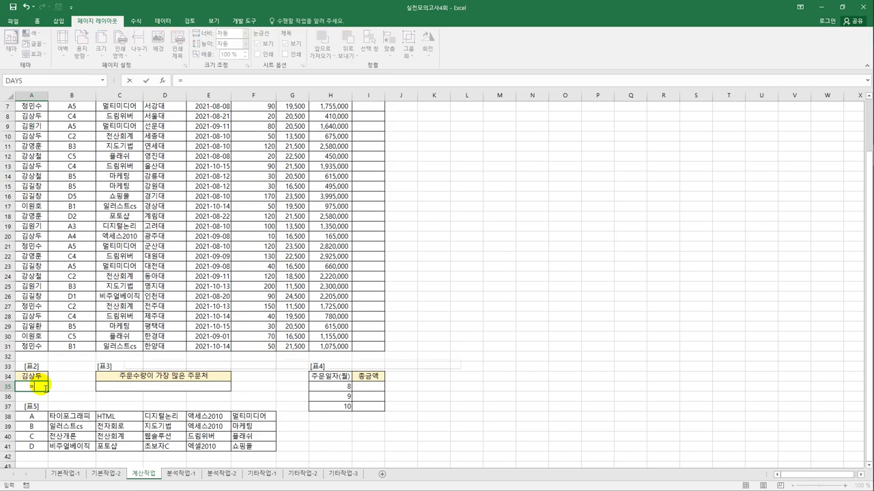
type("sum((")
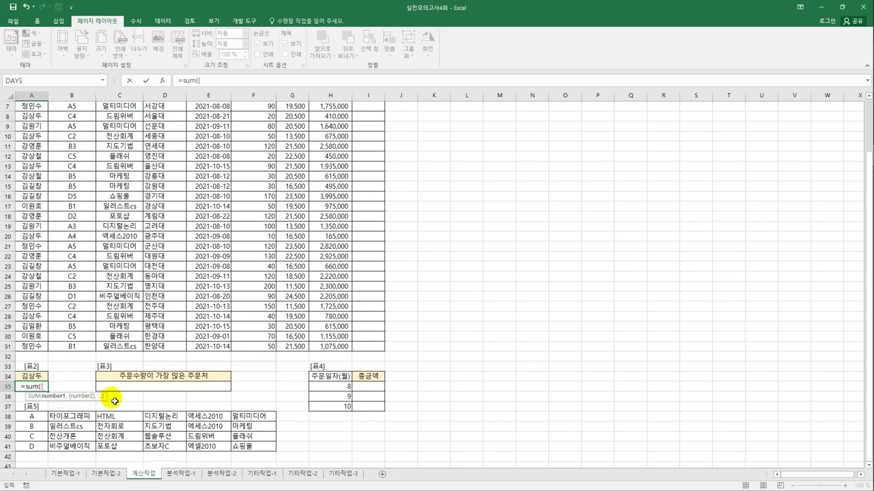
scroll(102, 283, "up", 2)
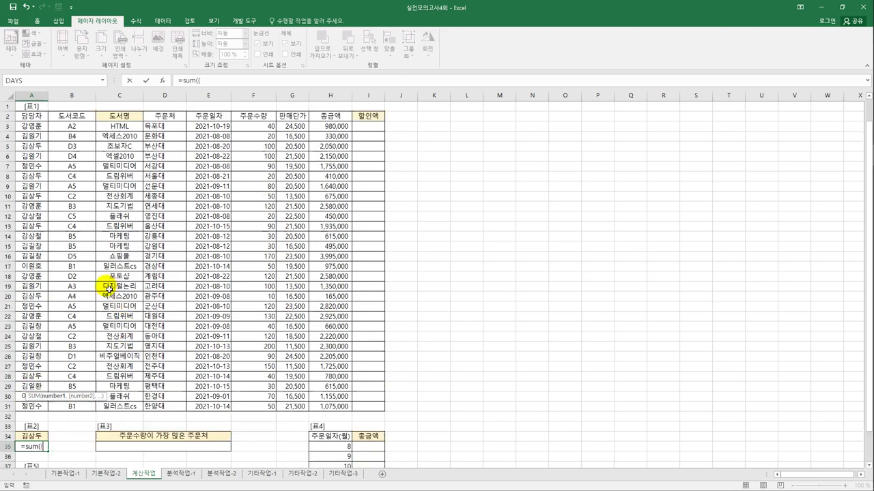
left_click_drag(34, 126, 25, 404)
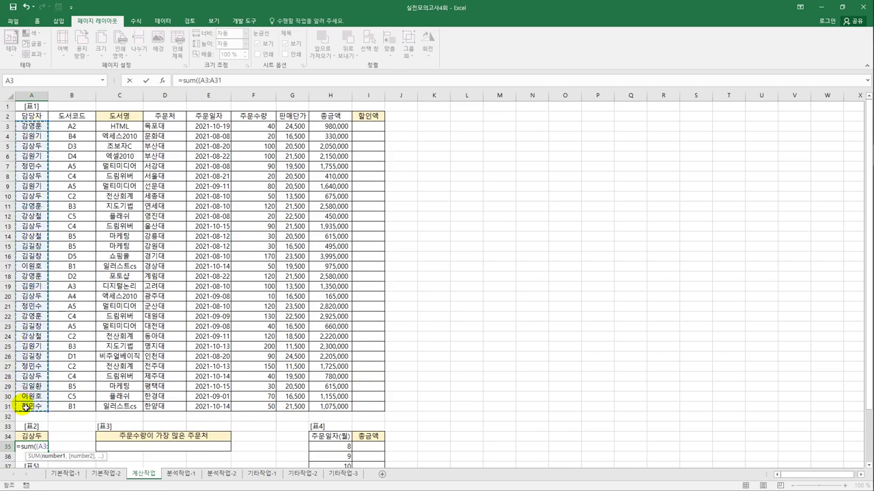
type("=")
type("\"")
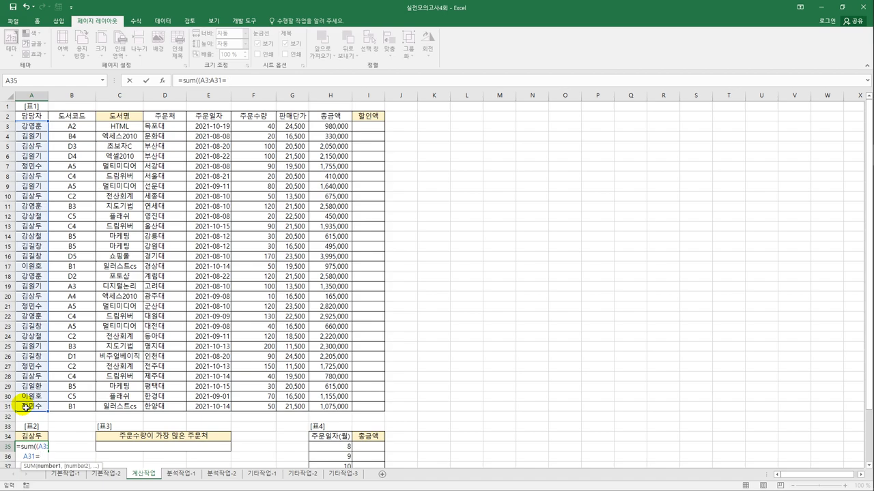
left_click(39, 439)
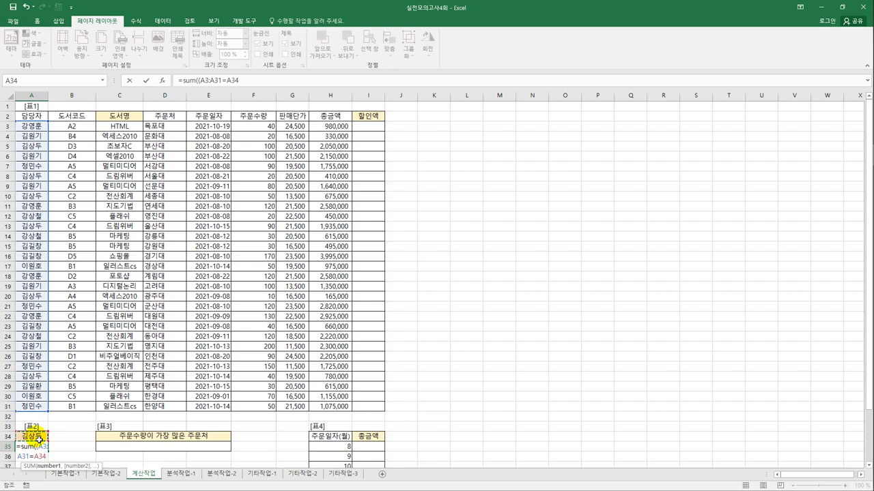
type(")*")
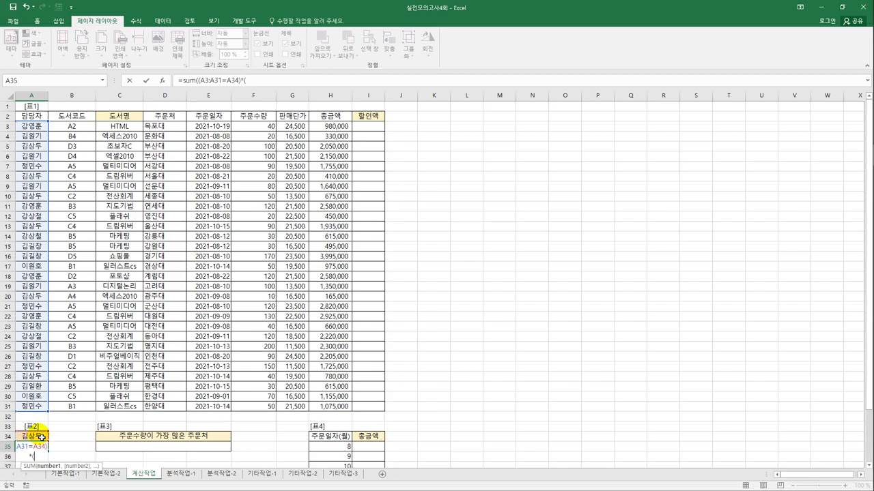
Add the 판매단가 condition (G3:G31<20000) to the SUM formula, followed by a multiplication sign
left_click_drag(298, 127, 289, 408)
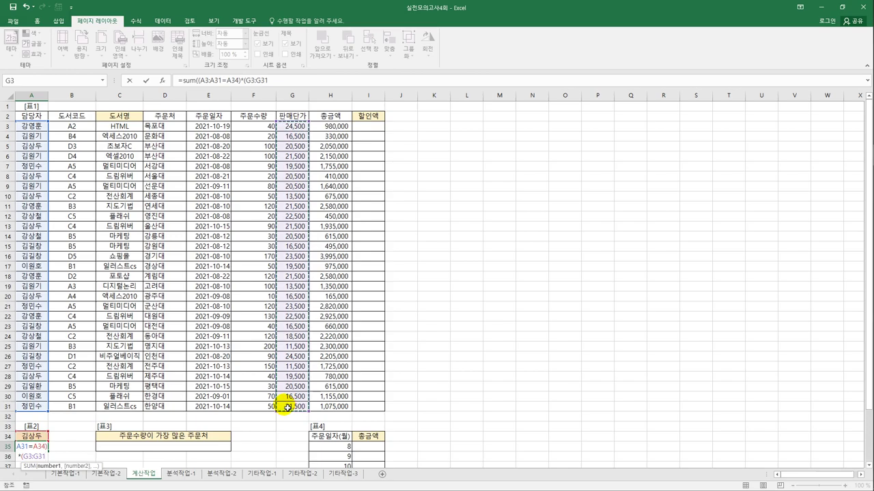
type("<20000")
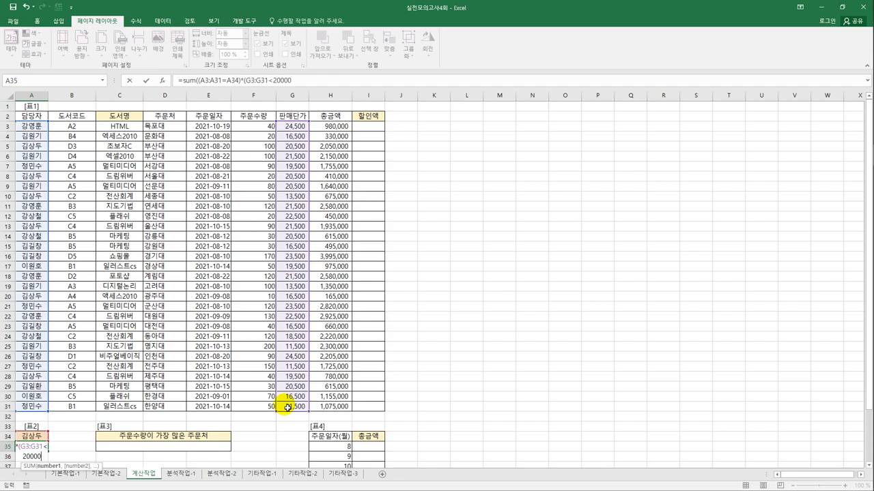
type(")*")
left_click(314, 82)
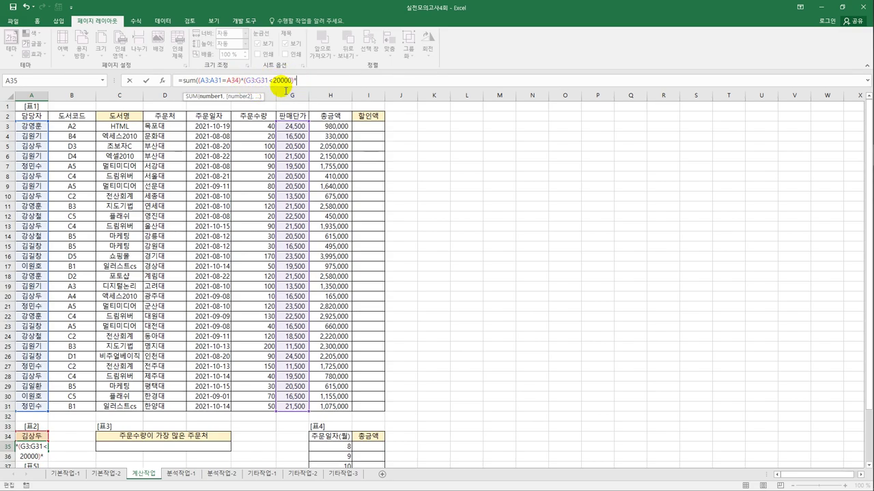
Add the 총금액 range H3:H31 as the values to sum, close SUM, and enter it as an array formula
left_click_drag(330, 127, 335, 407)
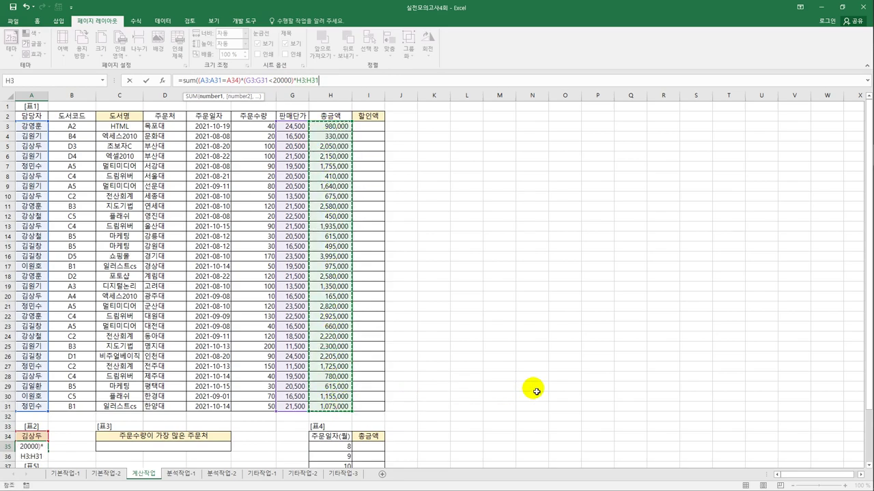
type(")")
key("ctrl+shift+Return")
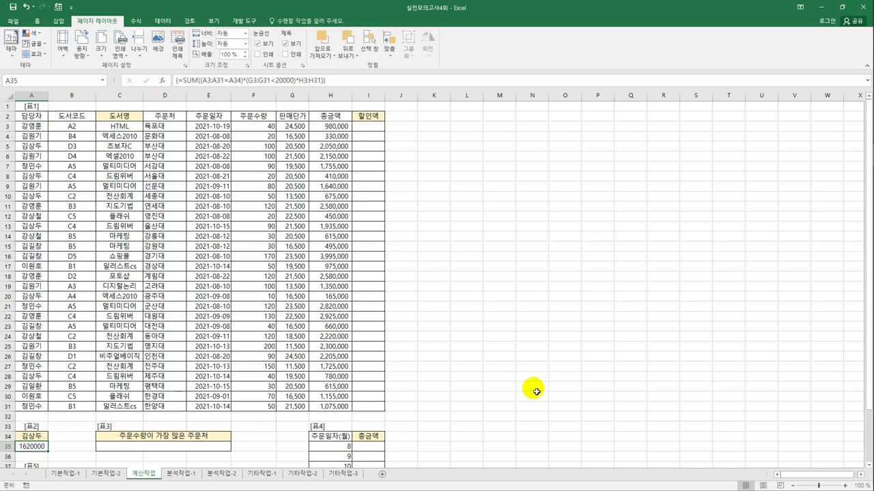
Examine 표1's 주문처 and 주문수량 columns for the row with the largest order quantity
left_click(196, 450)
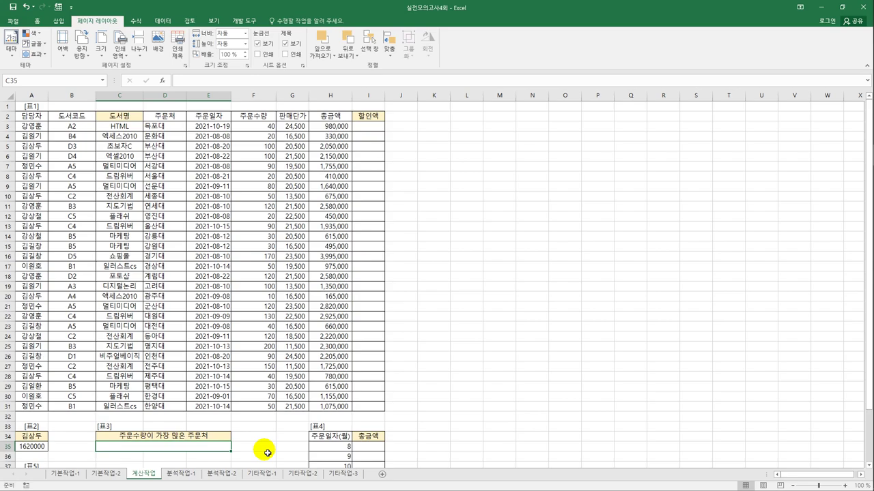
left_click(170, 128)
left_click_drag(170, 128, 174, 408)
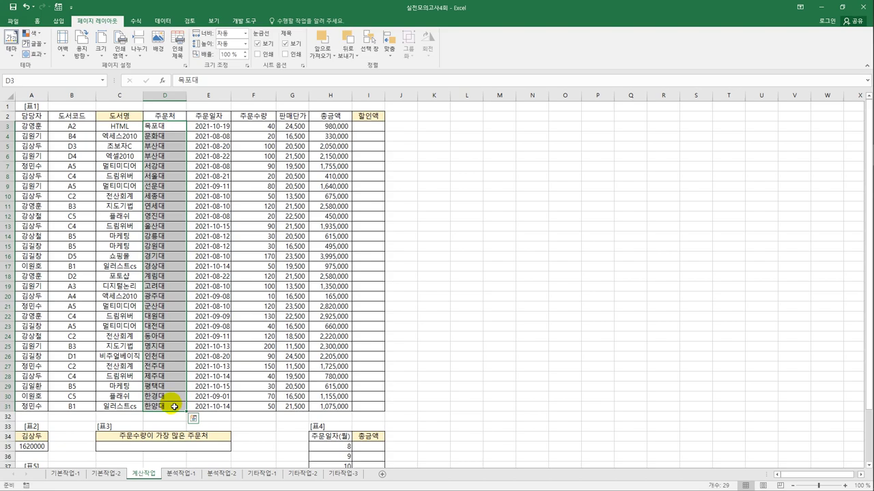
left_click(253, 133)
left_click_drag(253, 134, 257, 408)
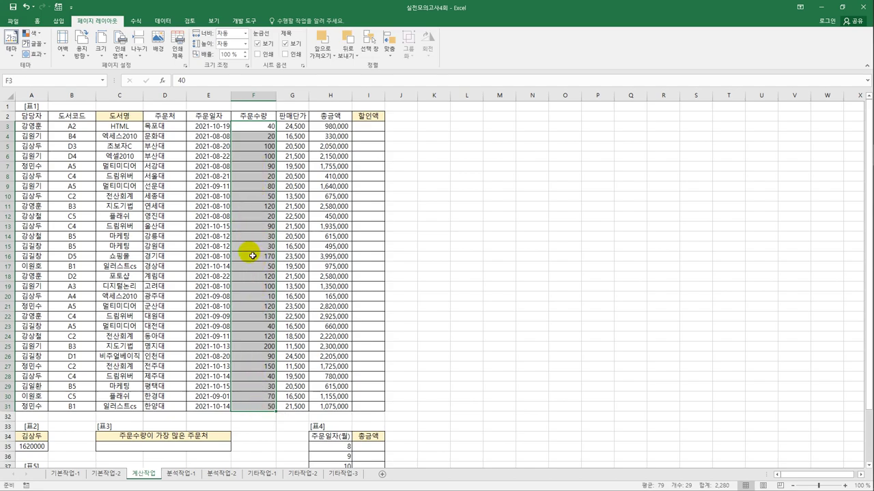
left_click(257, 348)
left_click_drag(257, 348, 140, 348)
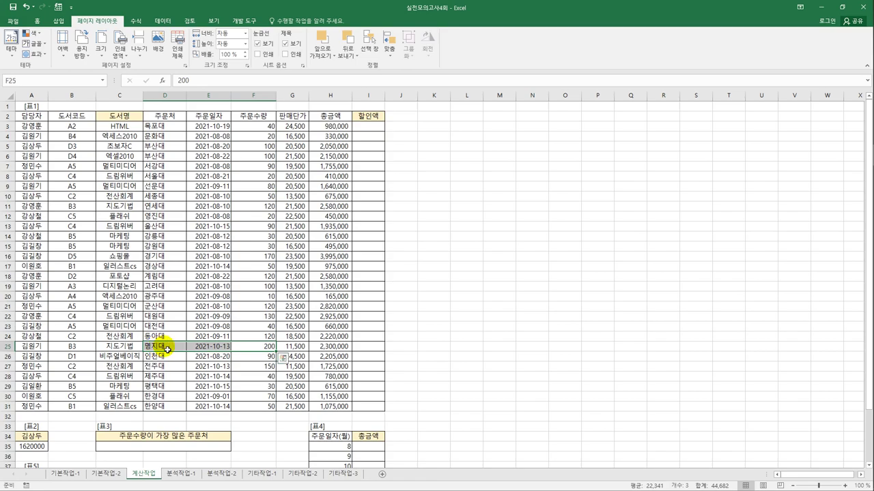
Start an INDEX formula in C35, the 표3 result cell, with the 주문처 range D3:D31 as its array
left_click(156, 452)
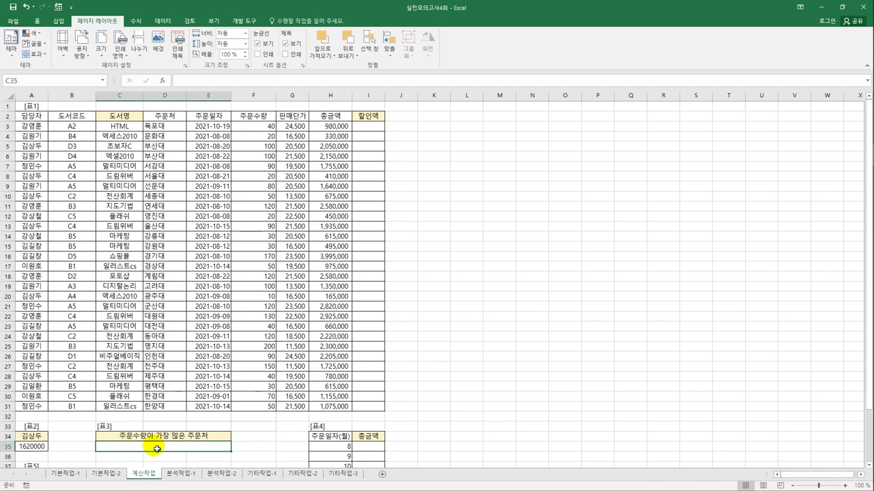
type("=in")
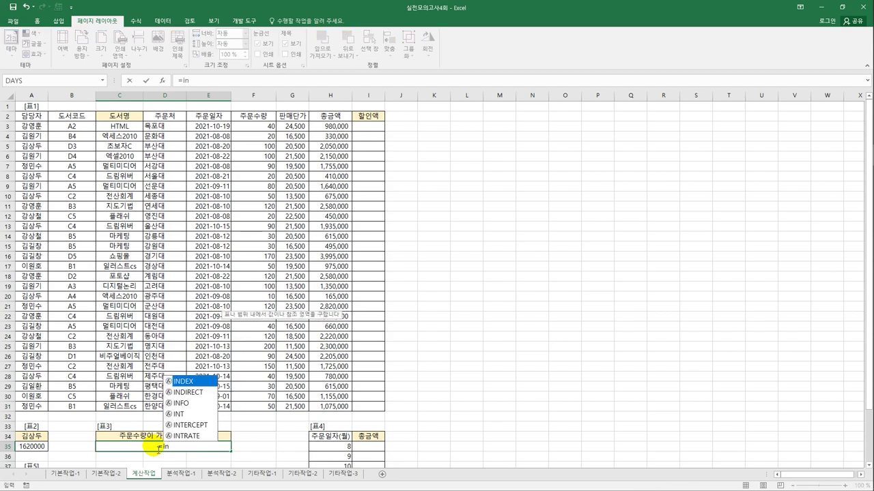
key("Tab")
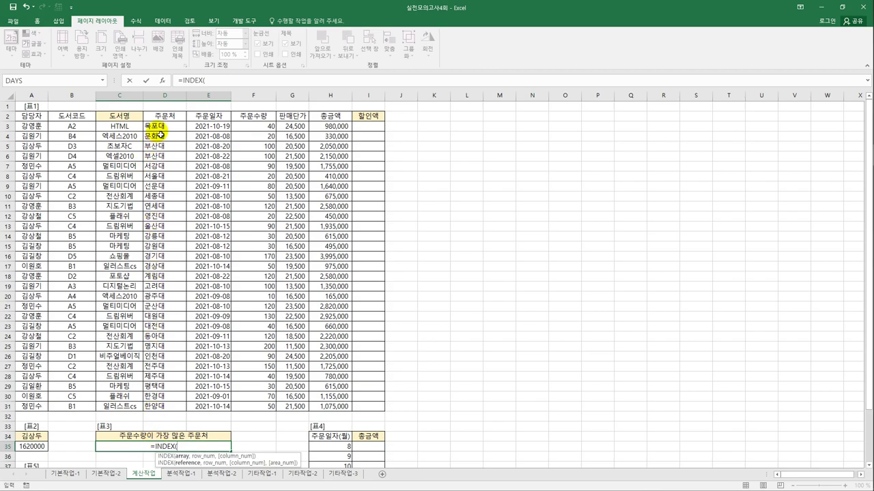
left_click_drag(164, 127, 181, 407)
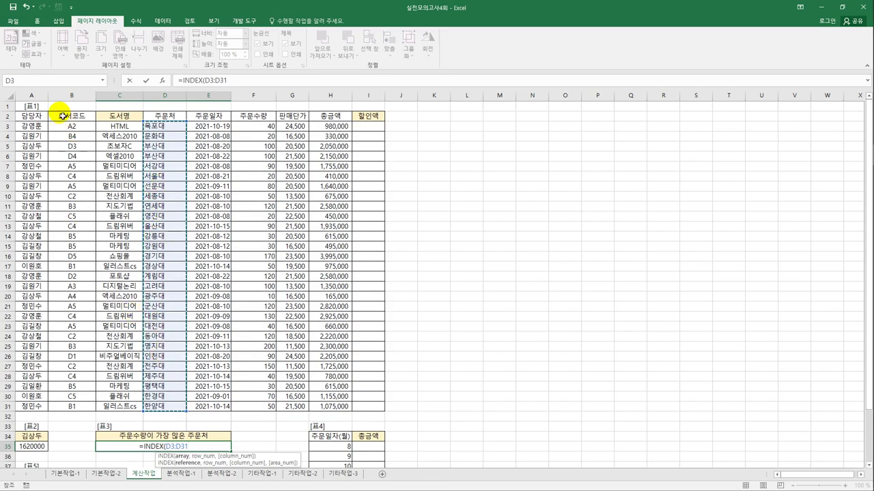
left_click_drag(42, 128, 340, 406)
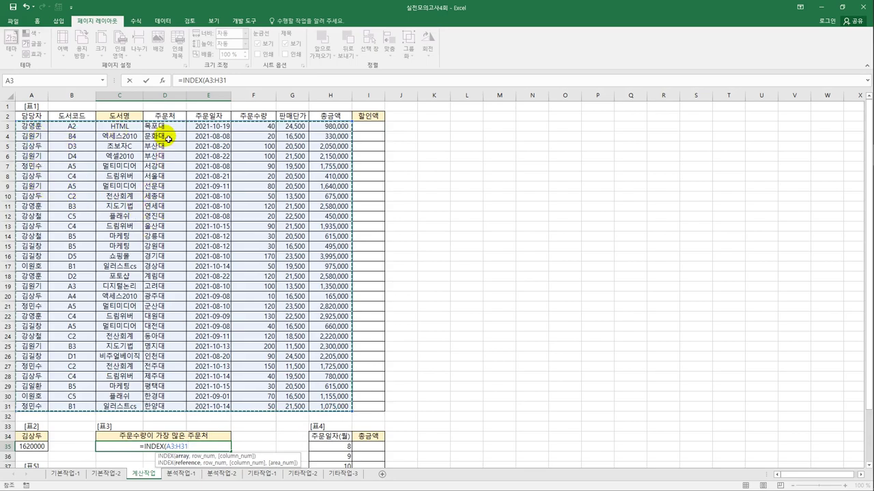
left_click_drag(168, 130, 180, 409)
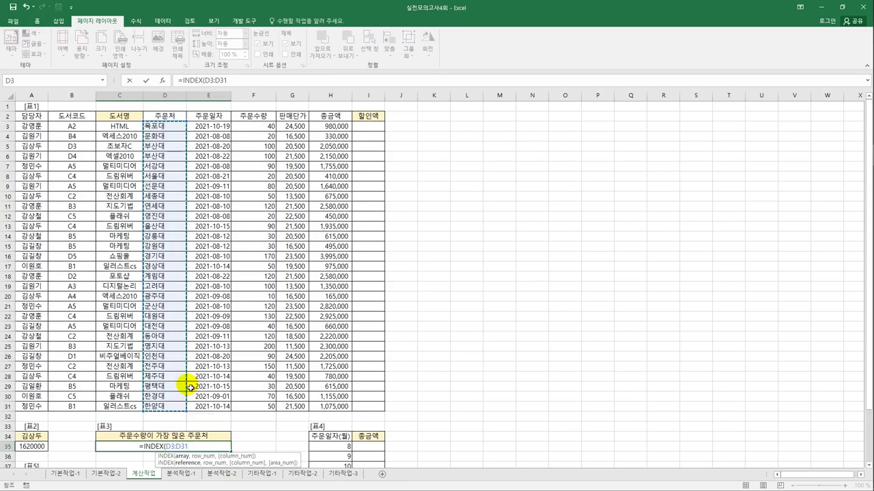
type(",")
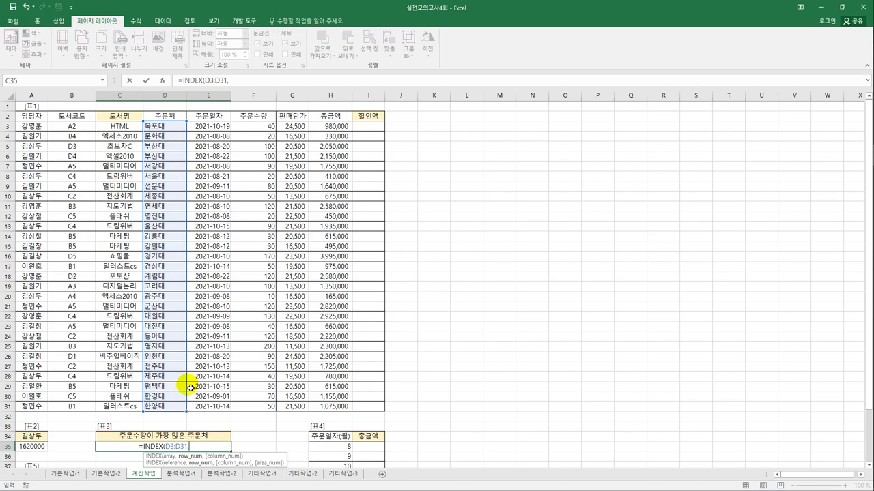
Add a MATCH function as INDEX's row number, with MAX(F3:F31) as its lookup value
type("match")
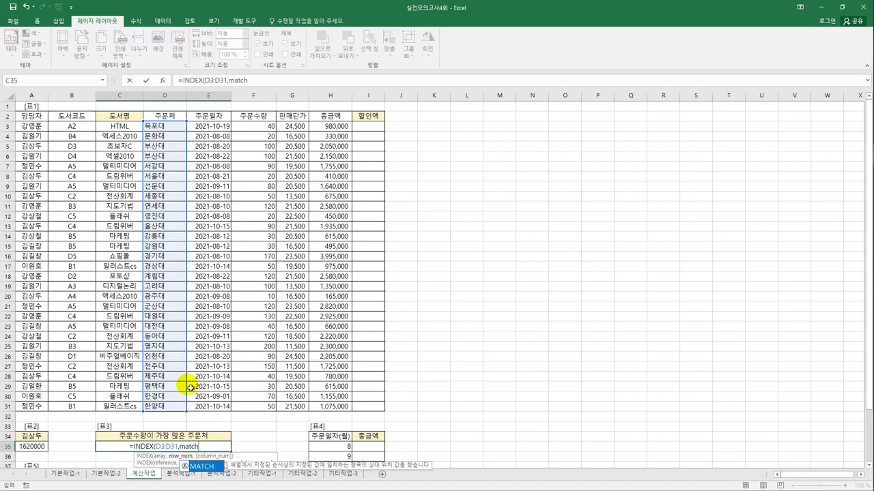
type("(max(")
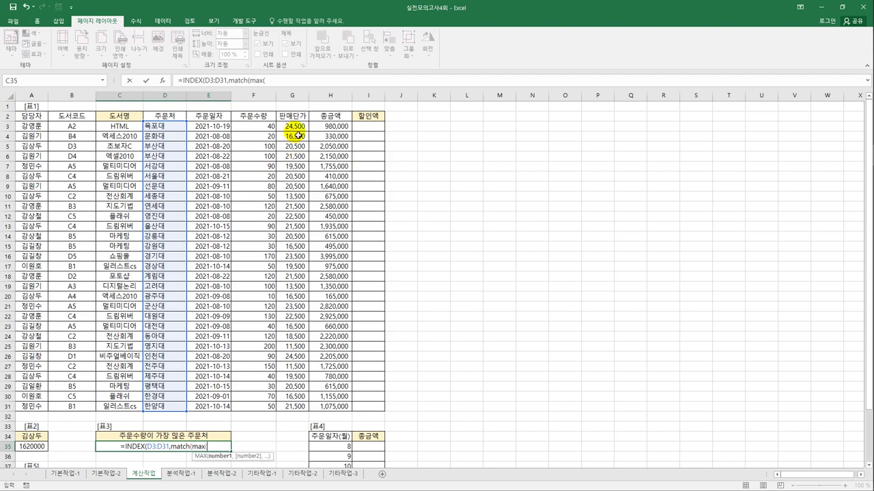
left_click_drag(267, 127, 271, 402)
type("),")
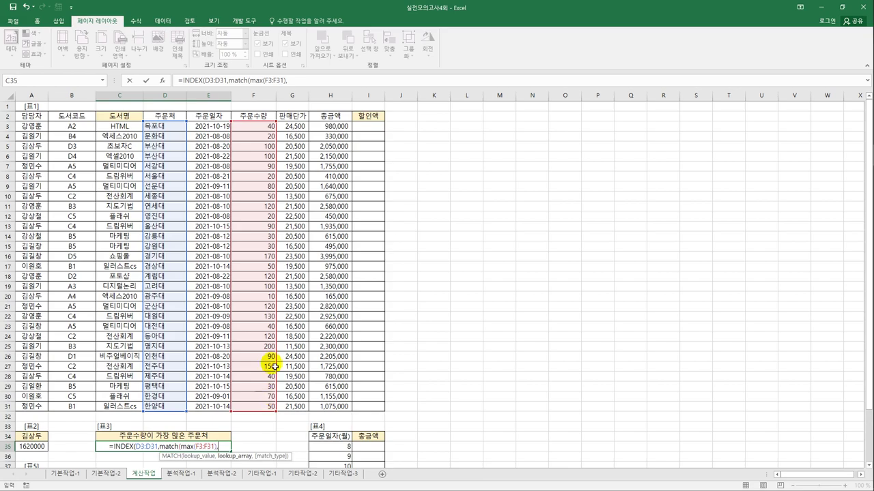
Complete MATCH with the 주문수량 lookup range F3:F31 and exact match type 0, and close its parenthesis
left_click_drag(253, 129, 261, 415)
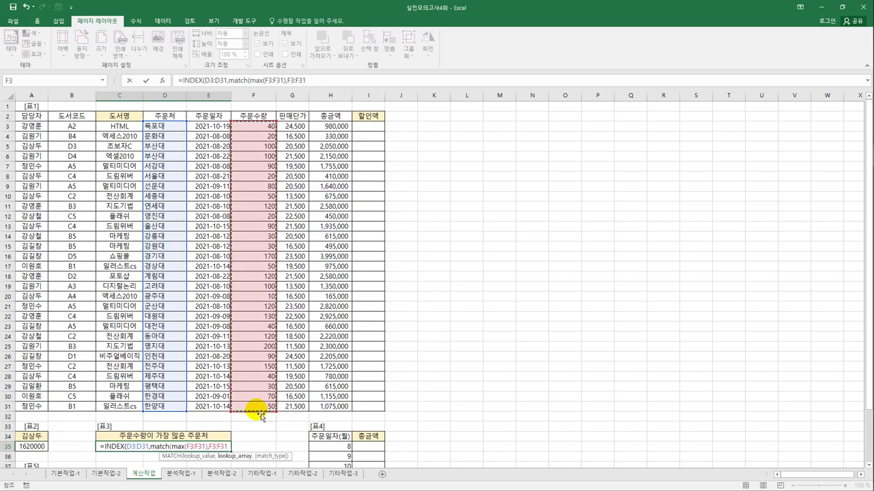
type(",")
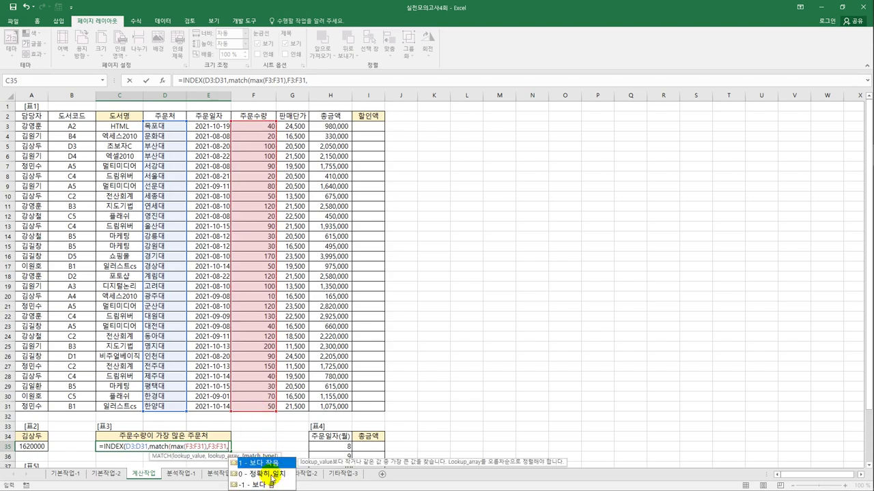
double_click(269, 473)
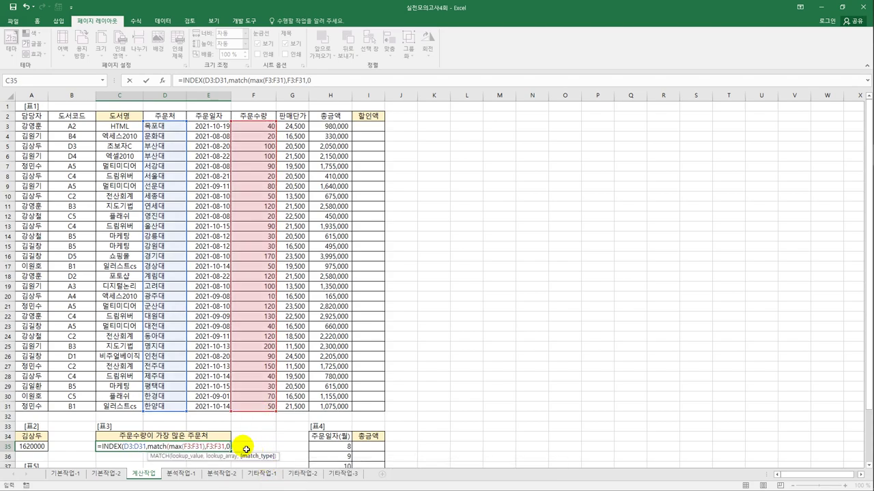
type(")")
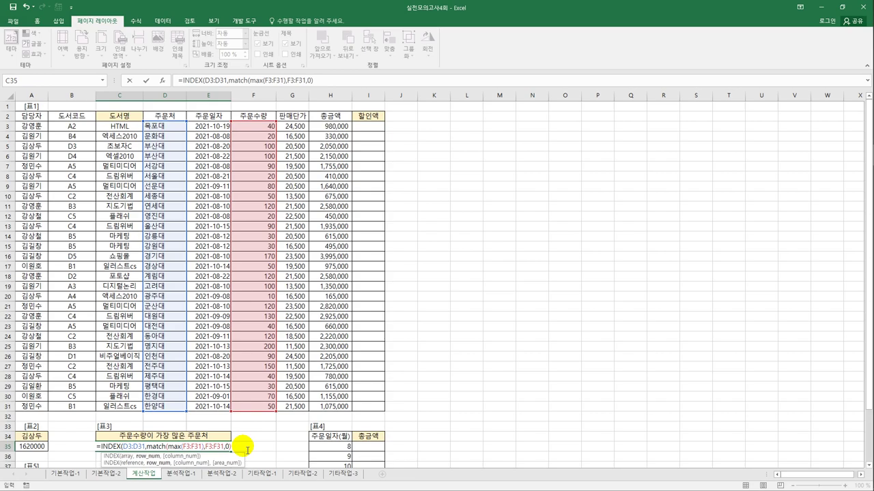
Close and enter the INDEX formula in C35, and check its result against 표1's row with the largest 주문수량
type(")")
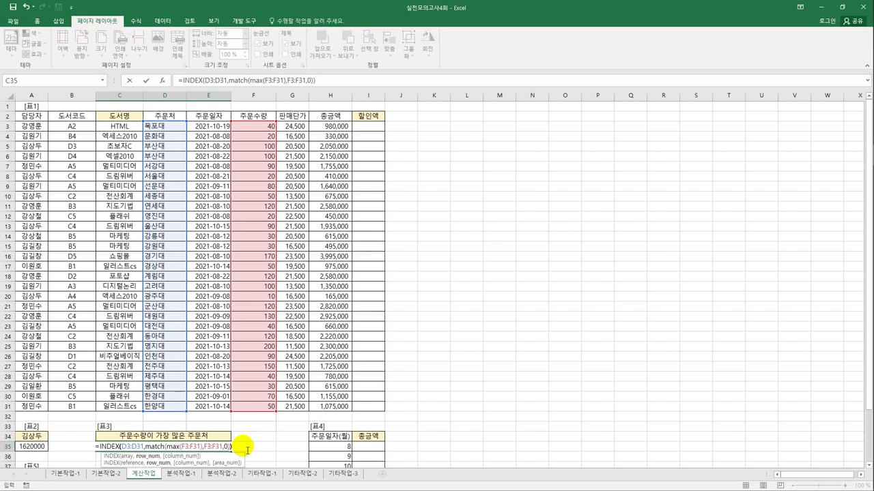
key("ctrl+Return")
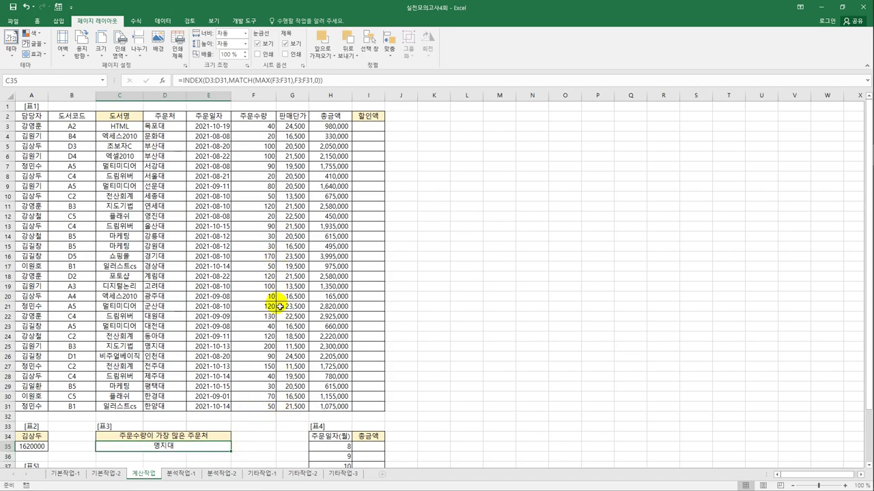
left_click(264, 347)
left_click_drag(264, 347, 181, 352)
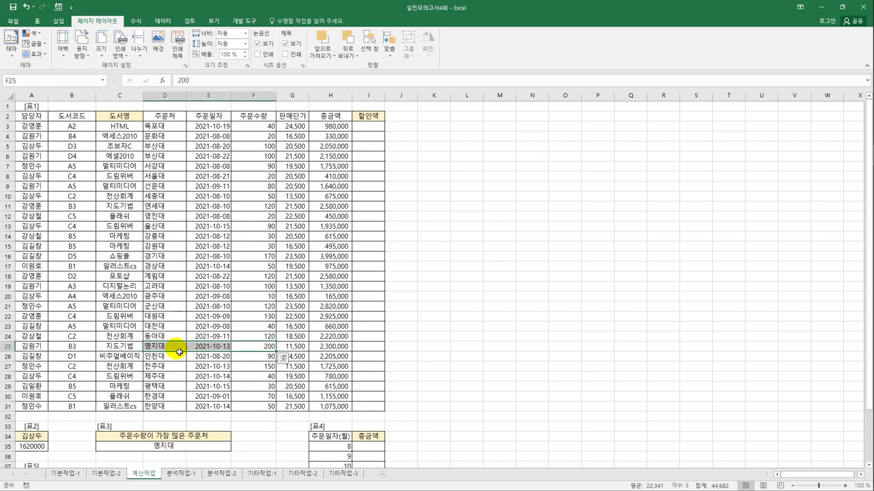
left_click(176, 445)
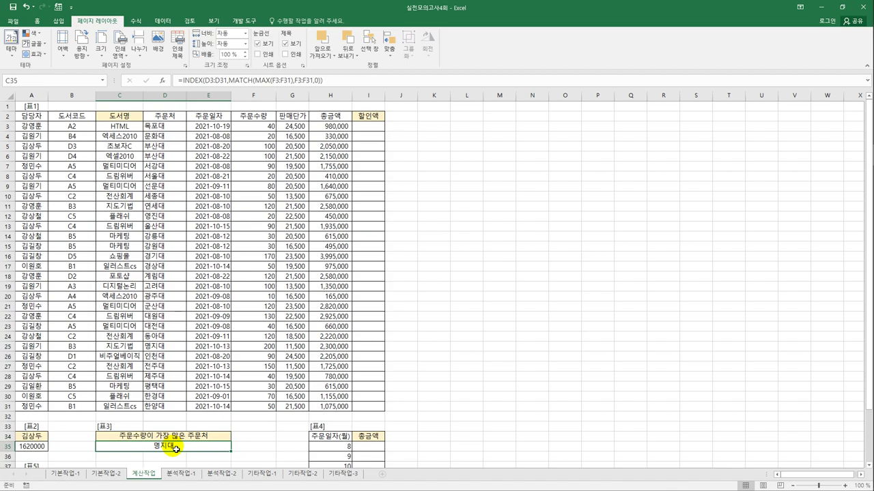
Start a SUM formula in I35, the first 총금액 cell of 표4, with nested IF and MONTH functions
scroll(376, 389, "down", 2)
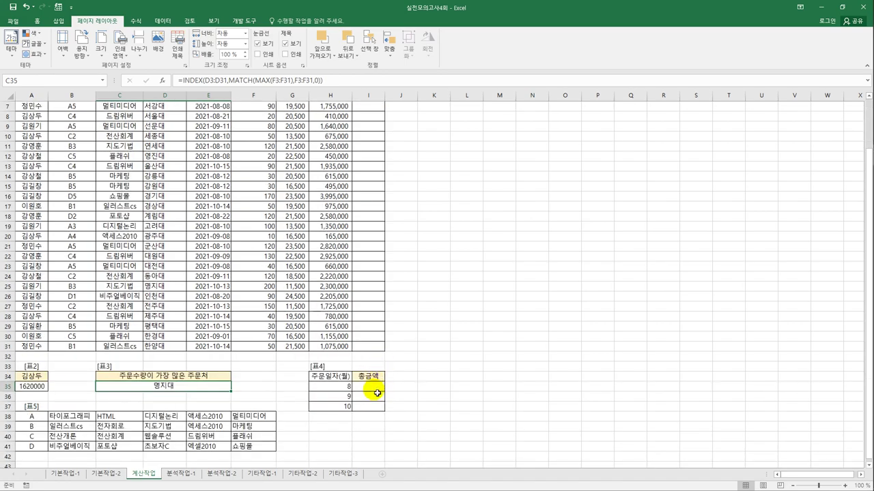
left_click(376, 392)
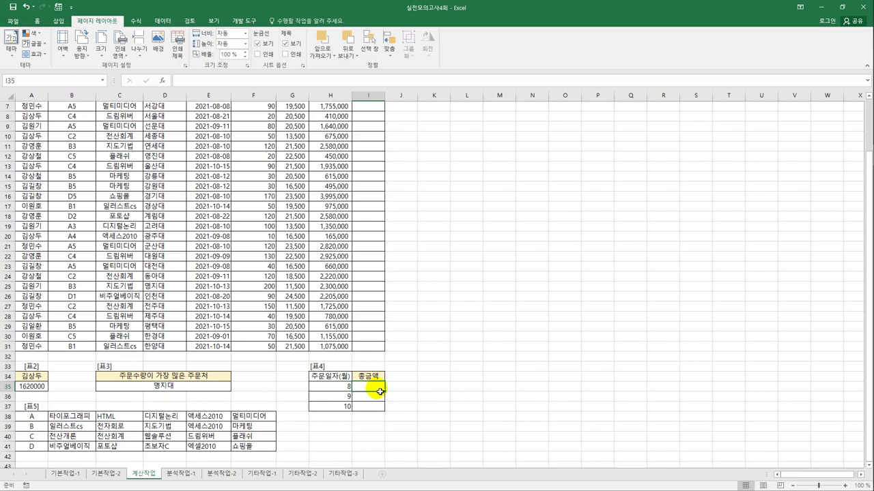
type("=")
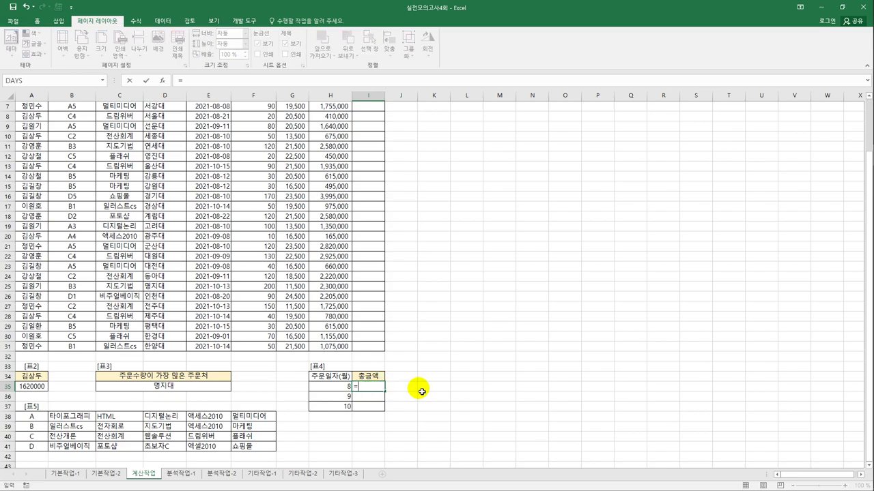
type("sum(")
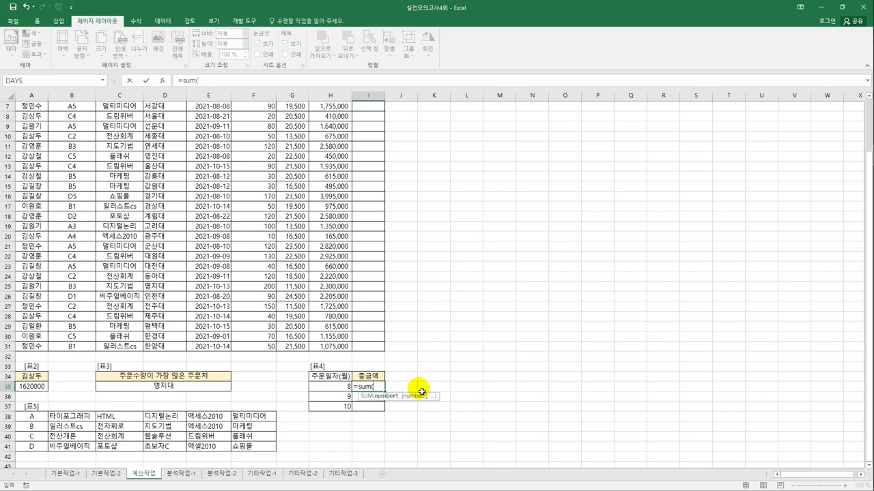
type("if(")
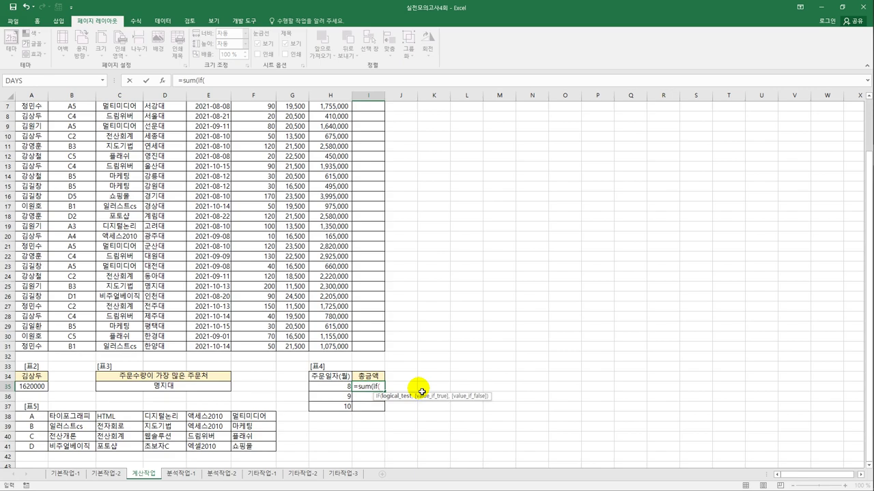
type("mon")
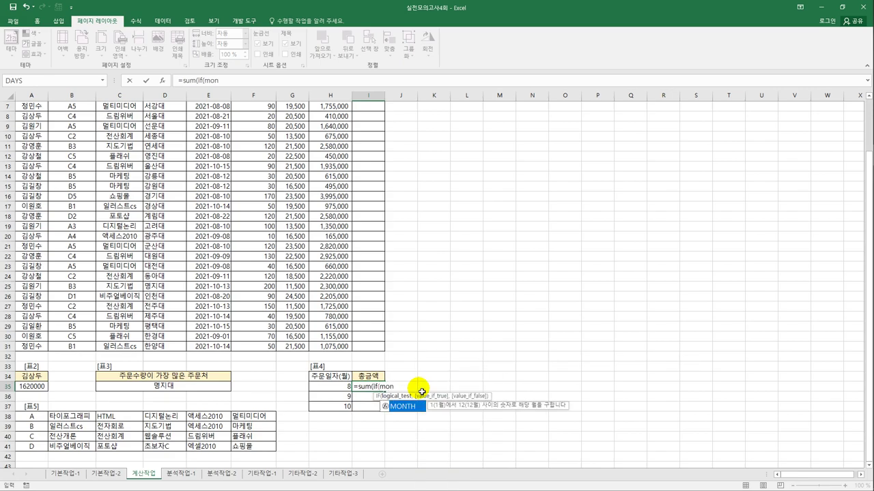
key("Tab")
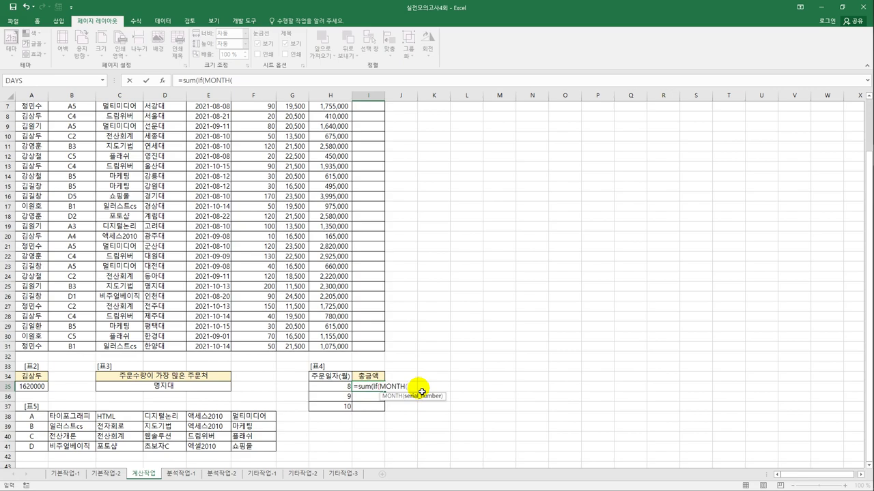
Complete the IF condition as MONTH($E$3:$E$31)=H35, using an absolute 주문일자 range and 표4's first month cell
scroll(246, 218, "up", 2)
left_click_drag(217, 126, 216, 410)
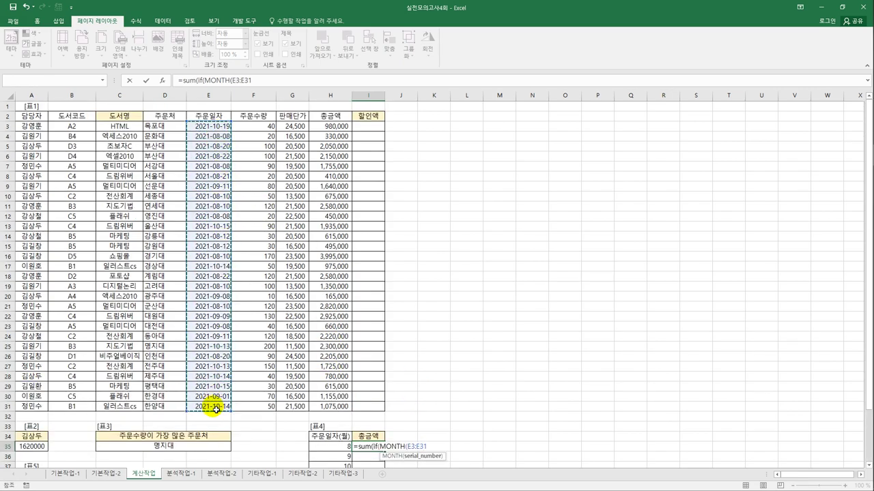
key("F4")
type(")=")
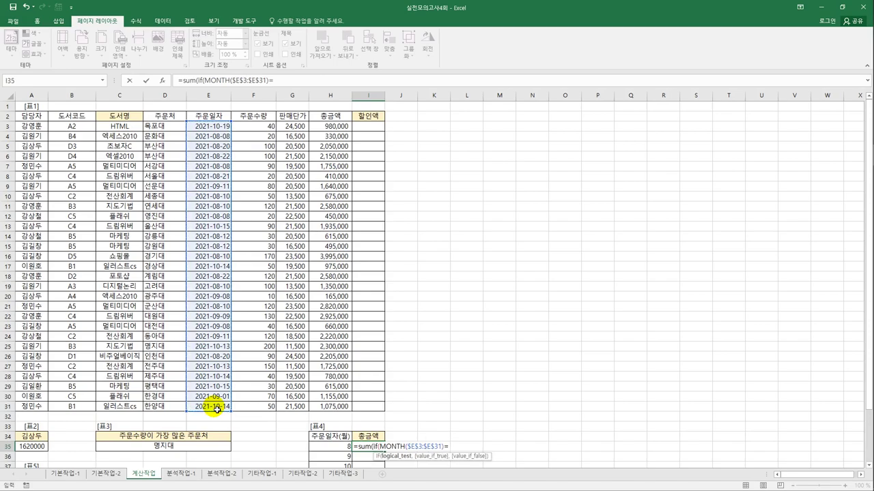
key("Left")
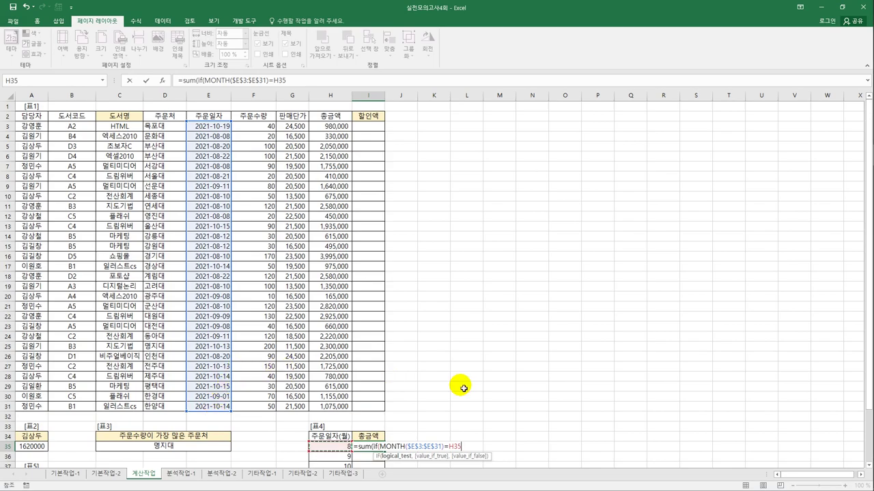
scroll(464, 389, "down", 1)
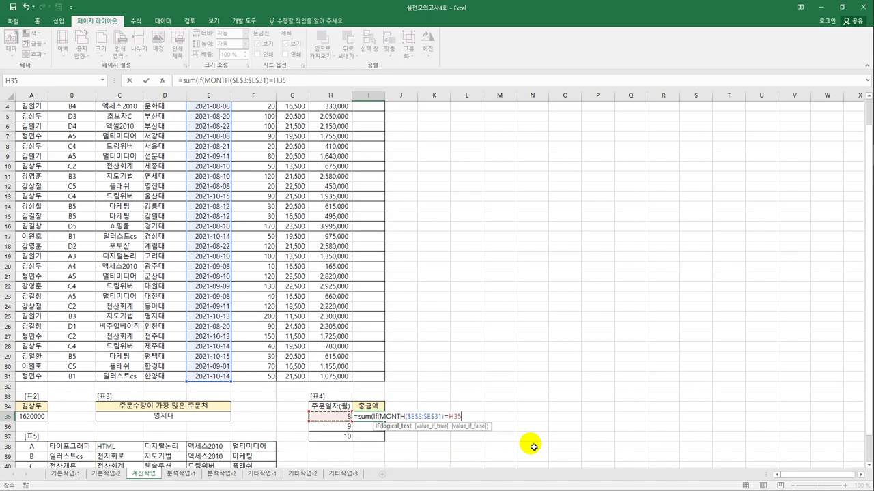
Use the absolute 총금액 range $H$3:$H$31 as IF's true value, close both functions, and enter I35 as an array formula
type(",")
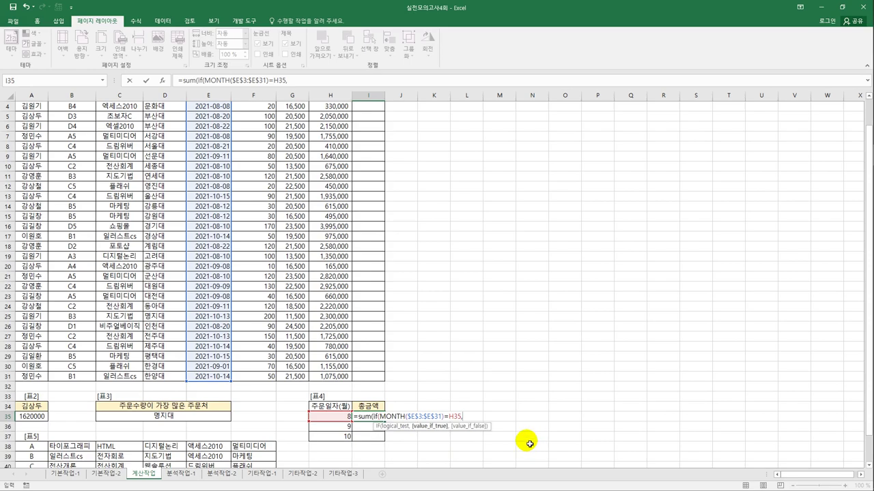
scroll(448, 336, "up", 1)
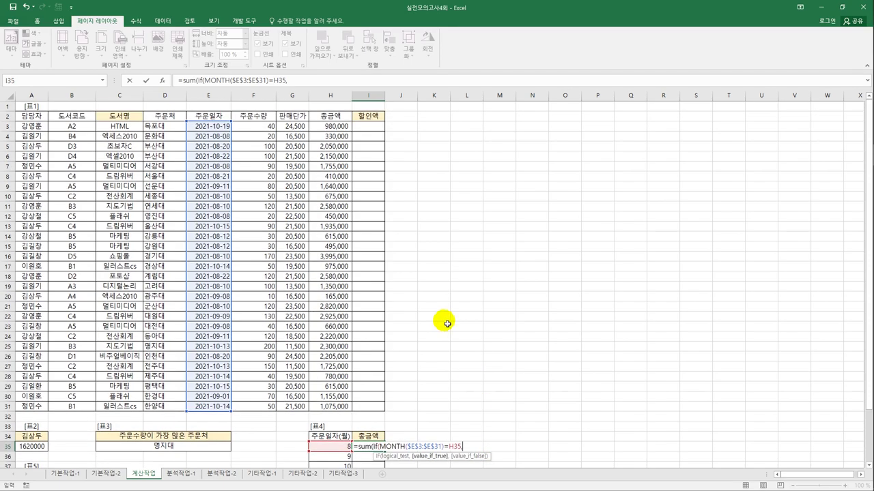
left_click_drag(333, 127, 339, 406)
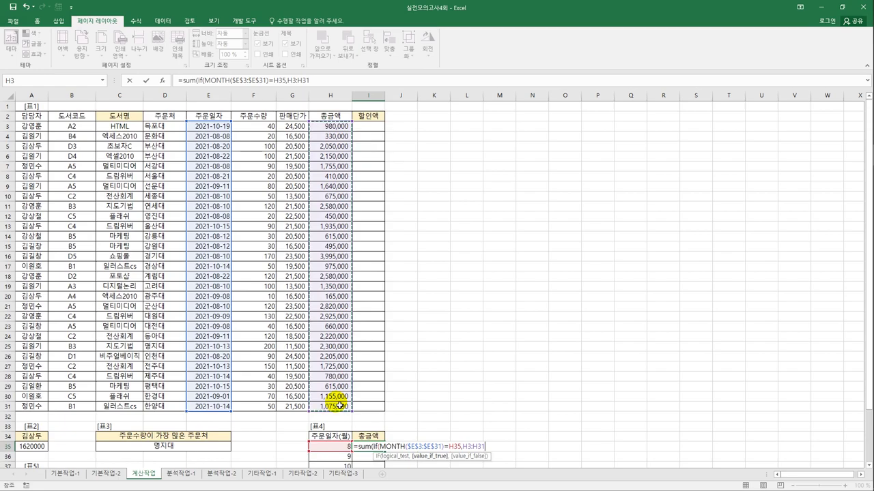
key("F4")
type("))")
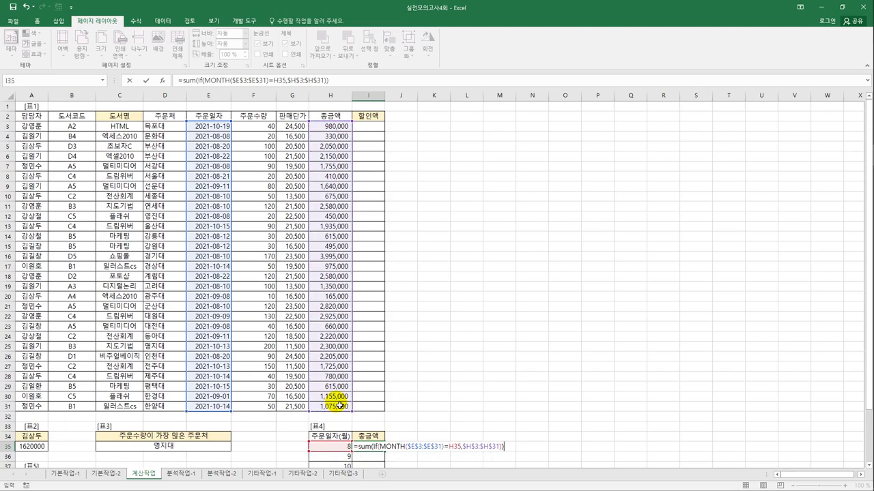
key("ctrl+shift+Return")
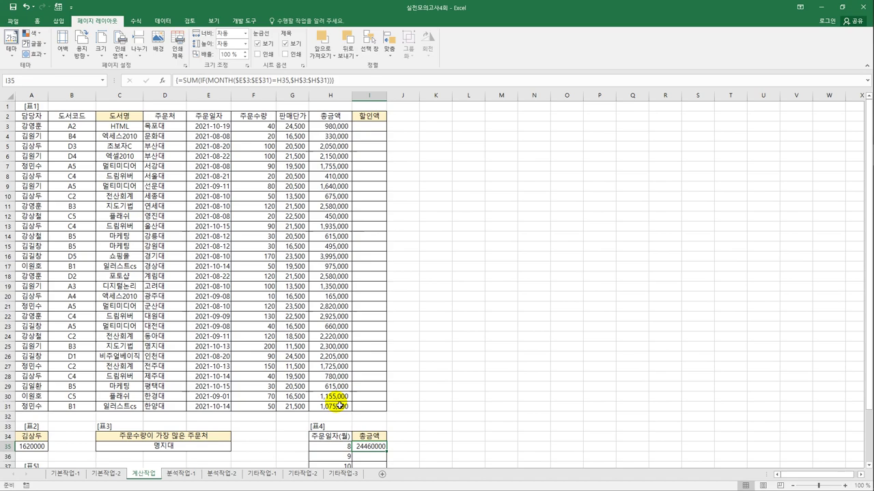
Fill I35's array formula down through I37 for the remaining 표4 months
mouse_move(389, 455)
left_mouse_down()
mouse_move(385, 462)
mouse_move(387, 454)
left_mouse_up()
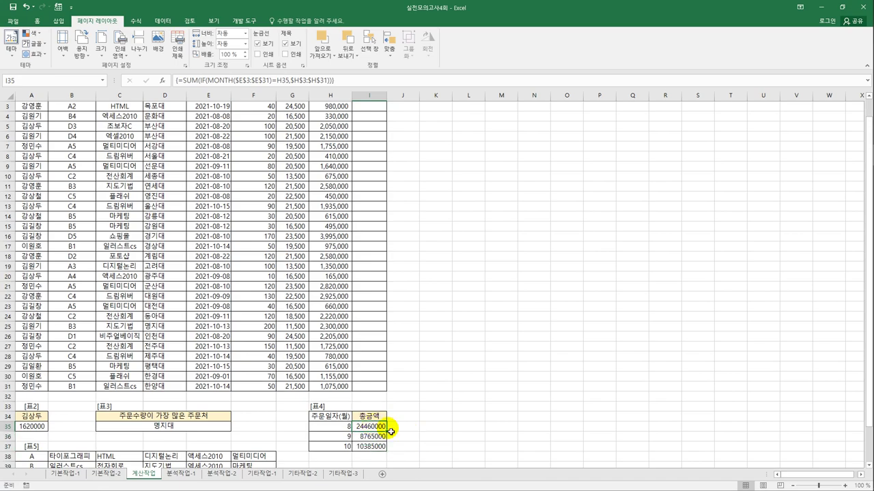
scroll(390, 433, "up", 1)
scroll(390, 432, "down", 2)
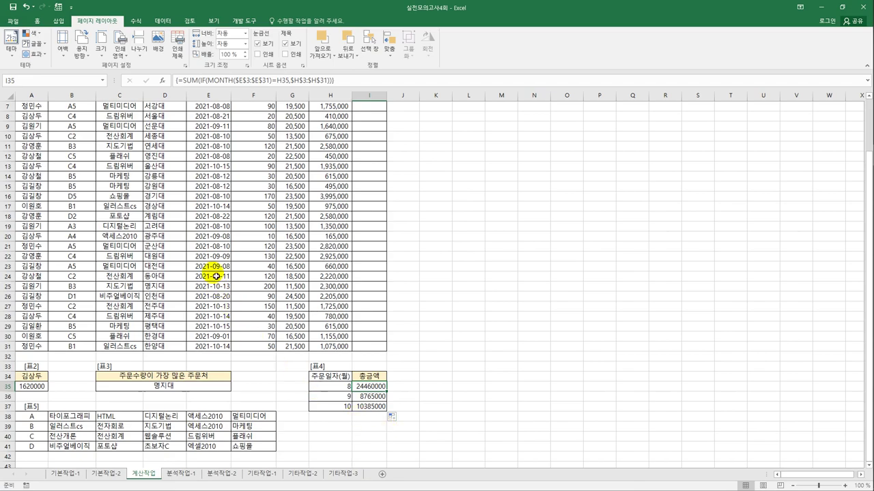
scroll(174, 272, "up", 2)
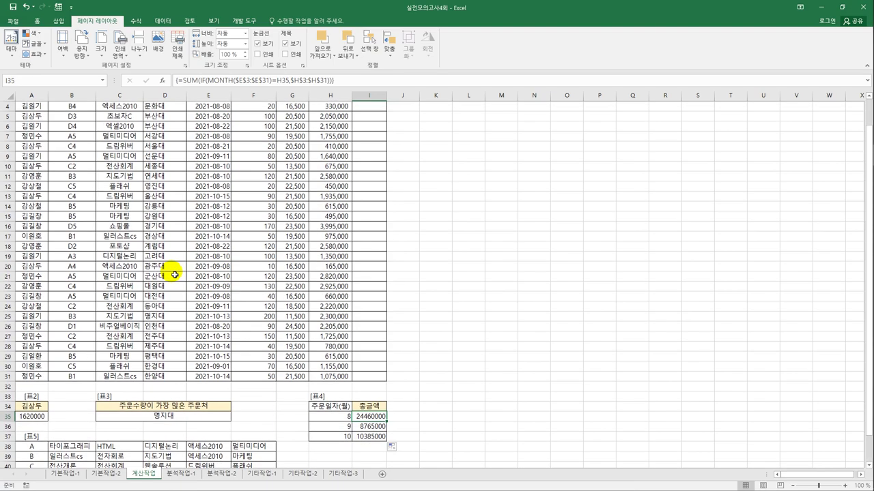
Switch to the Visual Basic editor and insert a new module in the workbook's project
left_click(240, 20)
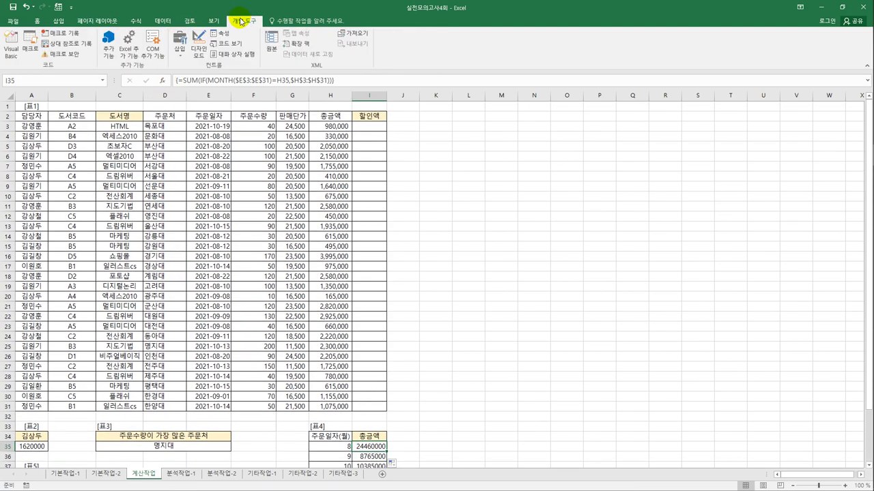
left_click(16, 57)
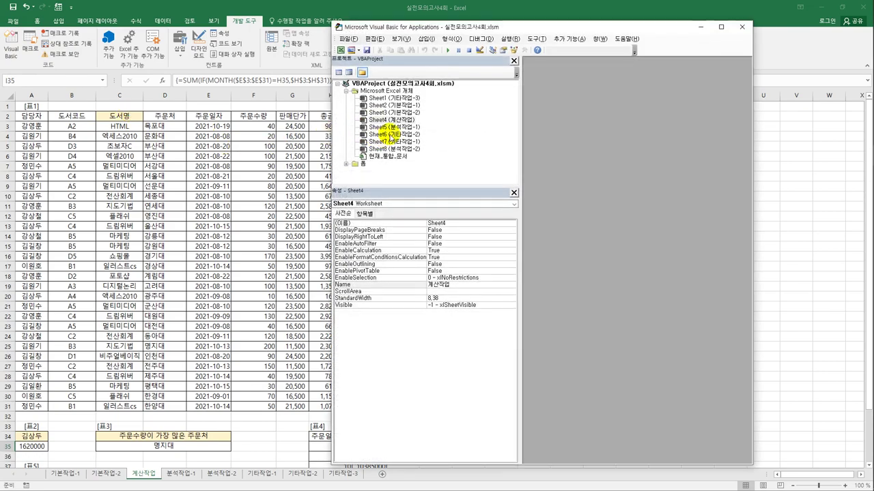
left_click(427, 40)
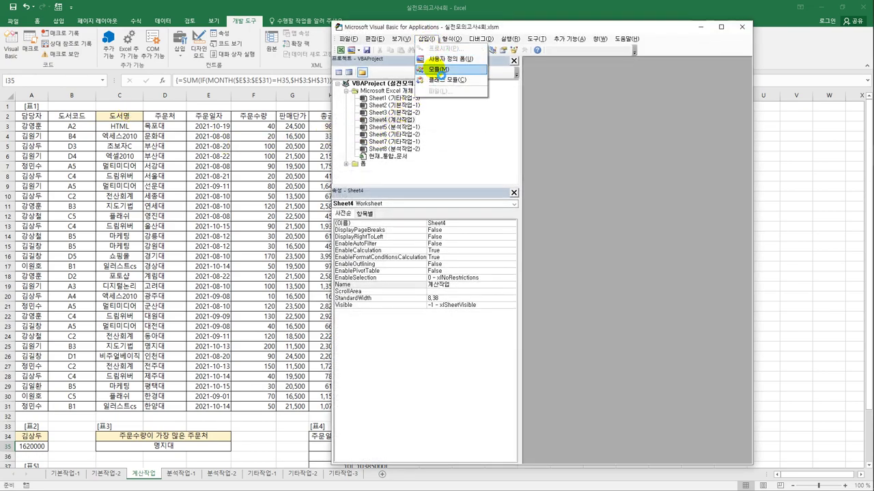
left_click(436, 70)
Declare the public function f할인액 with the parameters 도서코드 and 총금액
type("P")
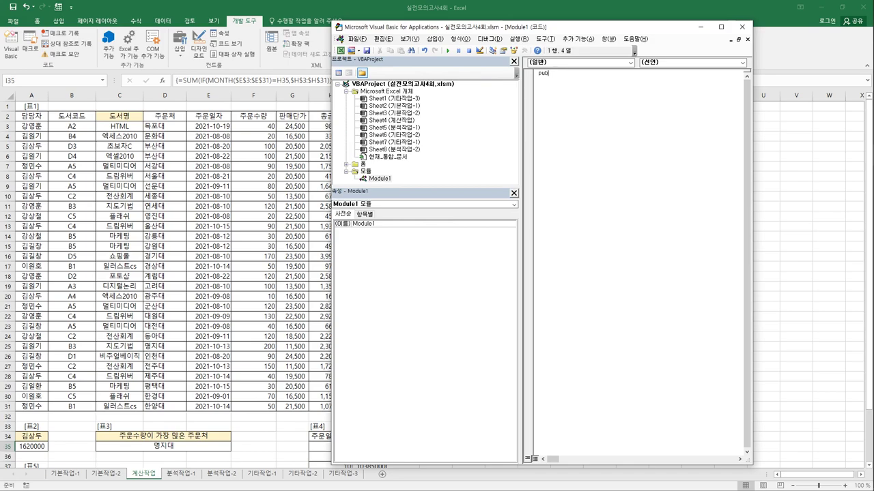
type("ublic function fn")
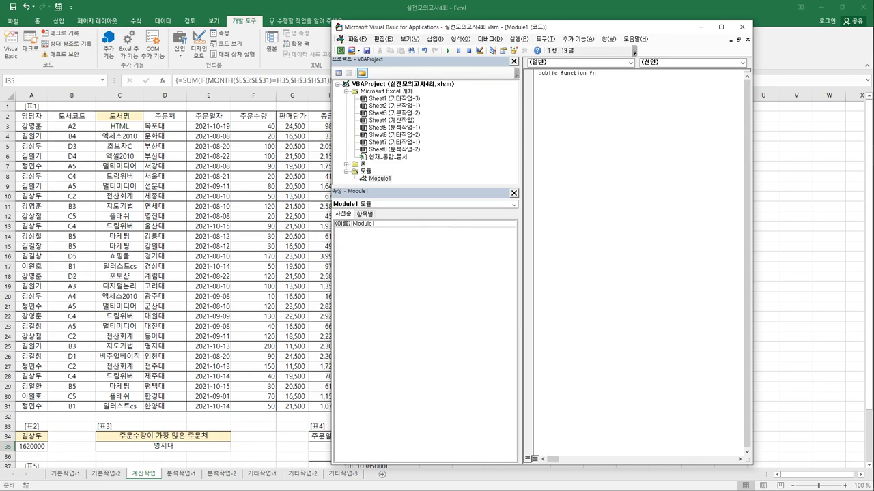
key("BackSpace")
type("할인액(도서코드, 총금액)")
key("Return")
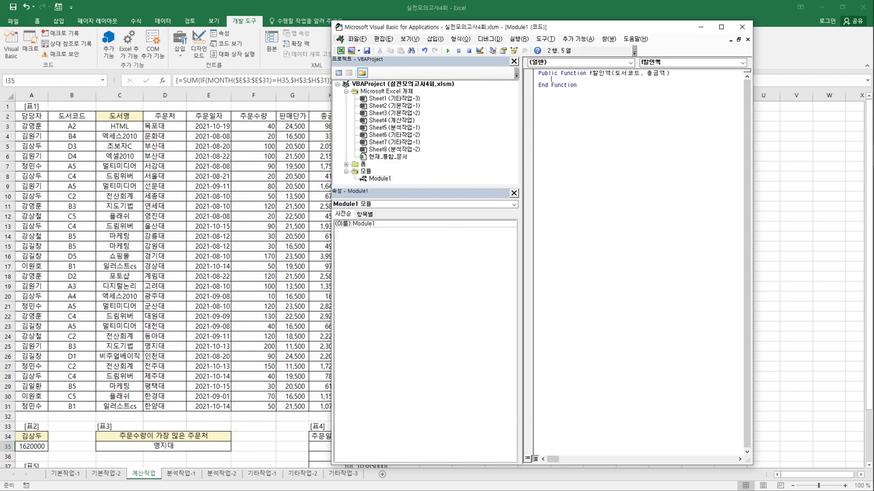
Add an If branch for Left(도서코드, 1) = "D" to the function, assigning int(총금액 *0.3) to f할인액
type("if le")
type("ft(e")
type("도서코드,1")
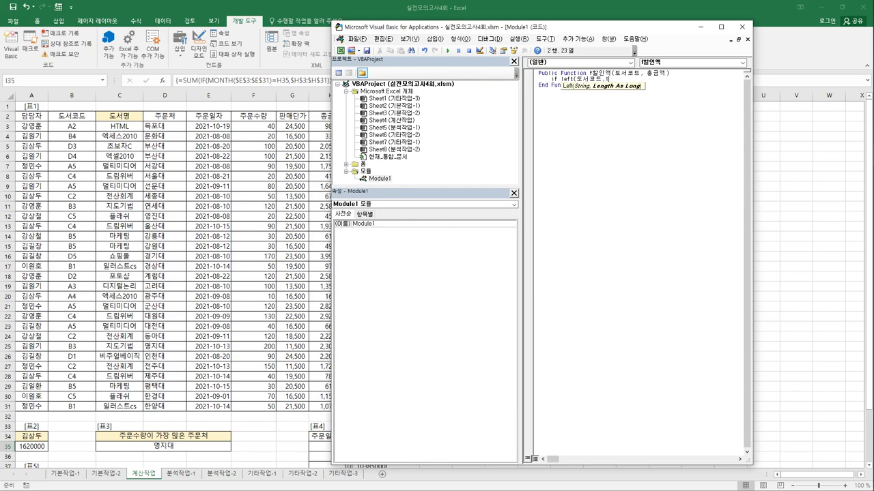
type(")")
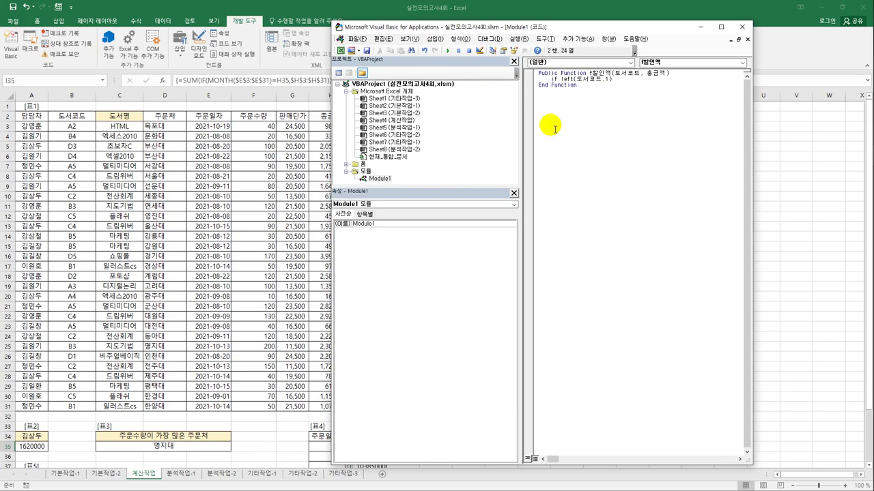
type("=\"ㅁ")
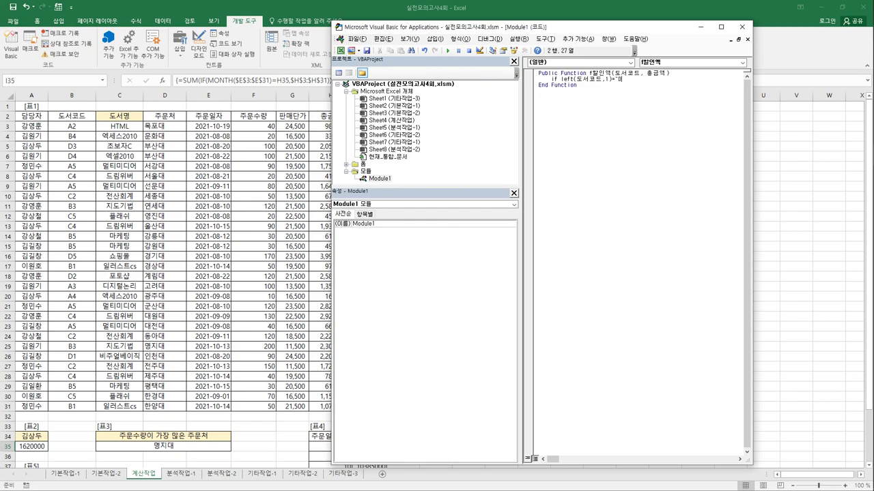
type("\" Then")
key("Return")
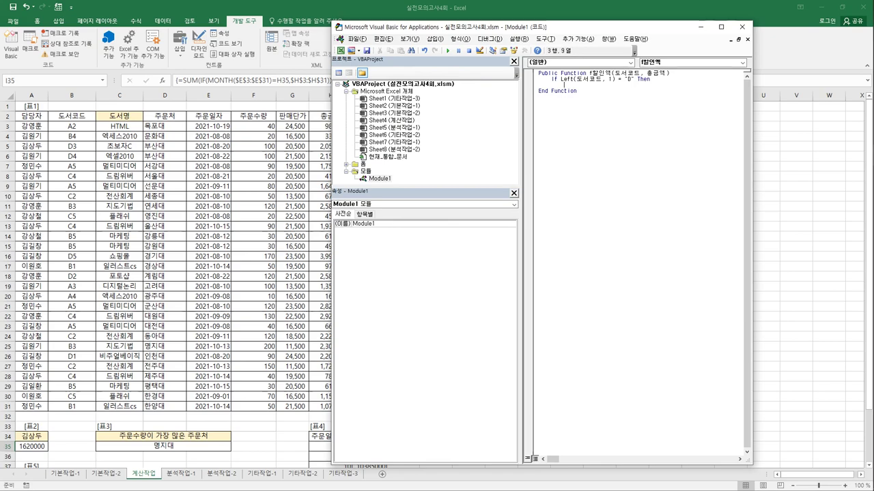
type("f할인액 = int(총금액 ")
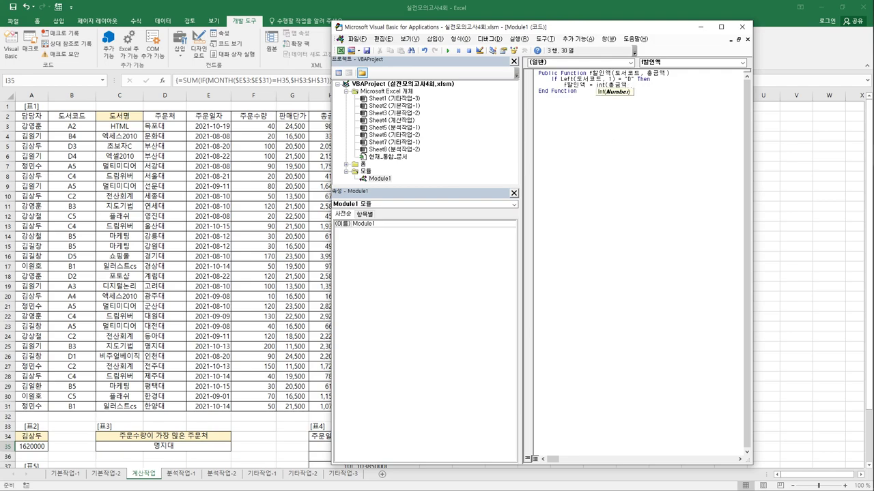
type("*0.3)")
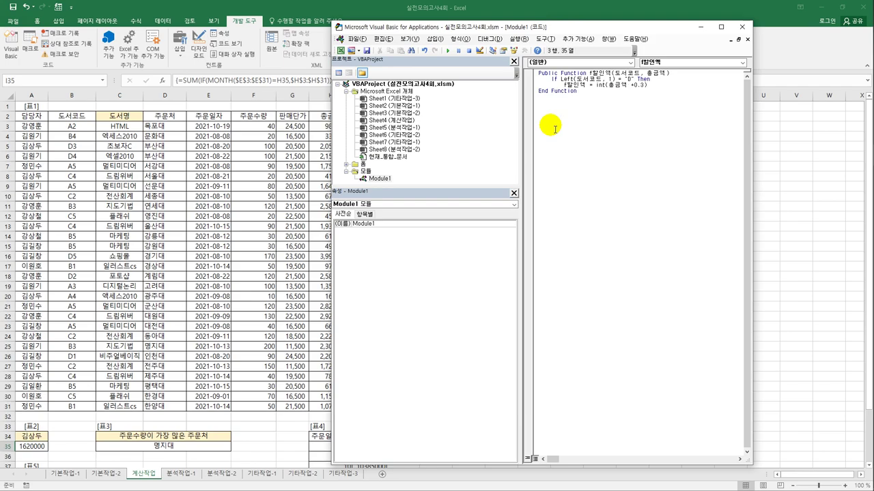
Add an Else branch to f할인액 that assigns Int(총금액 * 0.2) to f할인액
key("Return")
type("Else")
key("Return")
key("Up")
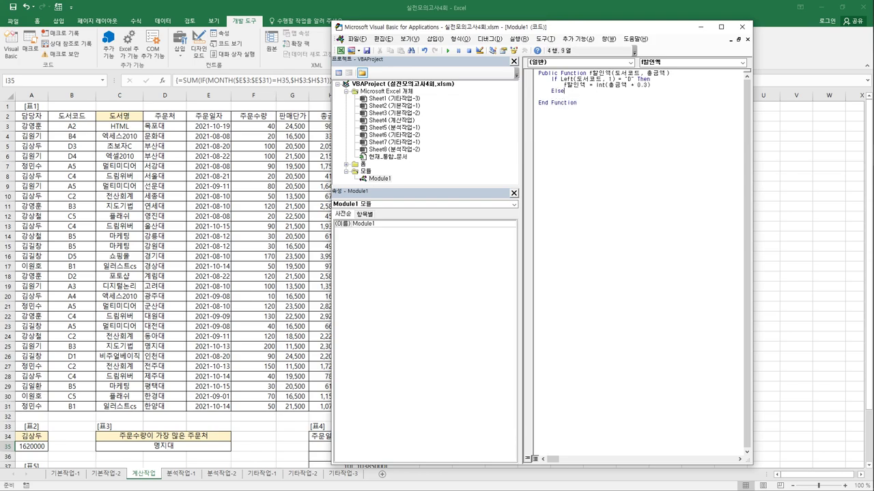
key("Down")
type("f할인액 = Int(총금액 + 0.3)")
key("Delete")
type("2")
key("End")
key("Return")
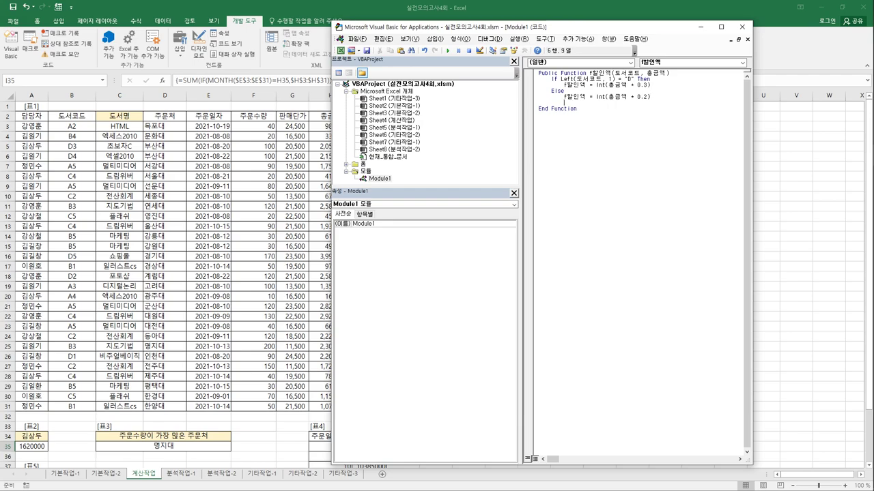
End the conditional block with End If, insert a blank line above the If statement, and return to the workbook
type("end if")
key("Return")
key("Up")
key("Up")
key("Up")
key("Up")
key("Up")
key("Return")
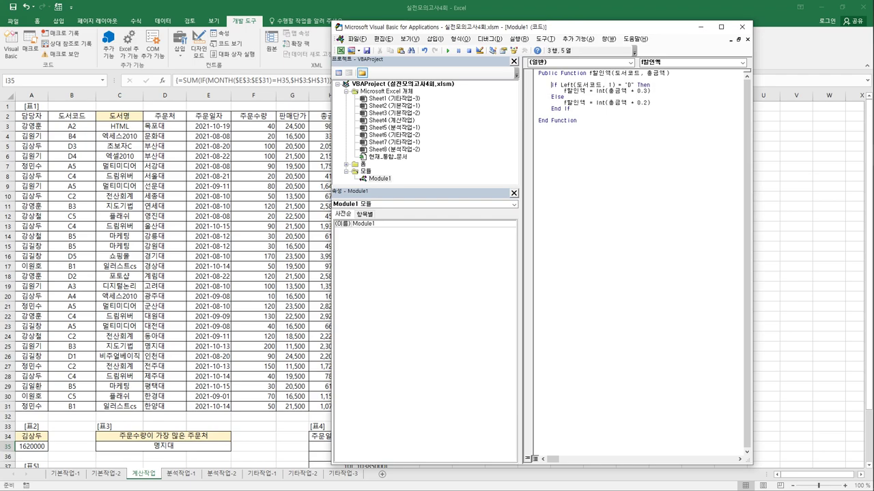
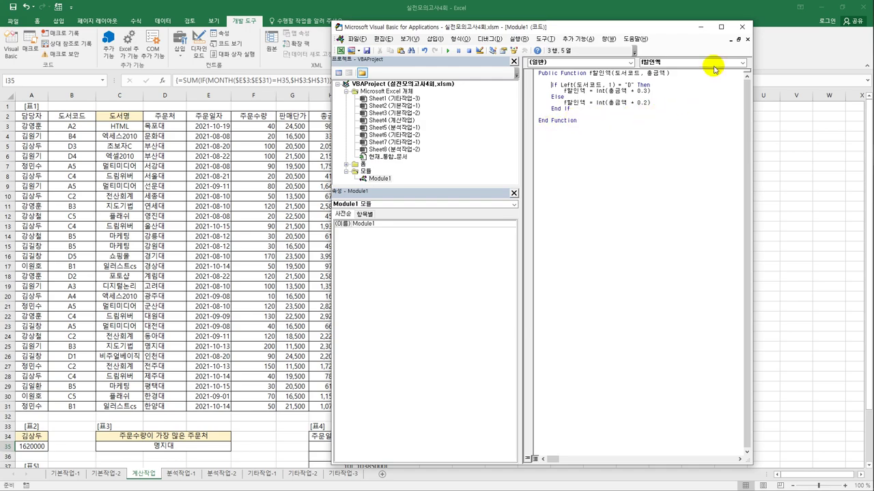
left_click(740, 30)
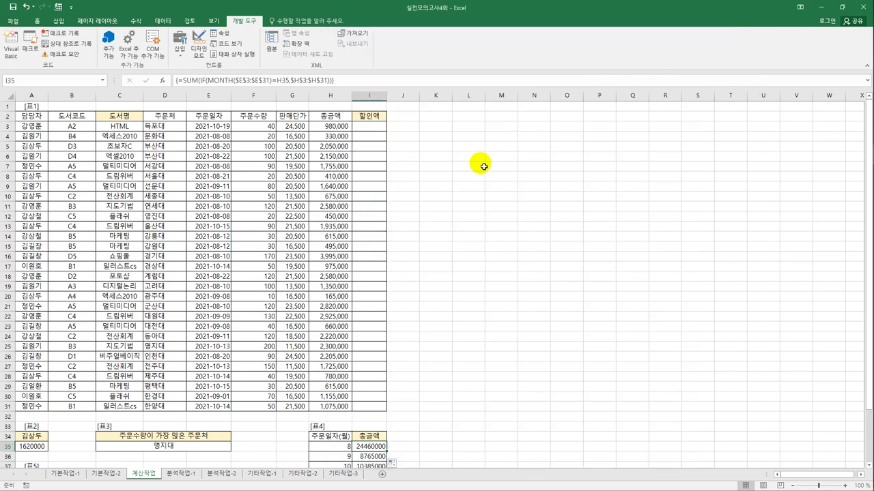
Insert the user-defined function f할인액 in cell I3, with B3 as 도서코드 and H3 as 총금액
left_click(380, 133)
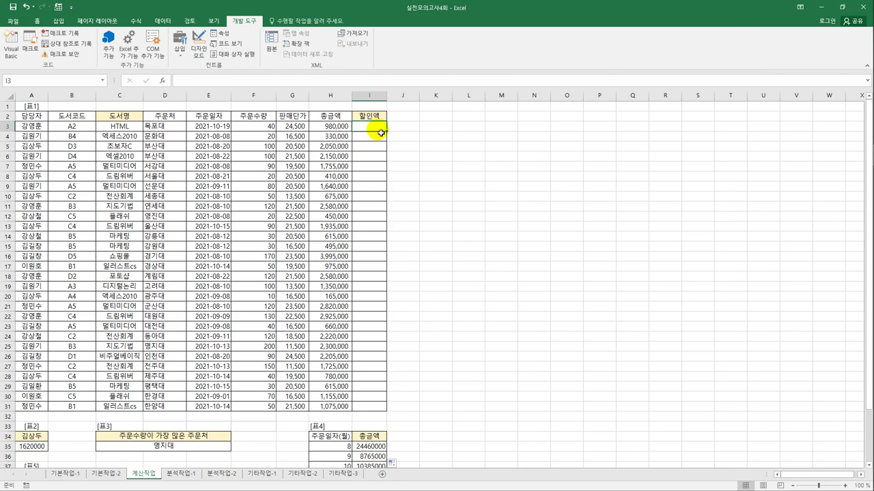
left_click(163, 81)
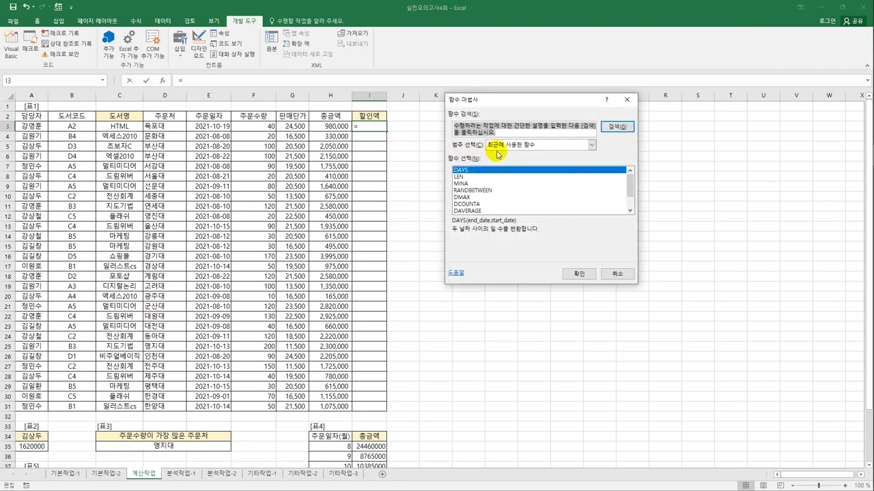
left_click(498, 145)
left_click(509, 229)
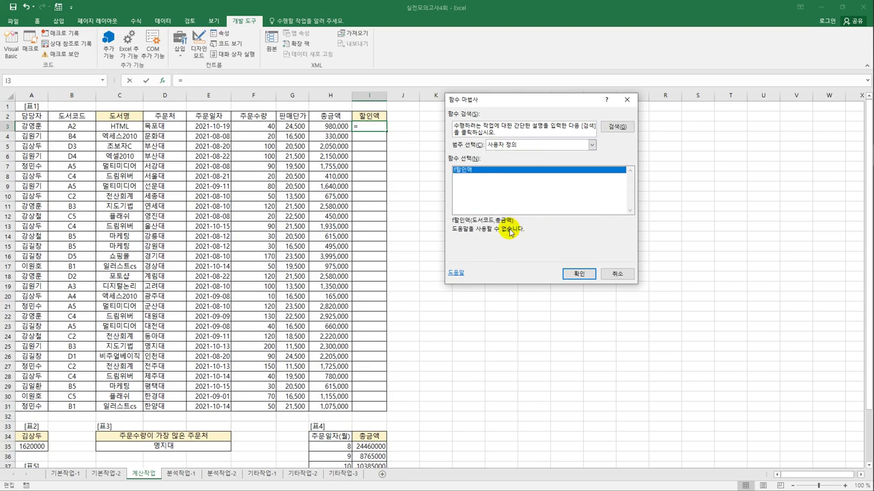
left_click(566, 275)
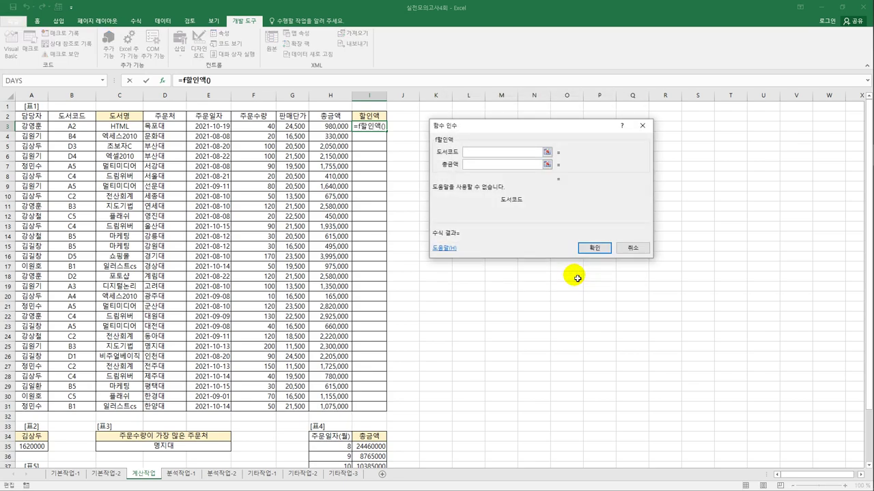
left_click(71, 127)
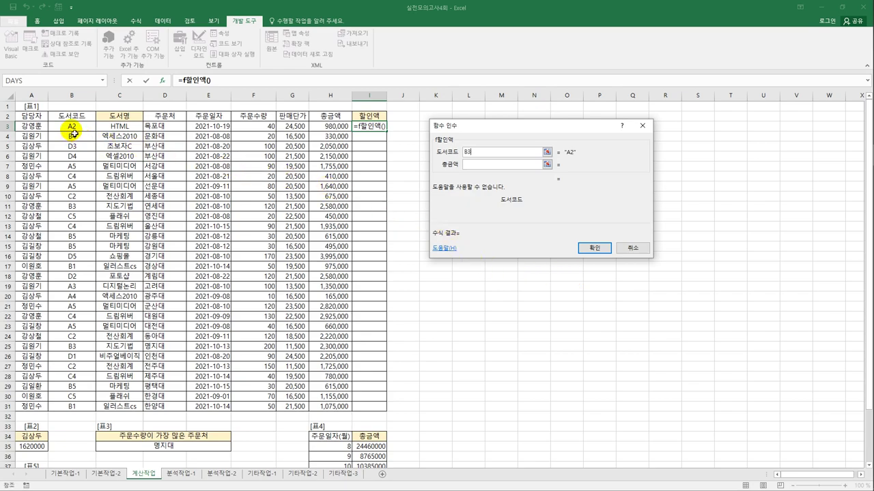
left_click(469, 164)
left_click(335, 127)
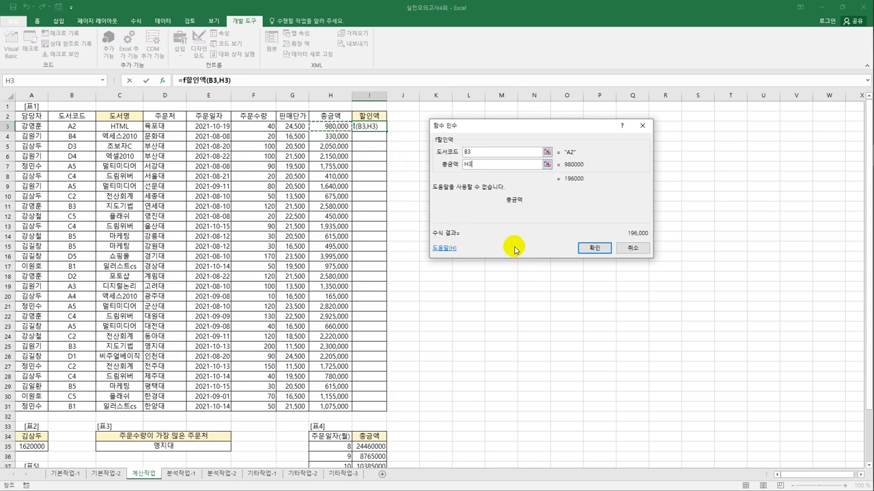
left_click(591, 248)
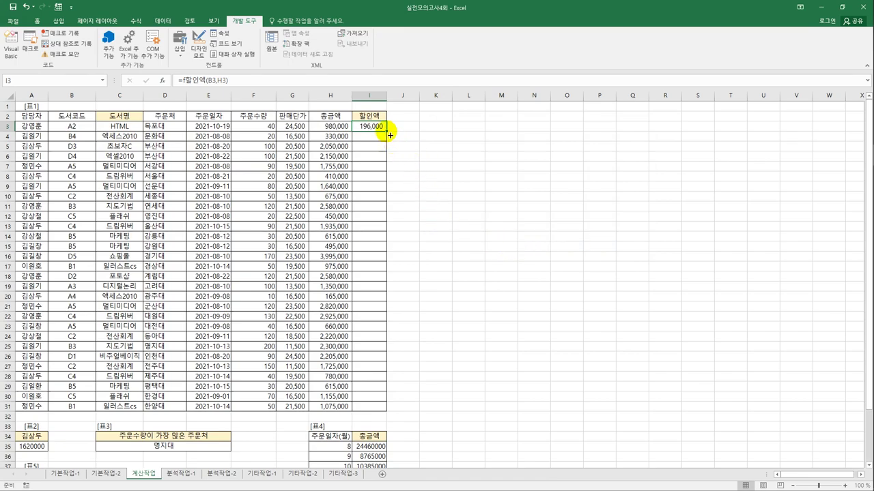
Fill I3's formula down through I31 and autofit the width of the 할인액 column
double_click(388, 134)
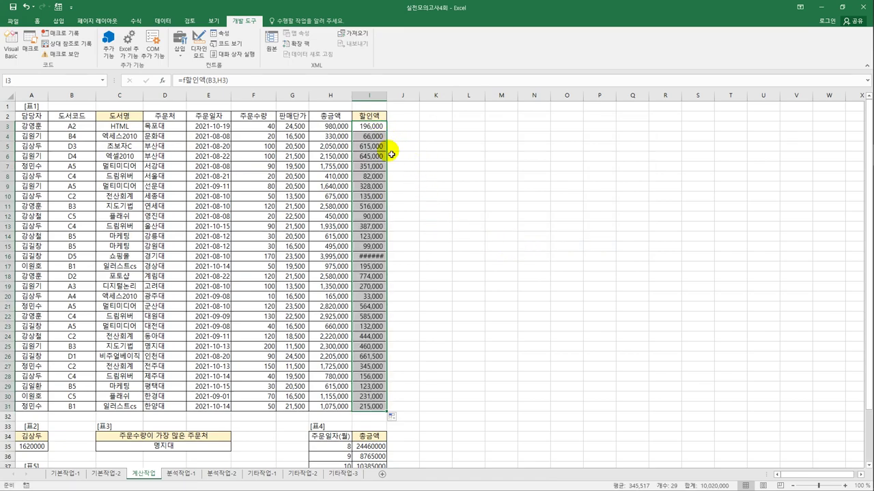
double_click(390, 103)
left_click_drag(380, 297, 377, 127)
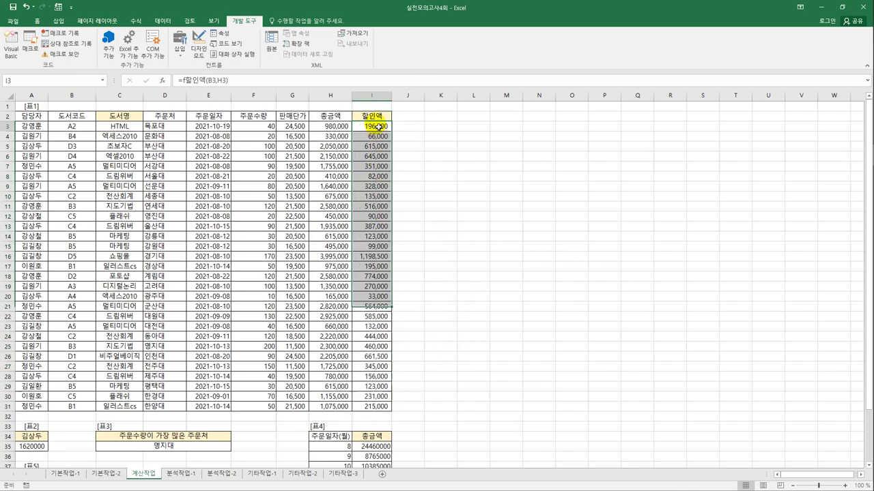
left_click(378, 126)
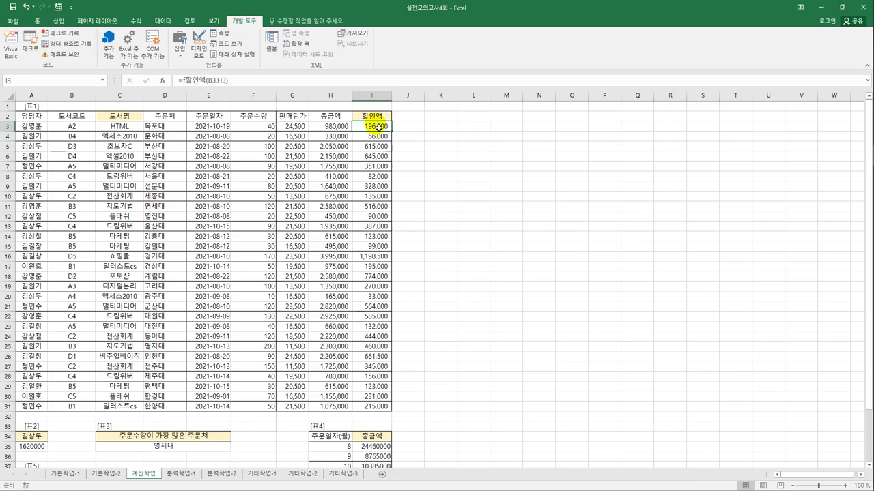
Start a Microsoft Query import at cell B3 of the 분석작업-1 sheet, using MS Access Database as the data source
left_click(172, 474)
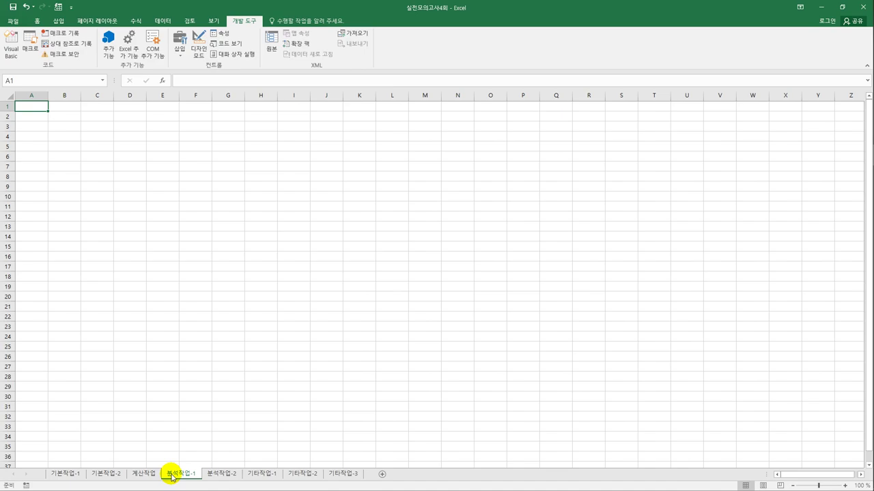
left_click(70, 140)
left_click(70, 131)
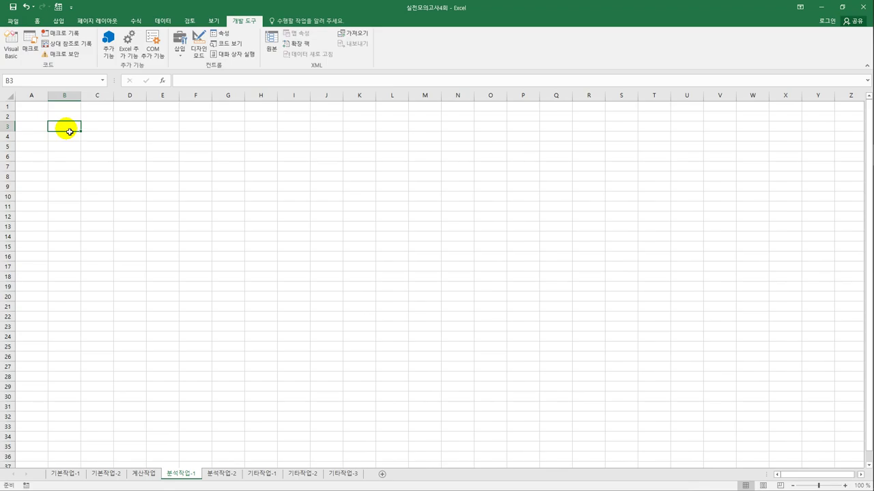
left_click(157, 21)
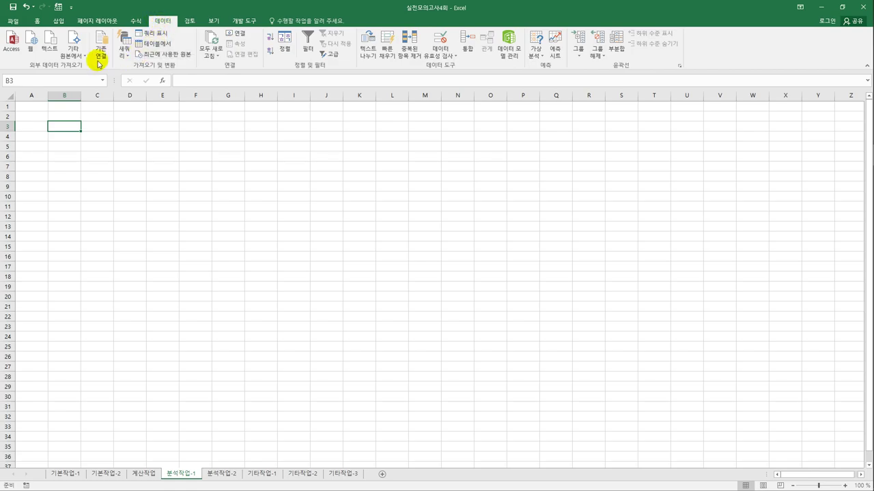
left_click(73, 54)
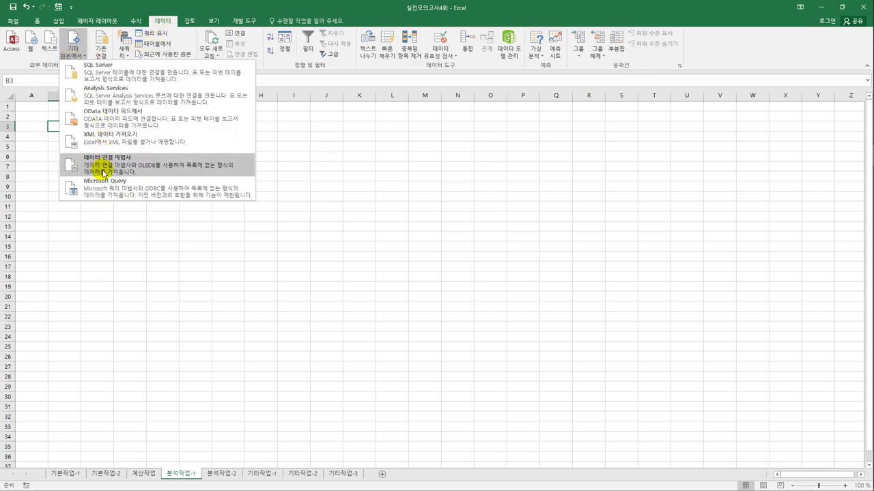
left_click(103, 189)
left_click_drag(393, 194, 327, 143)
left_click(298, 191)
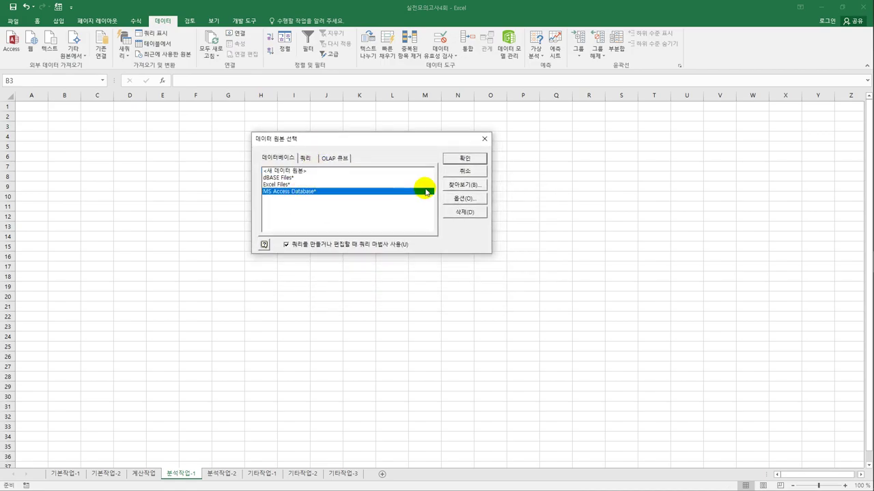
left_click(464, 159)
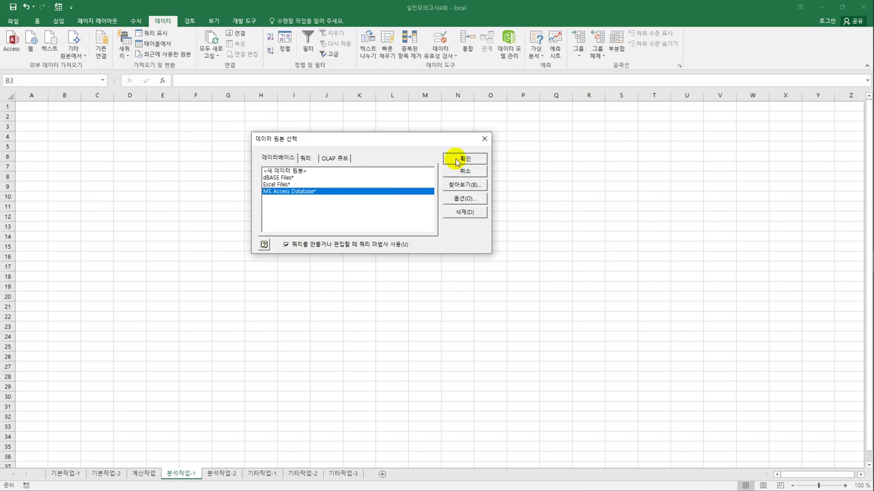
Connect the query to 도서판매.accdb in the C: drive folder 컴활1급\스프레드시트\모의고사
left_click_drag(152, 10, 323, 97)
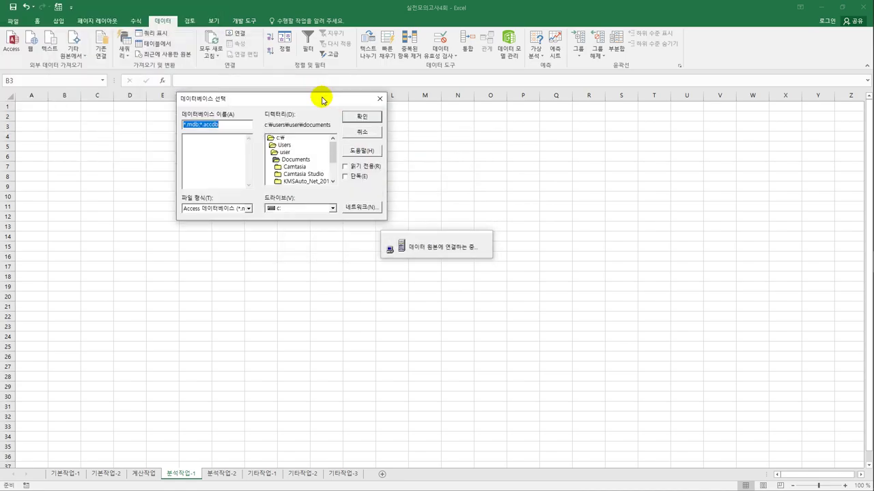
double_click(301, 139)
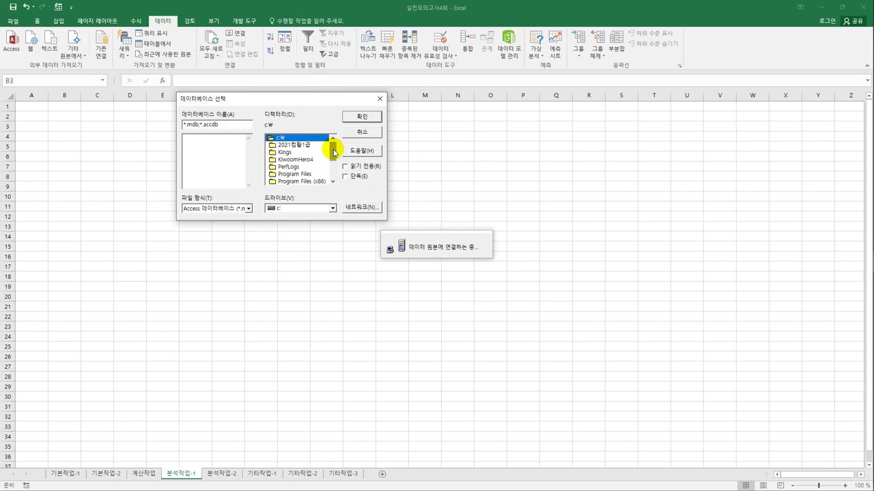
left_click_drag(333, 147, 312, 175)
double_click(304, 175)
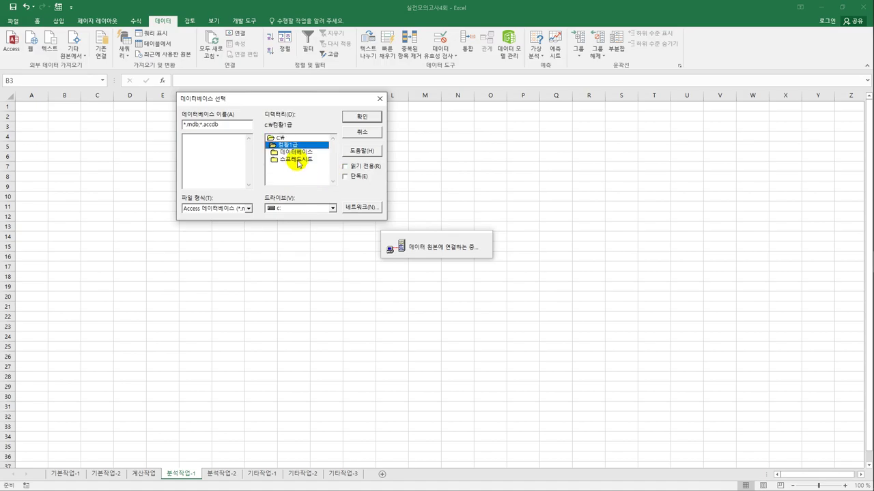
double_click(297, 161)
double_click(300, 180)
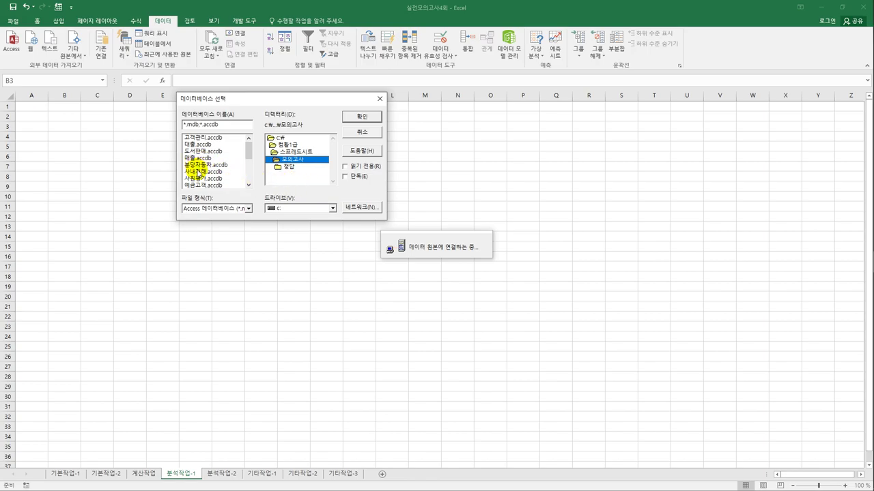
left_click(202, 151)
left_click(350, 116)
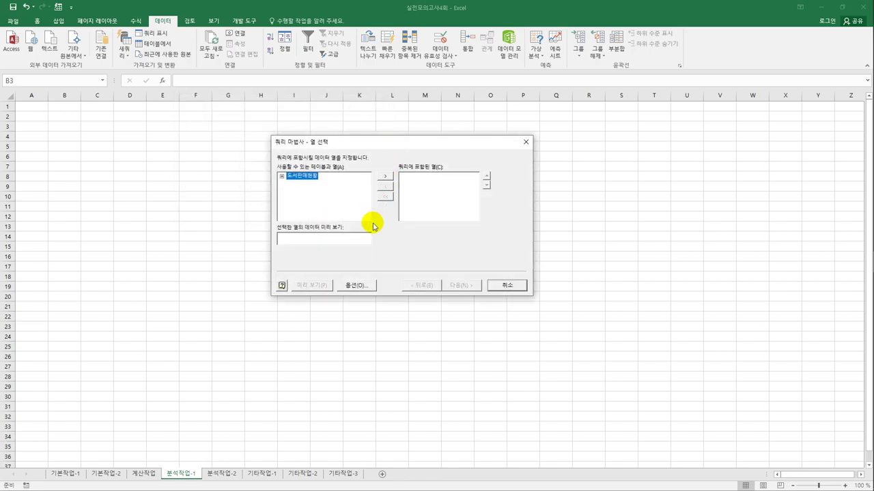
Expand the 도서판매현황 table to list the columns available for the query
double_click(302, 179)
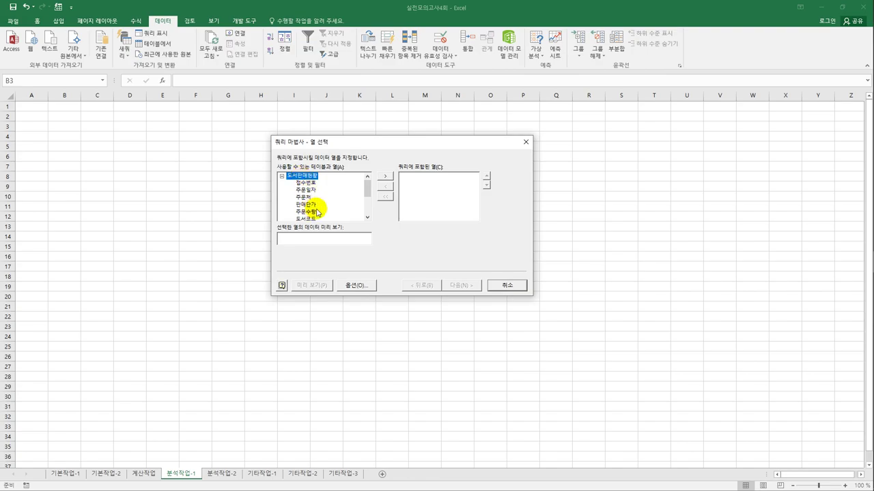
Add the 담당자, 출판사, 주문수량 and 판매단가 columns of the book sales table to the query
left_click_drag(369, 190, 366, 198)
double_click(303, 215)
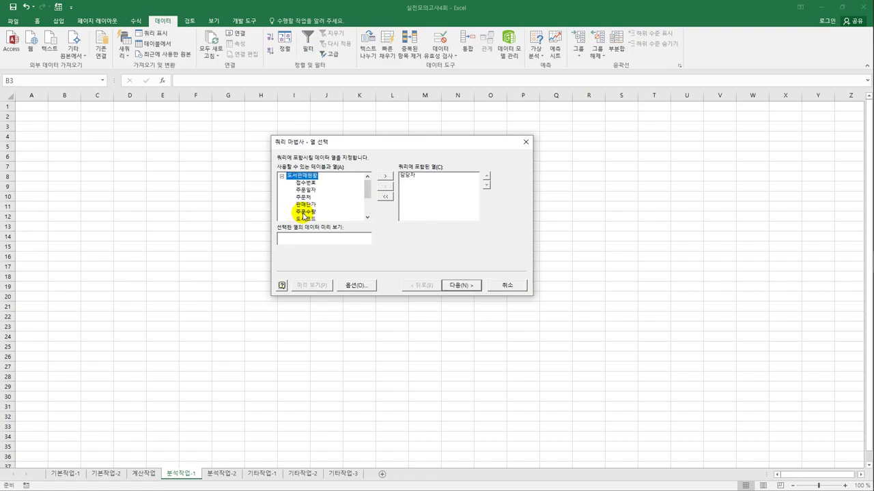
left_click_drag(366, 189, 366, 205)
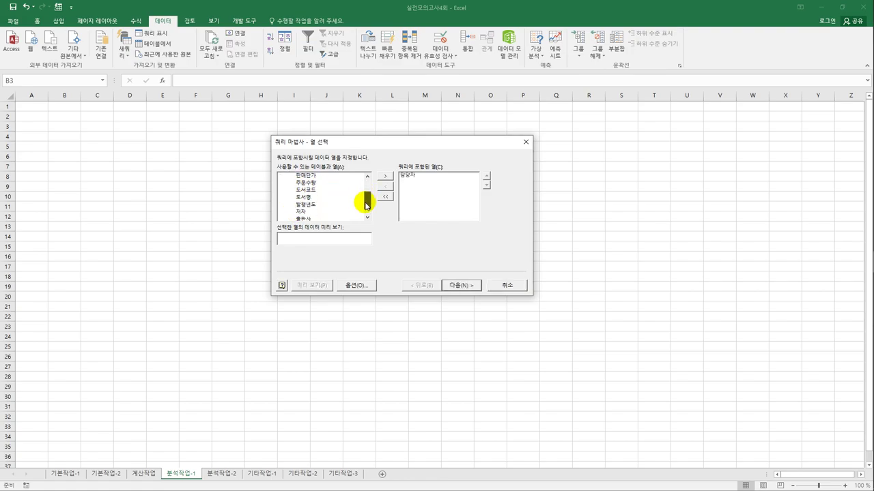
double_click(305, 218)
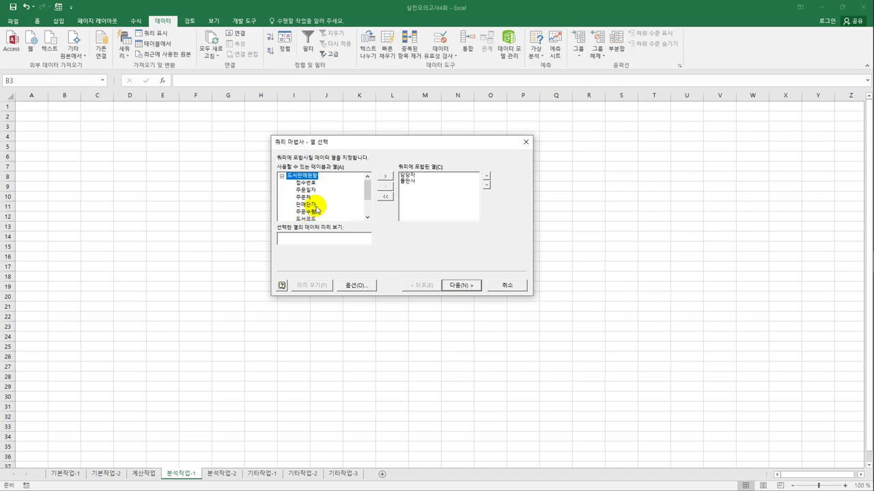
left_click(308, 212)
double_click(309, 212)
double_click(311, 204)
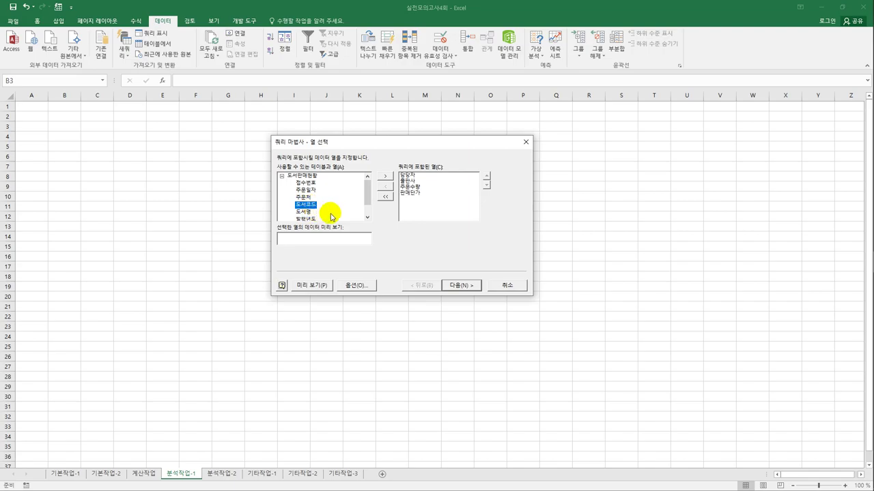
mouse_move(368, 192)
left_mouse_down()
mouse_move(367, 201)
mouse_move(367, 180)
mouse_move(367, 207)
mouse_move(364, 187)
left_mouse_up()
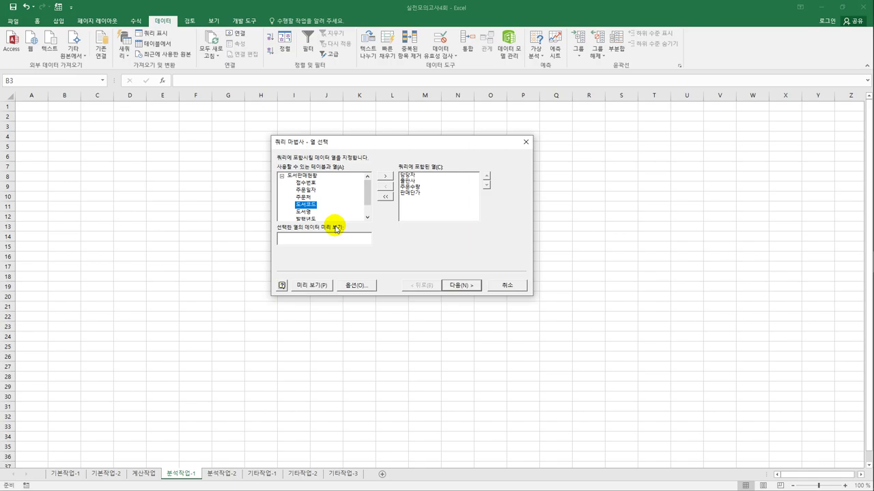
Complete the query without filters or sorting and return the data as a PivotTable report at cell B3 of the existing worksheet
left_click(460, 286)
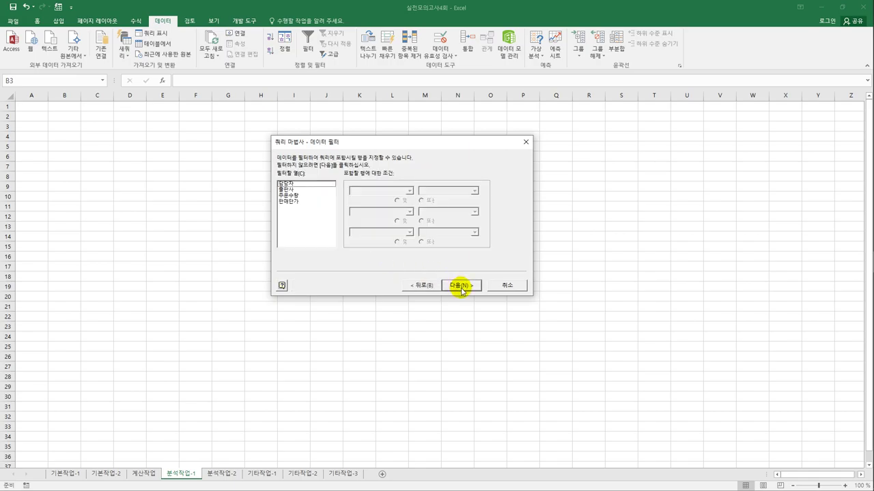
left_click(461, 286)
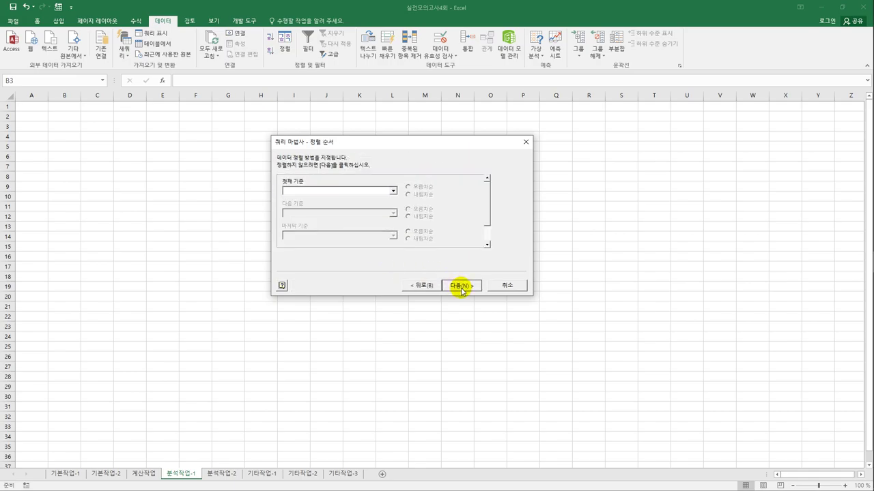
left_click(461, 286)
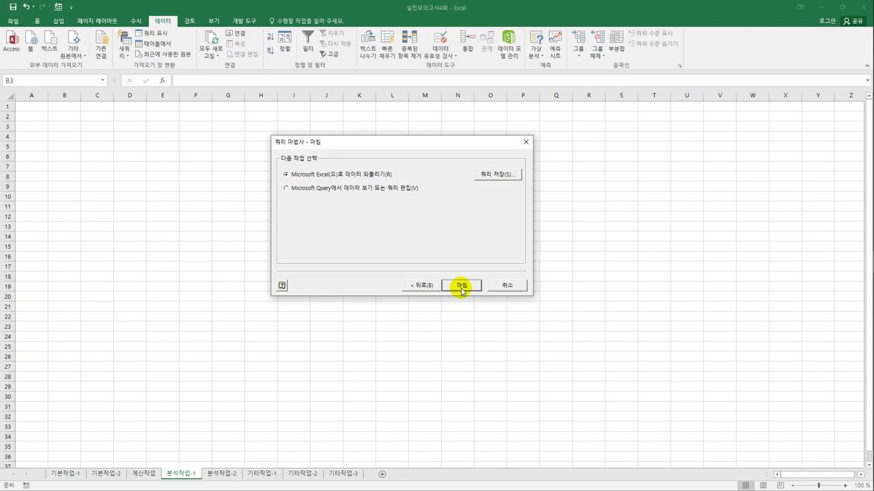
left_click(461, 286)
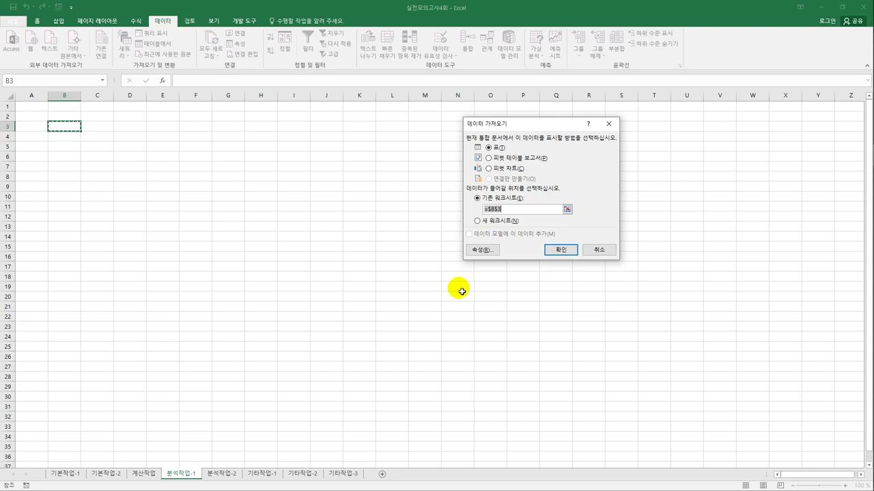
left_click(522, 161)
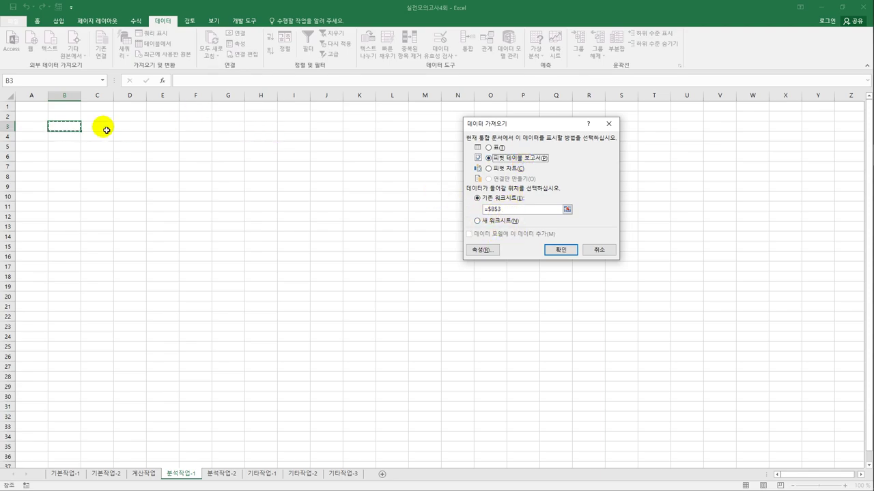
left_click(548, 252)
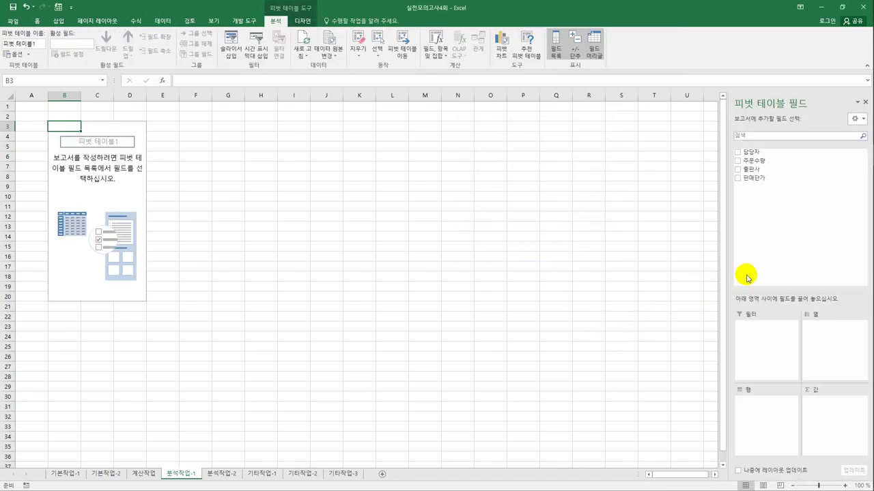
Lay out the pivot table with 담당자 as filter, 출판사 as rows, and 주문수량 and 판매단가 as values
left_click_drag(752, 160, 758, 346)
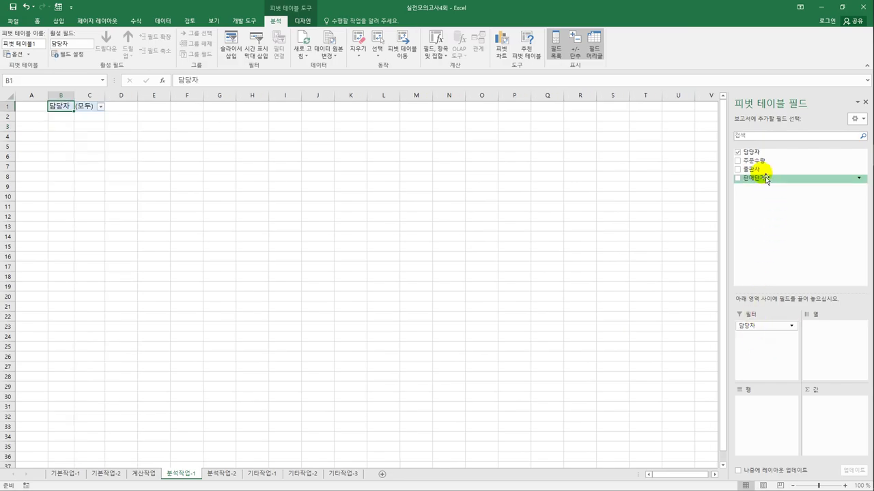
left_click_drag(753, 169, 757, 420)
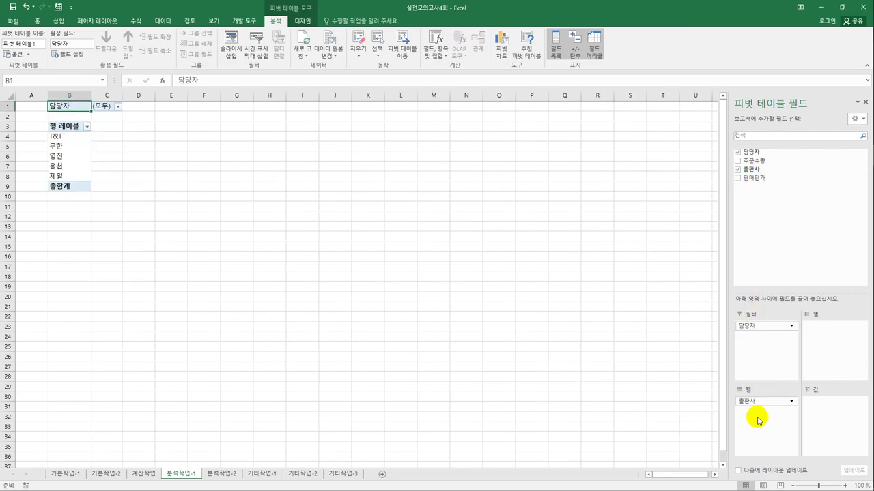
left_click_drag(769, 164, 847, 430)
left_click_drag(757, 179, 818, 426)
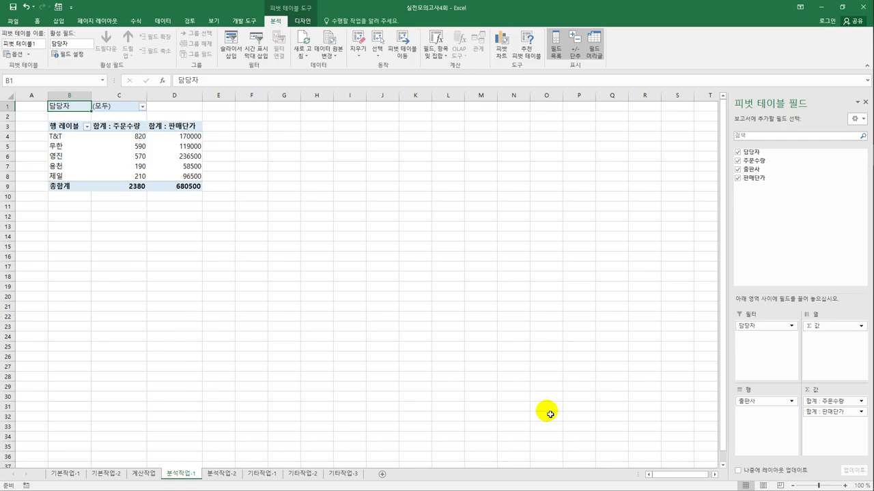
Show the pivot table report in tabular form
left_click(182, 159)
left_click(302, 21)
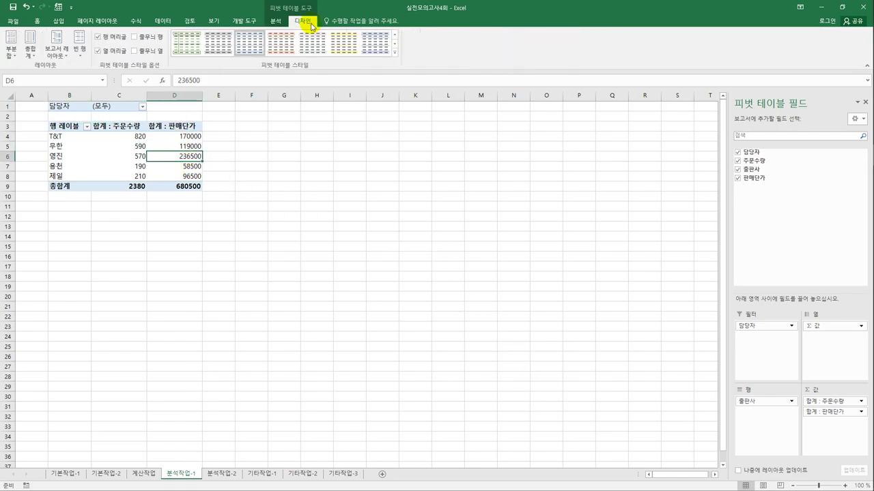
left_click(59, 46)
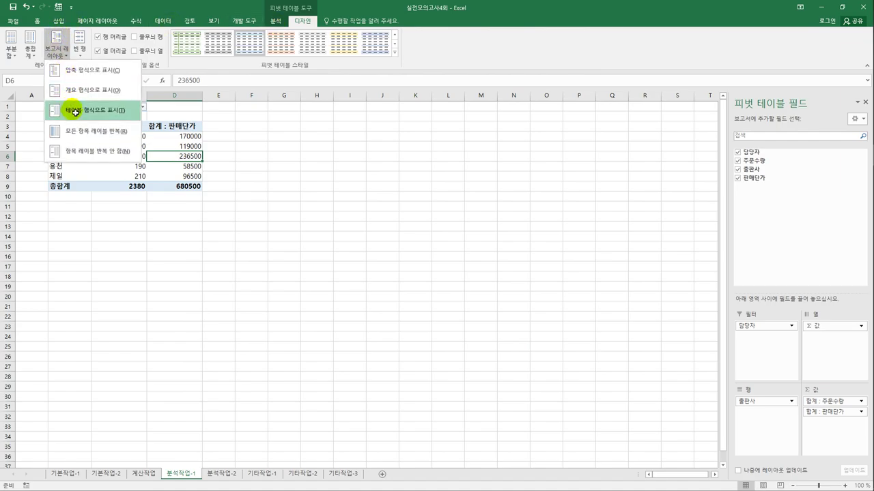
left_click(75, 112)
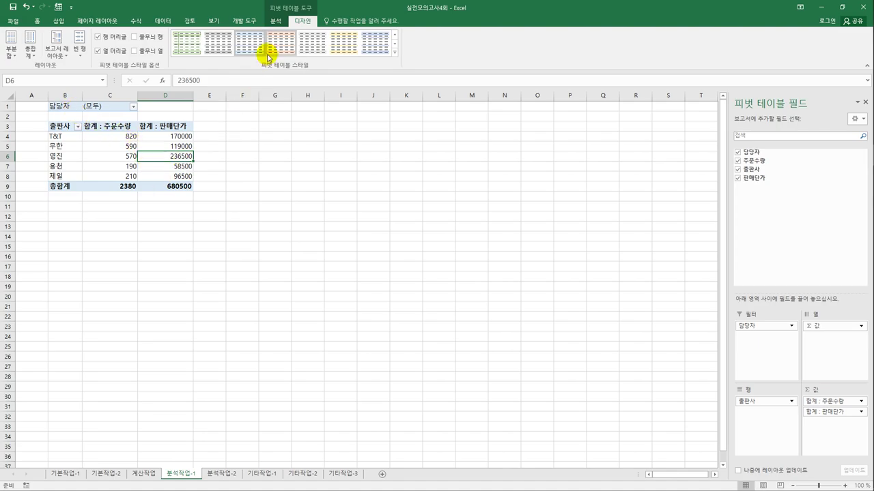
Start a new calculated field in the pivot table and name it 총금액
left_click(281, 22)
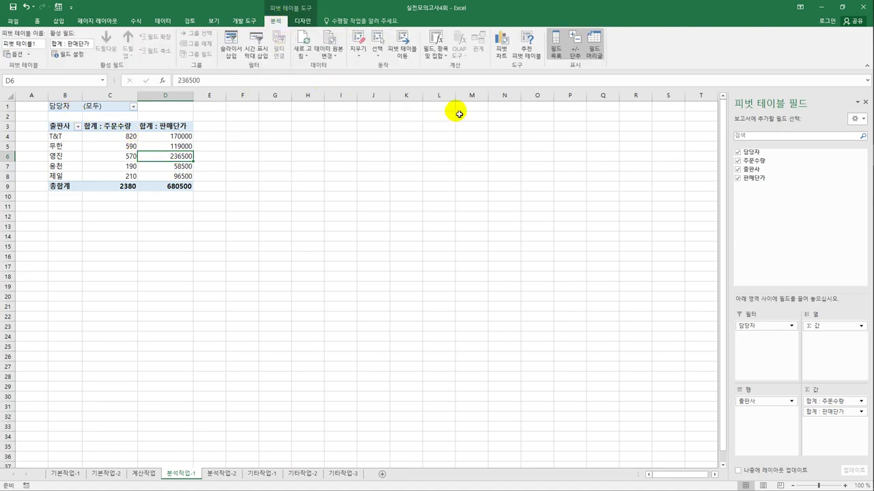
left_click(432, 60)
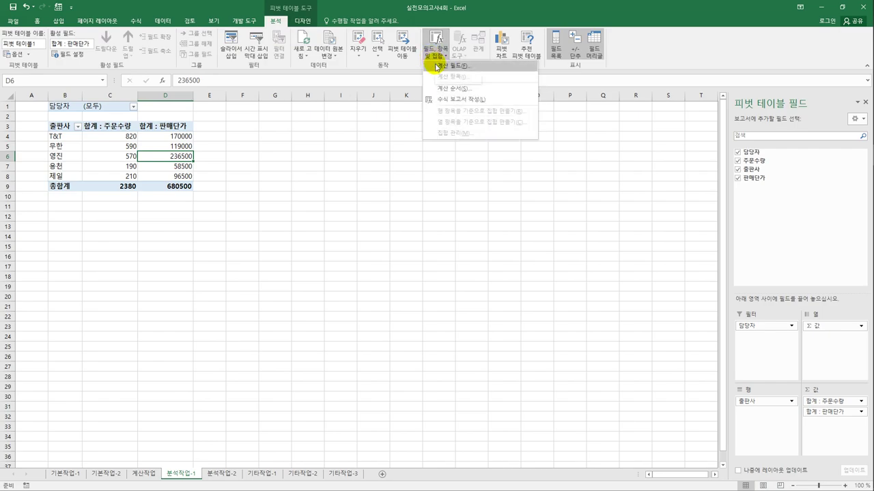
left_click(437, 66)
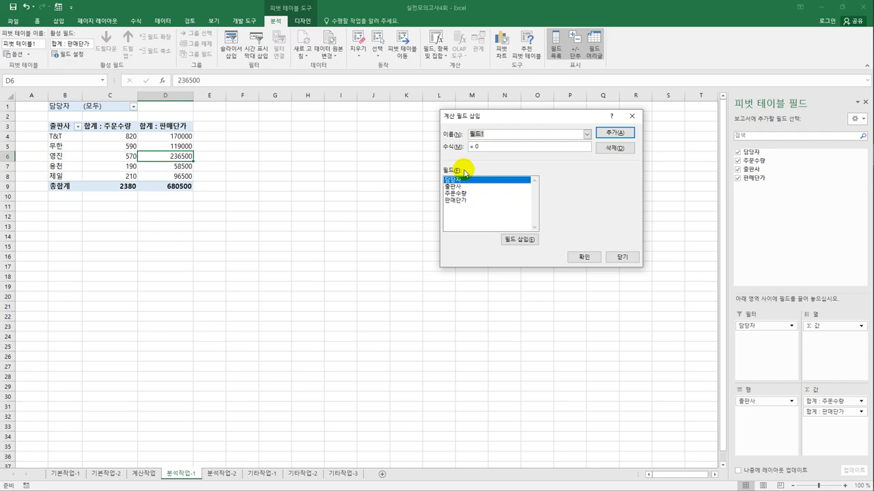
key("BackSpace")
key("BackSpace")
key("BackSpace")
type("총금액")
key("Tab")
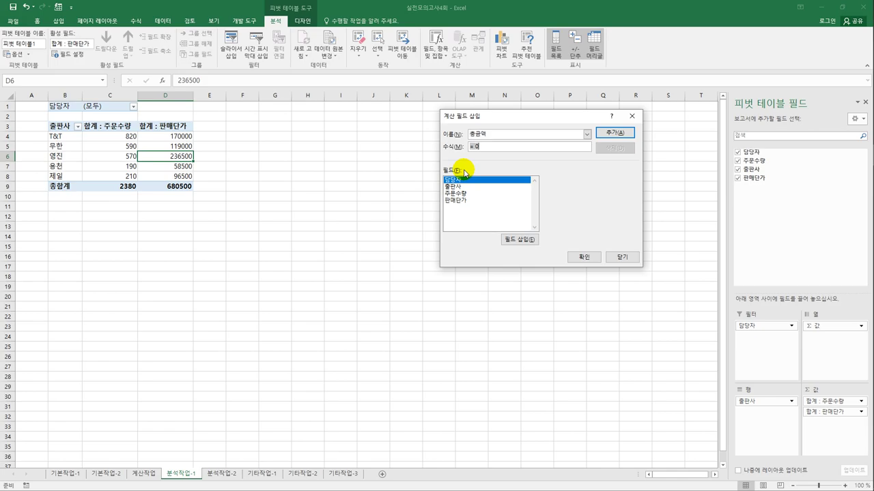
Define the 총금액 calculated field's formula as = 주문수량 * 판매단가 and insert it
type("=")
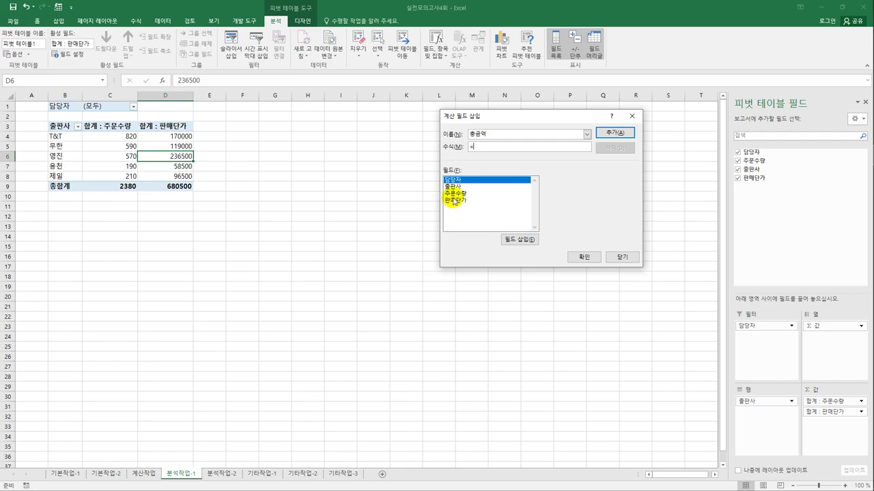
left_click(454, 194)
double_click(456, 198)
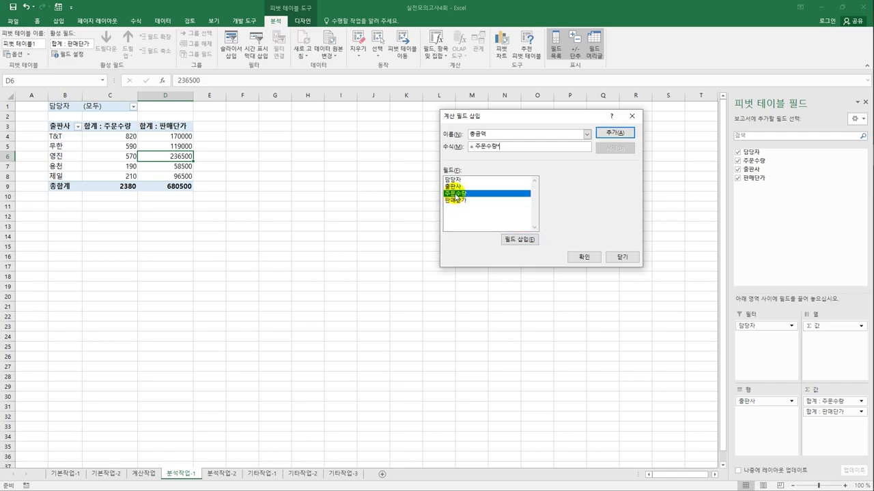
type("*")
left_click(463, 201)
double_click(464, 200)
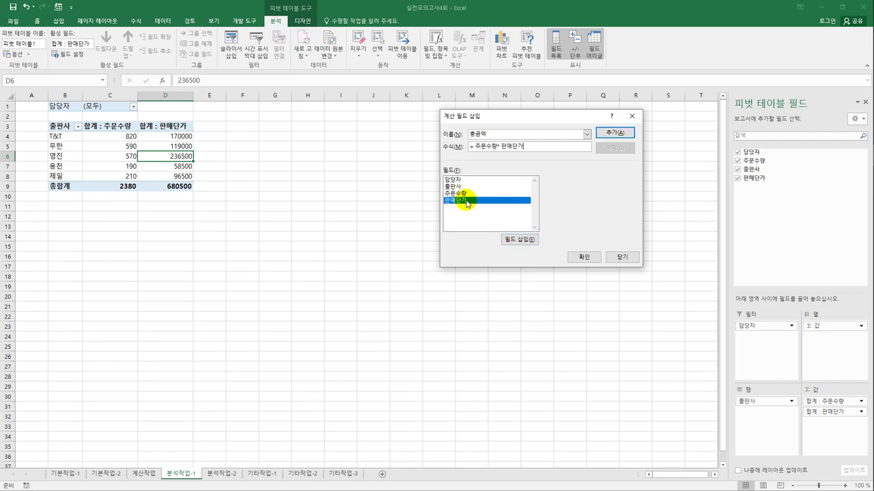
left_click(577, 257)
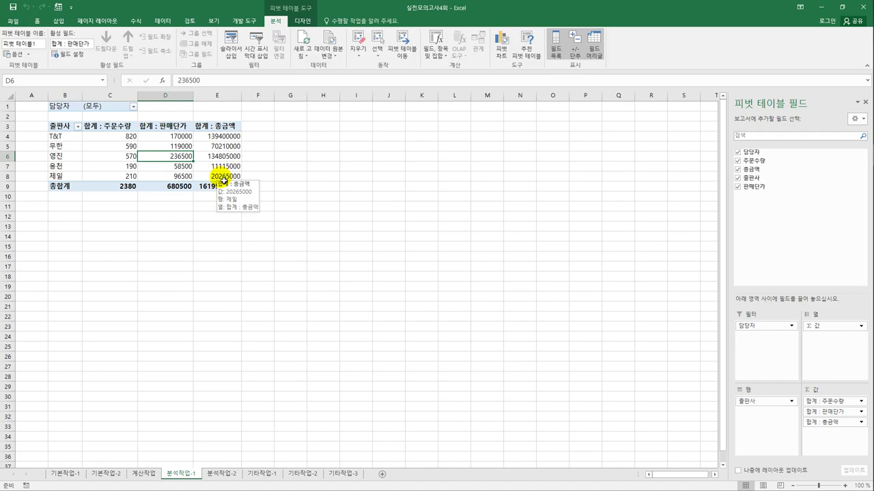
Format the 합계 : 주문수량 value field as Number with the thousands separator
left_click(125, 131)
left_click(121, 130)
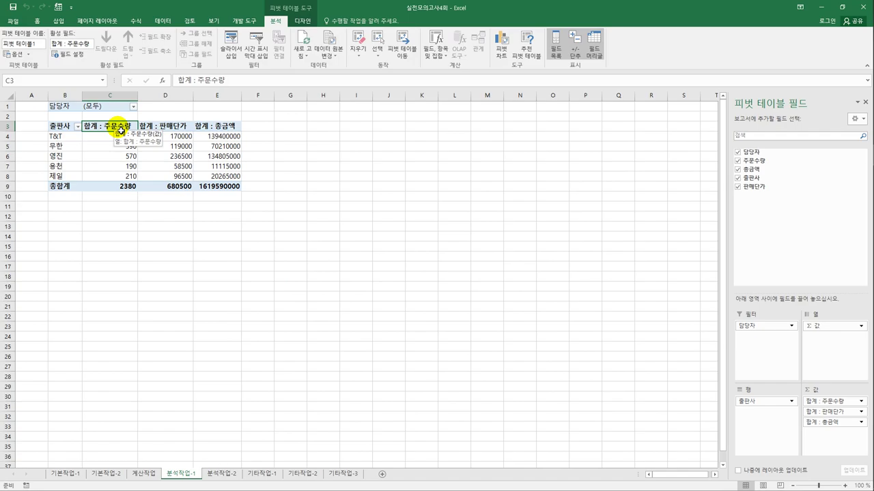
double_click(121, 130)
left_click(468, 260)
left_click_drag(462, 72, 237, 111)
left_click(203, 157)
left_click(297, 196)
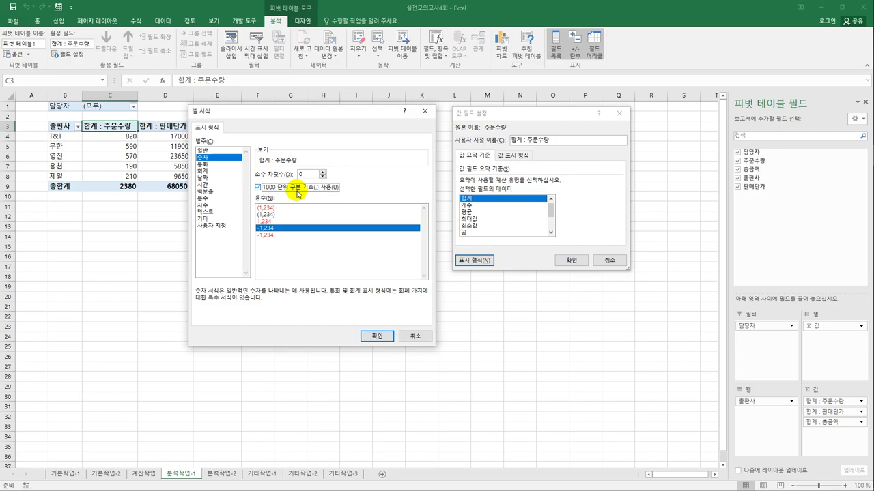
left_click(377, 336)
left_click(571, 260)
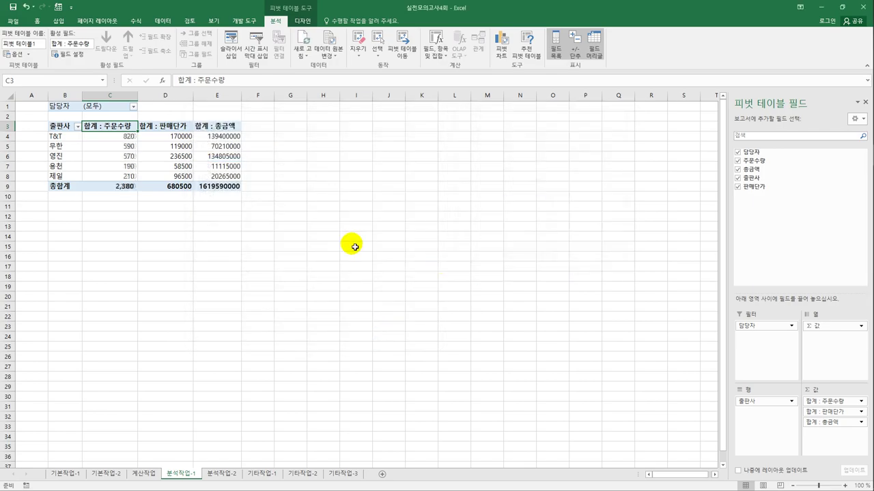
Format the 합계 : 판매단가 value field as Number with the thousands separator
left_click(176, 128)
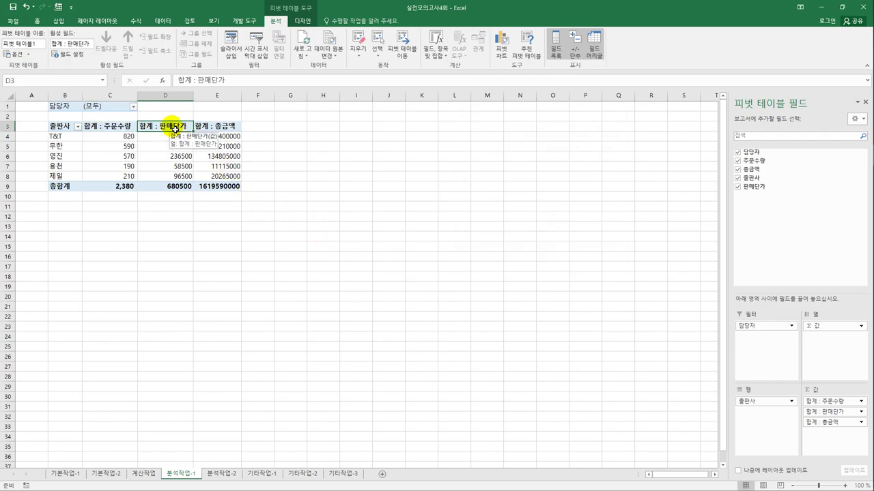
double_click(175, 128)
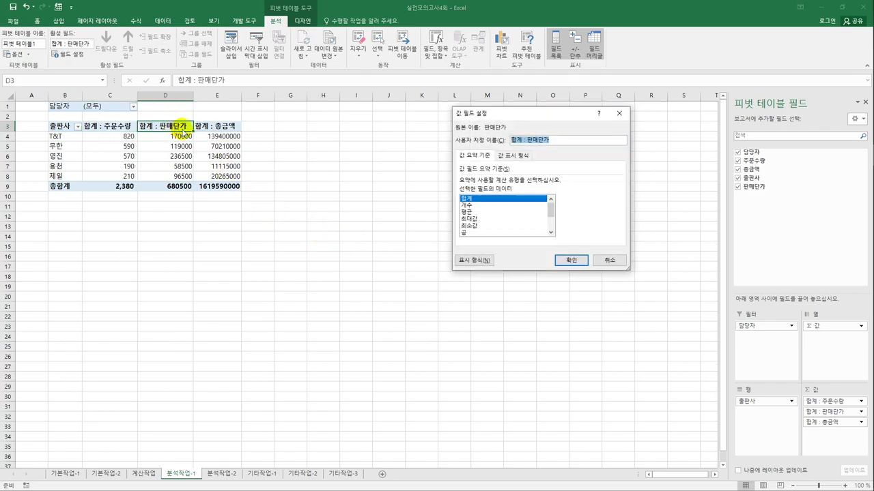
left_click(469, 262)
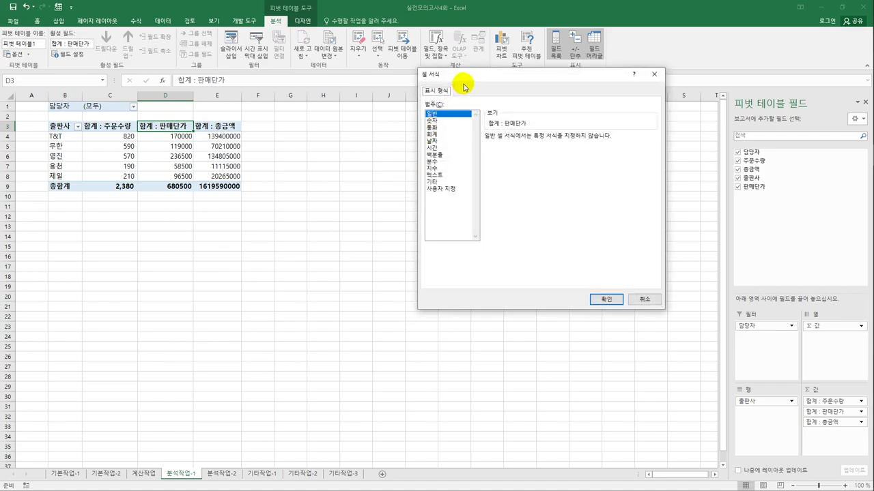
left_click_drag(464, 76, 298, 102)
left_click(282, 148)
left_click(334, 178)
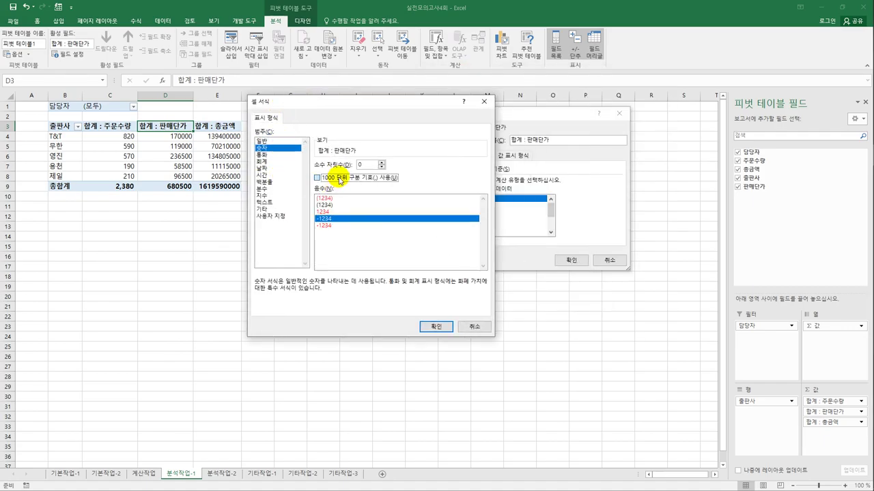
left_click(434, 327)
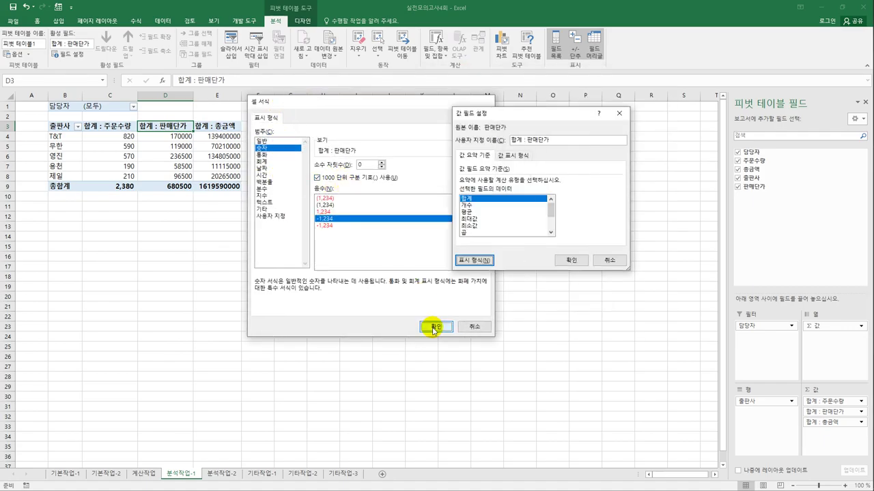
left_click(574, 260)
Format the 합계 : 총금액 value field as Number with the thousands separator
left_click(232, 130)
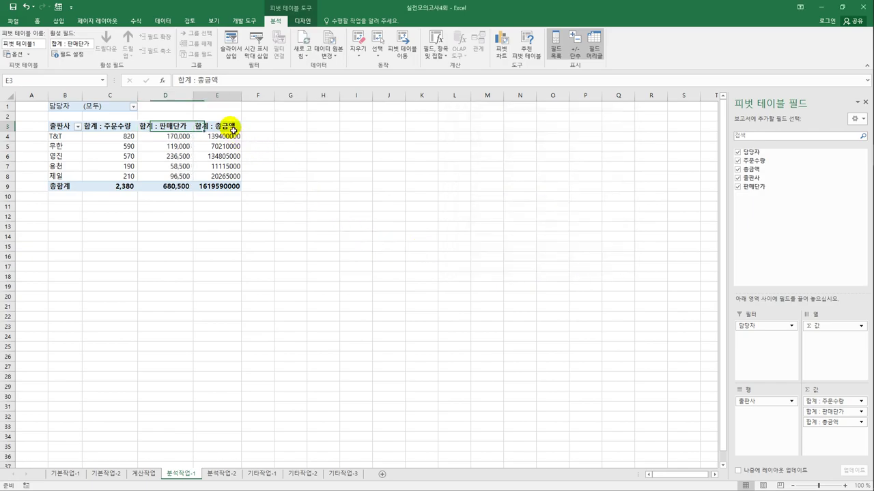
double_click(232, 129)
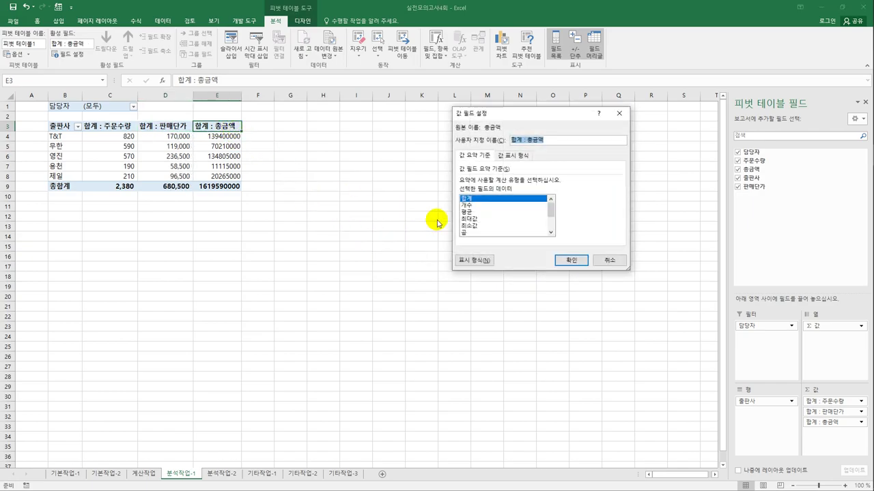
left_click(493, 256)
left_click(432, 121)
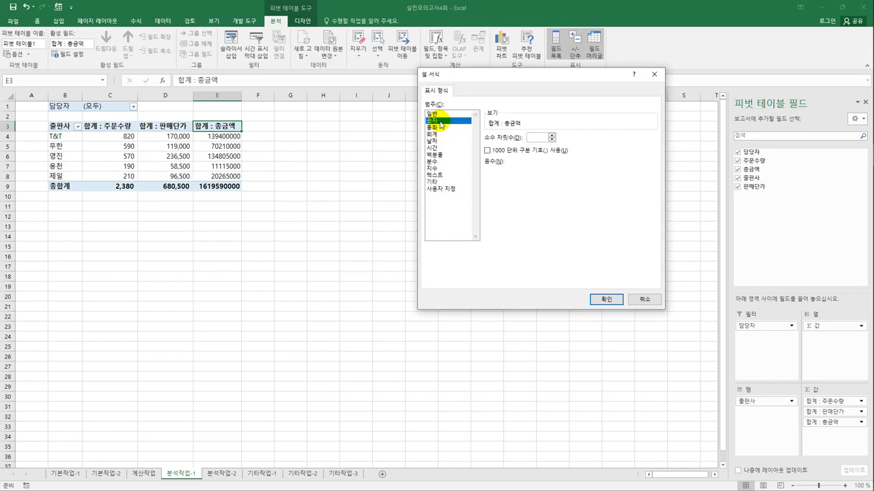
left_click(508, 152)
left_click(598, 297)
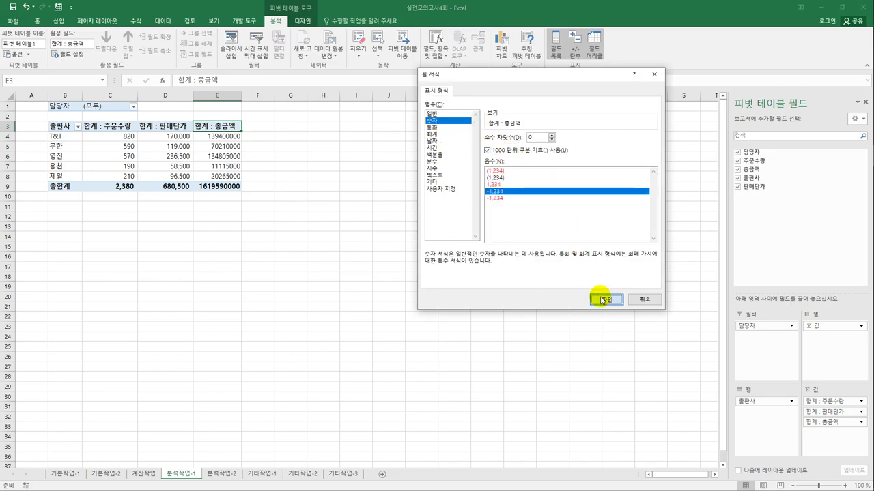
left_click(577, 262)
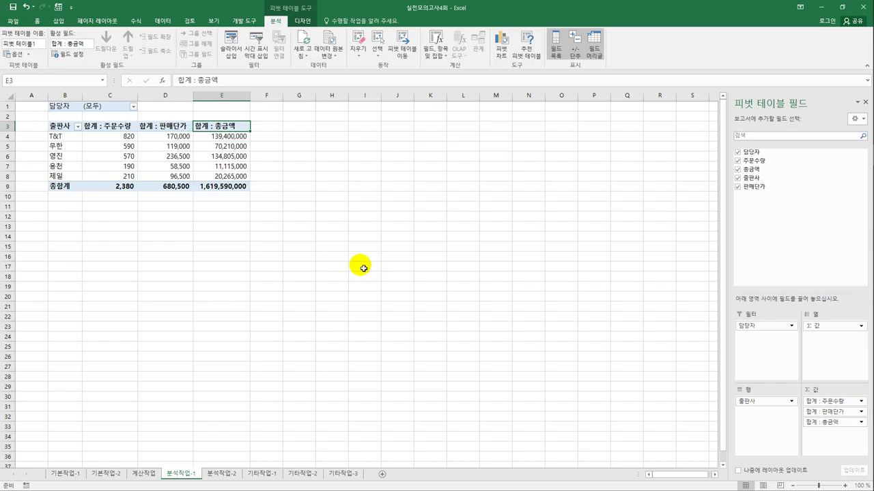
Apply the light black-bordered style to the pivot table and turn on banded rows (줄무늬 행)
left_click(301, 25)
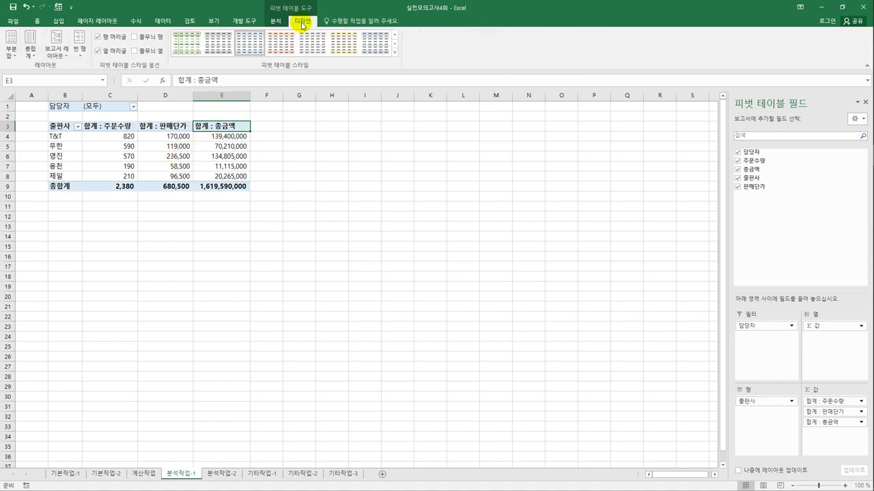
left_click(396, 54)
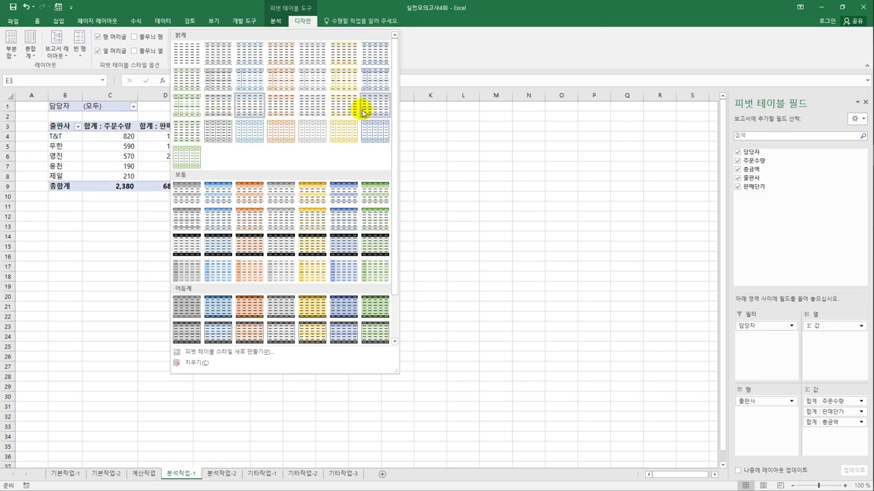
left_click(217, 139)
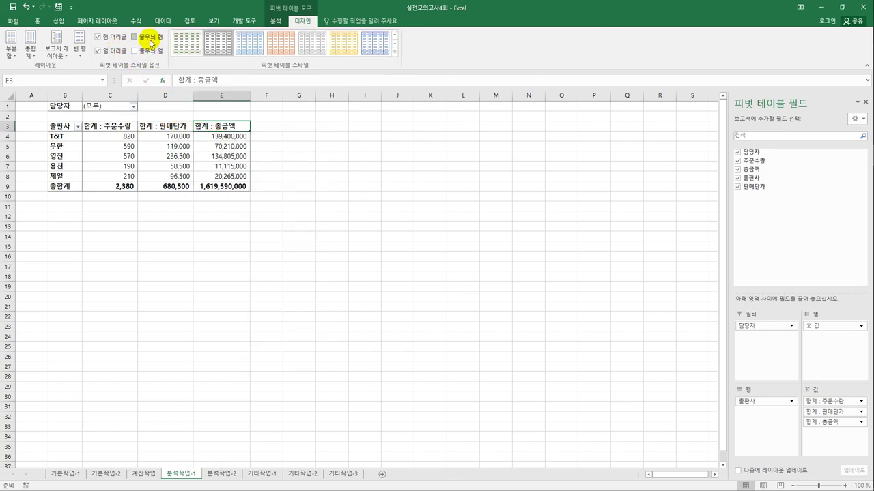
left_click(135, 37)
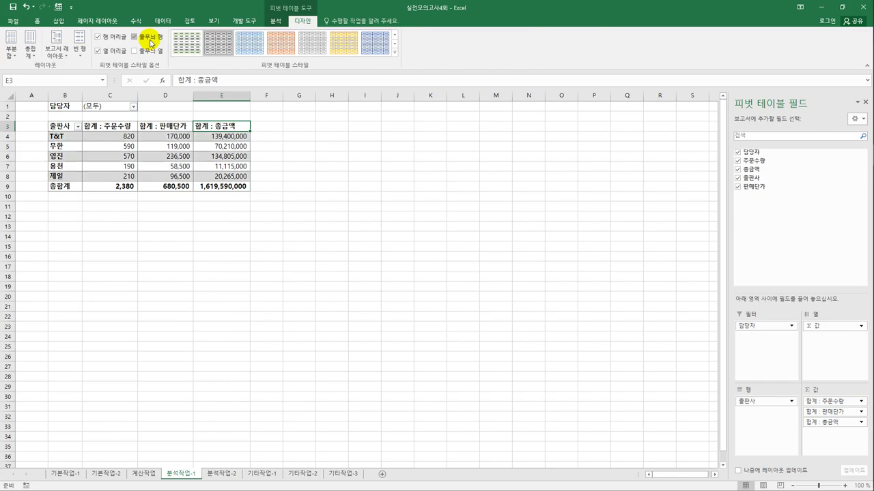
left_click(349, 263)
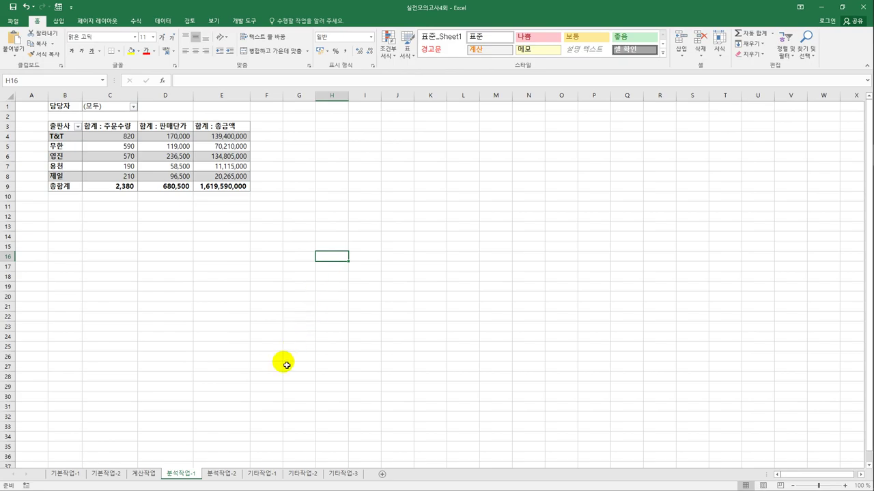
On the 분석작업-2 sheet, start Text to Columns for B3:B18 with the delimited data type
left_click(220, 476)
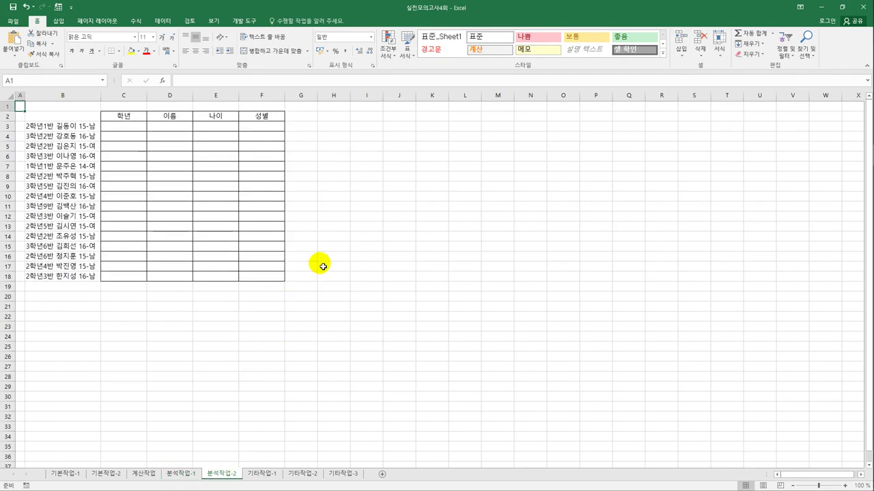
left_click_drag(79, 126, 90, 277)
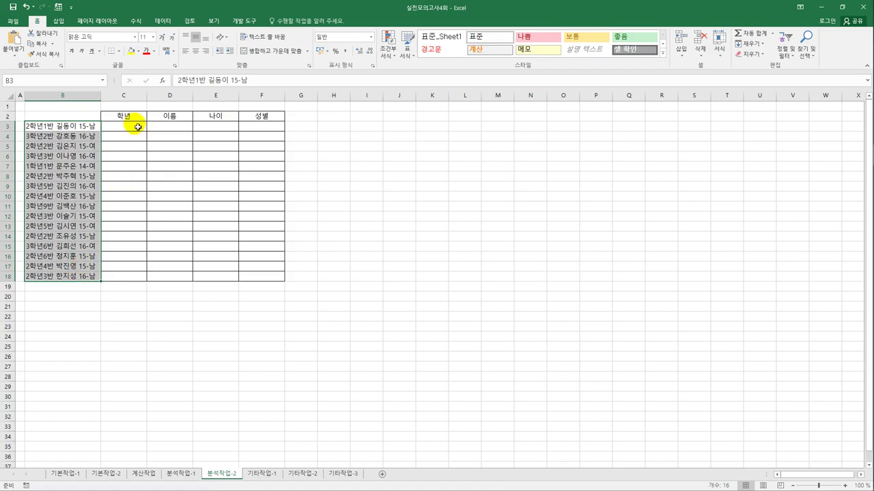
left_click(160, 21)
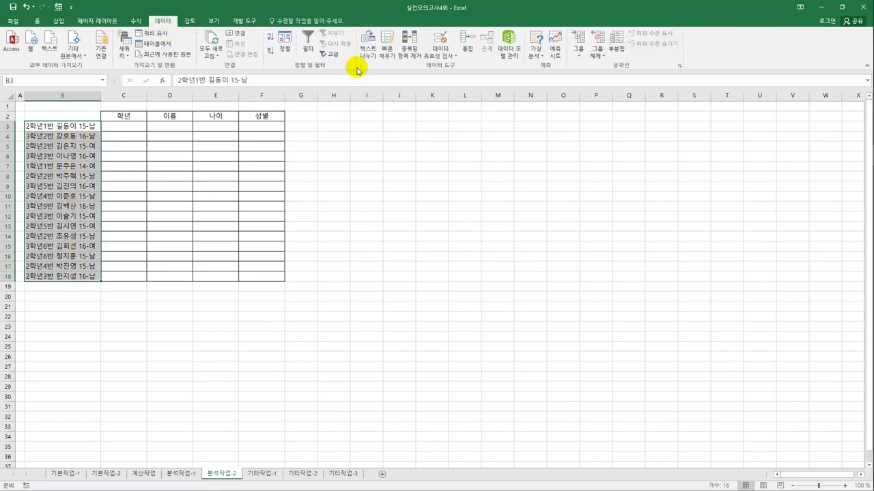
left_click(368, 49)
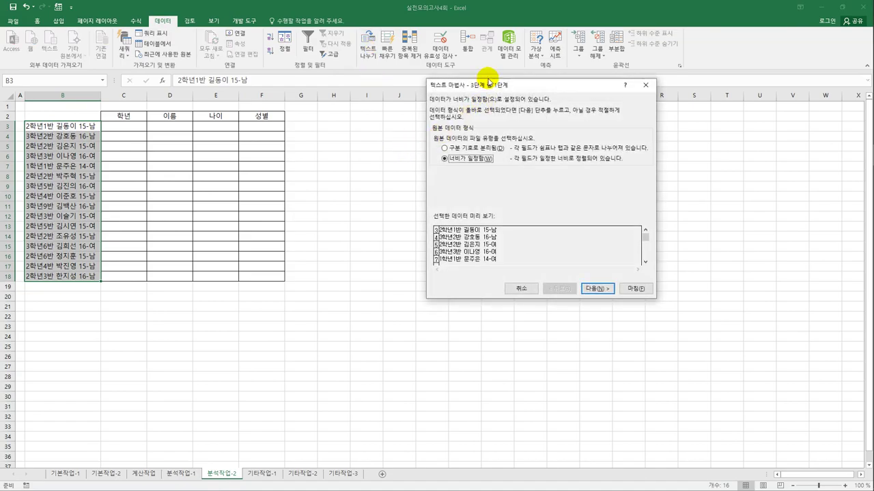
left_click_drag(487, 84, 454, 107)
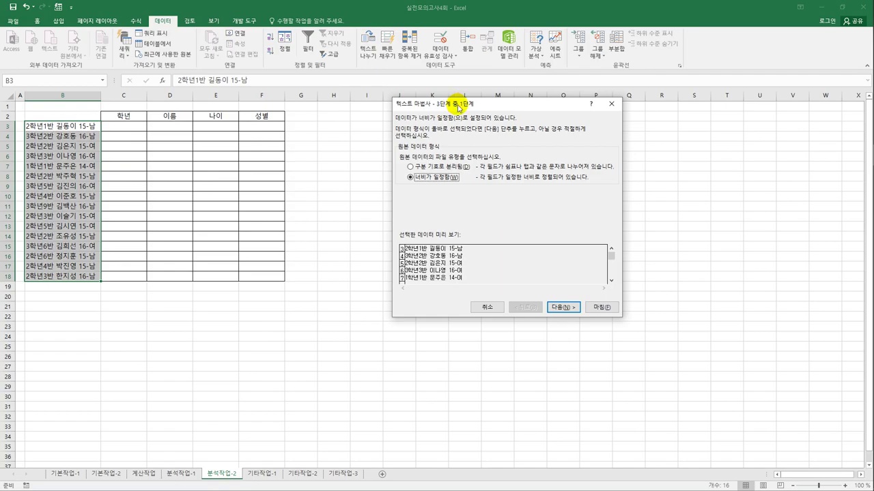
left_click(436, 169)
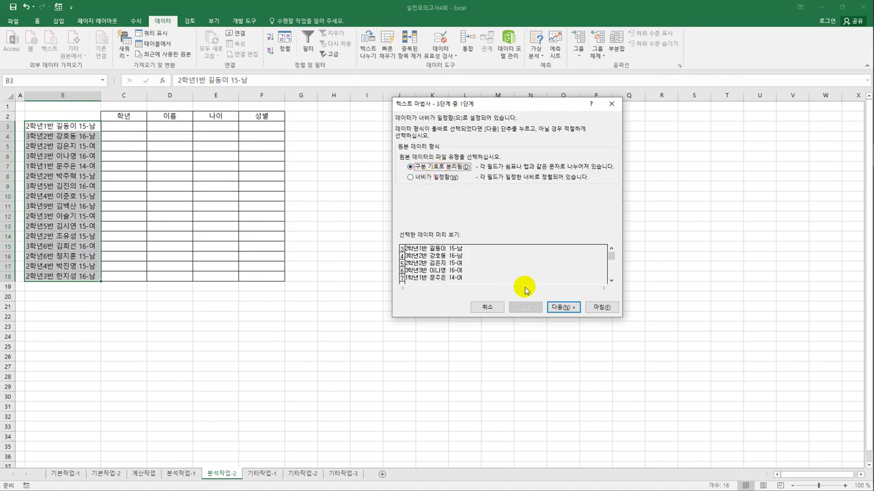
left_click(554, 307)
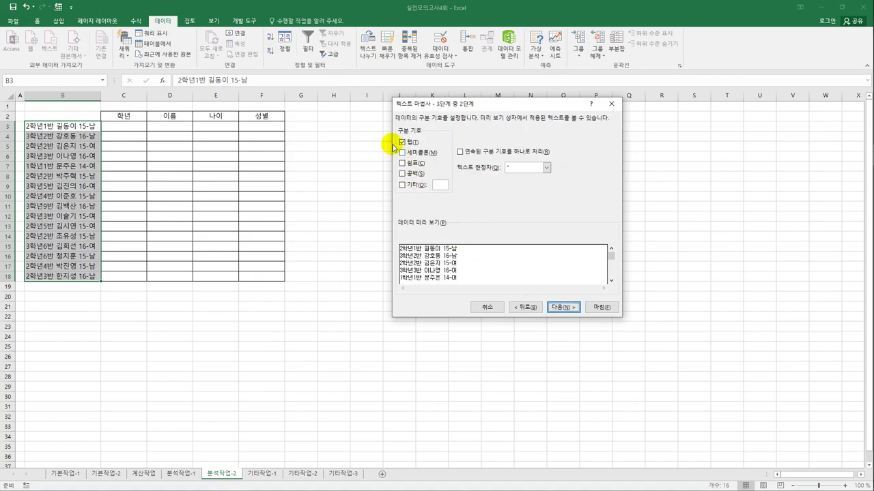
Set the delimiters to space and a custom hyphen (-), with Tab turned off
left_click(403, 143)
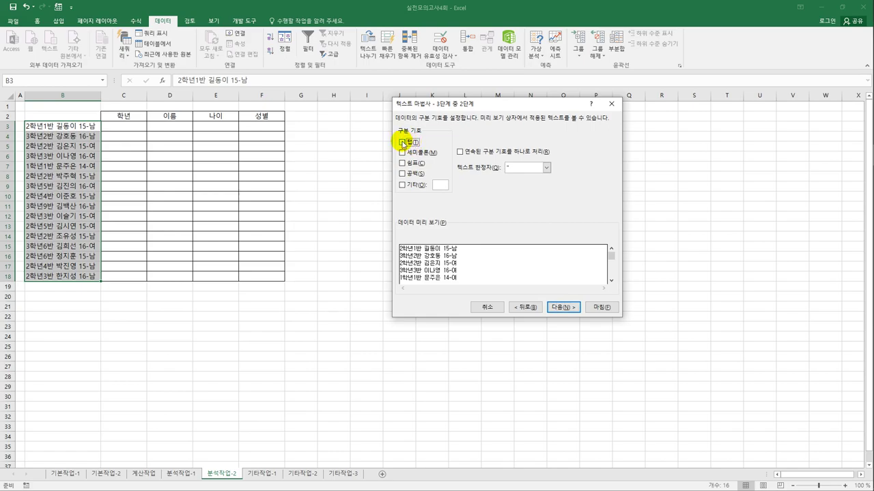
left_click(402, 174)
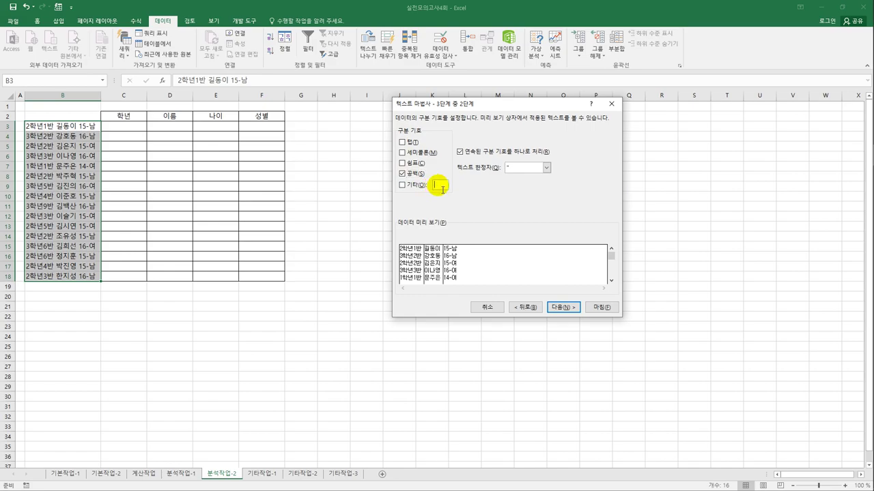
left_click(434, 184)
type("-")
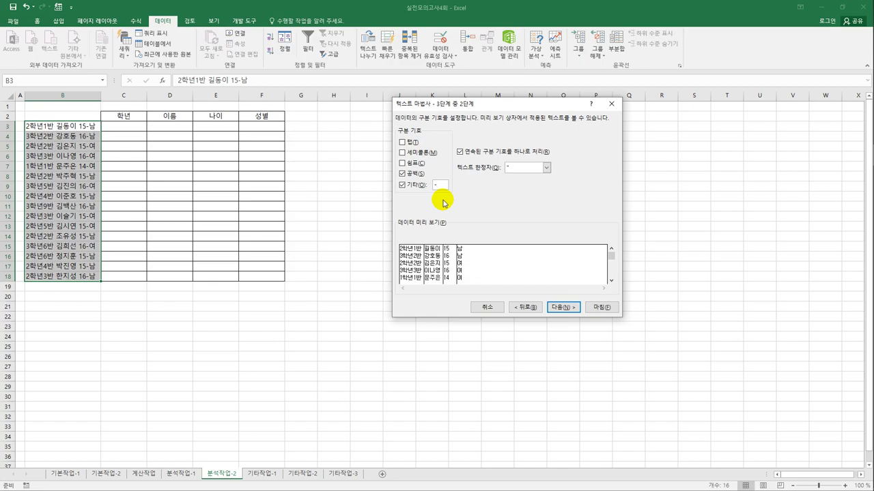
left_click(556, 307)
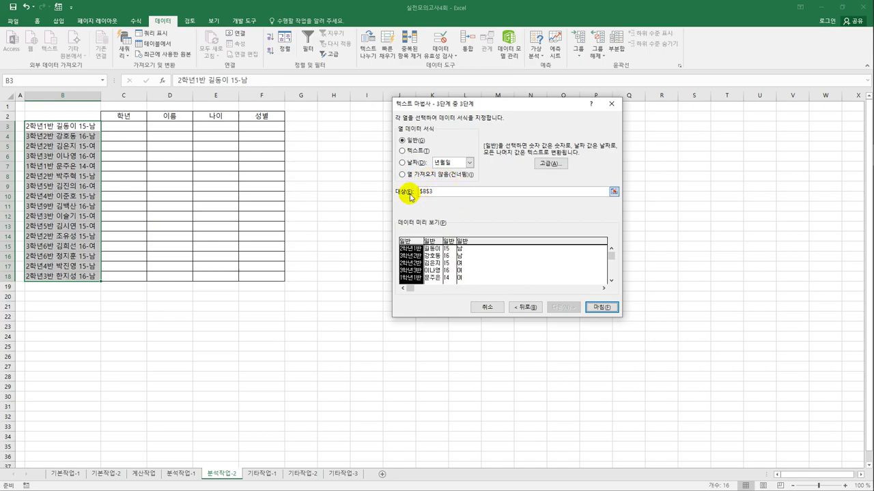
Set the split's destination to cell C3 and finish the conversion, replacing the existing data there
left_click(613, 191)
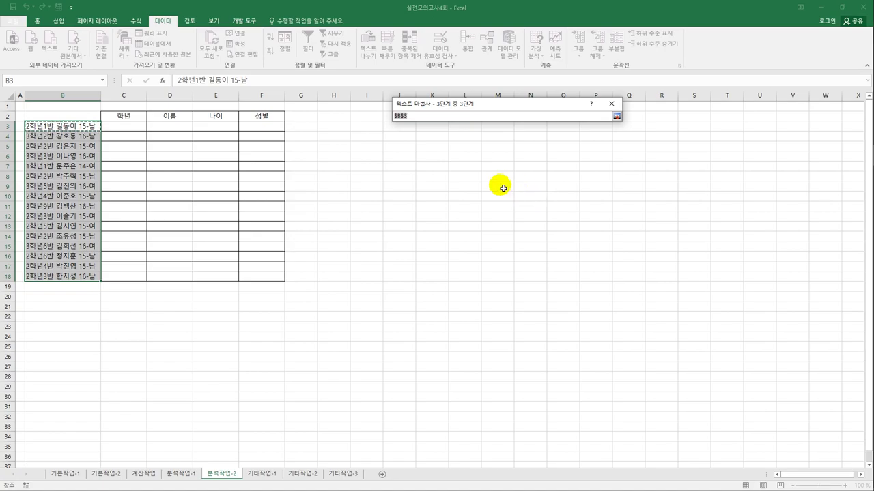
left_click(134, 127)
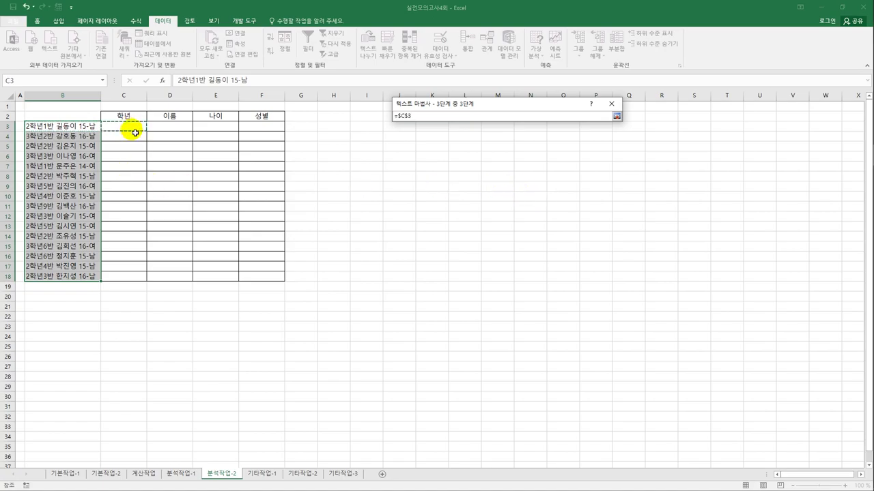
left_click(616, 116)
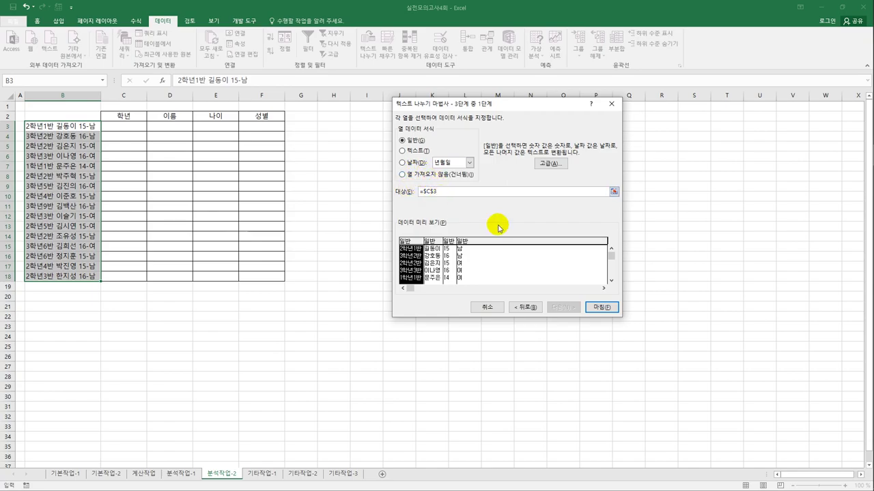
left_click(613, 309)
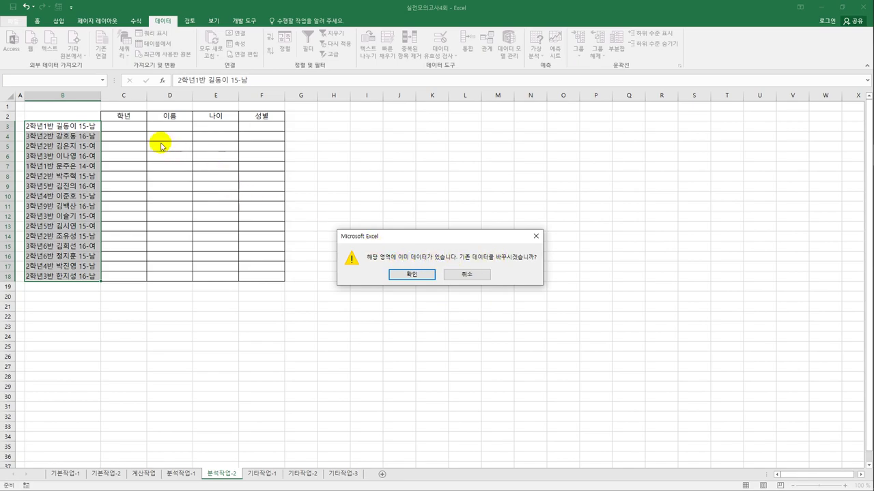
left_click(425, 279)
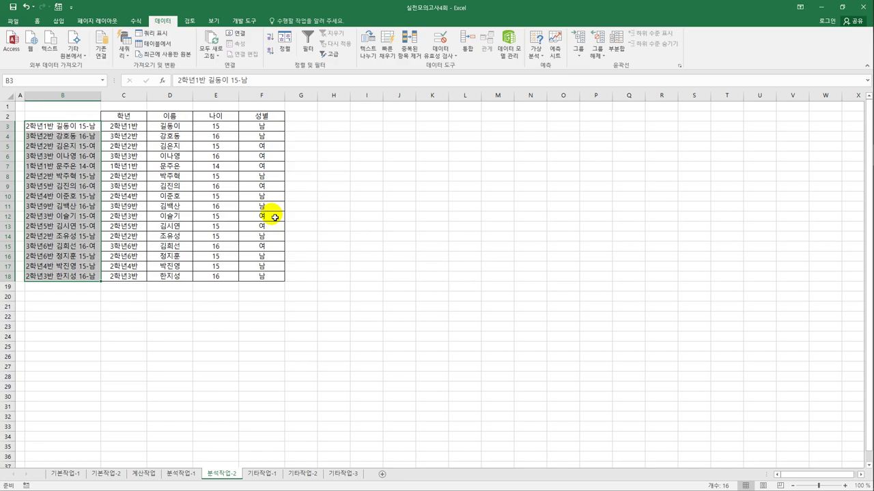
Delete column B, which holds the original combined student text
left_click(62, 96)
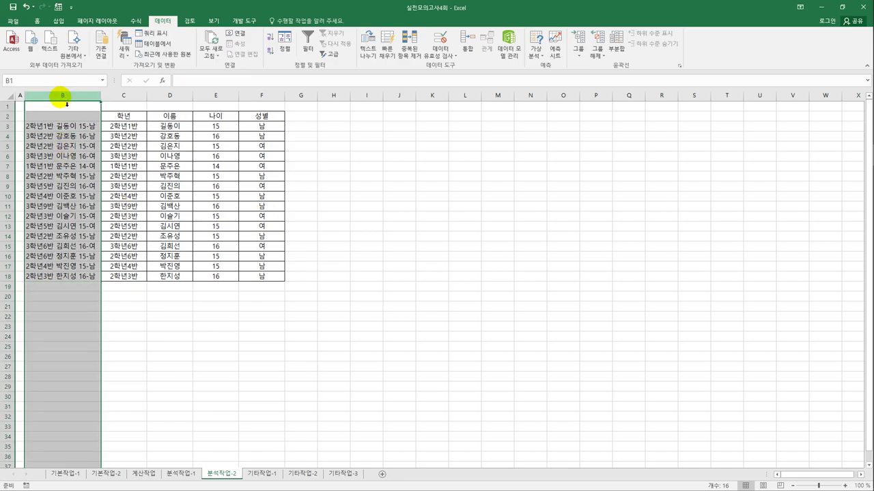
right_click(61, 97)
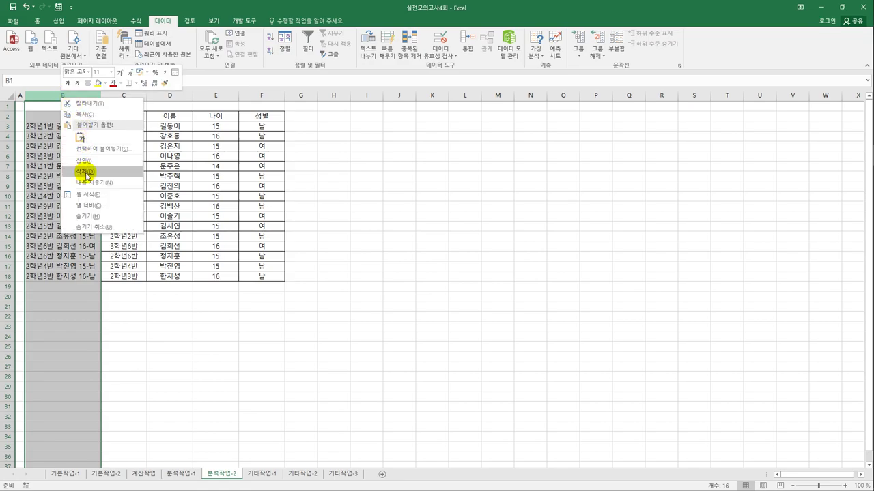
left_click(86, 172)
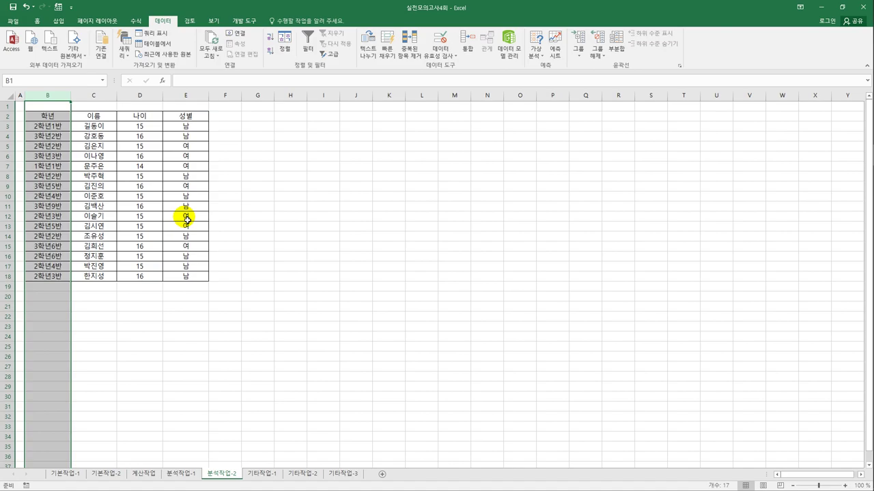
Start a fixed-width Text to Columns split of the 이름 cells C3:C18 and place a break line after the first character
left_click_drag(109, 126, 106, 287)
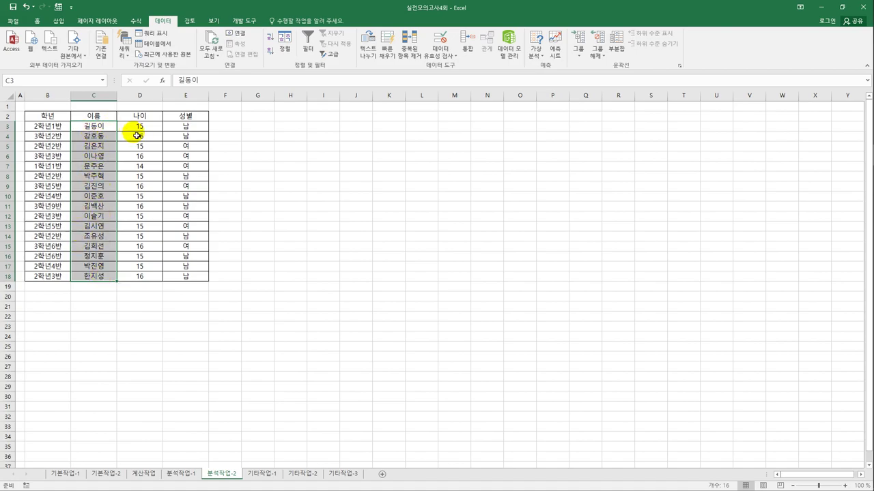
left_click(368, 49)
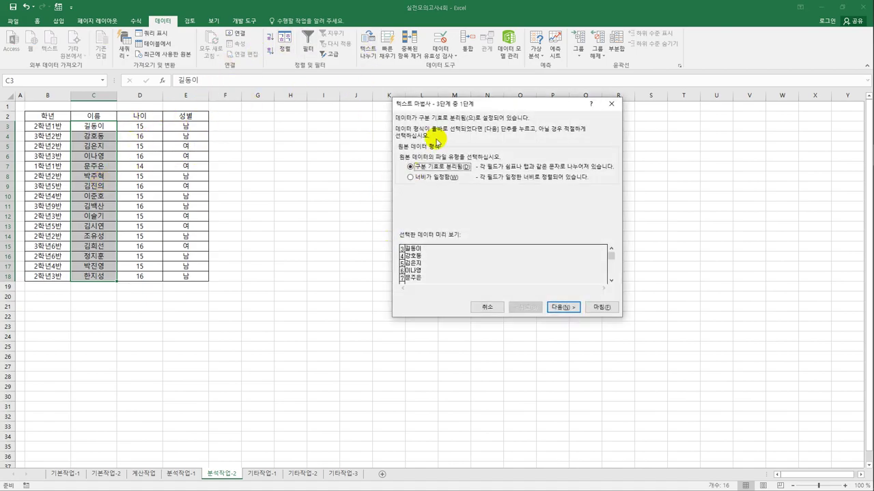
left_click_drag(451, 103, 391, 110)
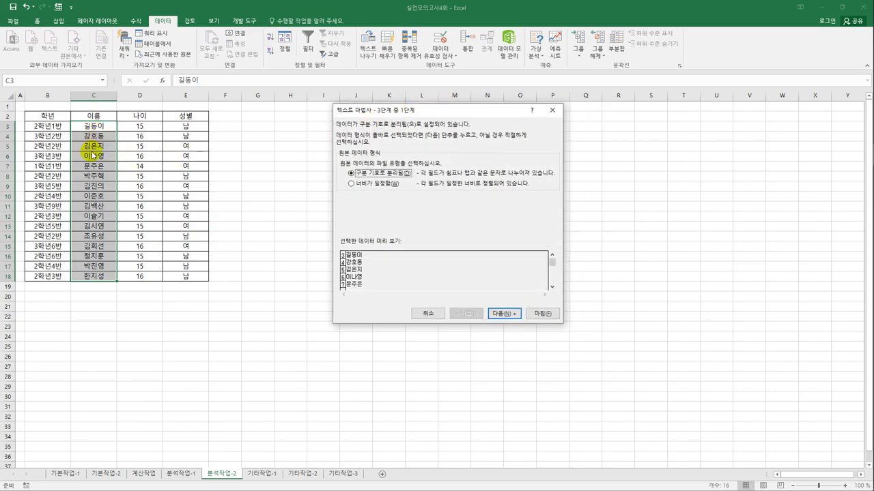
left_click(357, 184)
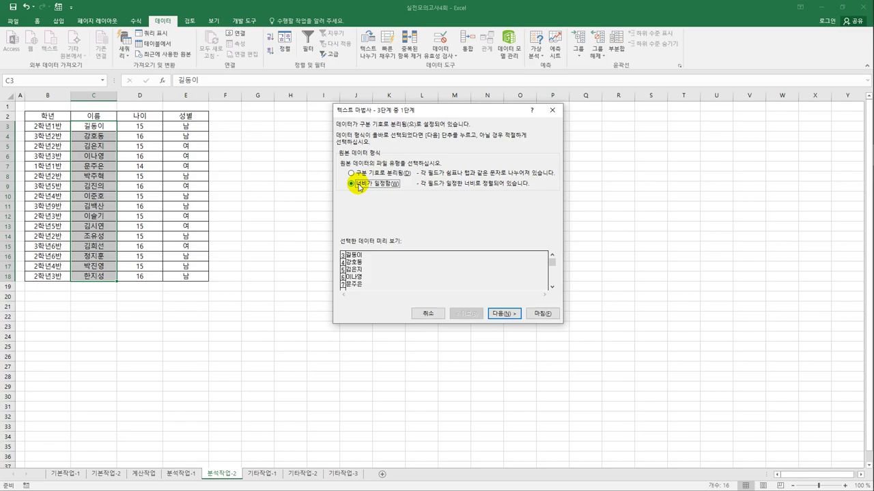
left_click(498, 315)
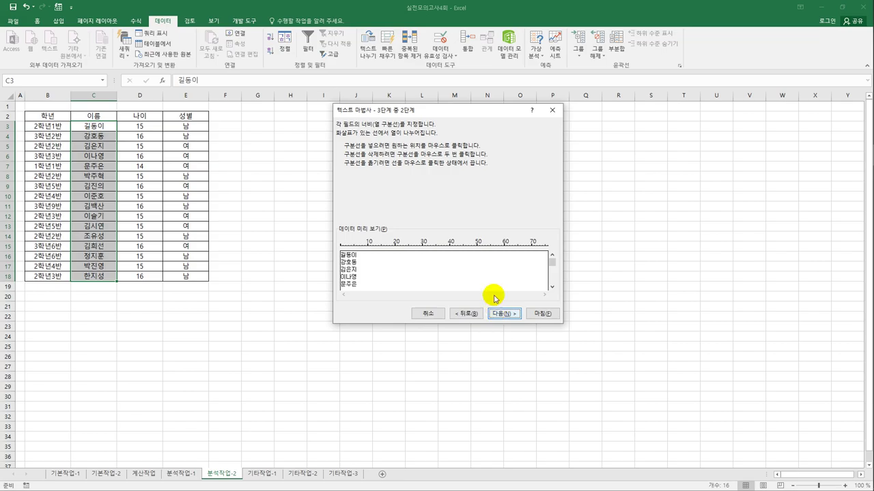
left_click(345, 246)
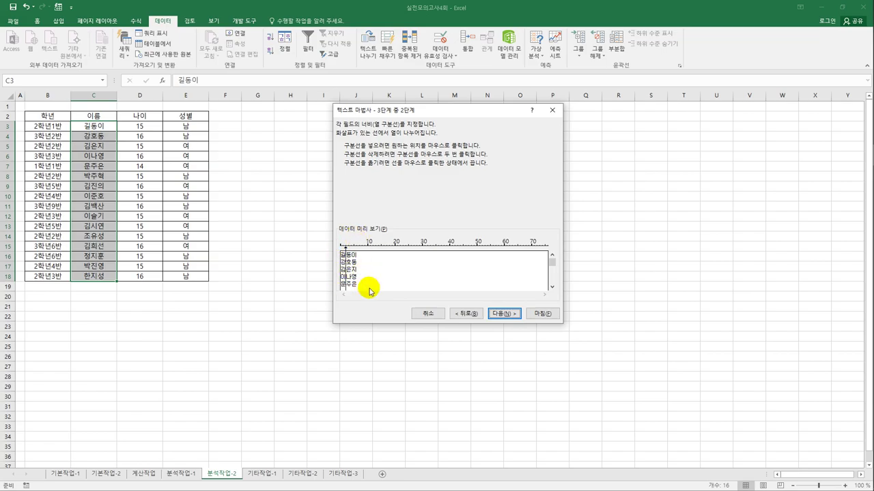
Exclude the first-character column from import and finish the 이름 split with the destination at C3
left_click(508, 315)
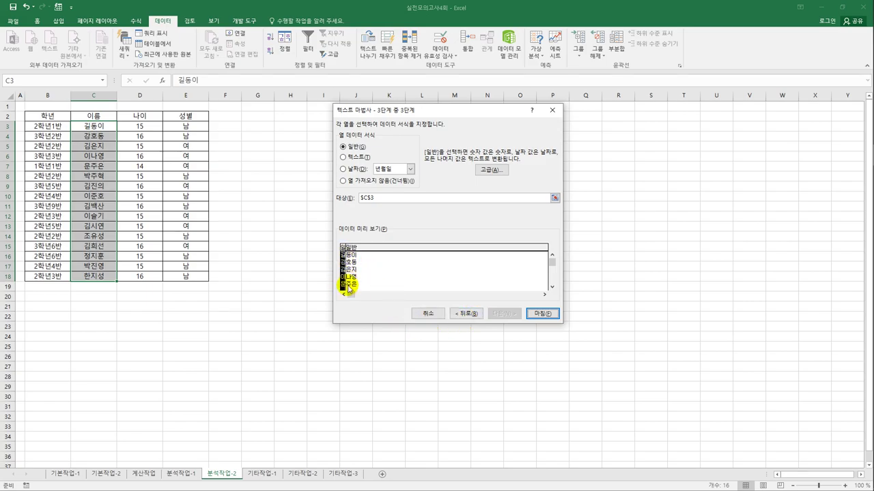
left_click(344, 181)
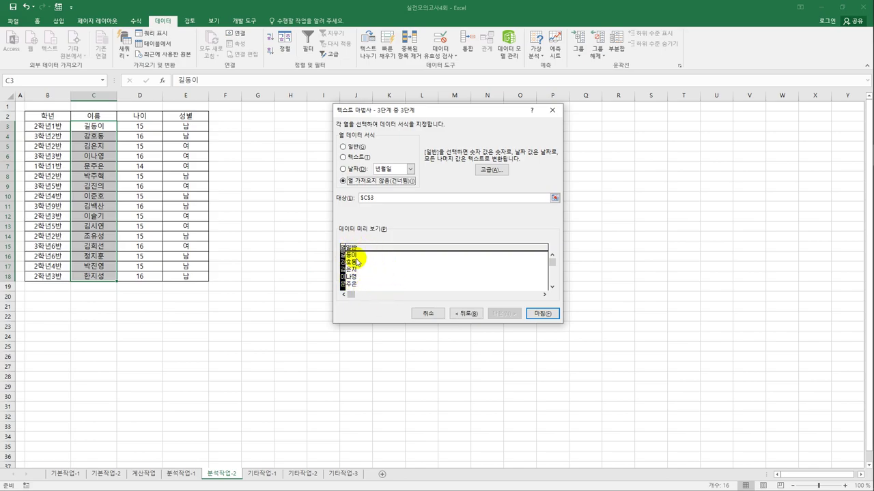
left_click(541, 314)
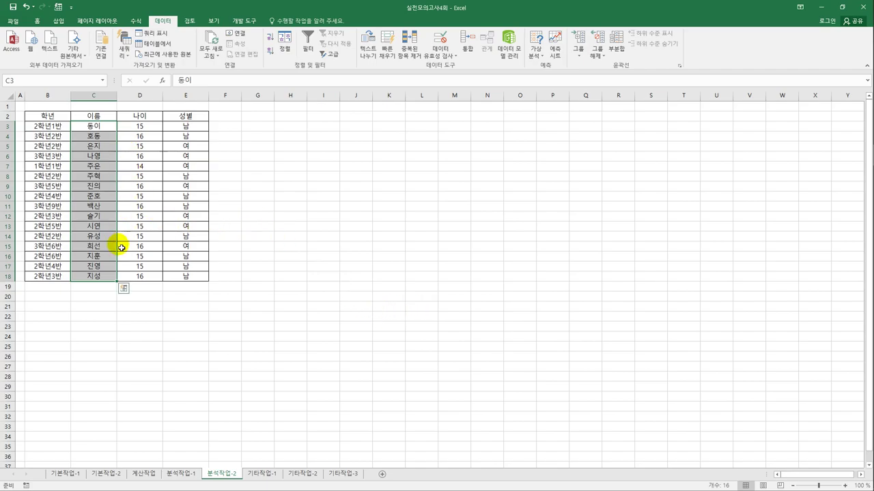
Turn on filtering for the student table and filter the 나이 column to show only 16
left_click(94, 117)
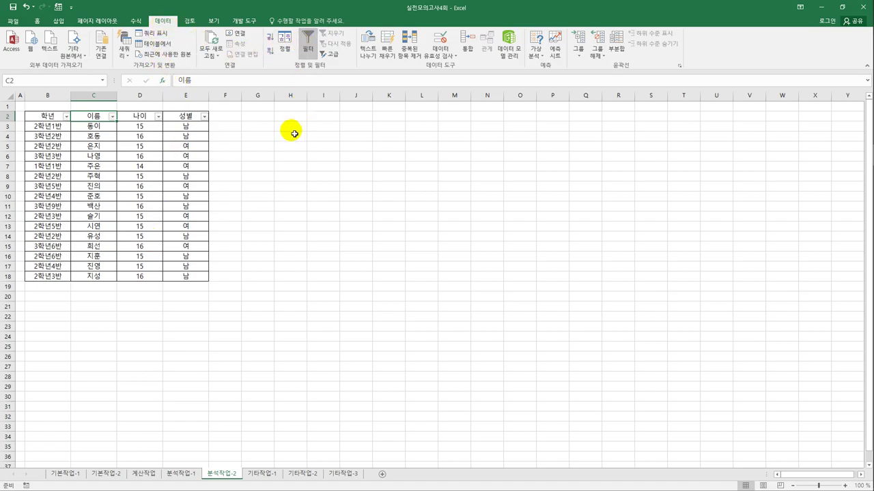
left_click(156, 119)
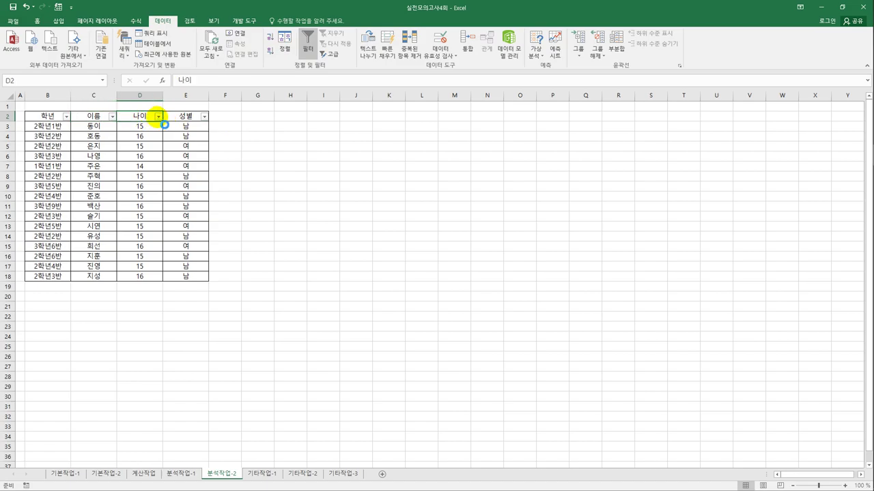
left_click(158, 116)
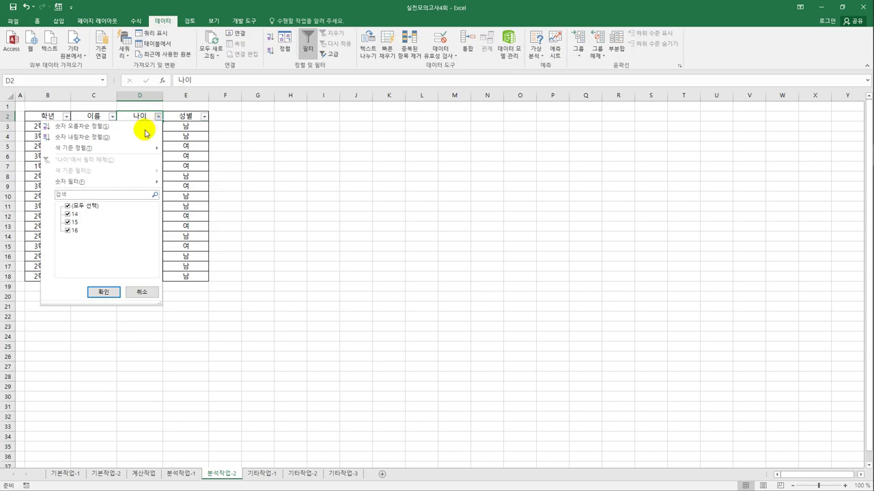
left_click(79, 207)
left_click(79, 210)
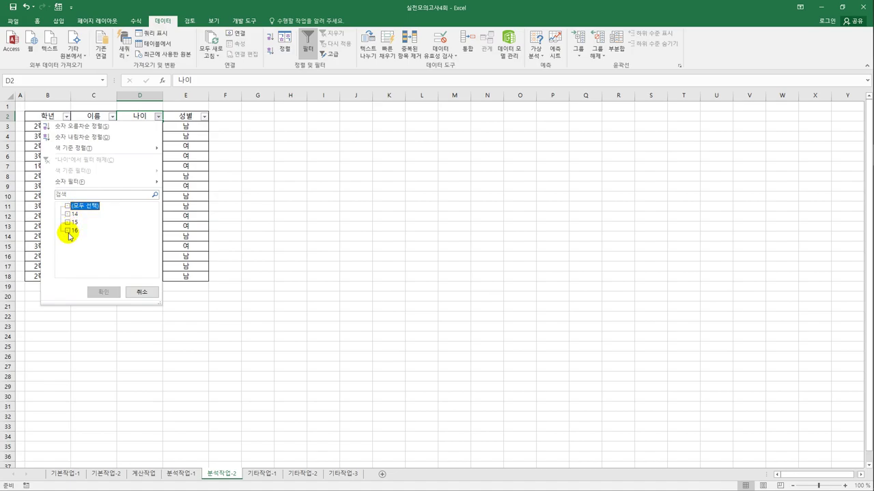
left_click(69, 232)
left_click(67, 231)
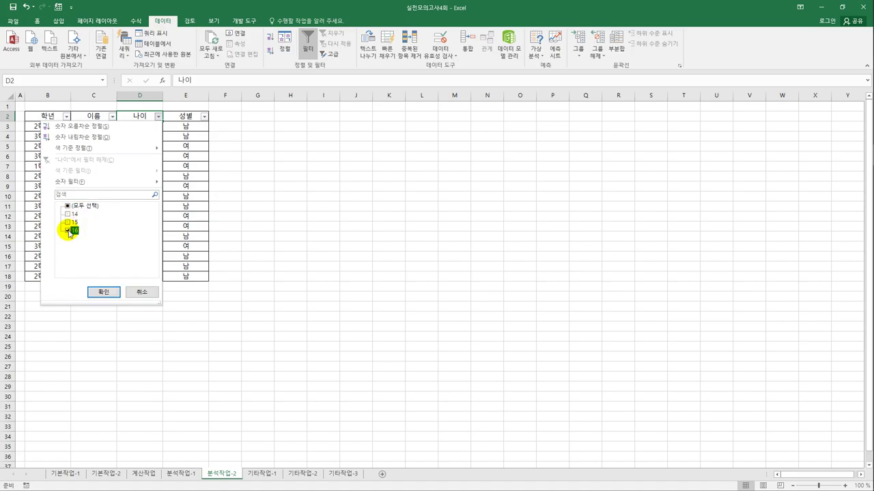
left_click(112, 294)
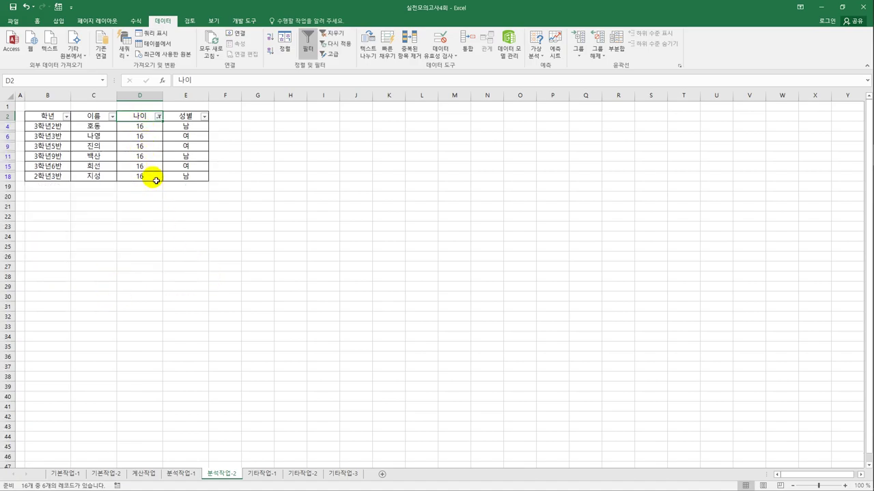
left_click(290, 238)
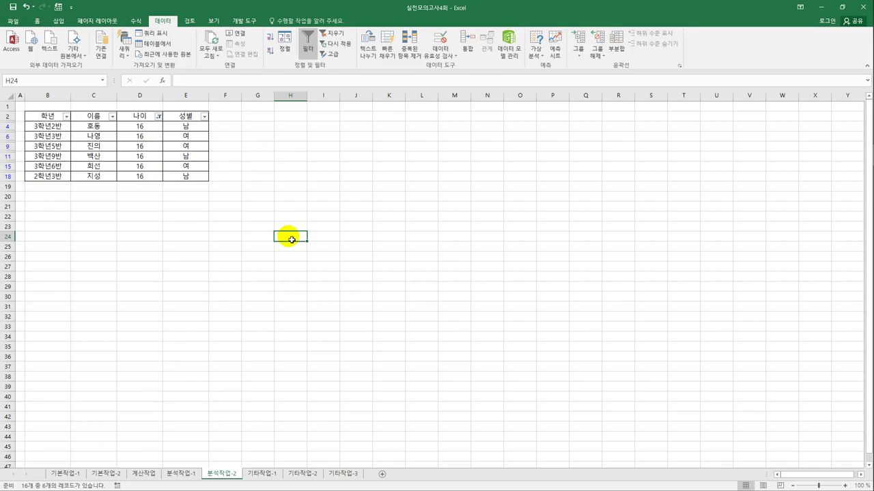
Switch to the 기타작업-1 sheet and inspect the pie chart and the column chart
left_click(264, 474)
left_click(319, 282)
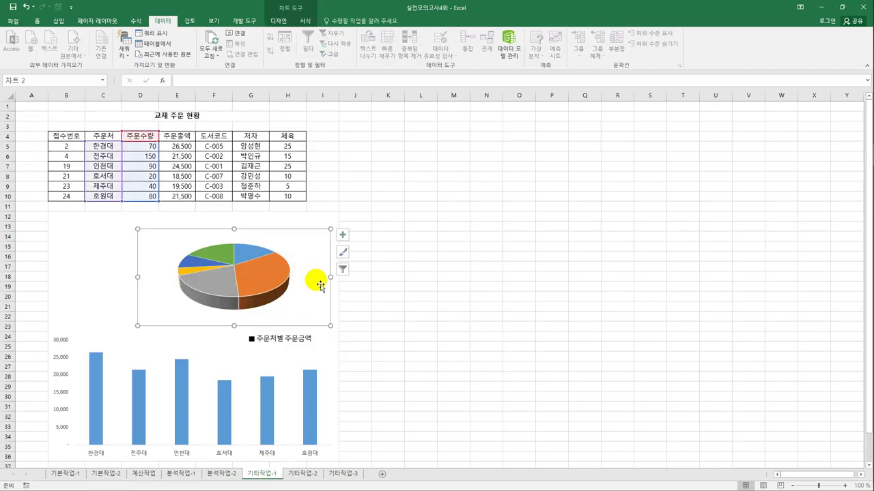
left_click(326, 345)
left_click(113, 295)
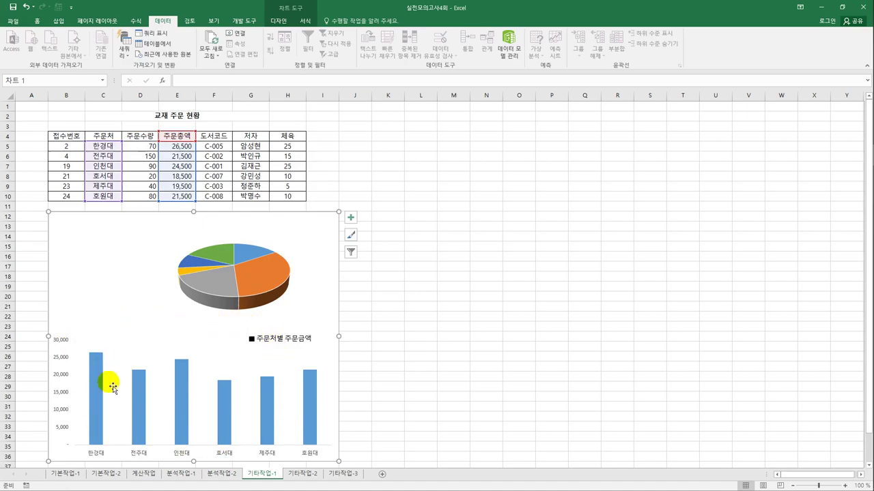
left_click(180, 242)
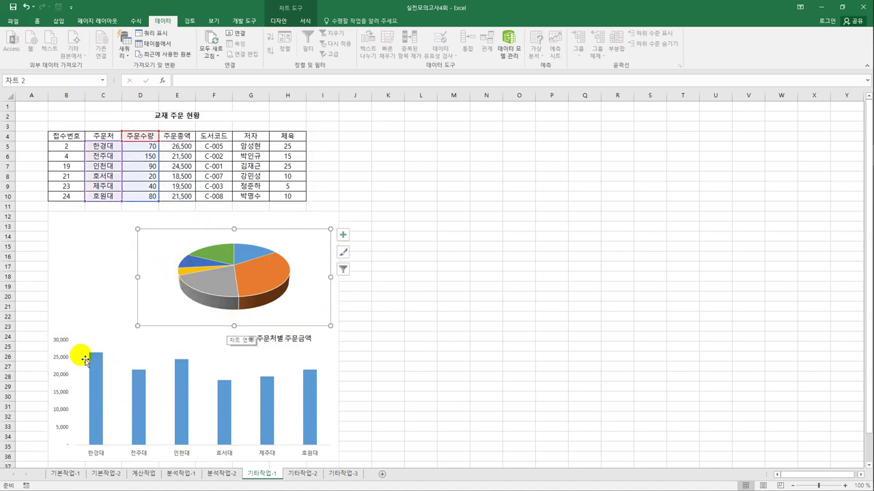
Add a chart title to the column chart and change its text to 교재 주문 현황
left_click(97, 304)
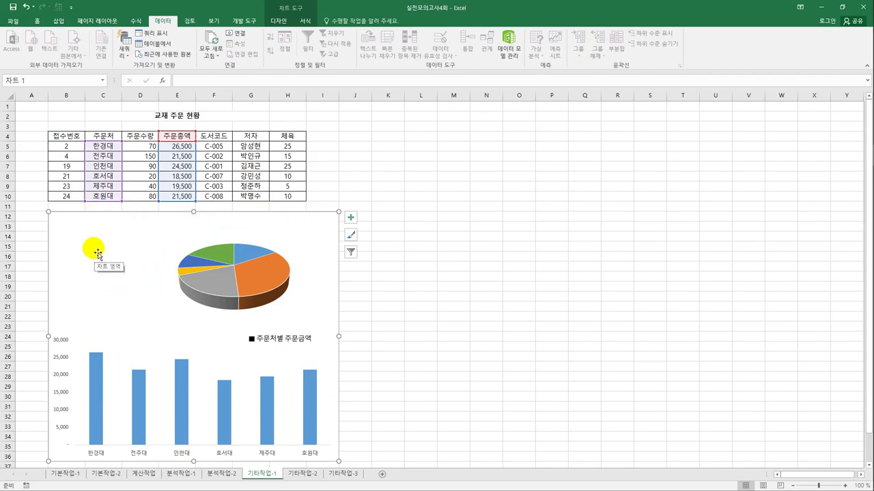
left_click(350, 219)
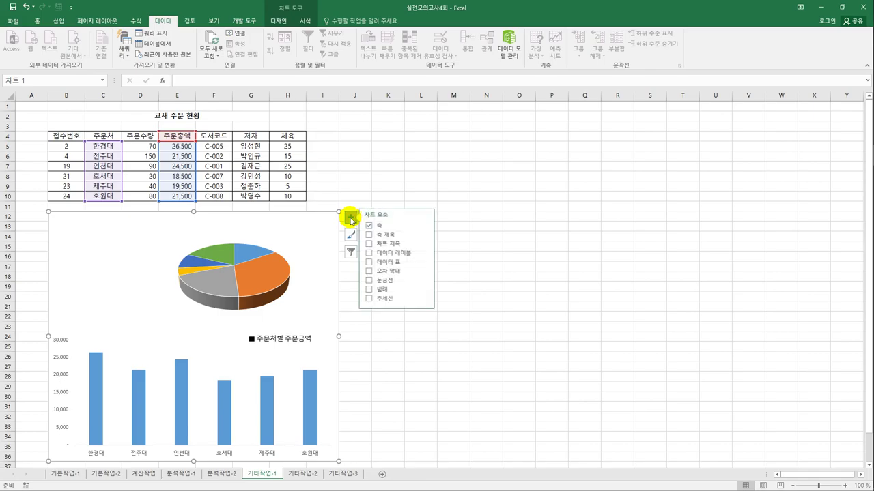
left_click(396, 244)
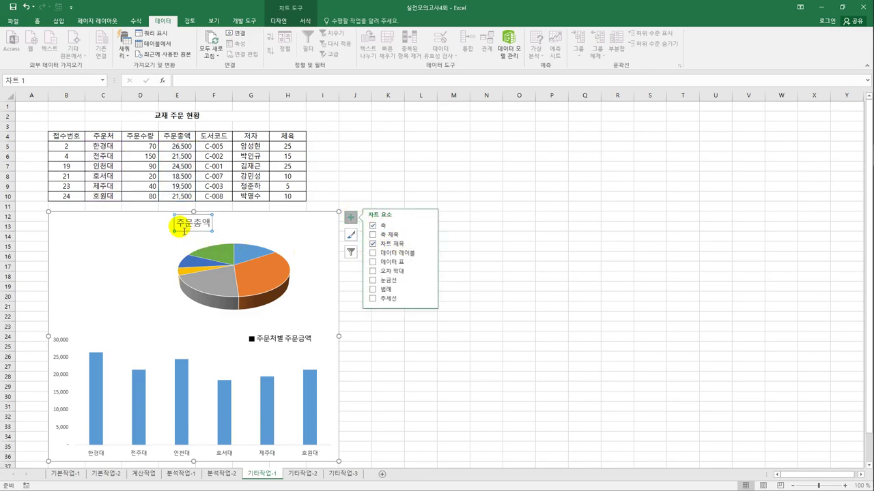
left_click_drag(179, 222, 210, 228)
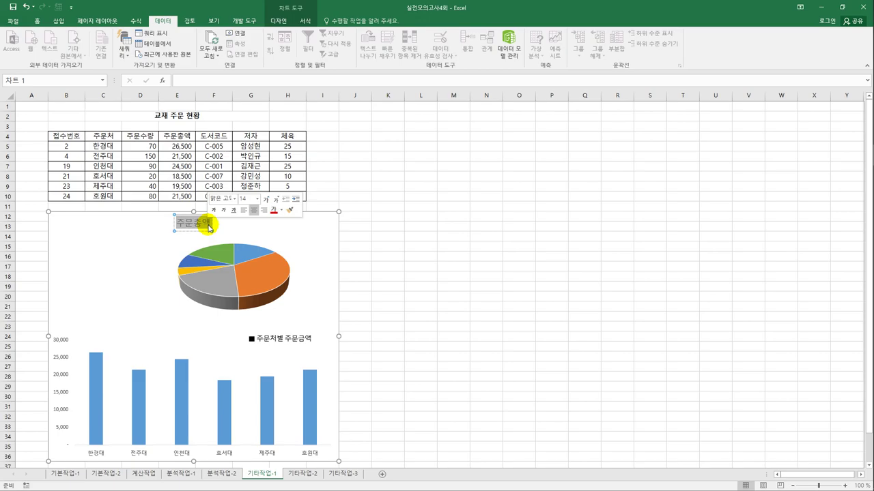
type("교재")
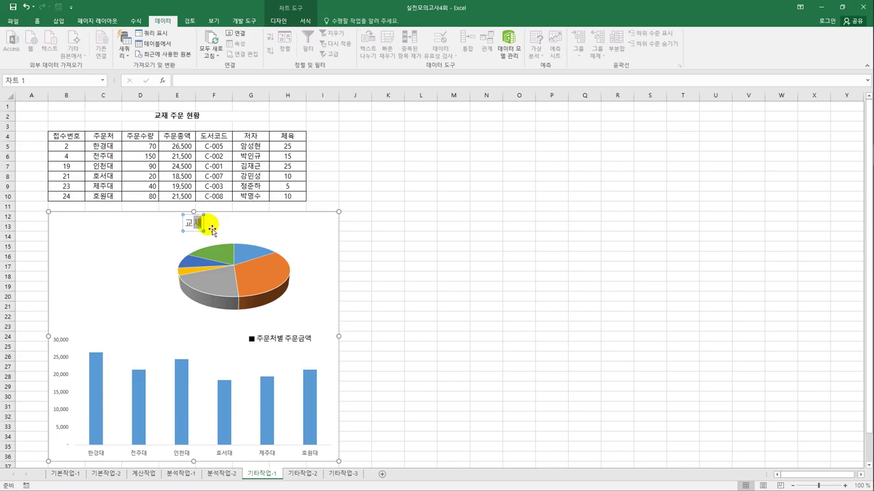
type(" 주문 현황")
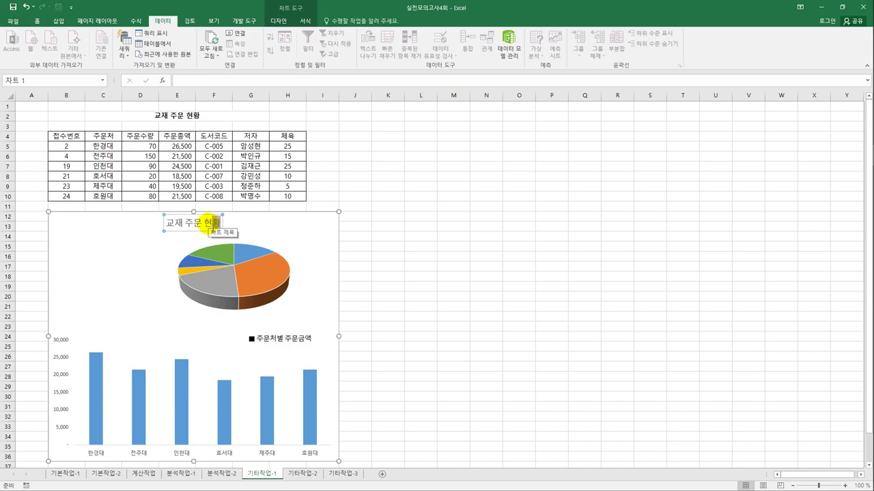
key("Escape")
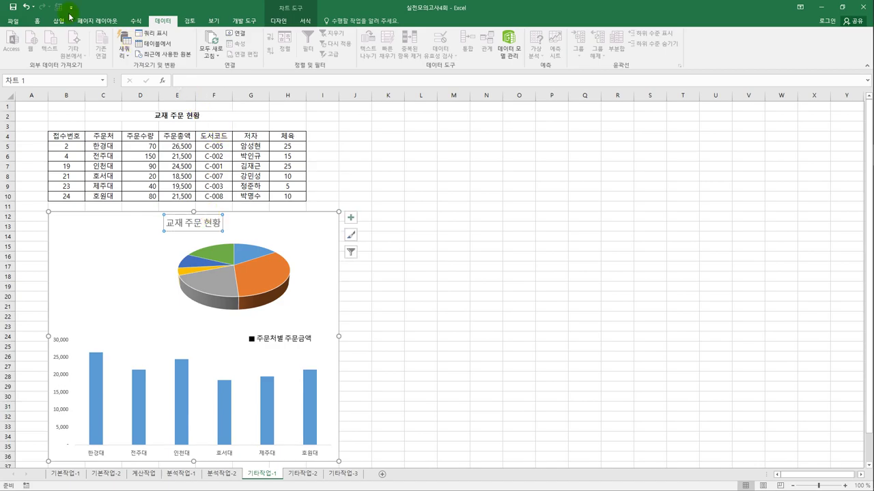
Format the chart title in 굴림체, size 12, bold and underlined
left_click(37, 21)
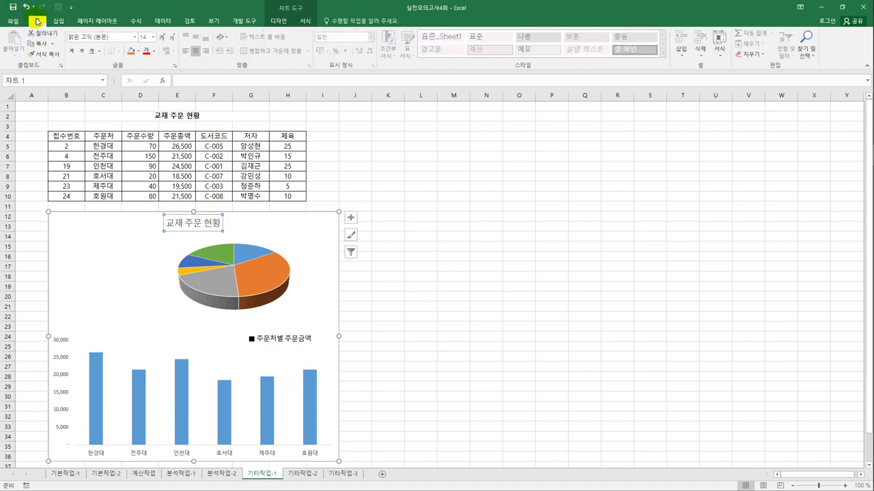
left_click(134, 37)
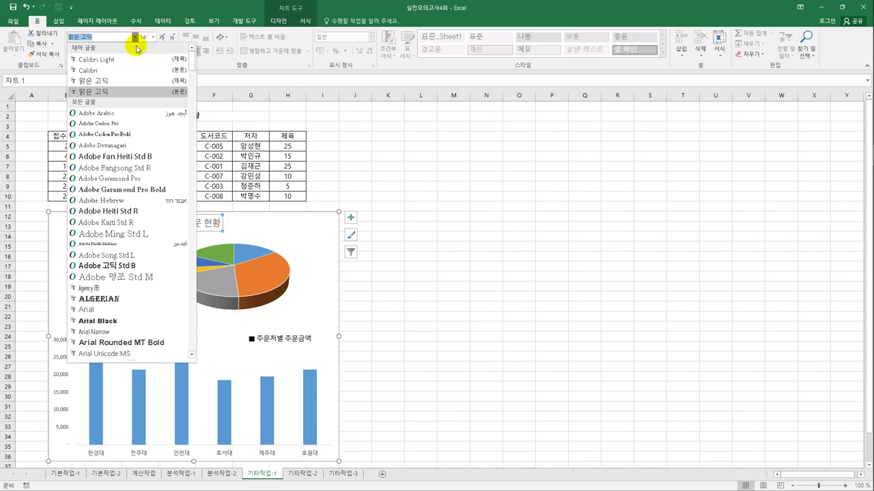
type("굴림체")
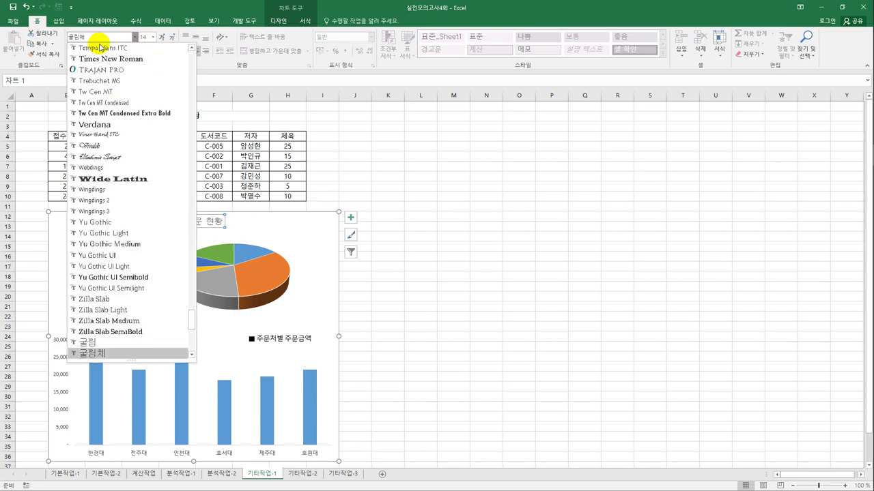
left_click(125, 355)
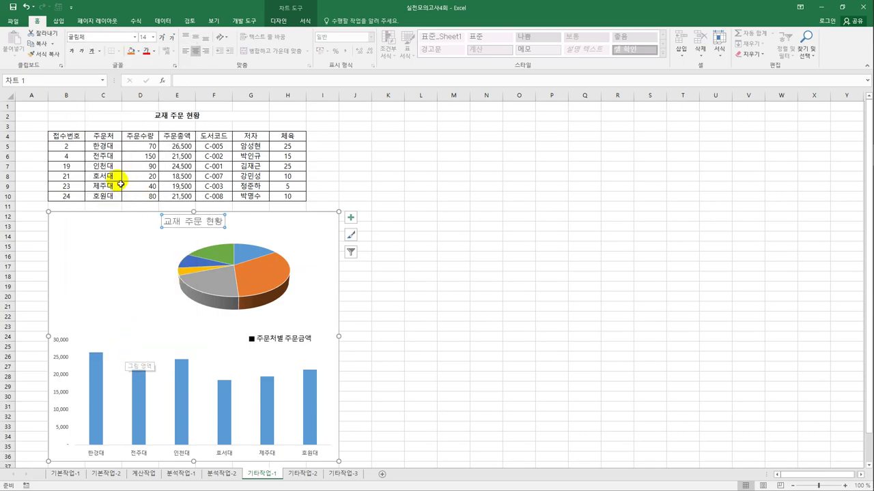
left_click(153, 37)
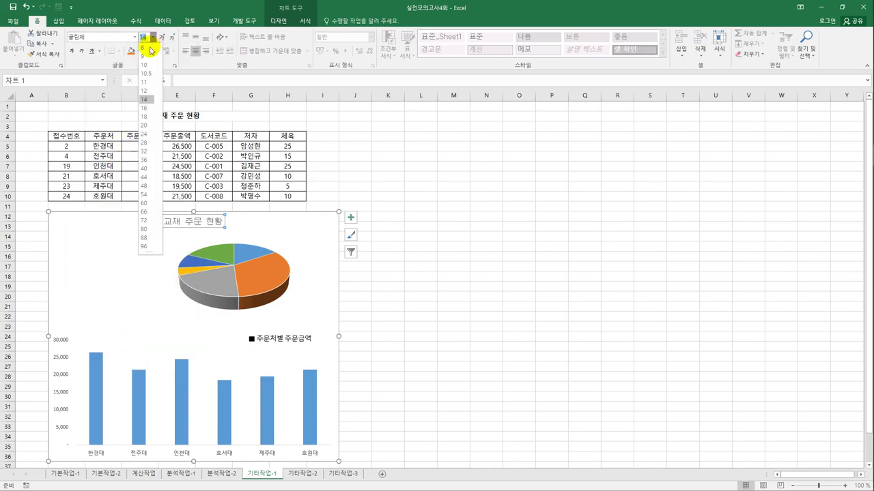
left_click(146, 90)
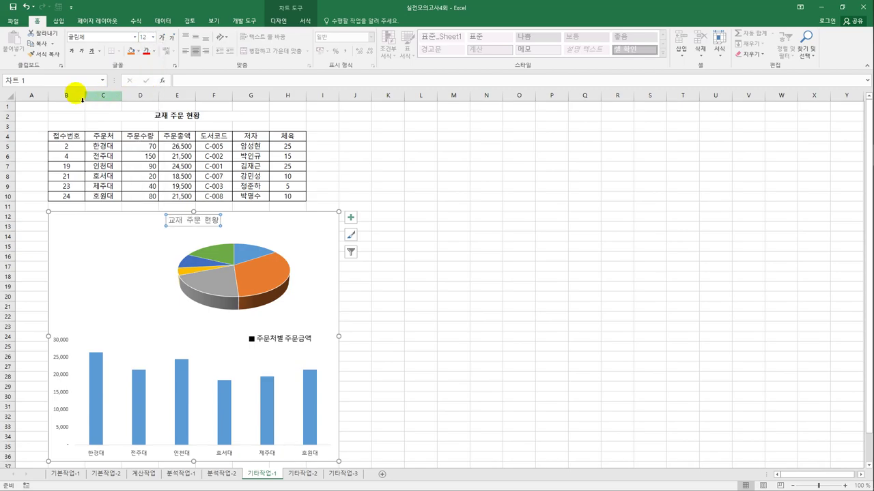
left_click(72, 52)
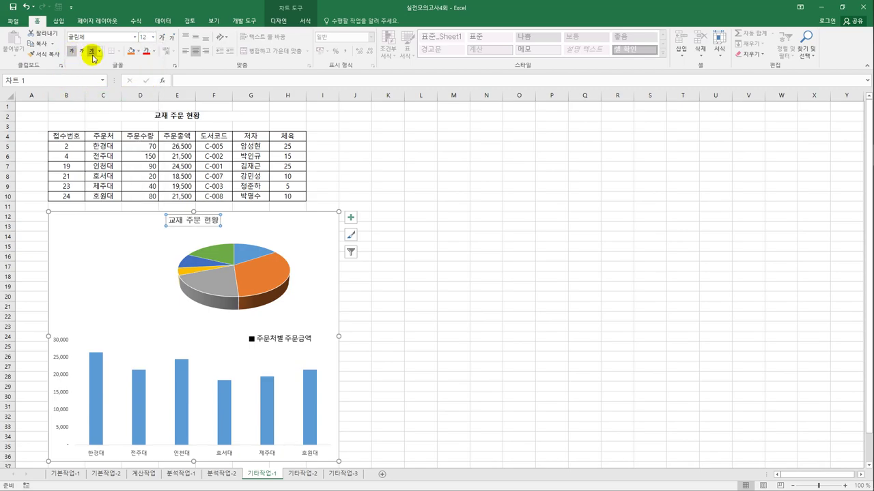
left_click(93, 54)
Add data labels to the pie chart, positioned at the outside end (바깥쪽 끝에)
left_click(286, 238)
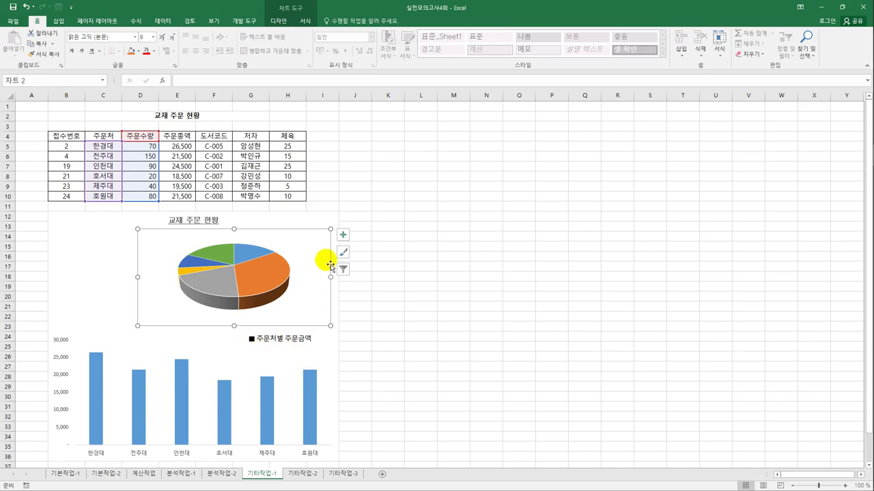
left_click(342, 235)
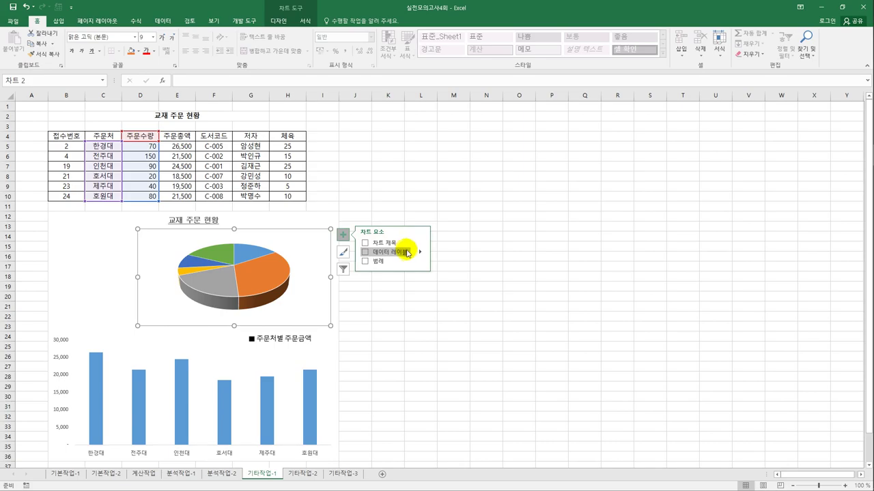
mouse_move(420, 255)
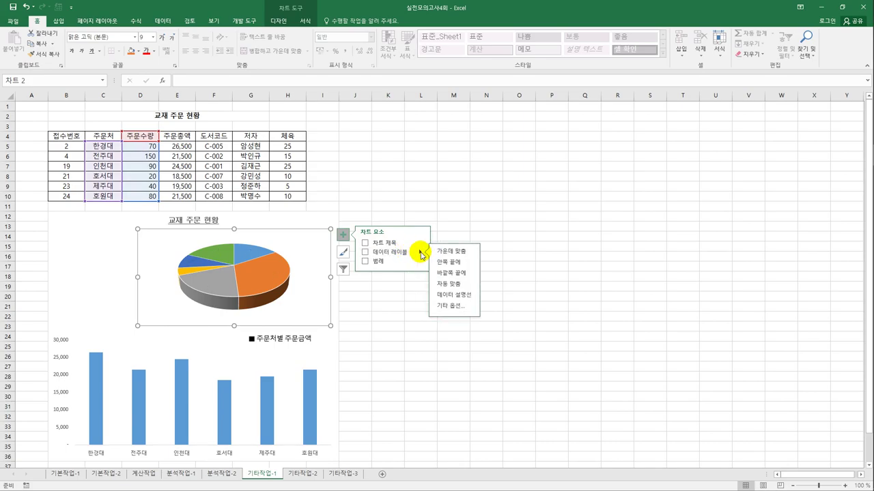
left_click(462, 274)
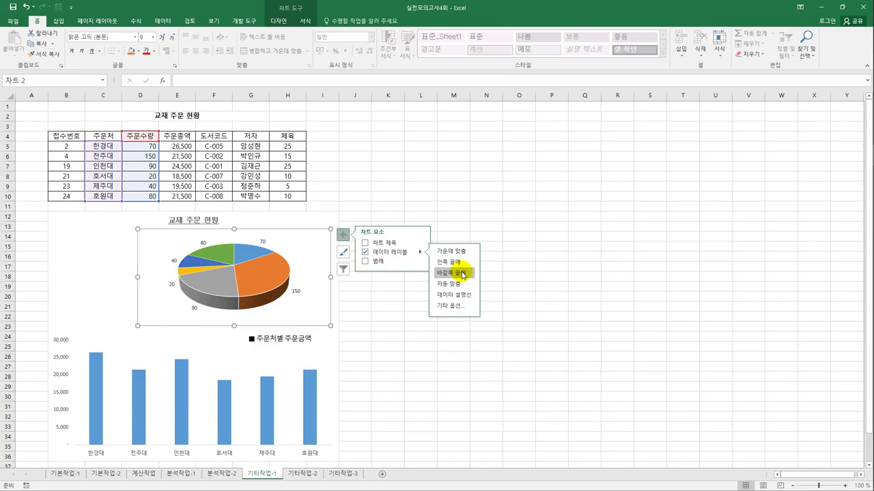
Make the pie chart's data labels show 항목 이름 and 백분율 instead of 값
left_click(461, 309)
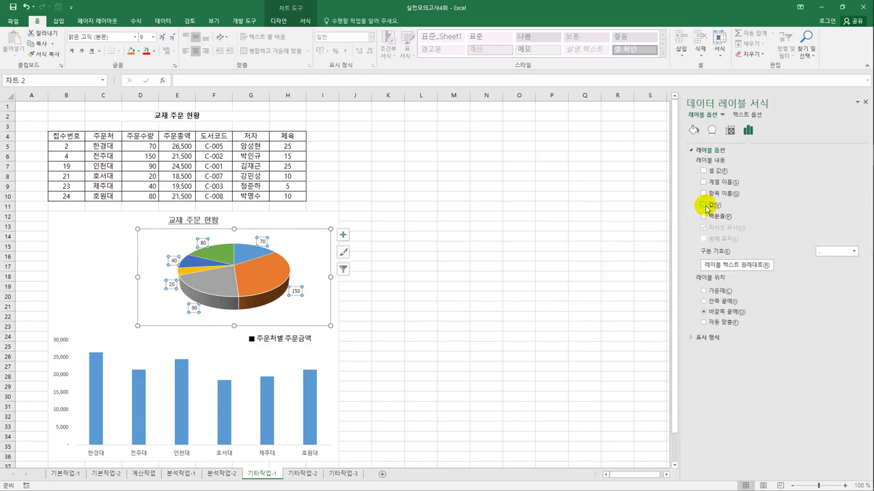
left_click(703, 205)
left_click(704, 194)
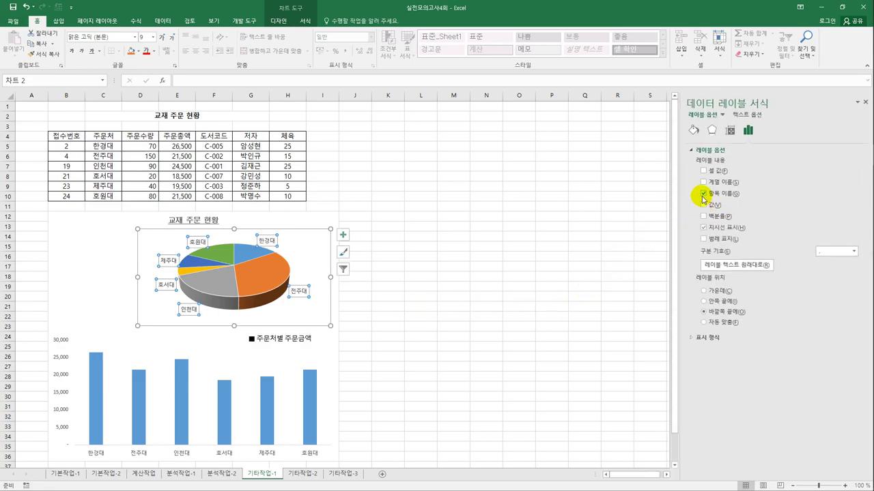
left_click(705, 217)
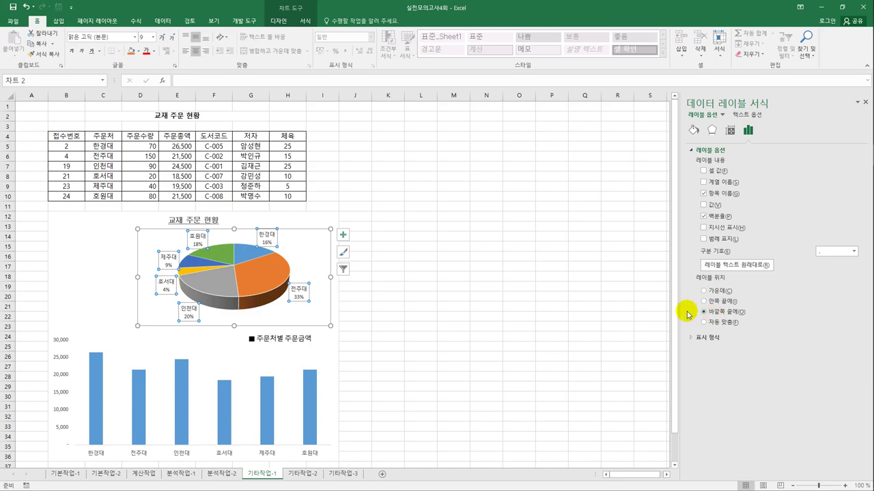
Set the pie chart's first slice angle (첫째 조각의 각) to 100°
left_click(255, 291)
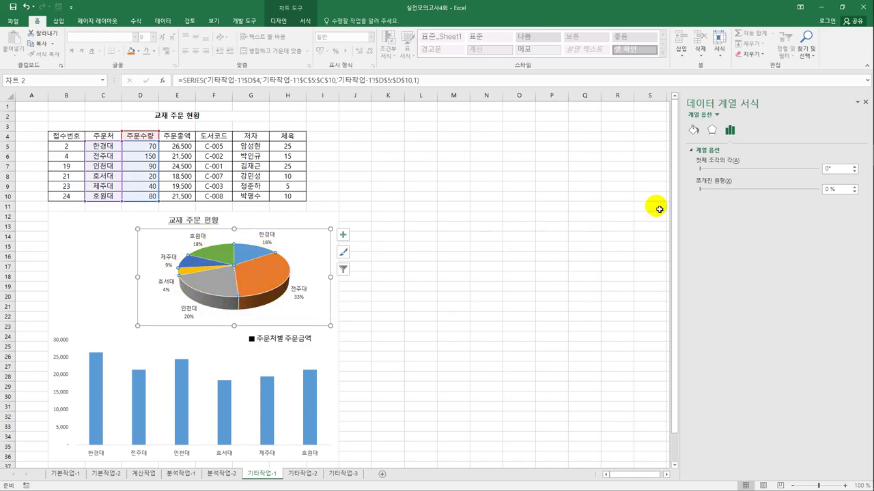
double_click(823, 171)
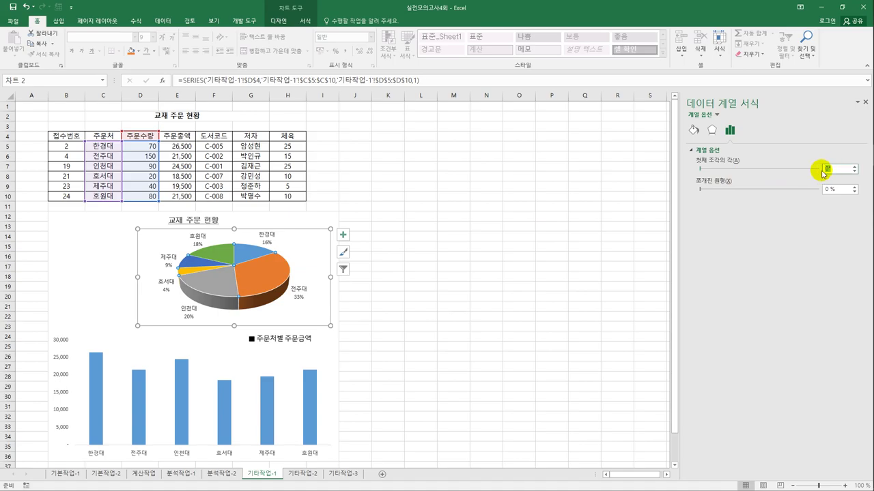
type("100")
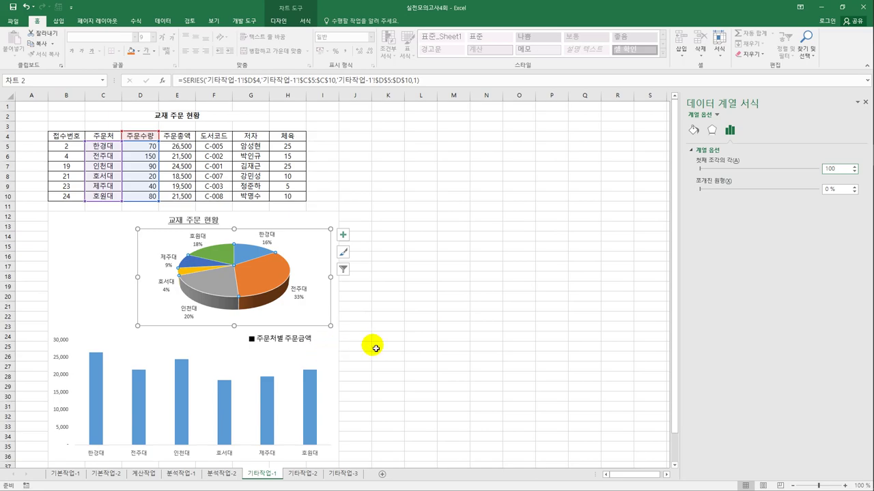
left_click(333, 375)
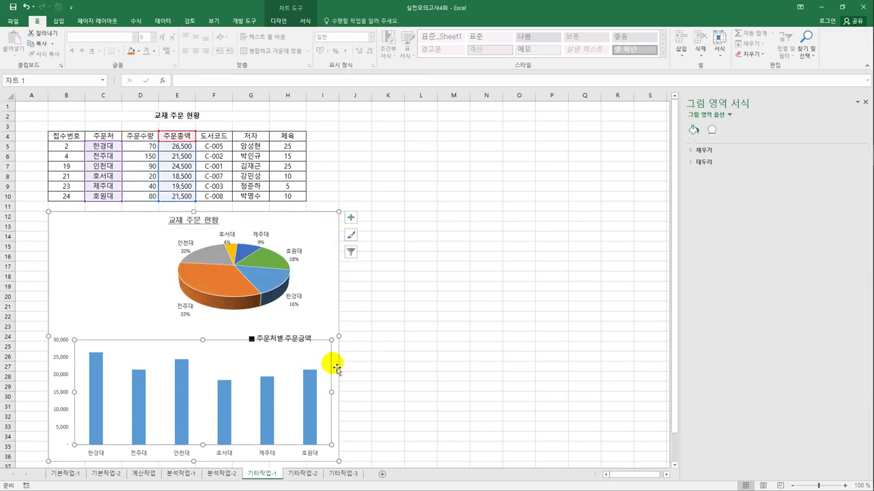
Add data labels to the column chart's 주문총액 series and give each column a different colour (요소마다 다른 색 사용)
left_click(339, 352)
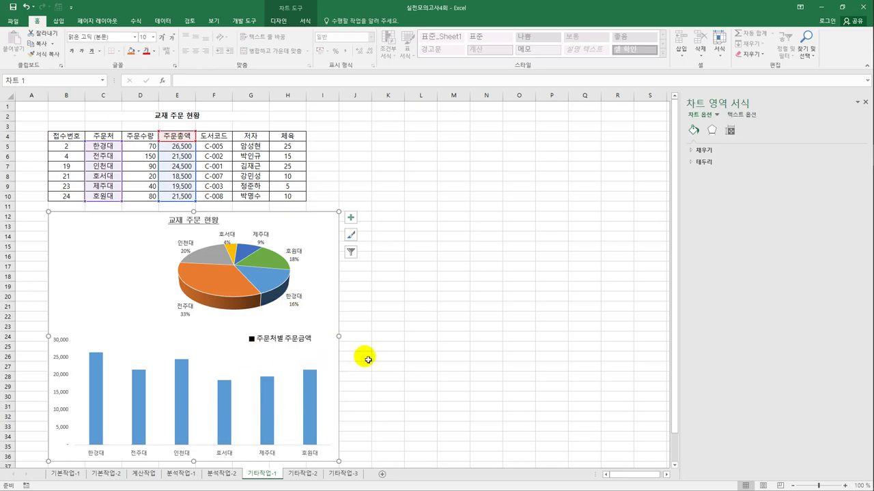
scroll(408, 397, "down", 1)
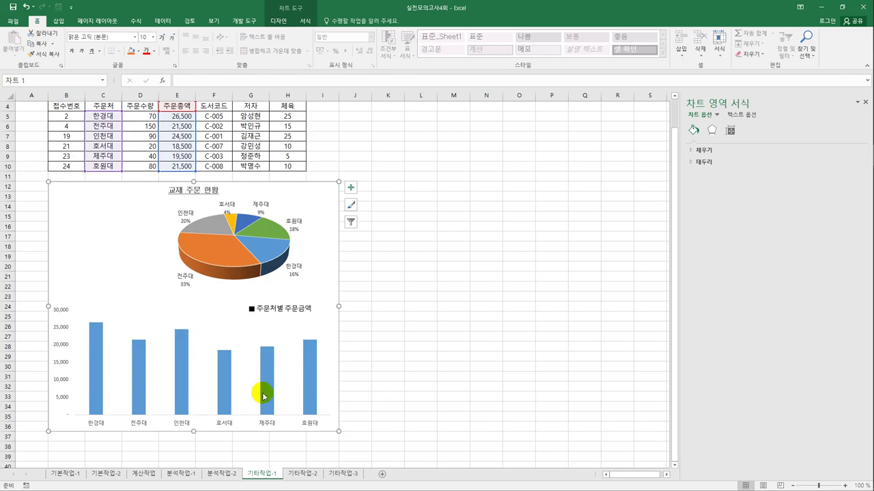
mouse_move(228, 395)
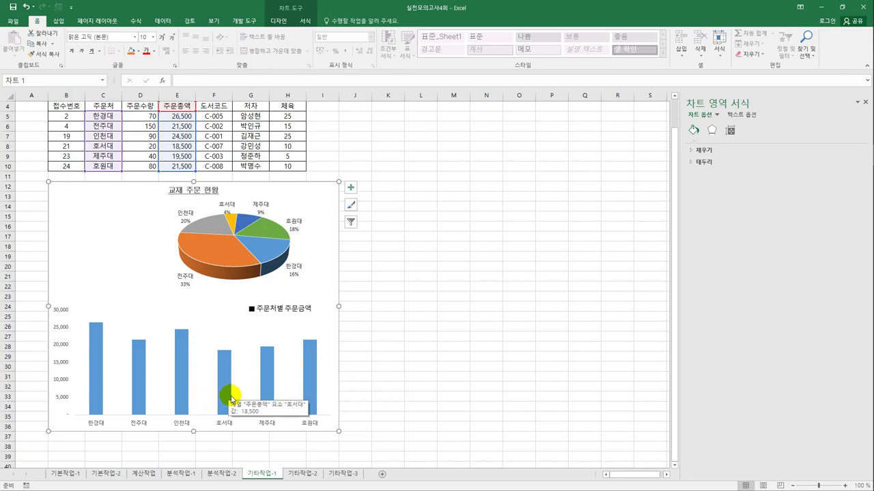
left_click(222, 373)
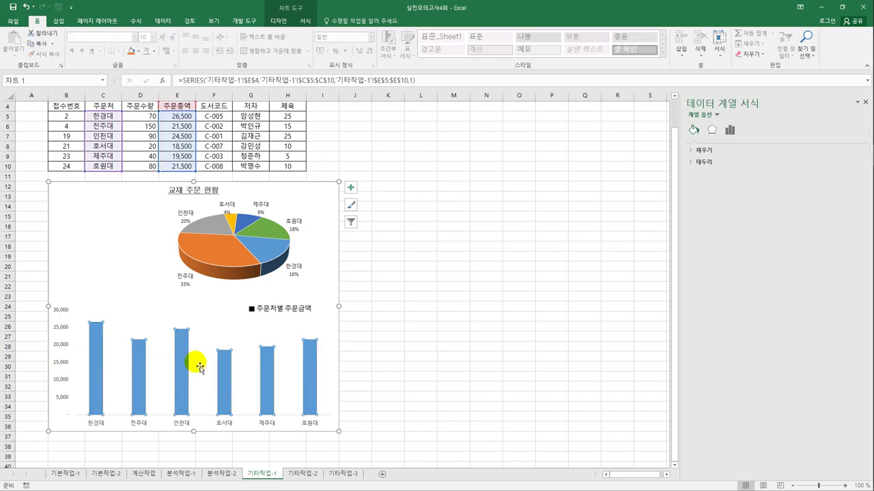
left_click(351, 188)
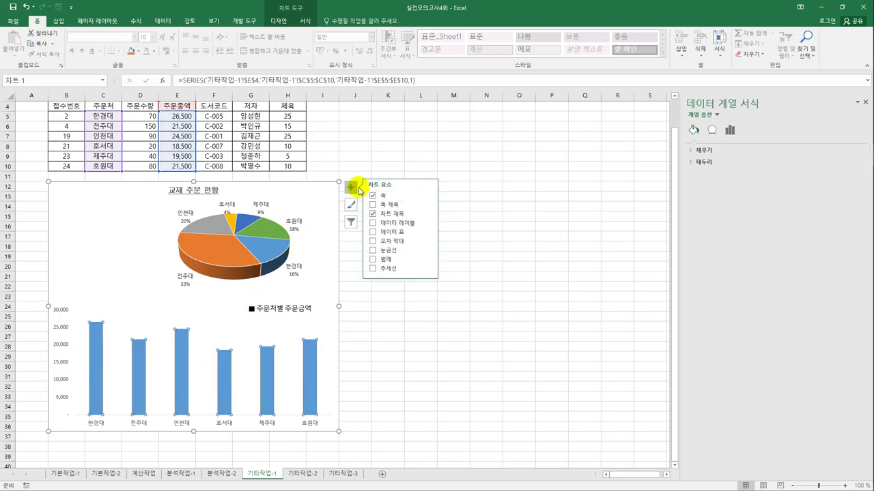
left_click(428, 225)
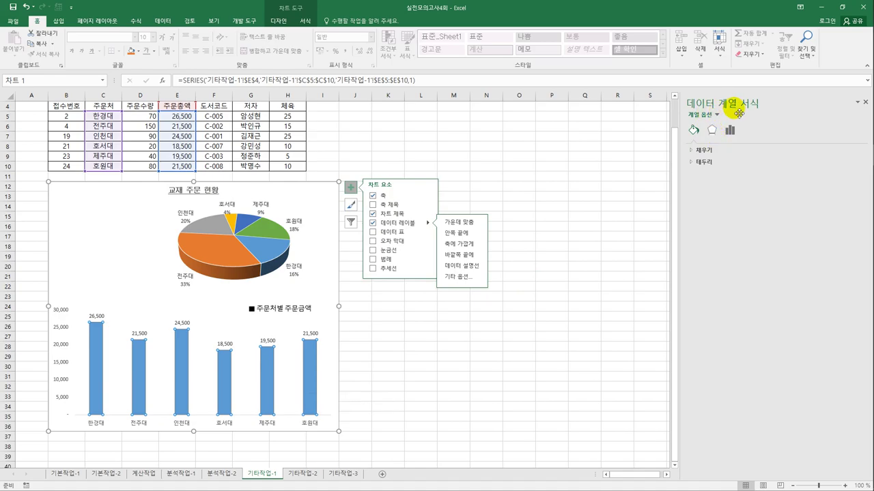
left_click(699, 151)
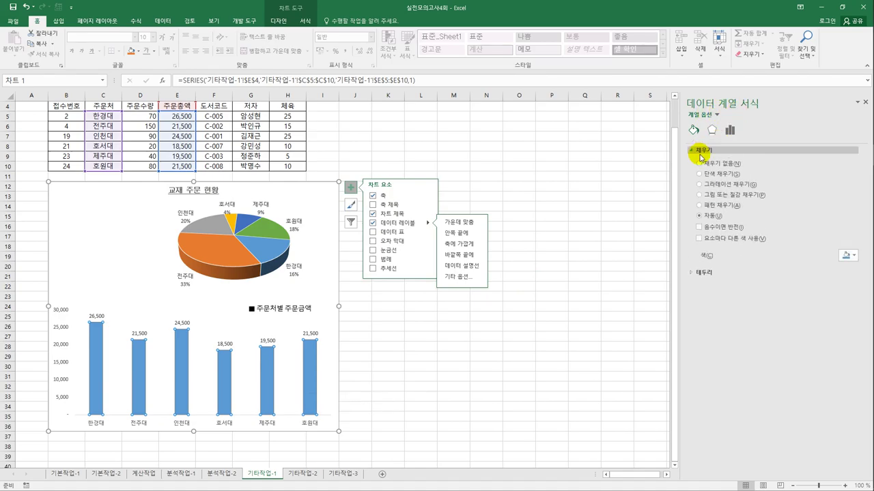
left_click(706, 239)
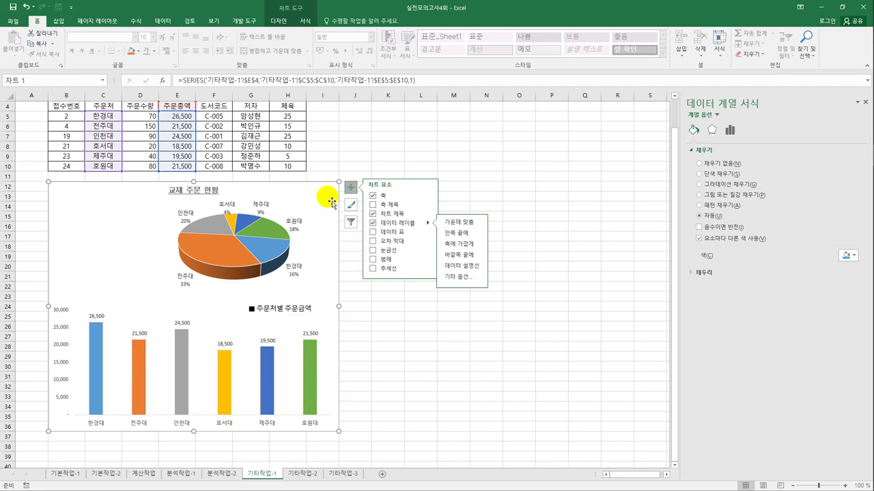
Give the column chart's chart area border rounded corners (둥근 모서리)
left_click(332, 202)
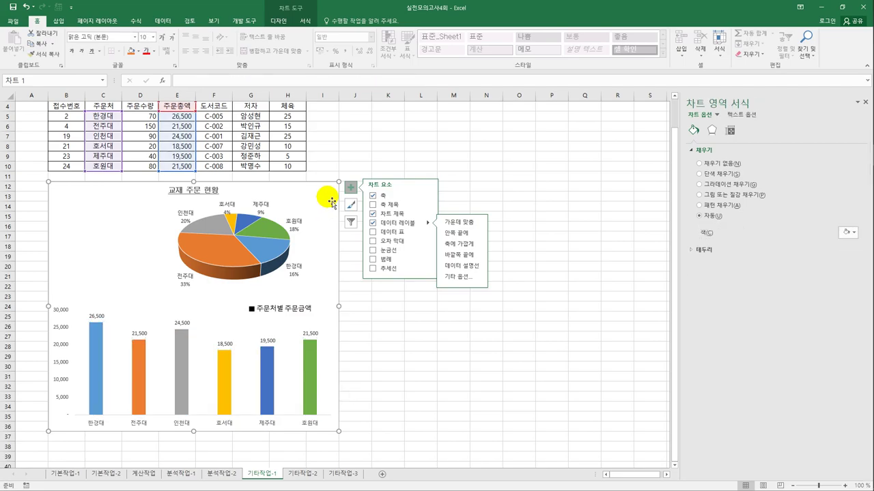
left_click(704, 251)
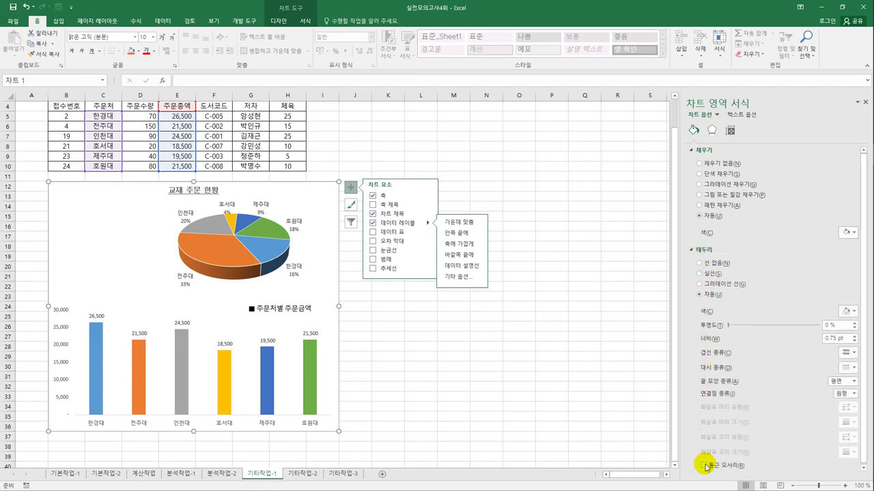
left_click(526, 399)
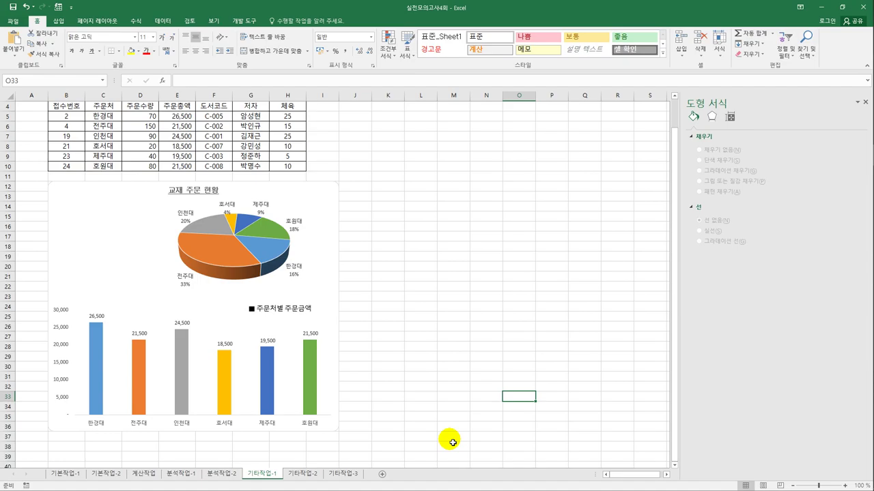
Start recording a macro named 주문일자 on the 기타작업-2 sheet, stored in the current workbook (현재 통합 문서)
left_click(306, 473)
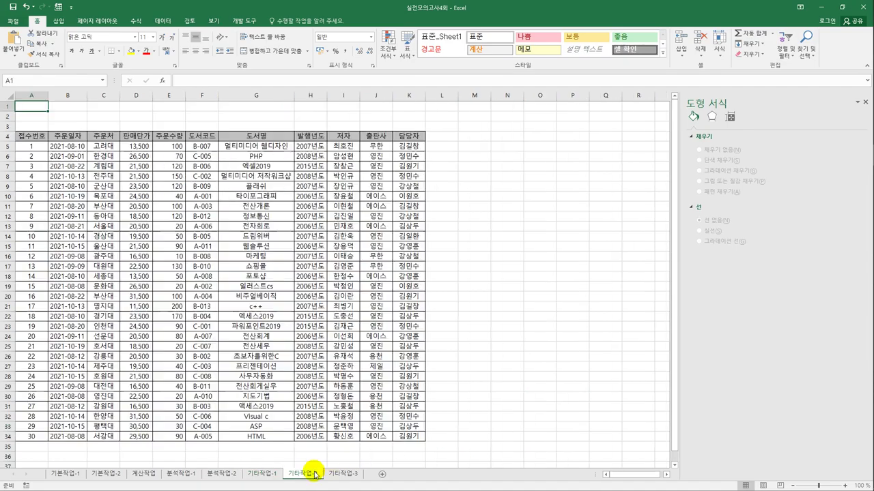
left_click(477, 230)
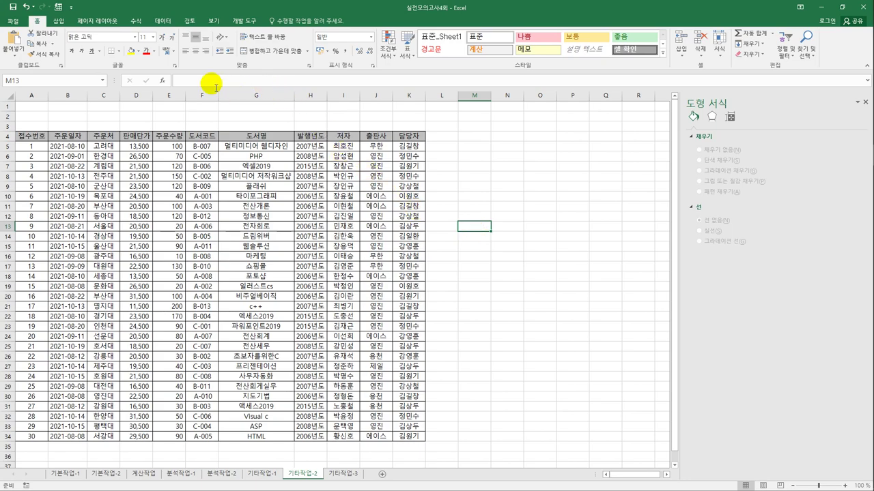
left_click(240, 21)
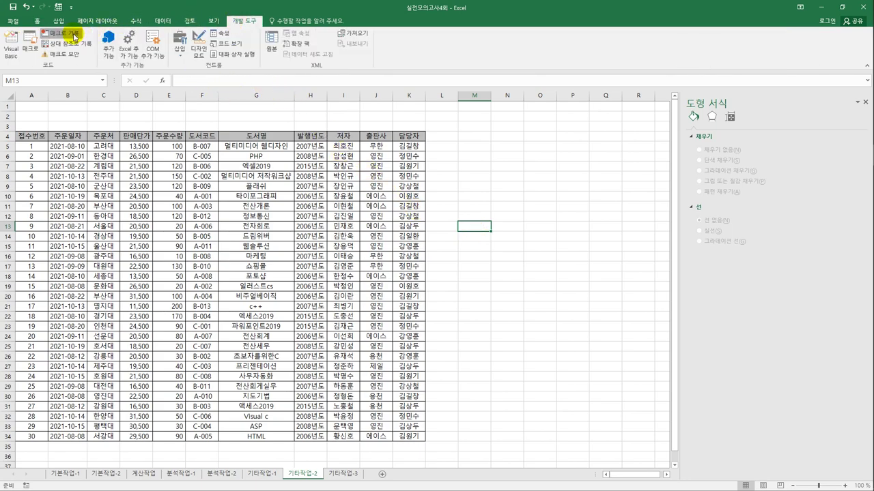
left_click(68, 33)
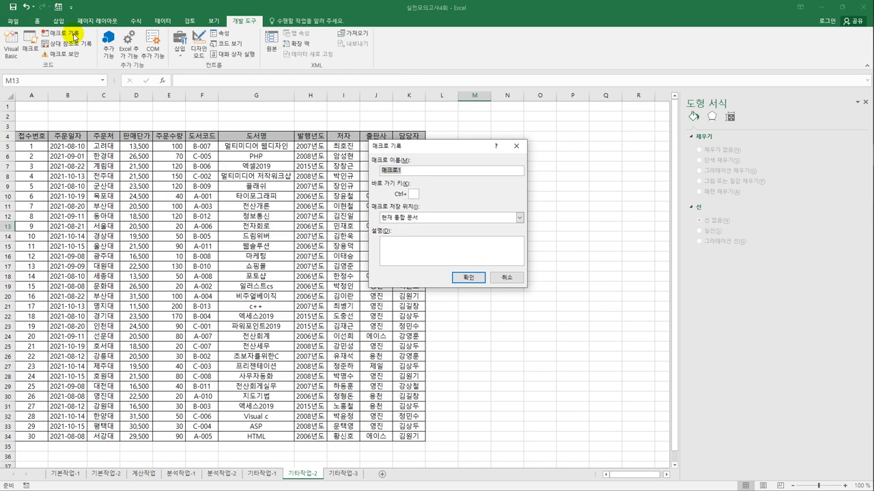
type("주문일자")
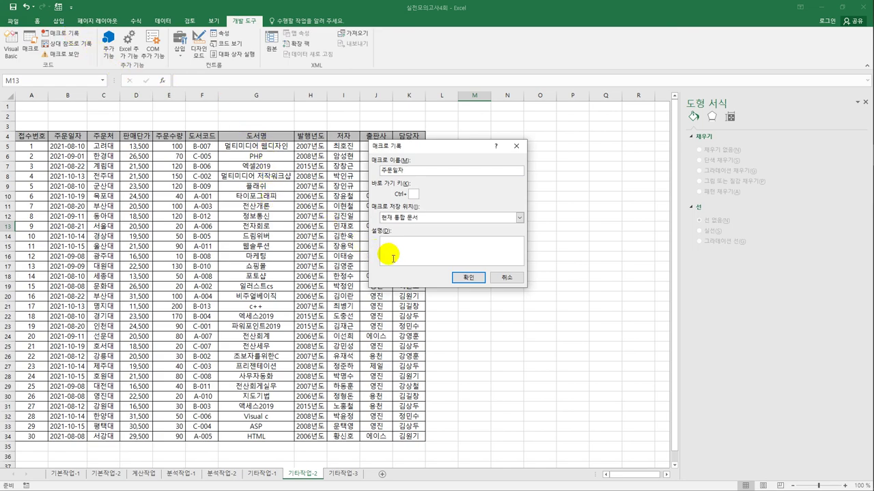
left_click(466, 279)
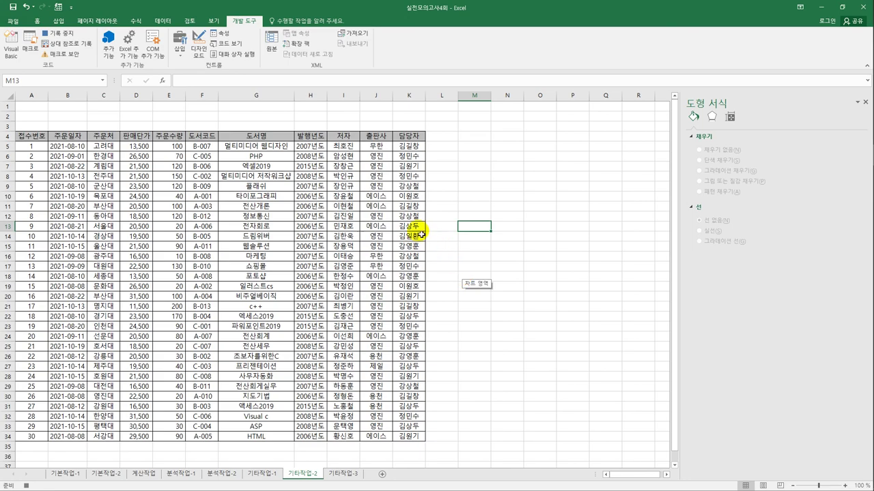
Sort the order table by 주문일자 in ascending order and stop recording the macro
left_click(65, 136)
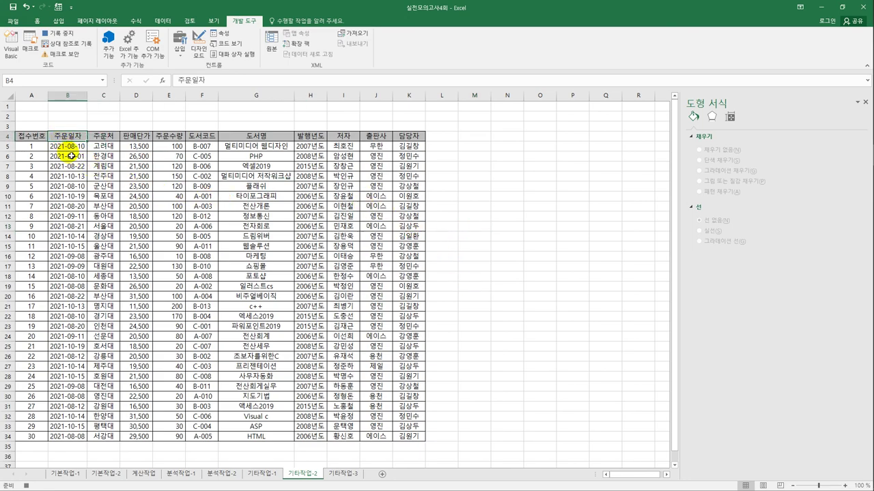
left_click(162, 22)
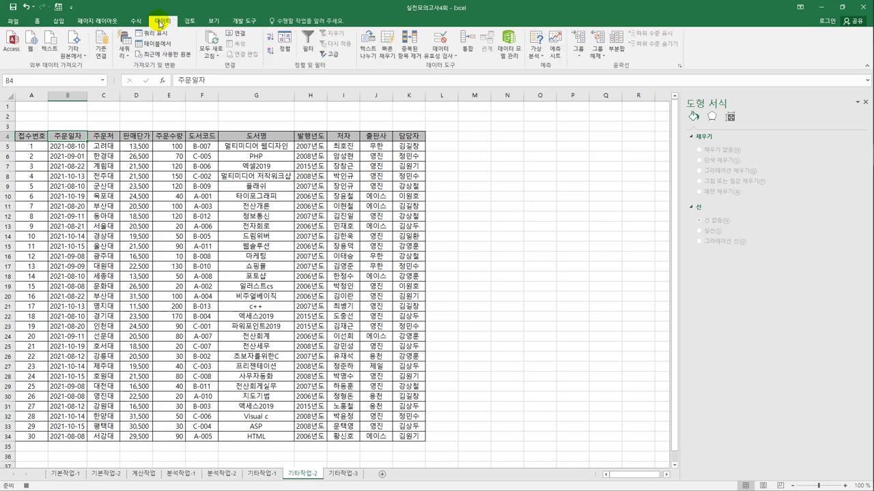
left_click(270, 37)
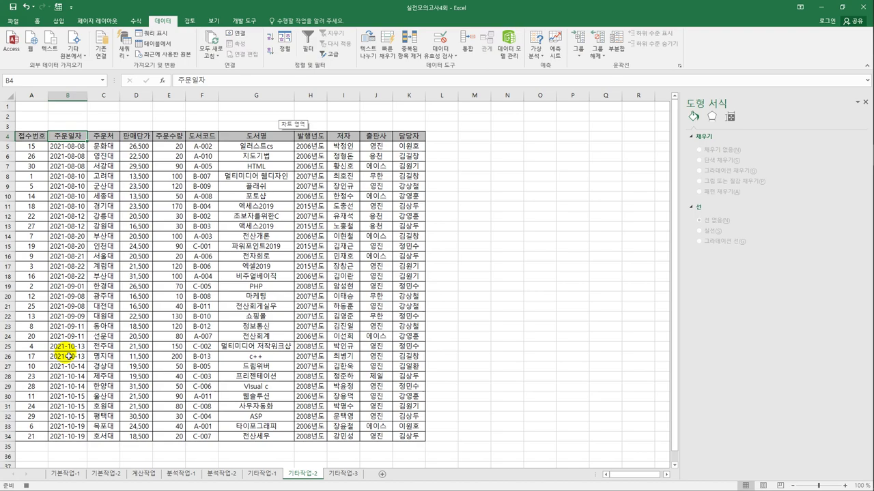
left_click(246, 21)
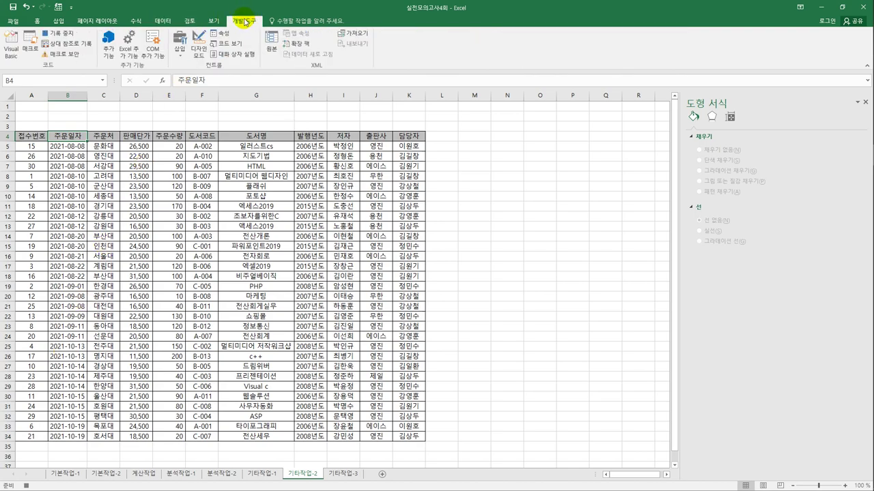
left_click(74, 33)
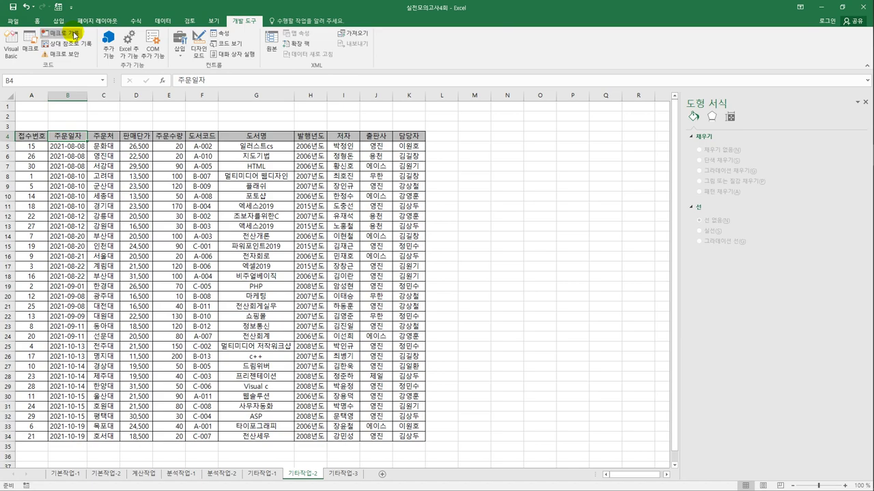
left_click(471, 146)
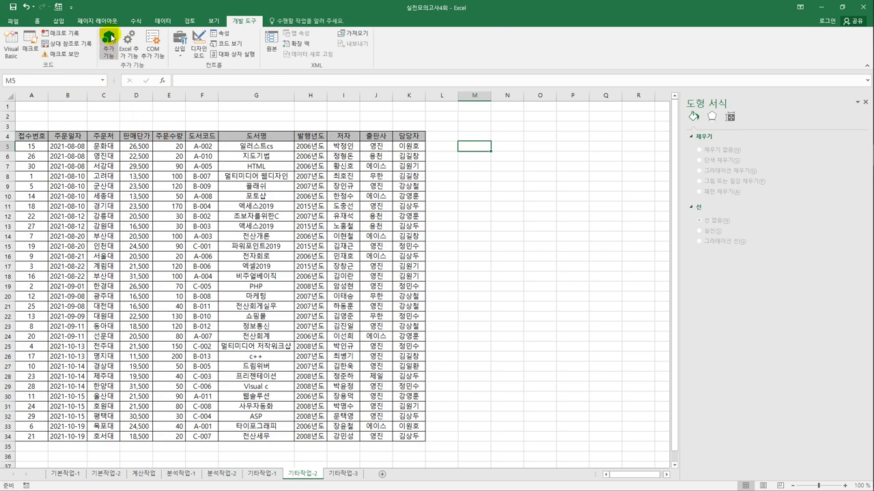
Draw a rectangle over cells H1:I2, 1.16 cm high and 3.81 cm wide, and label it 주문일자
left_click(59, 24)
left_click(123, 43)
left_click(121, 123)
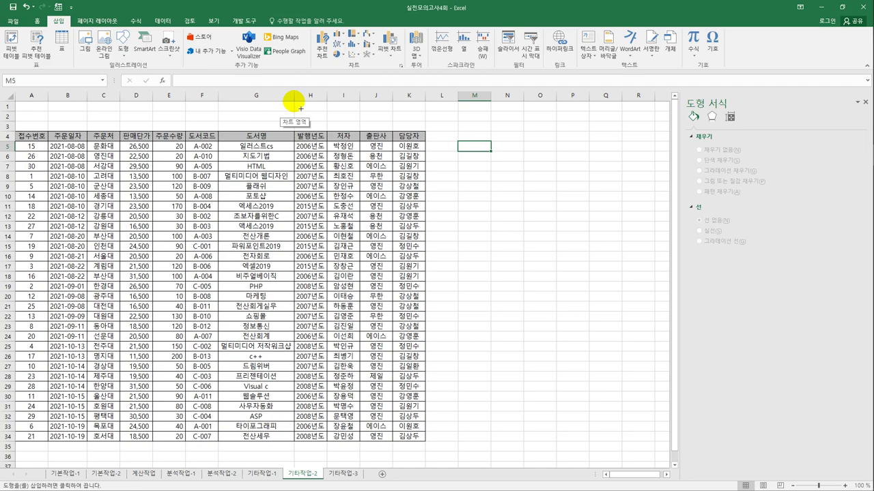
left_click_drag(294, 101, 350, 123)
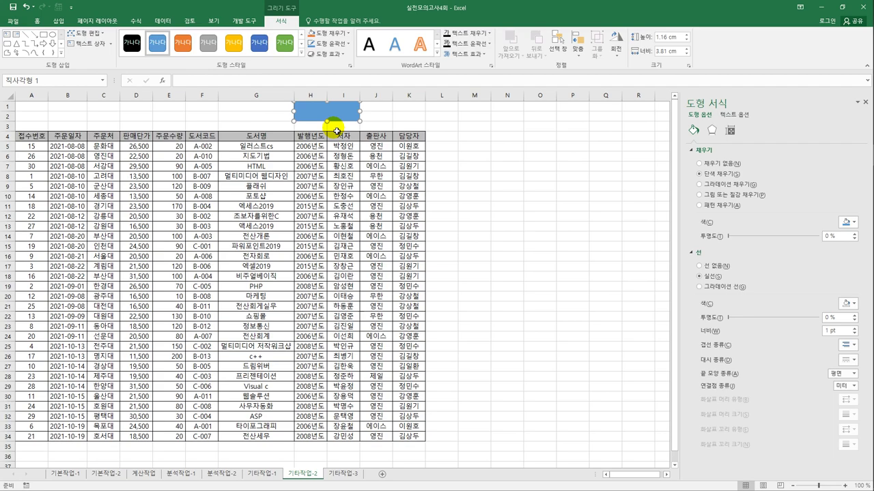
type("주문일자")
Assign the 주문일자 macro to the rectangle and close the shape formatting pane
left_click(346, 110)
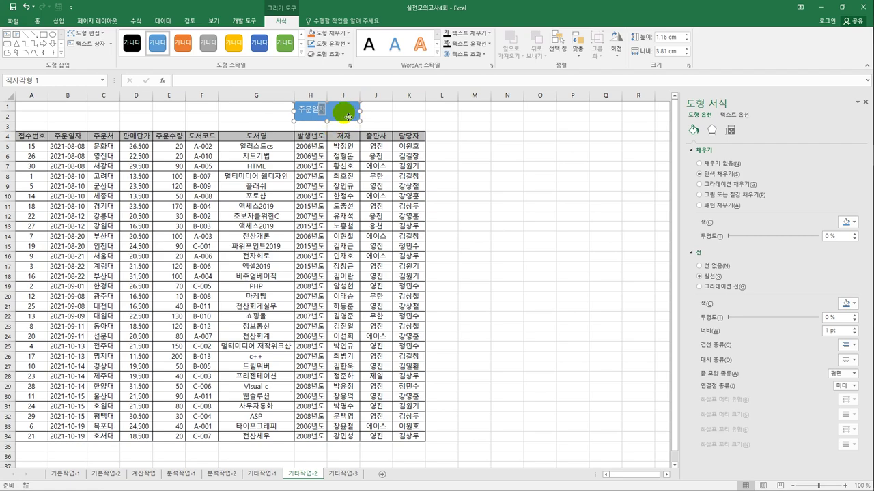
right_click(348, 117)
left_click(382, 232)
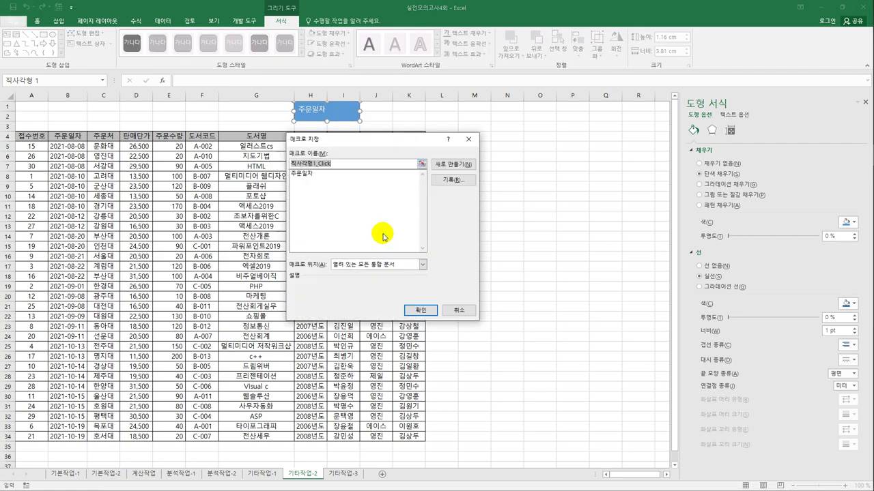
left_click(325, 174)
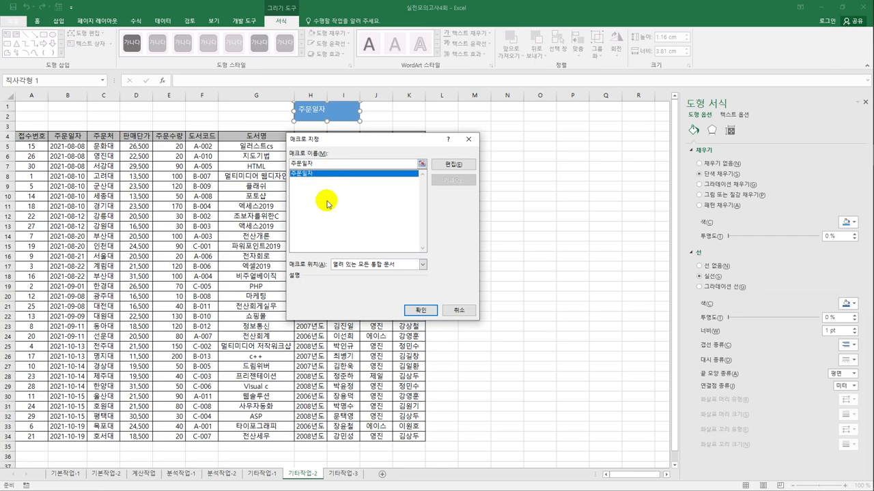
left_click(417, 311)
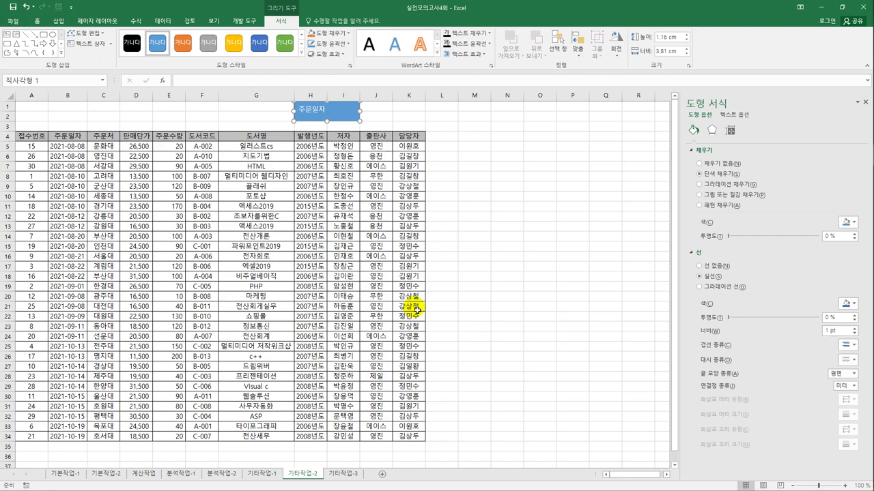
left_click(482, 186)
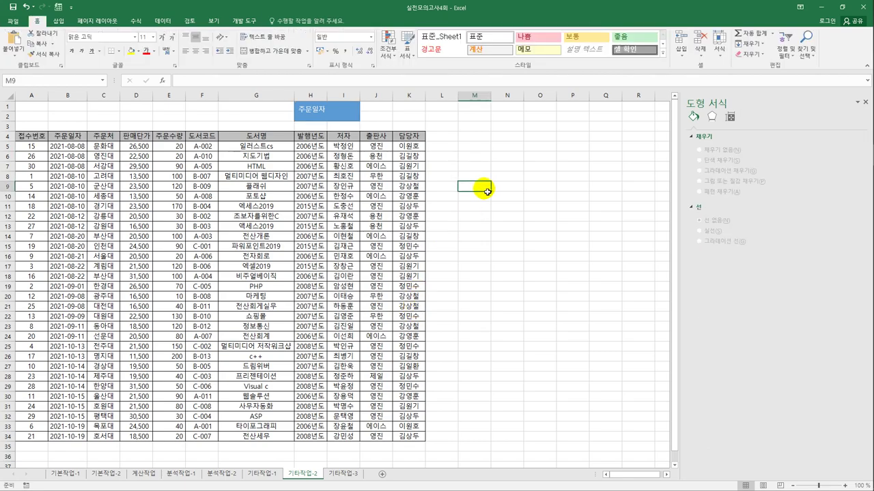
left_click(865, 102)
left_click(486, 136)
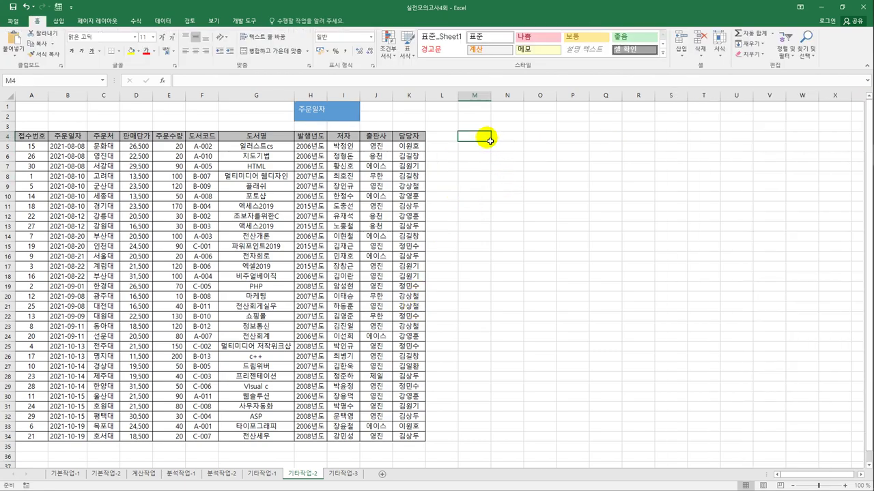
Start recording a macro named 도서명, stored in the current workbook (현재 통합 문서)
left_click(243, 21)
left_click(64, 34)
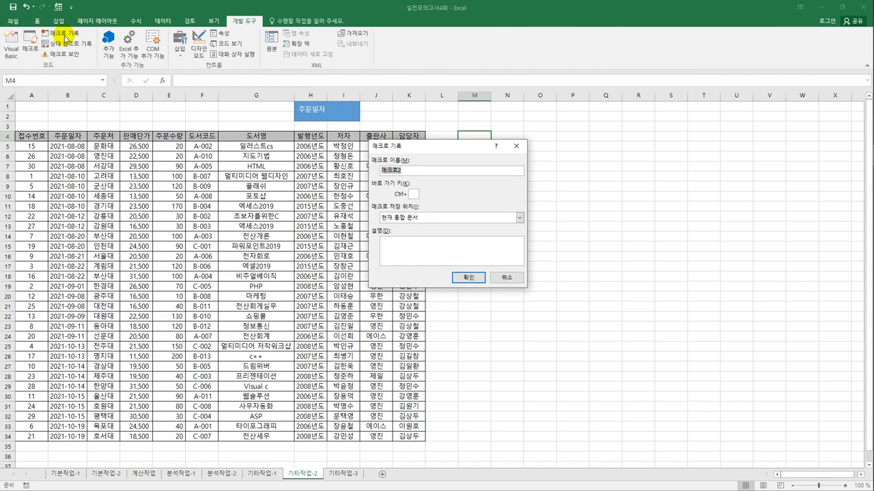
type("ㅌ")
type("서명")
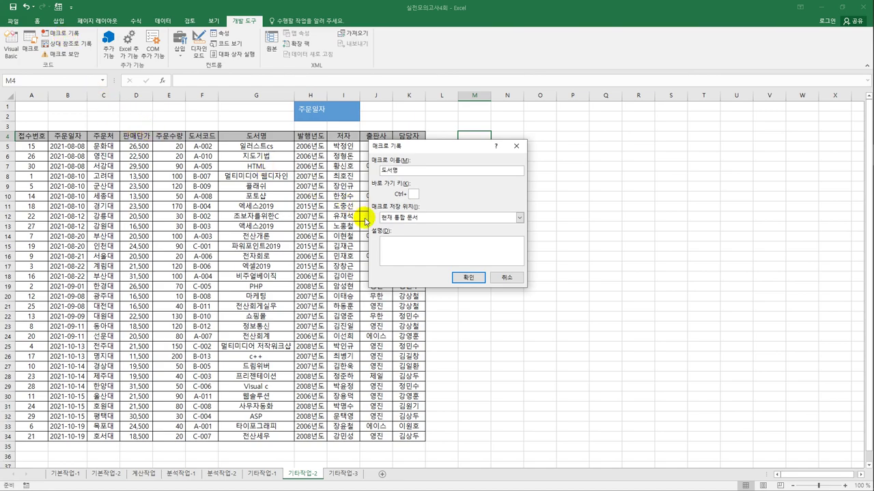
left_click(457, 277)
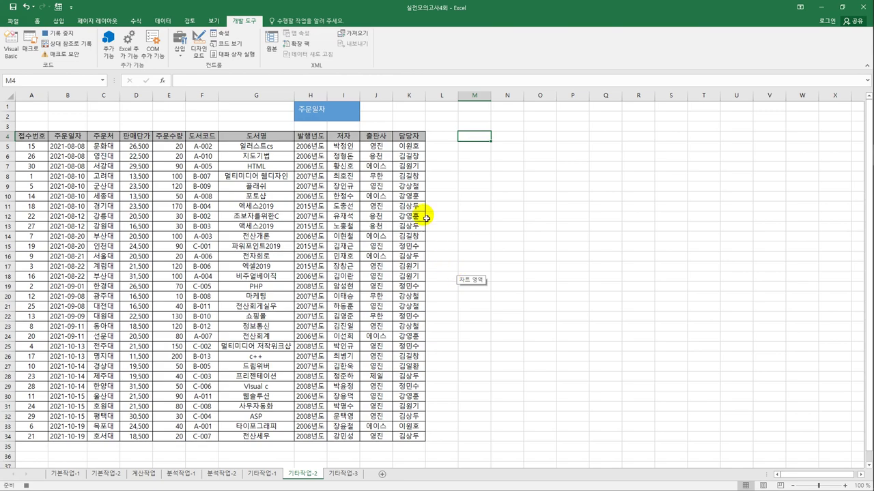
Sort the order table by 도서명 in ascending order and stop recording the macro
left_click(248, 138)
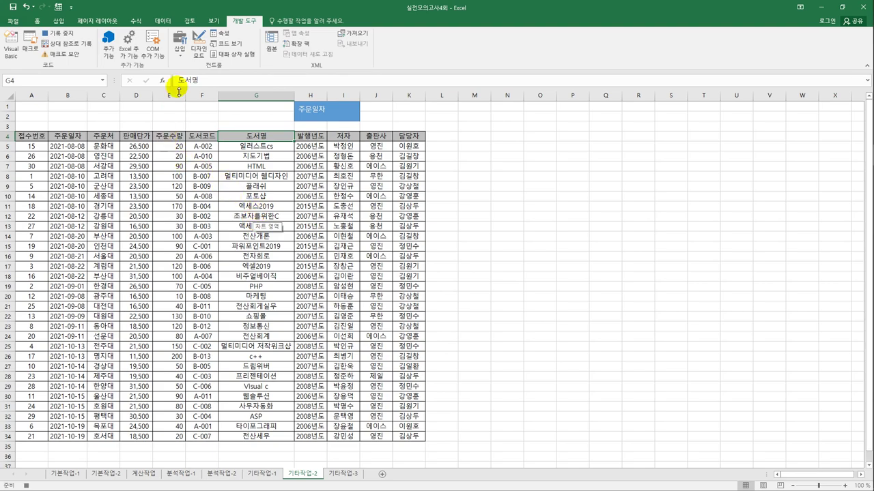
left_click(161, 21)
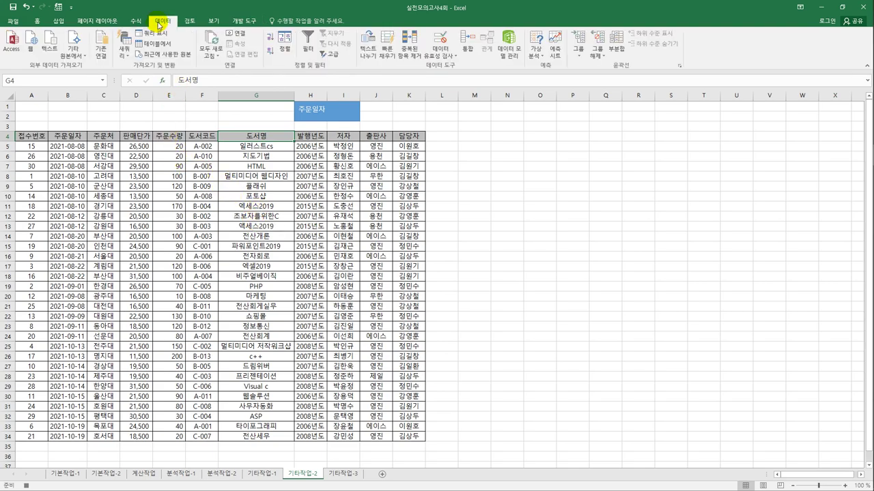
left_click(270, 39)
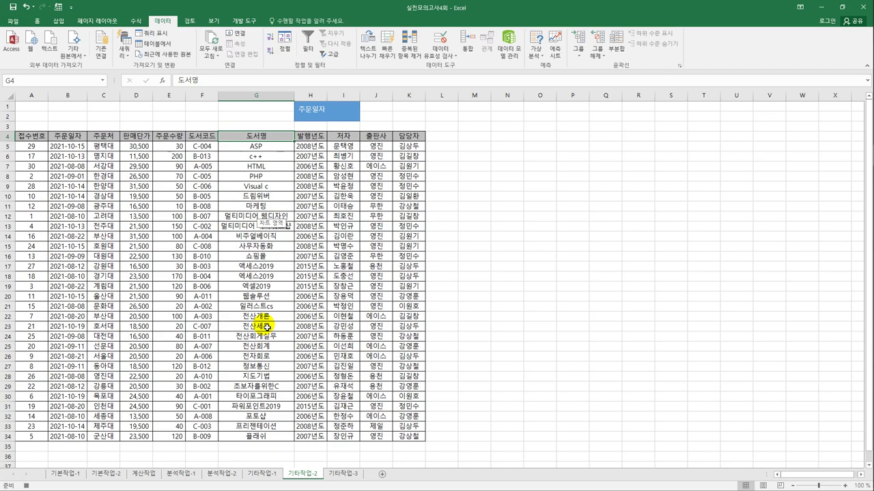
left_click(247, 22)
left_click(58, 33)
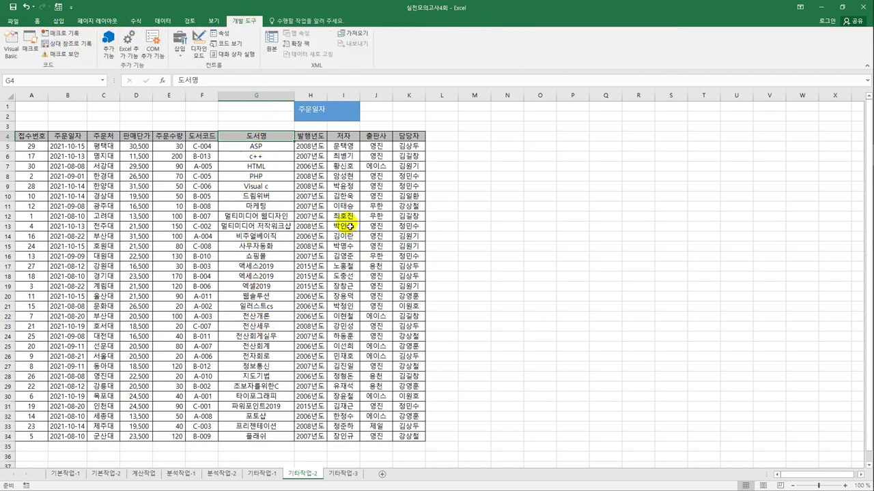
left_click(468, 238)
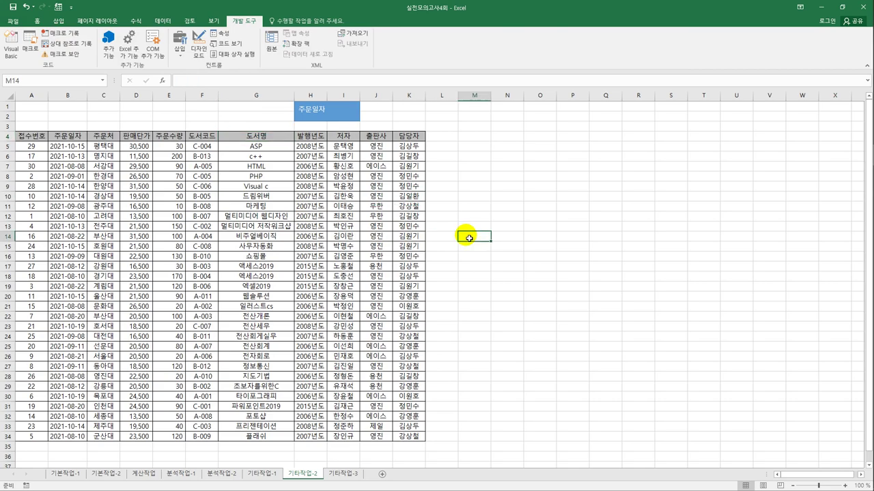
Draw a rectangle over cells J1:K2, 1.16 cm high and 3.81 cm wide, and label it 도서명
left_click(61, 22)
left_click(121, 45)
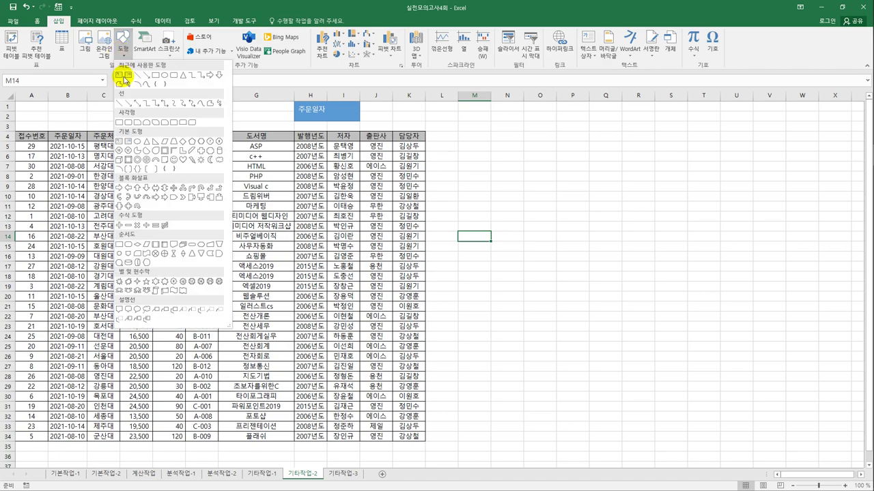
left_click(121, 123)
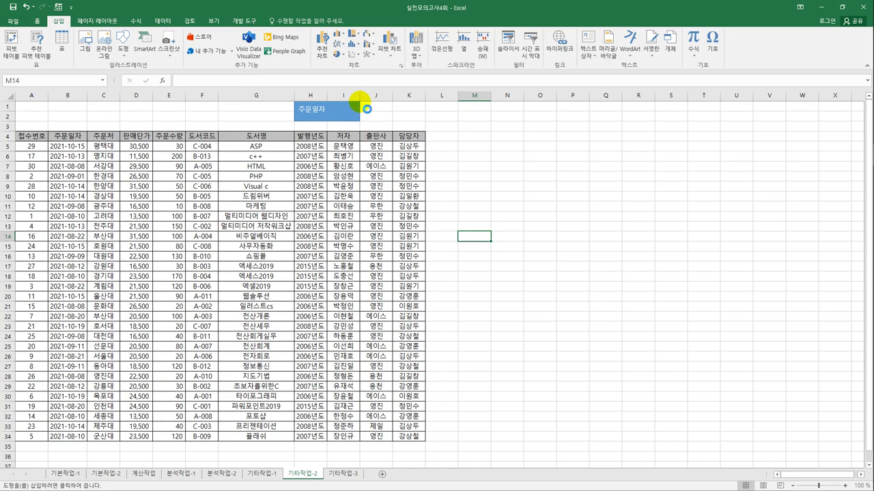
left_click(358, 110)
key("alt")
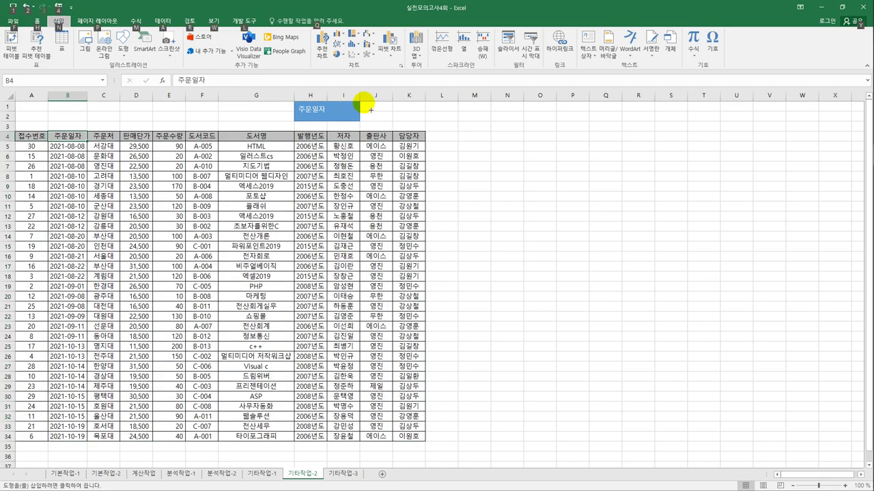
key("alt")
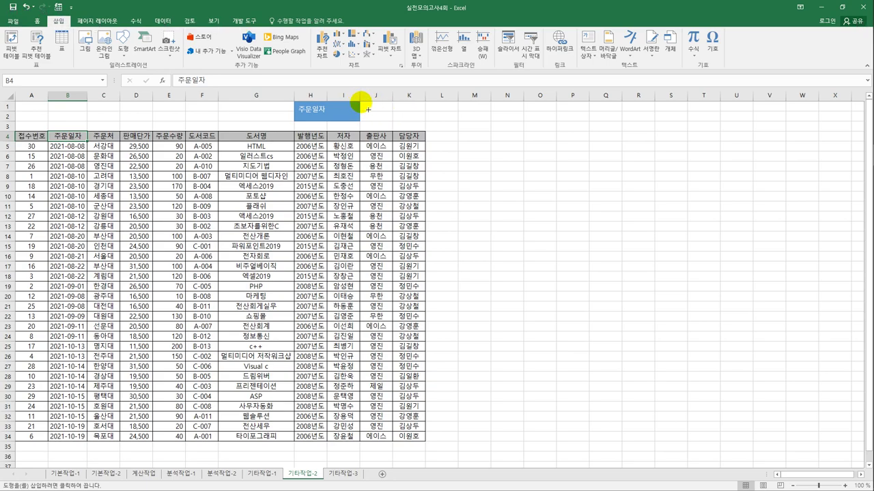
key("alt")
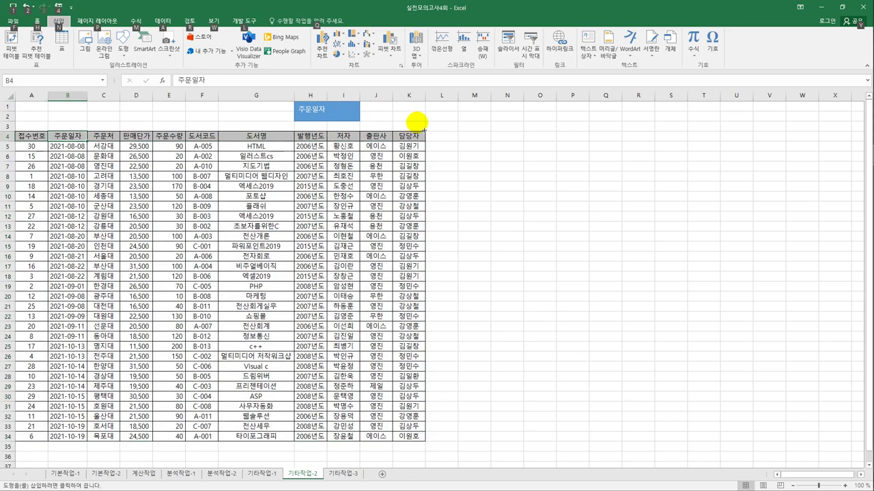
left_click_drag(422, 120, 359, 101)
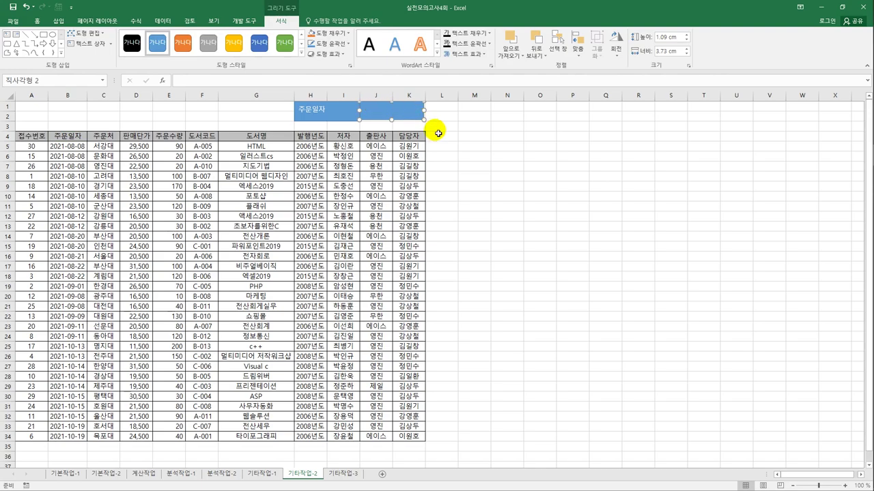
mouse_move(424, 121)
left_mouse_down()
mouse_move(432, 126)
mouse_move(426, 117)
left_mouse_up()
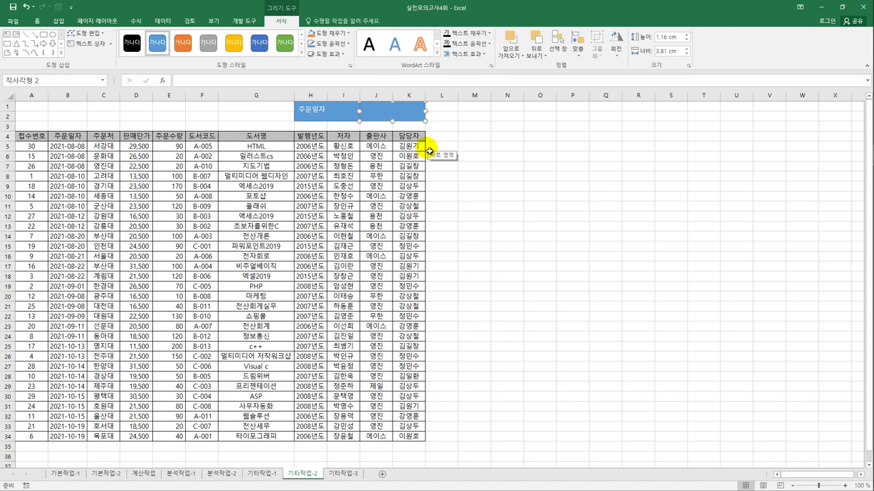
type("ㄷ")
type("서며")
Assign the 도서명 macro to the new rectangle and deselect the shape
right_click(414, 114)
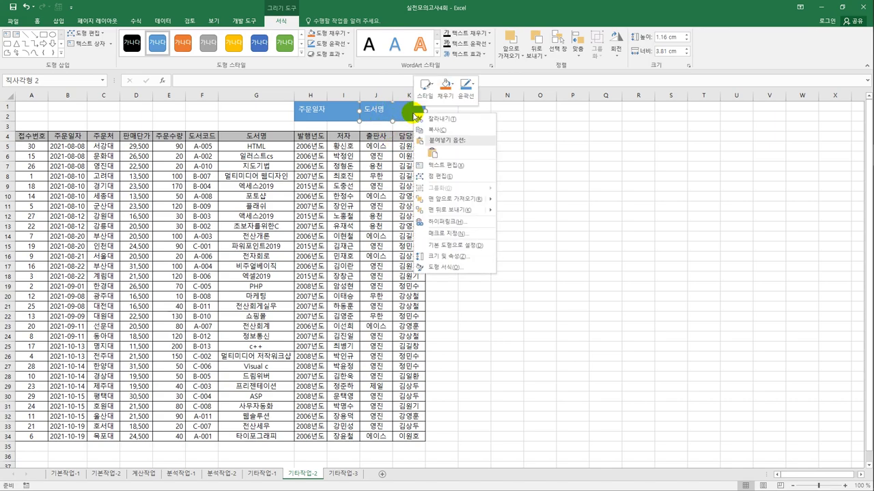
left_click(463, 234)
left_click(383, 172)
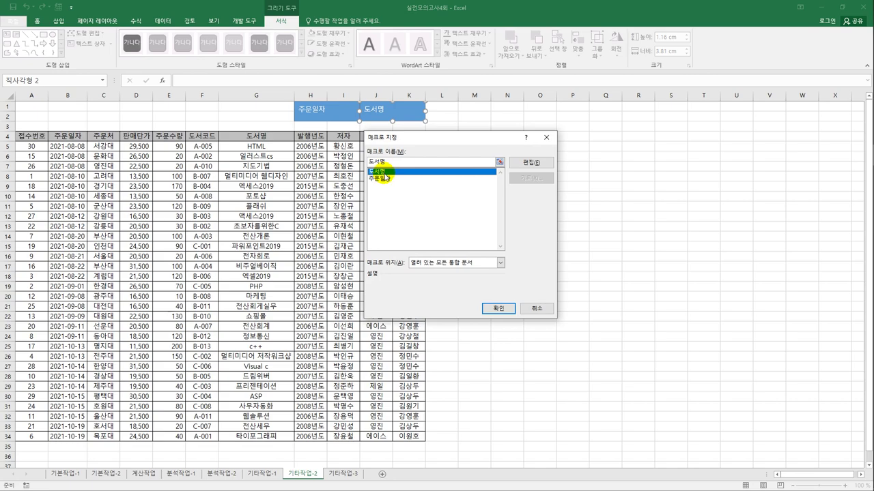
left_click(499, 308)
left_click(489, 276)
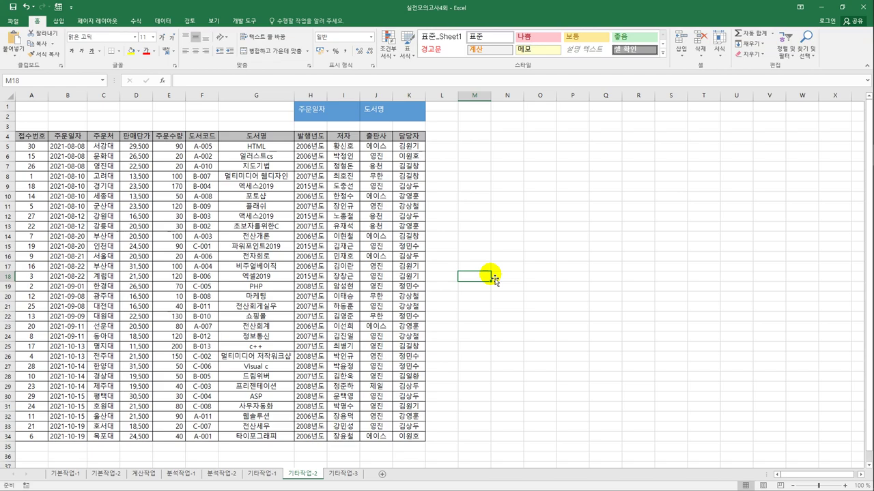
On the 기타작업-3 sheet, turn on design mode and open the click event code of the 도서구입입력 button
left_click(353, 478)
left_click(367, 405)
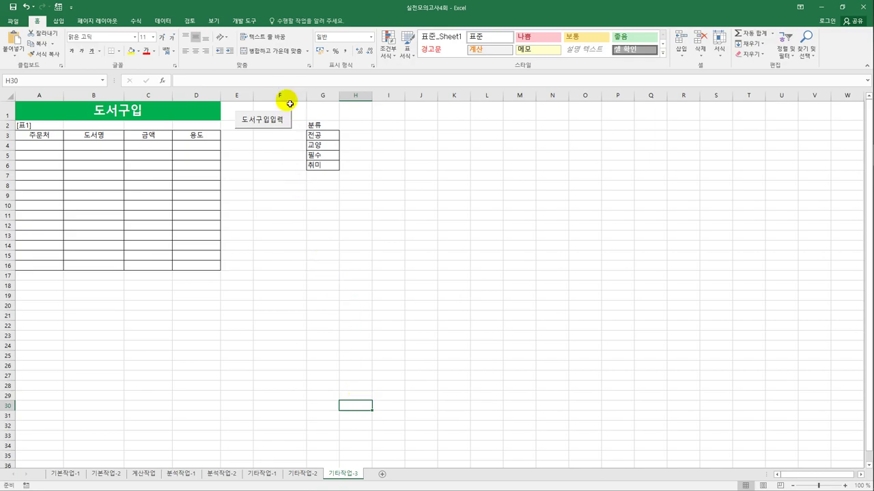
left_click(249, 21)
left_click(198, 45)
left_click(267, 128)
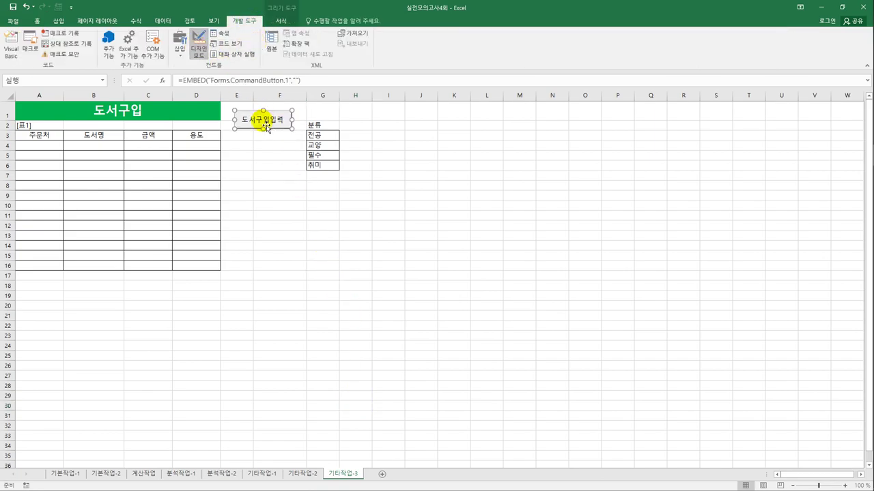
double_click(268, 128)
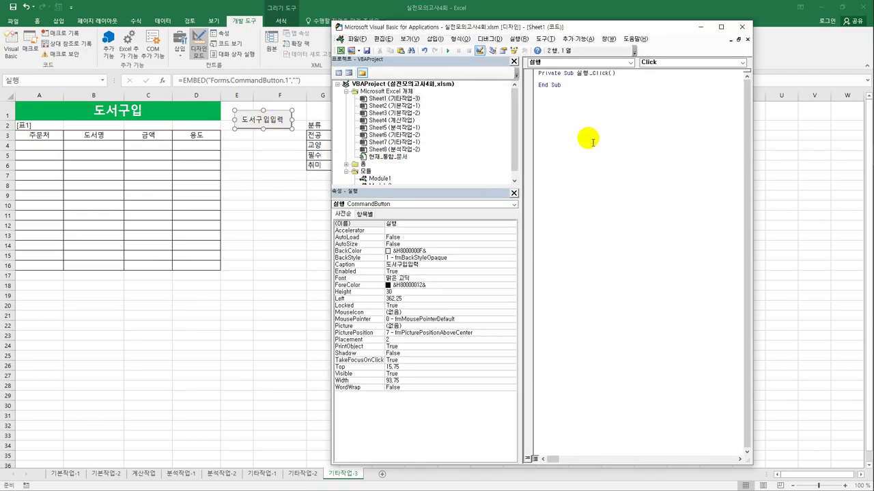
Add the statement 도서구입.Show to the 실행_Click procedure
key("Tab")
type("도서구입.")
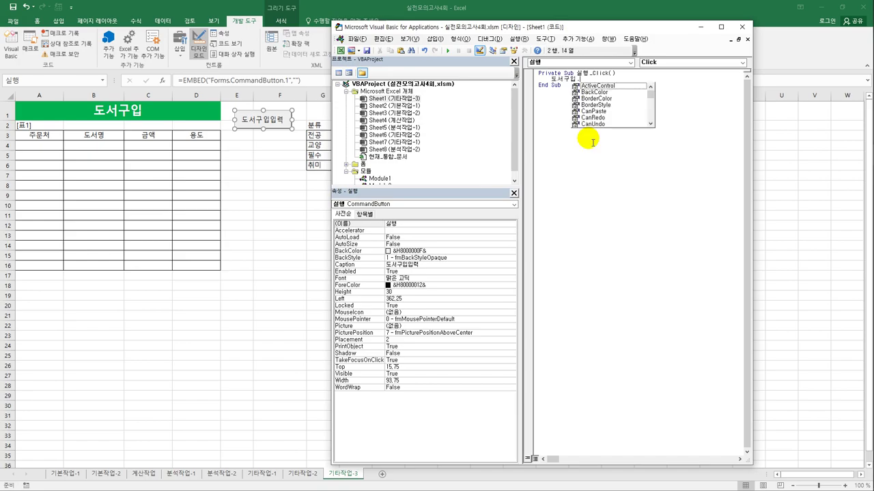
type("Show")
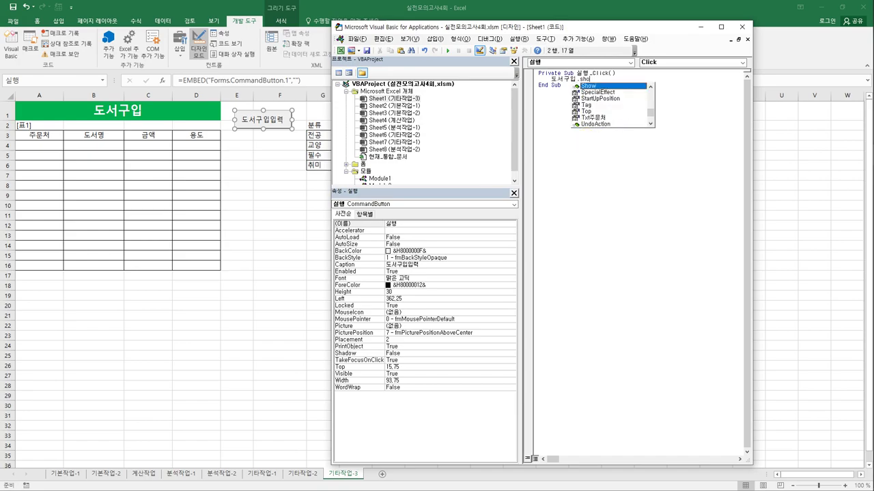
key("Tab")
left_click(588, 142)
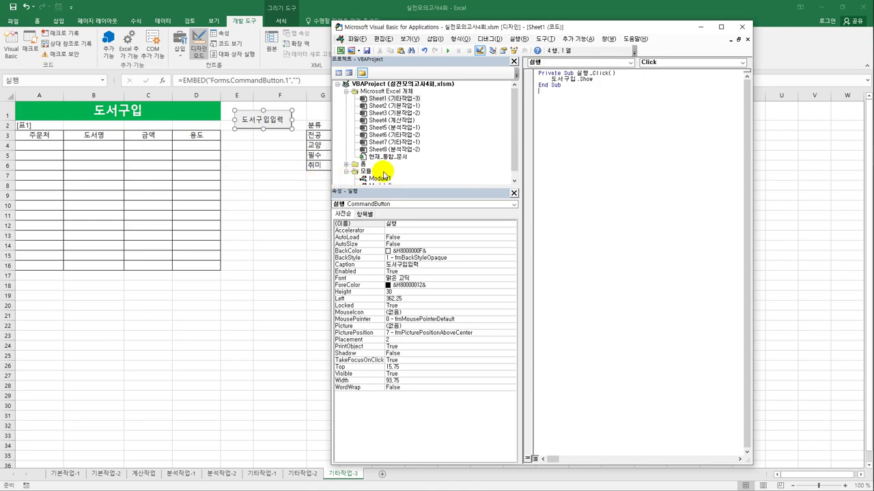
Open the code of the 도서구입 form and create its UserForm_Initialize event procedure
double_click(363, 164)
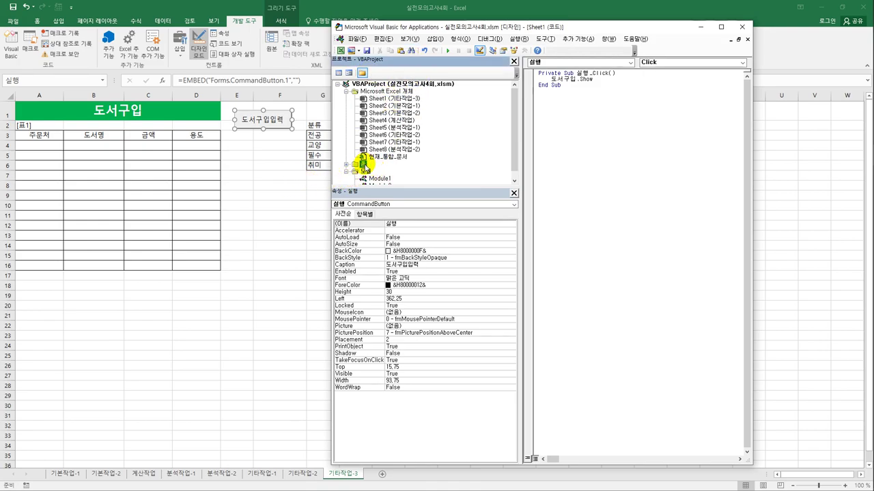
left_click(377, 172)
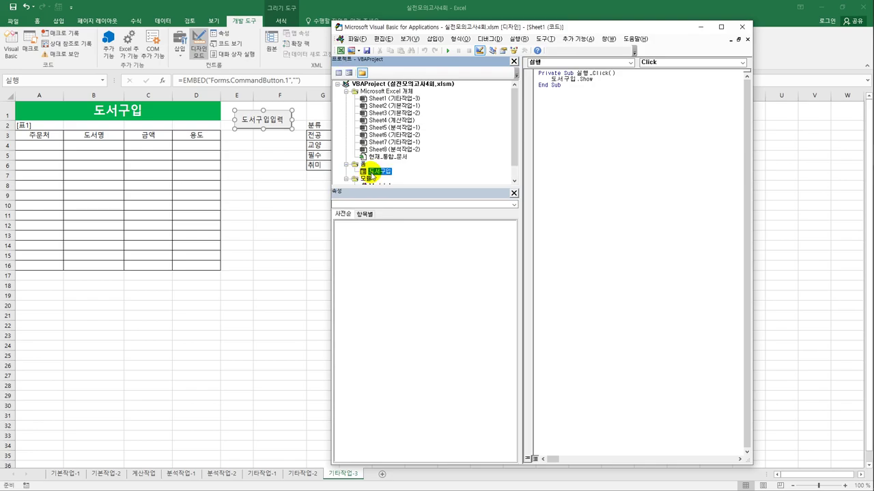
left_click(338, 73)
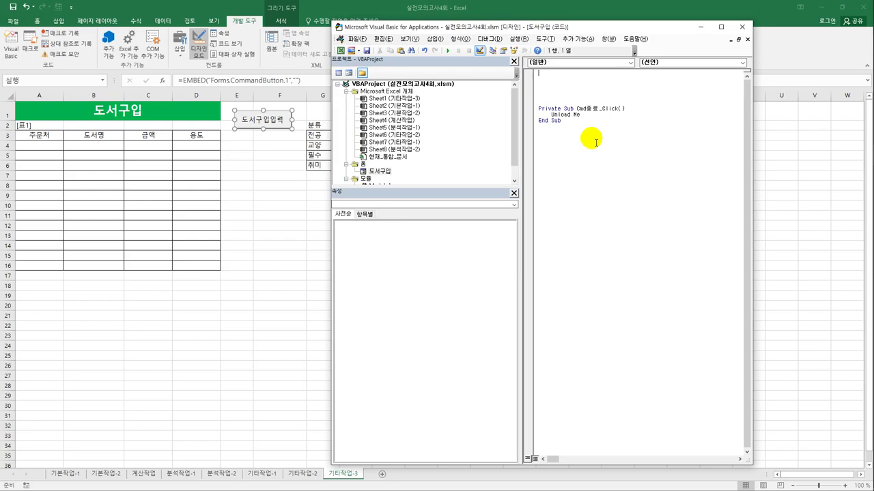
left_click(630, 62)
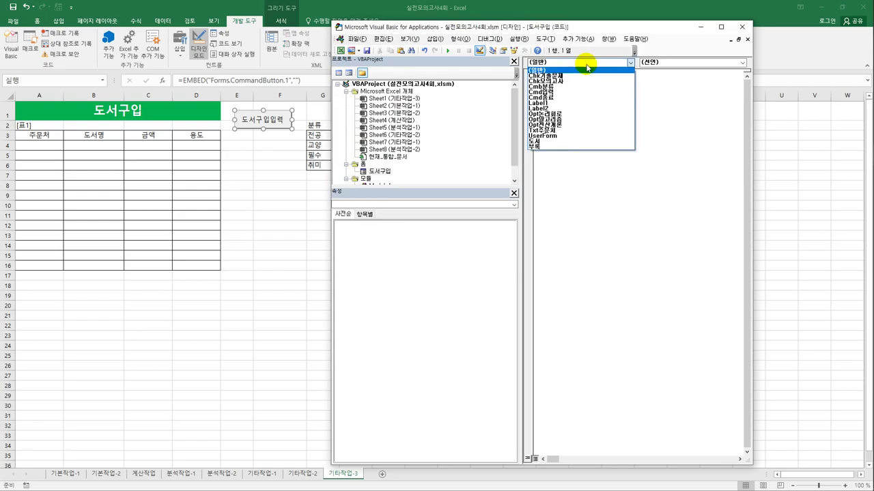
left_click(561, 136)
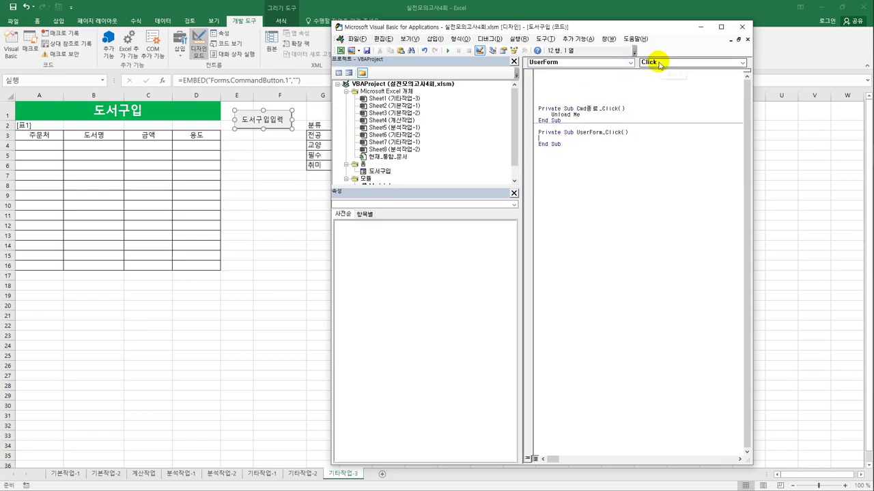
left_click(660, 65)
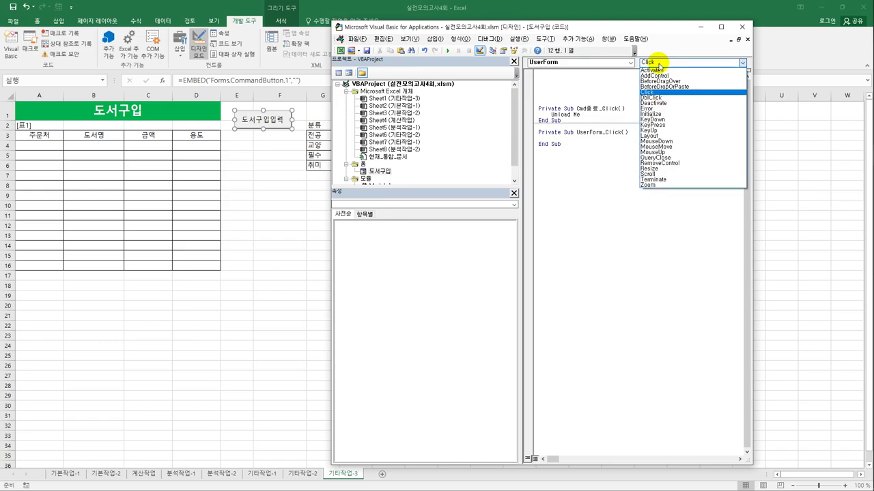
left_click(663, 112)
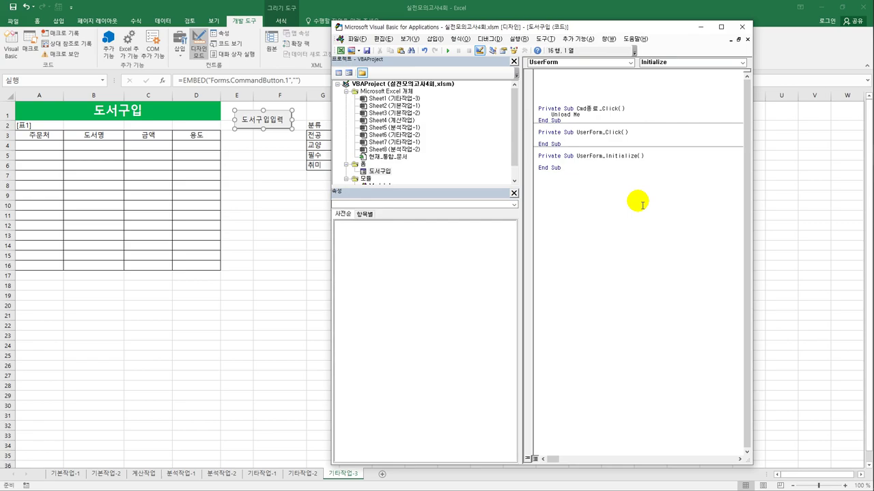
In UserForm_Initialize, set the row source of Cmb분류 to "G3:G6"
type("cmb분류.row")
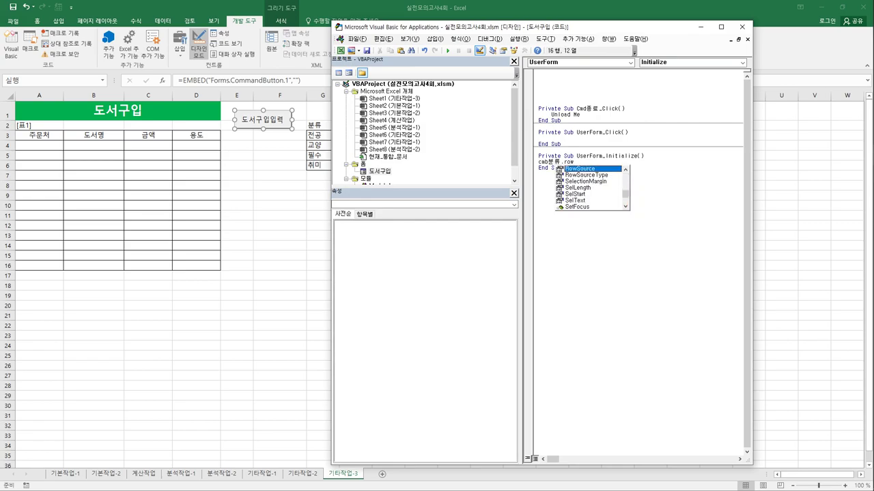
key("Tab")
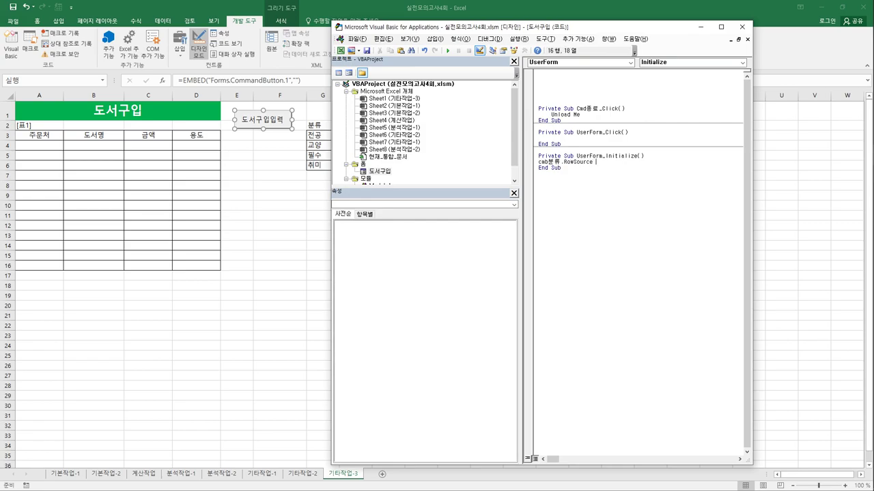
type("= \"G3:G6\"")
key("Return")
Add the statement Txt주문처.SetFocus below the row source line in UserForm_Initialize
type("txt주문처")
type(".")
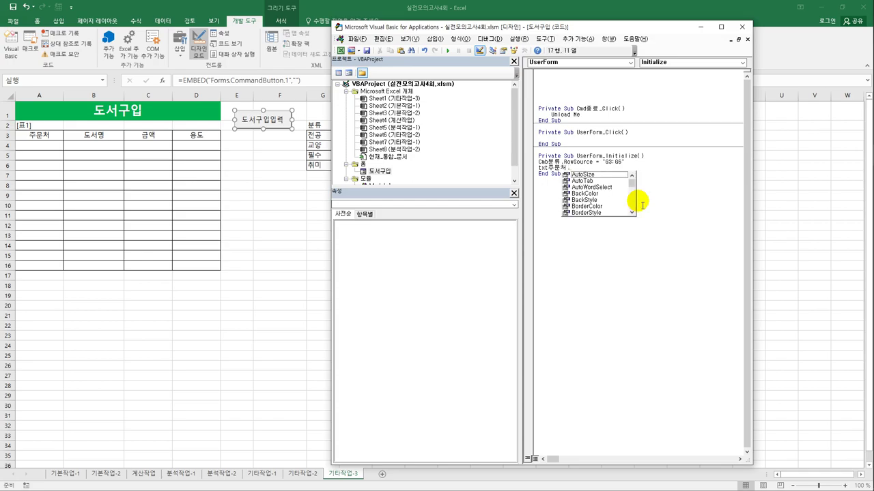
type("ㄴ")
type("set")
key("Tab")
key("Down")
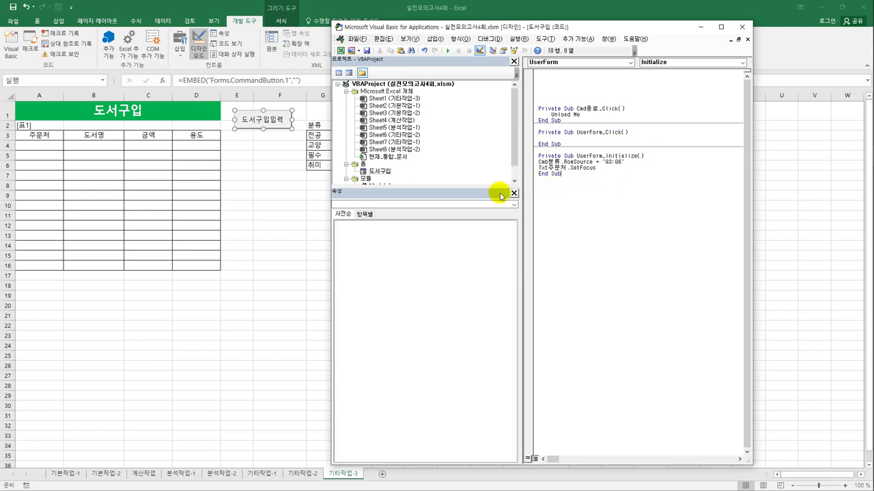
Check the book option and supplement checkbox names on the 도서구입 form and create the Cmd입력_Click event procedure
double_click(381, 171)
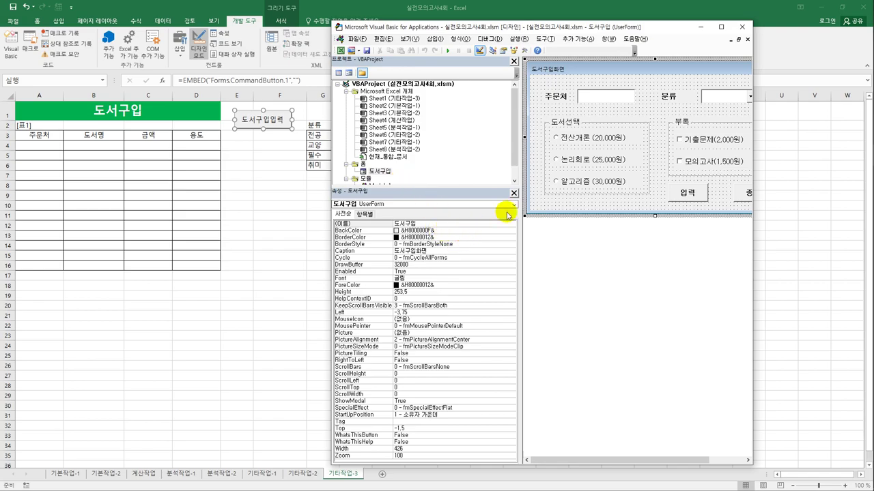
left_click(582, 141)
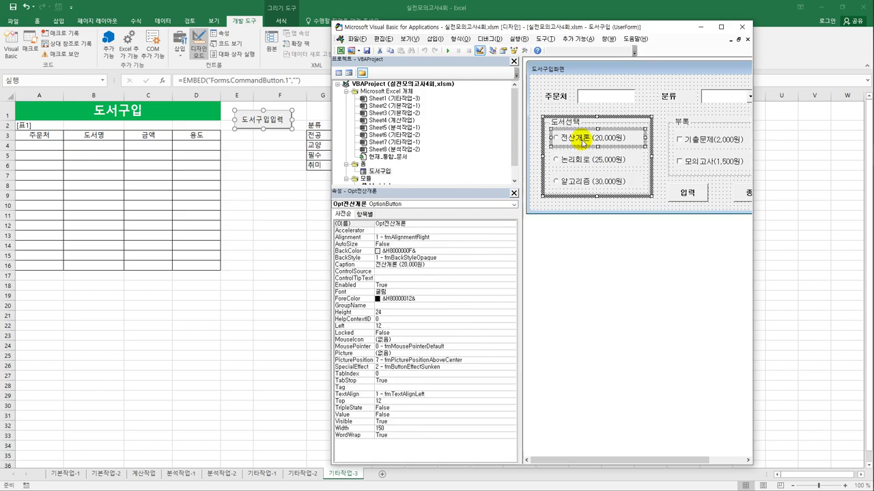
left_click(707, 144)
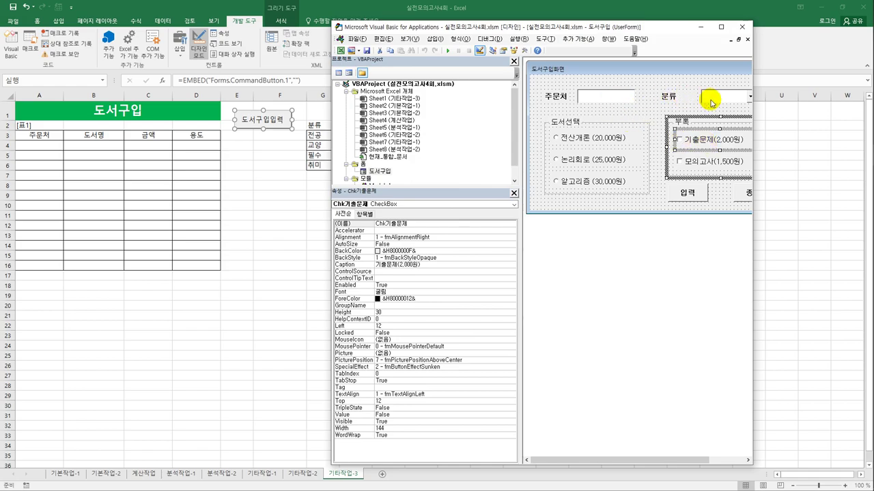
left_click(693, 196)
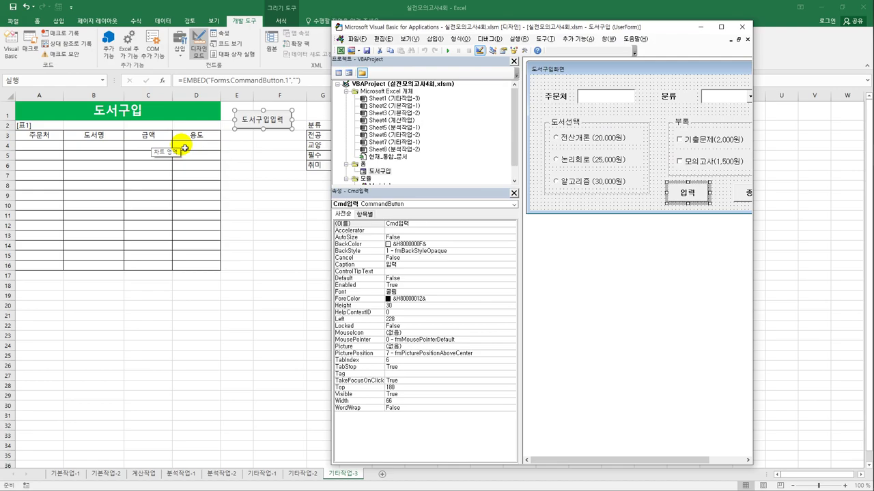
double_click(679, 196)
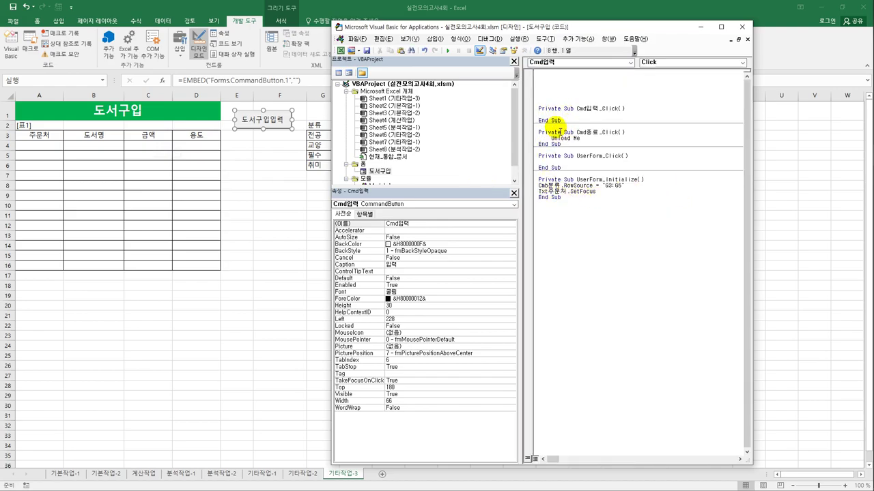
Check the header area around A3 on 기타작업-3 and add i = Range("A3").CurrentRegion.Rows.Count + 1 to Cmd입력_Click
left_click(43, 136)
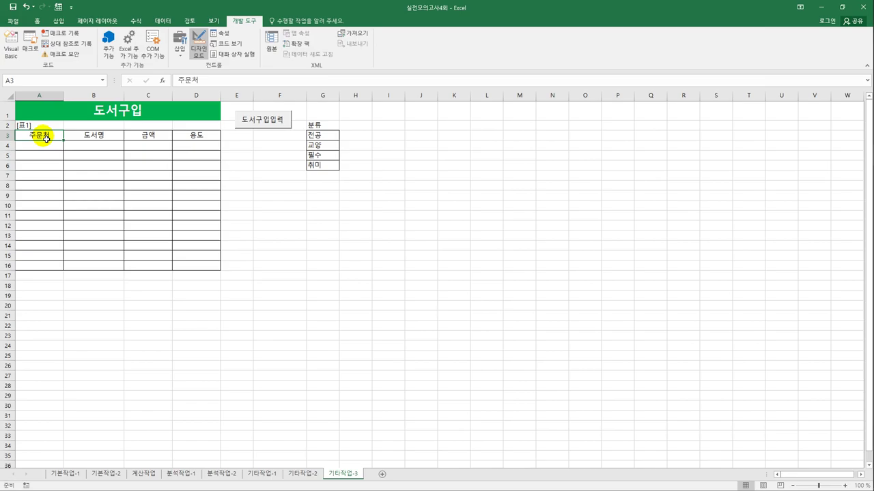
left_click_drag(45, 137, 190, 114)
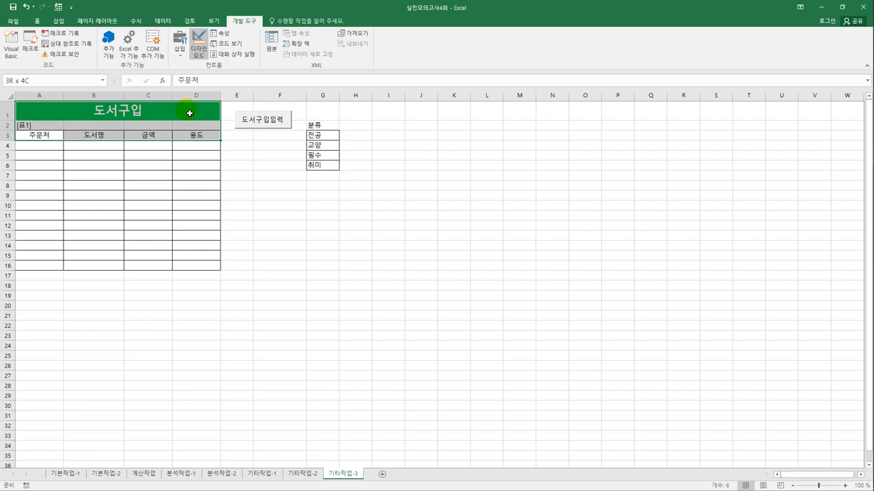
left_click(32, 150)
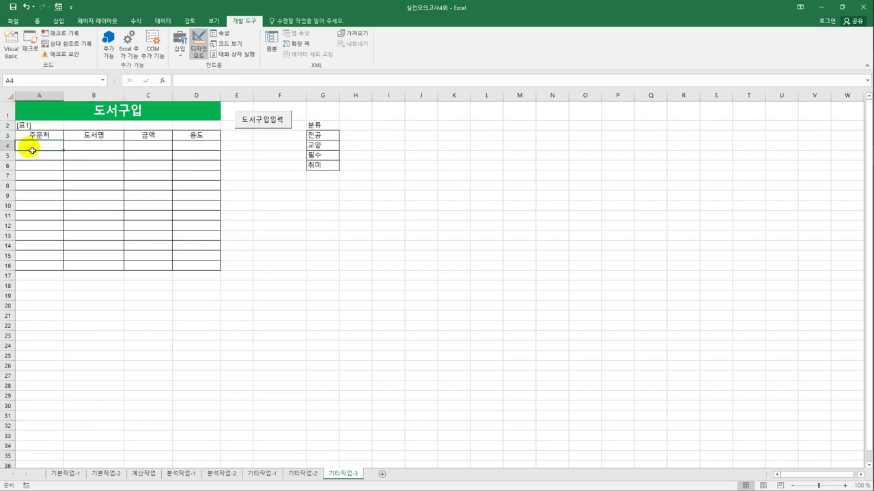
left_click(11, 48)
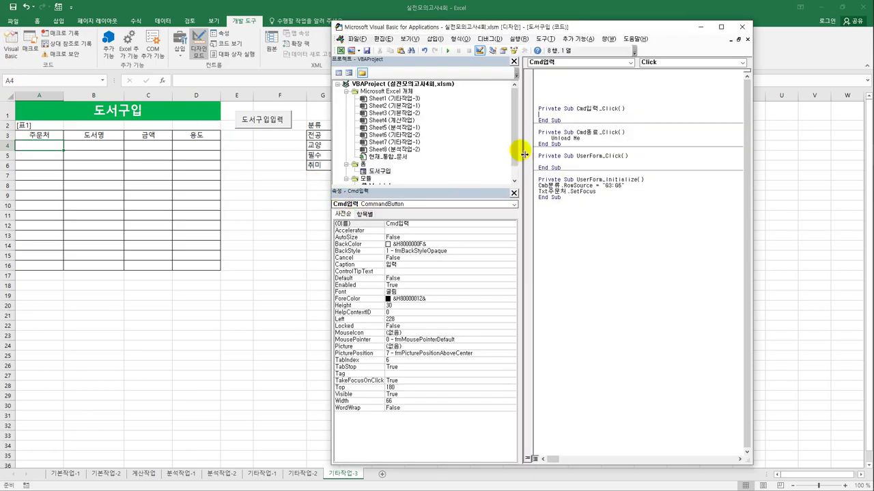
key("Tab")
type("i ")
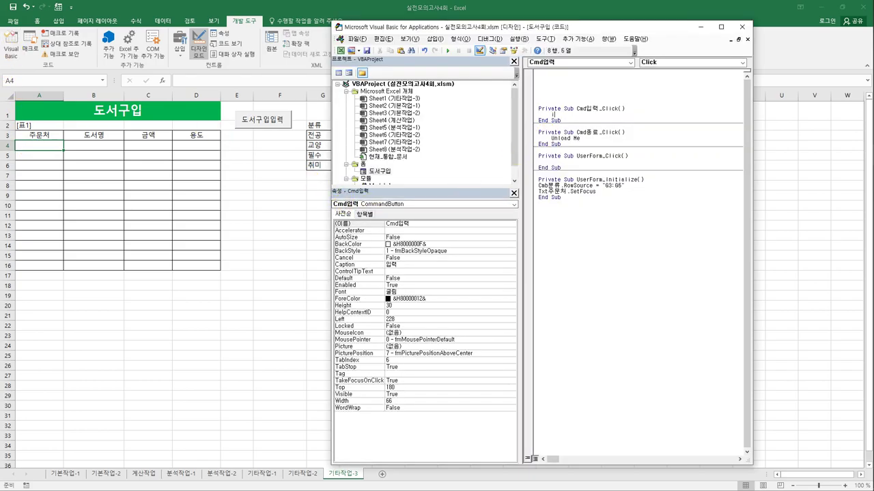
type("= range")
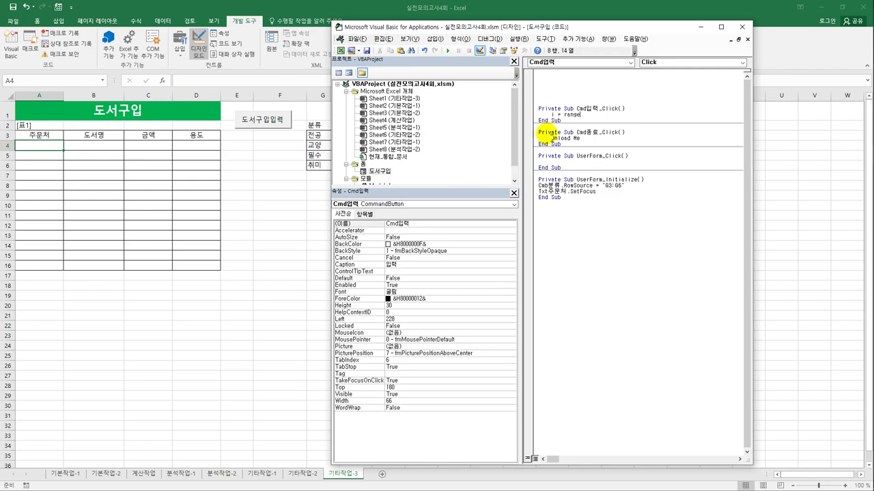
type("(\"A3")
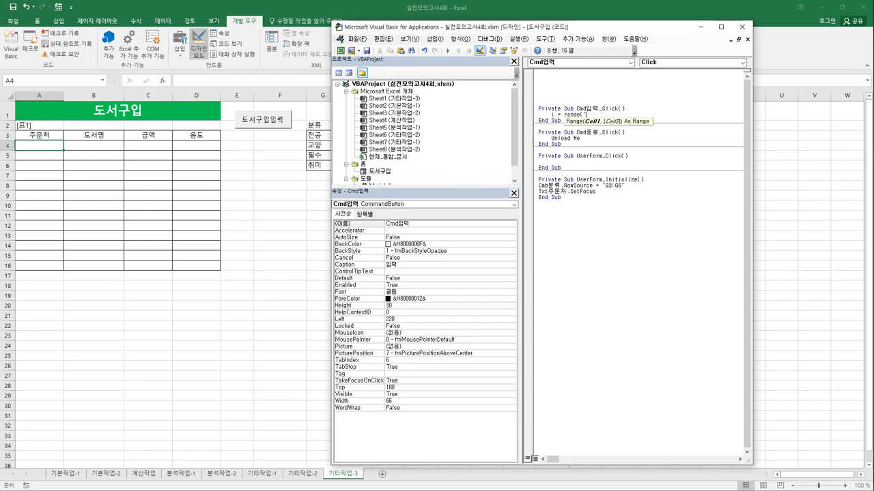
type("\"")
type(").cun")
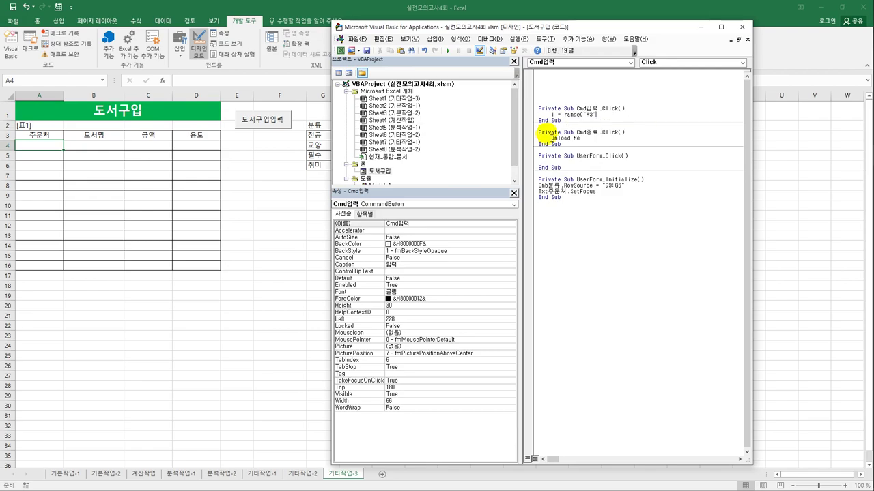
type("entr")
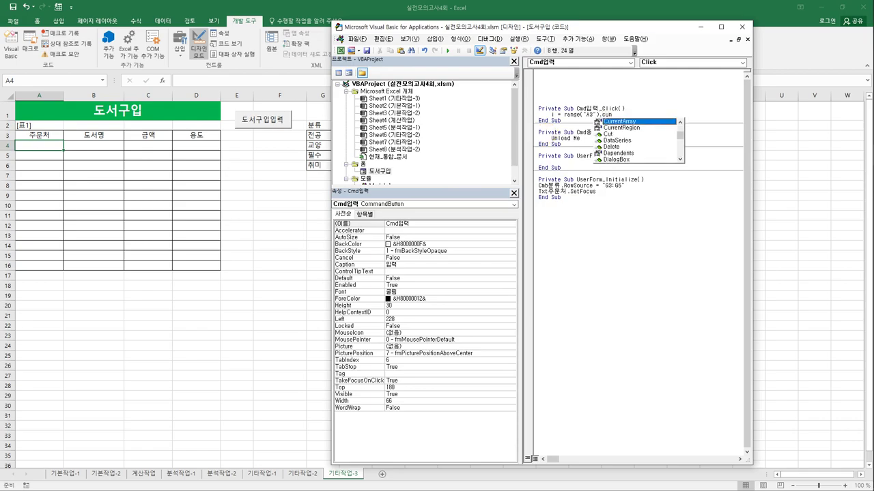
key("Tab")
type(".Rows.Count ")
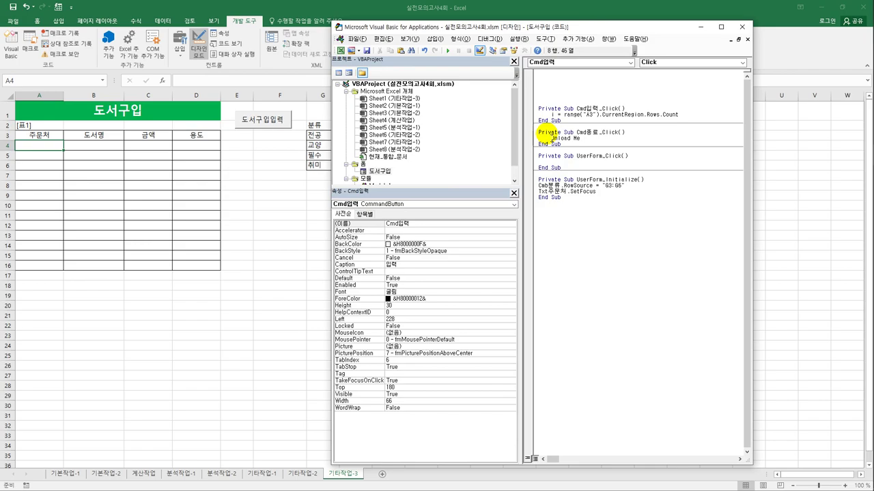
type("+ 1")
key("Return")
key("Return")
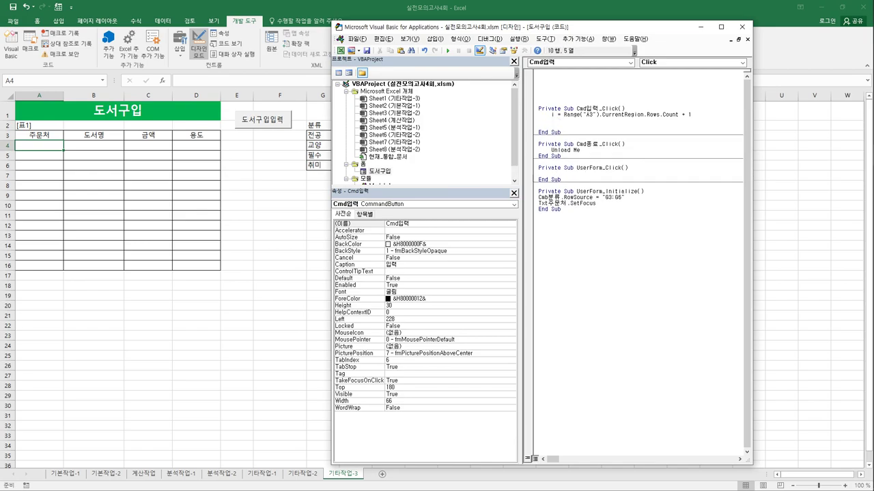
Add the statement Cells(i, 1) = Txt주문처 below the row calculation in Cmd입력_Click
type("cells(i, 1) = txt주문처")
key("Return")
key("Return")
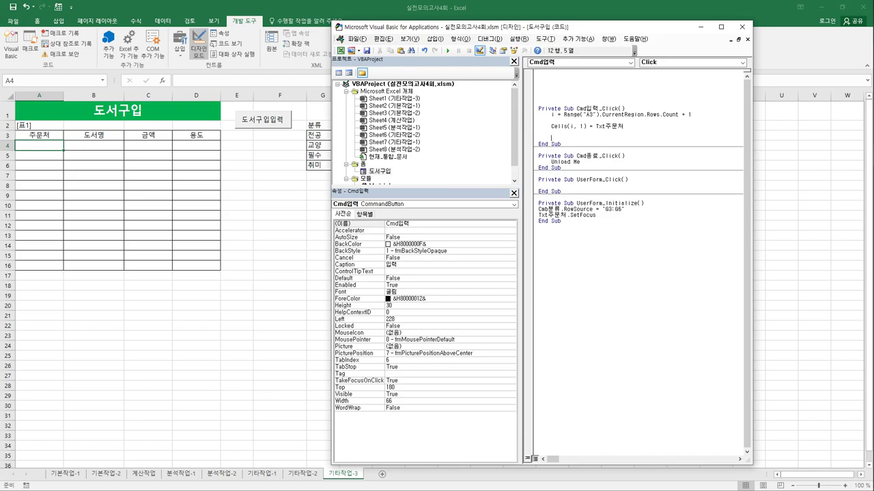
Look up the option button names on the 도서구입 form and write the condition If Opt전산개론 = True Then in Cmd입력_Click
type("if opt")
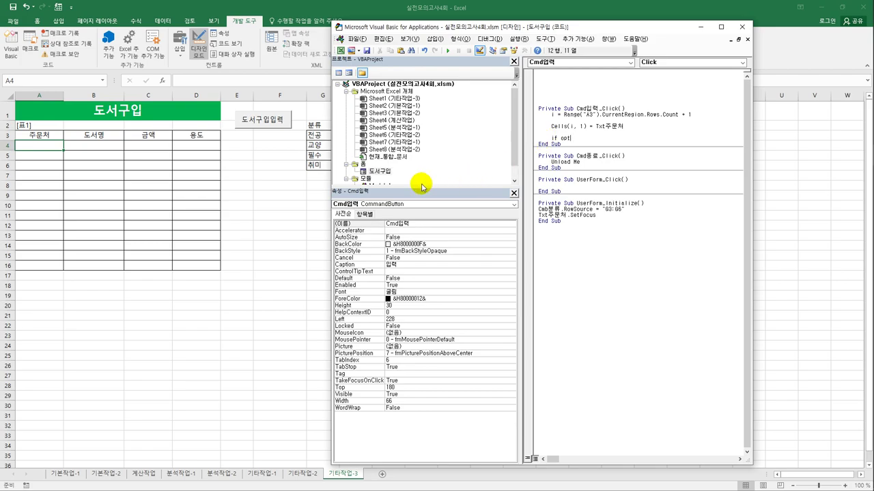
double_click(383, 172)
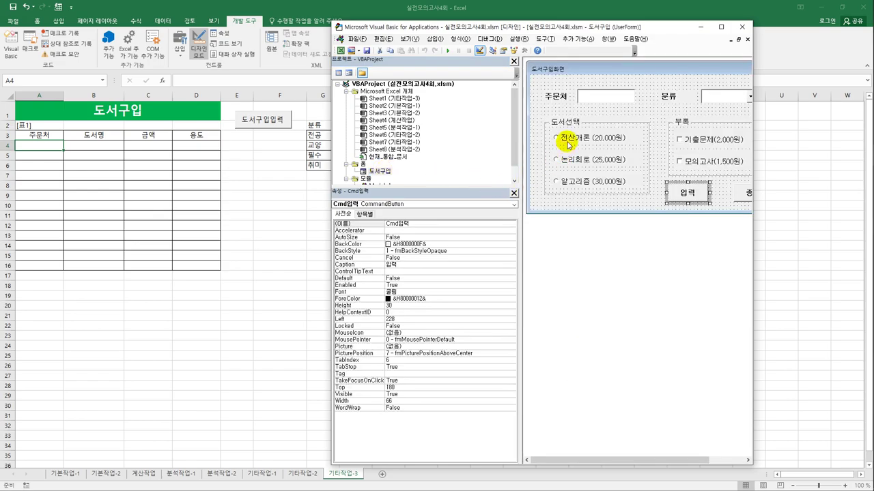
left_click(564, 140)
left_click(583, 161)
left_click(579, 183)
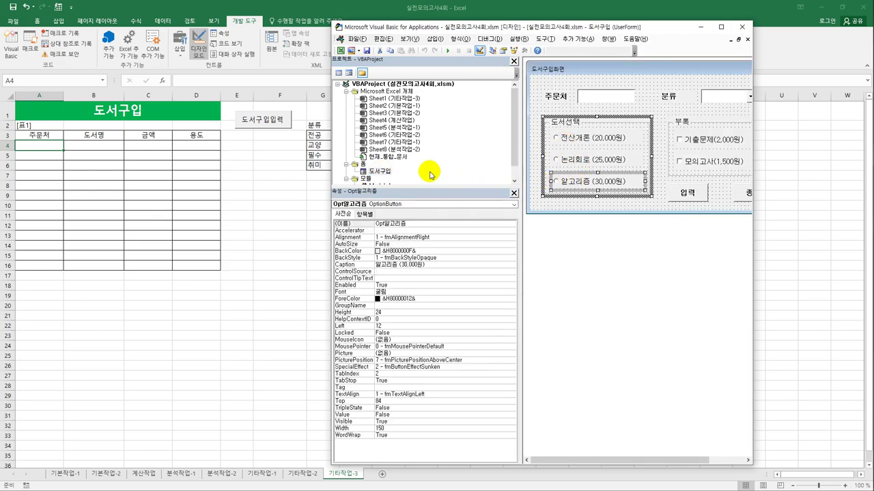
double_click(688, 192)
left_click(590, 141)
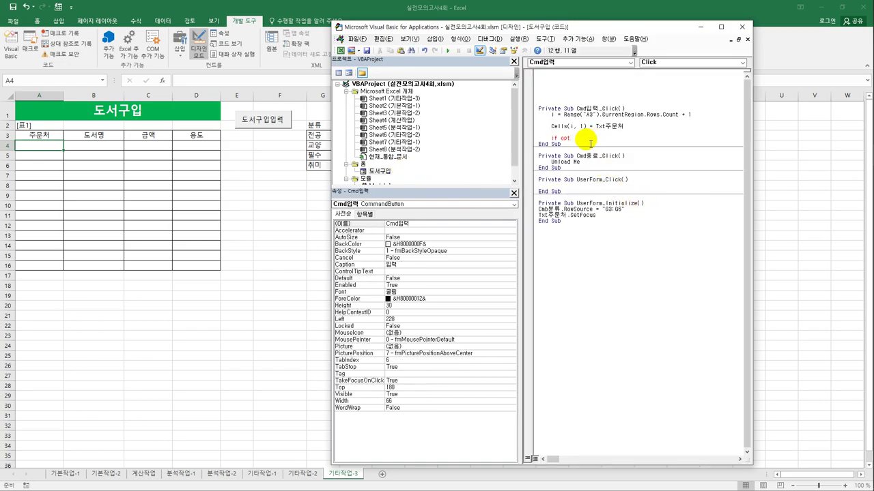
type("전산개론")
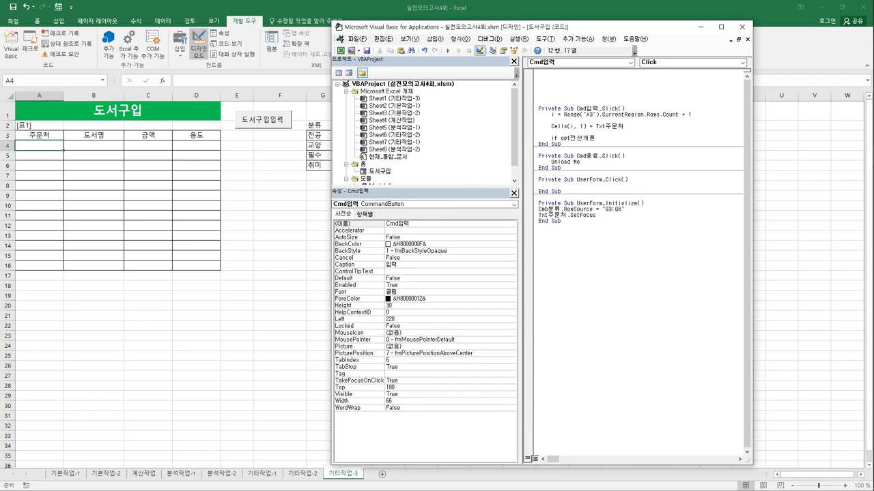
type(" = ㅅ")
type("tru")
type("e then")
key("Return")
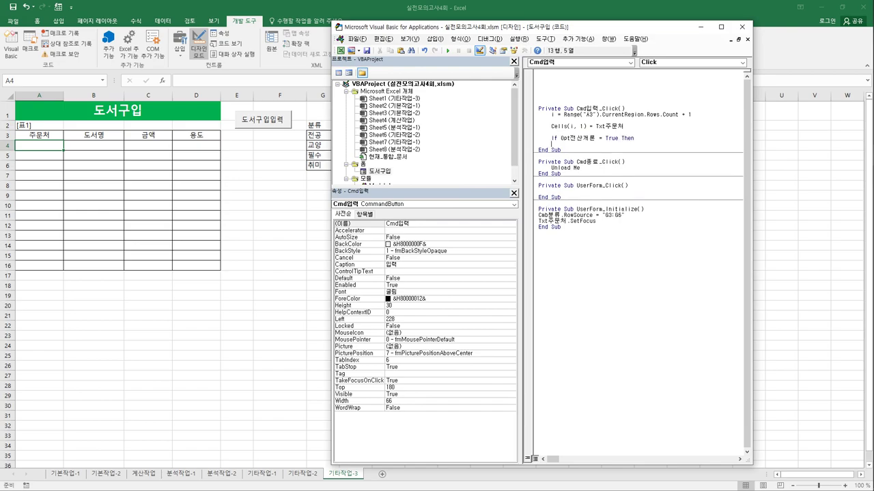
Inside the Opt전산개론 condition, add Cells(i, 2) = "전산개론" and 도서선택 = 20000
type("cells(")
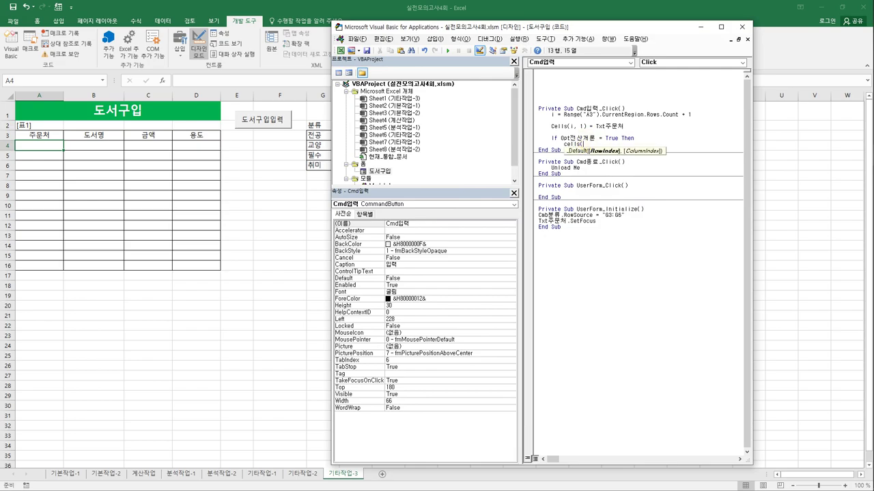
type("i,2) =")
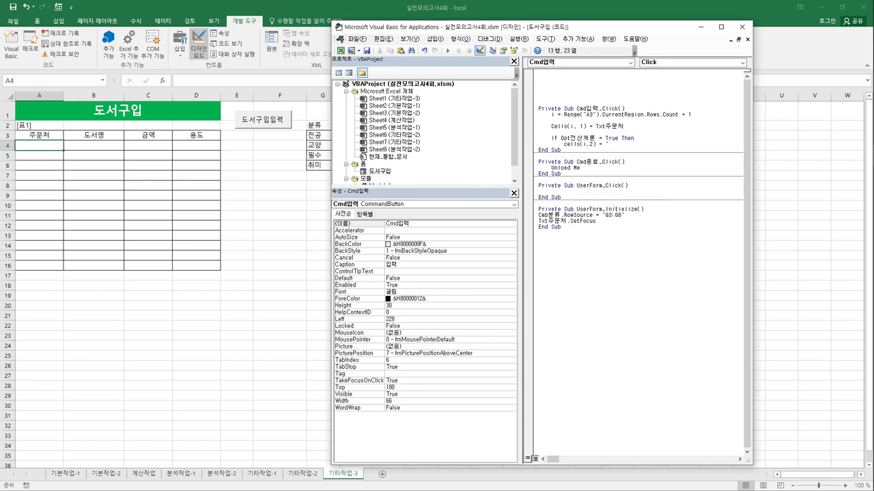
type("전산개론\"")
key("Return")
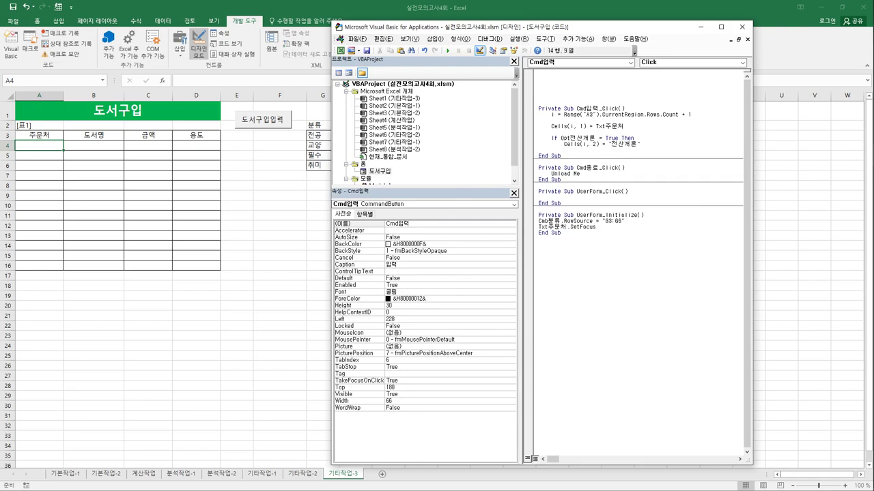
type("도서선택 = 20000")
key("Return")
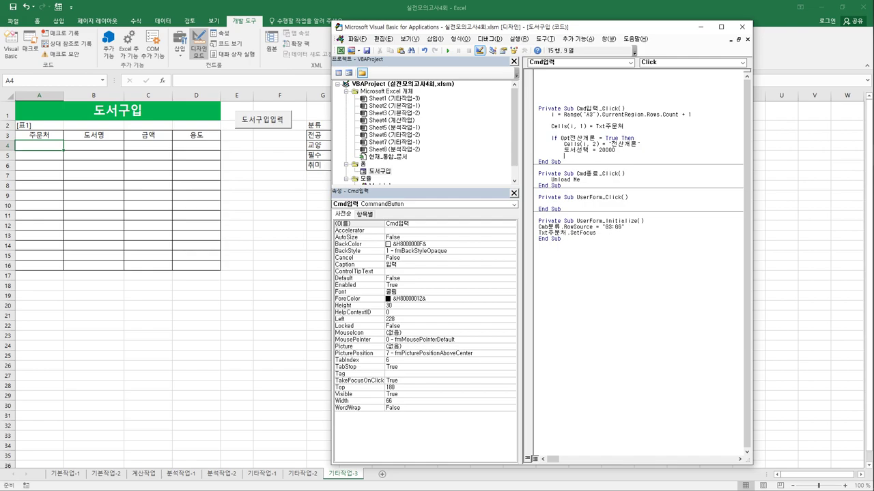
Add the condition ElseIf Opt논리회로 = True Then below the 전산개론 branch
type("ㄷ")
key("BackSpace")
type("elseif opt논리회로 = true Then")
key("Return")
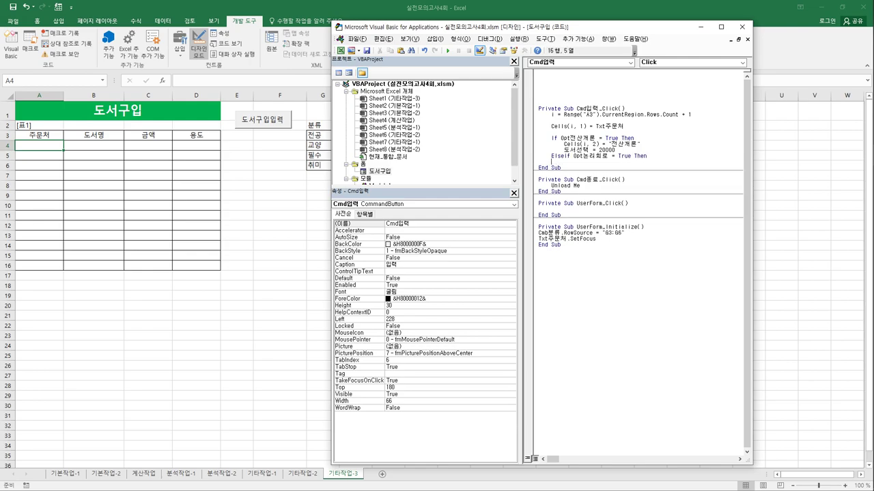
Copy the two 전산개론 statements into the ElseIf branch and change them to "논리회로" and 25000
left_click_drag(550, 145, 616, 150)
key("ctrl+c")
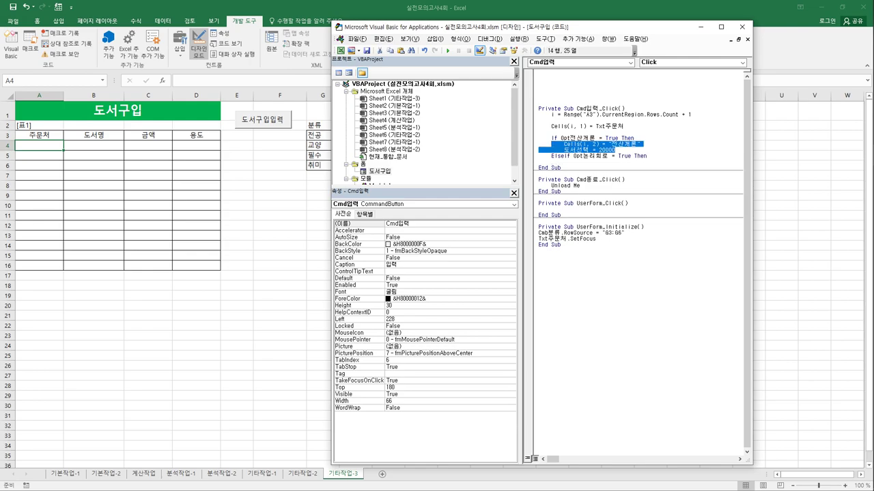
key("Tab")
left_click(551, 161)
key("ctrl+v")
left_click(637, 162)
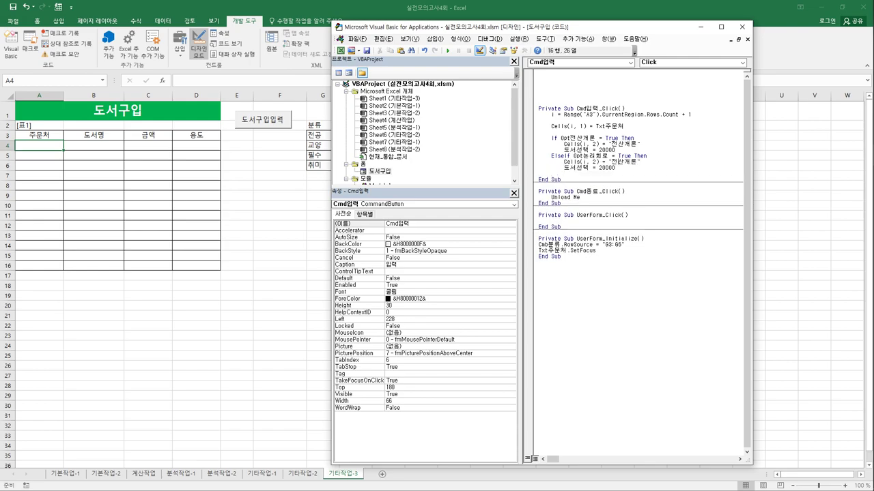
left_click_drag(611, 162, 637, 162)
type("shsflghlfh")
key("Return")
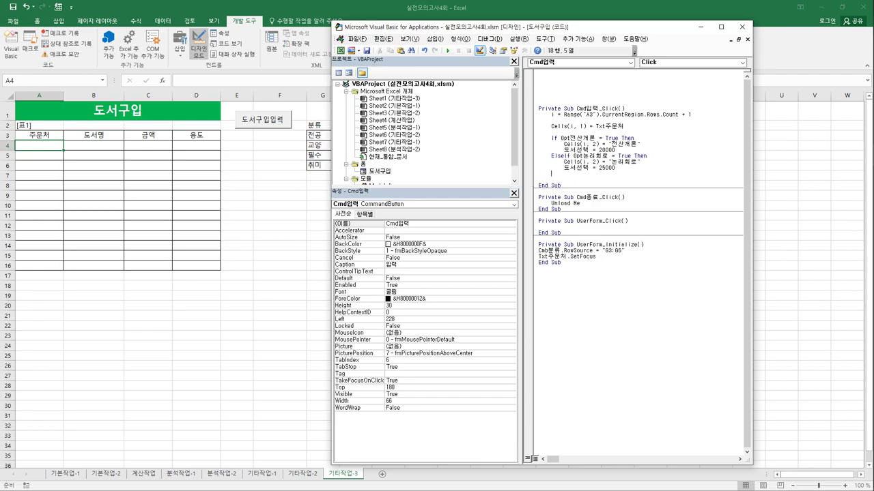
Add an Else branch with the copied statements changed to Cells(i, 2) = "알고리즘" and 도서선택 = 30000
type("else")
key("Return")
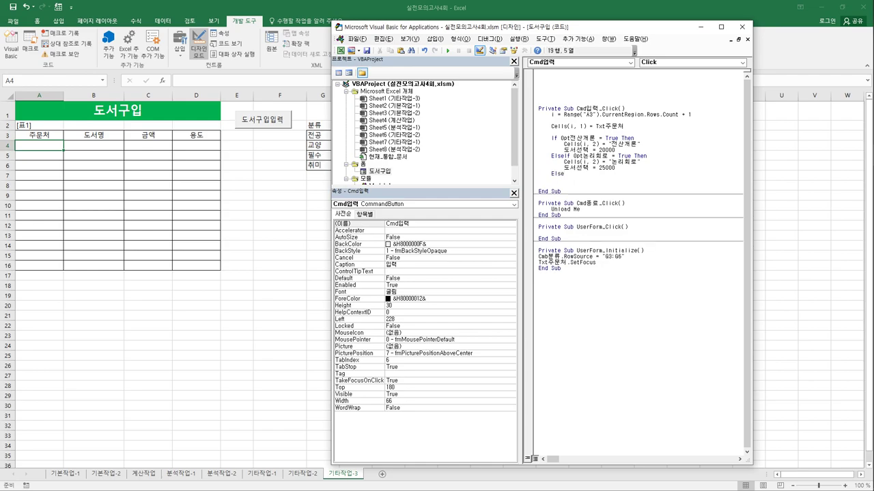
key("ctrl+v")
key("shift+Right")
key("shift+Right")
key("shift+Right")
key("shift+Right")
type("ㅇ")
type("알고리즘")
key("Down")
left_click(598, 186)
key("Return")
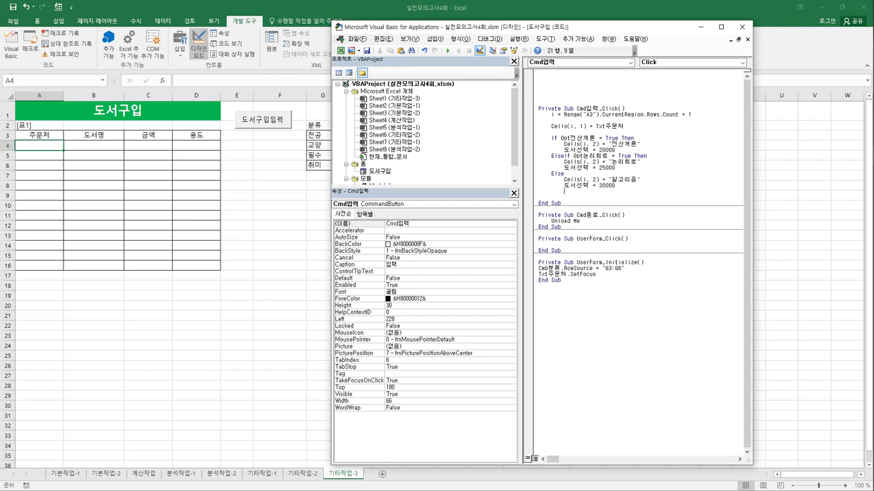
Close the book selection condition with End If and leave a blank line below it
type("드")
key("BackSpace")
type("End If")
key("Return")
key("Return")
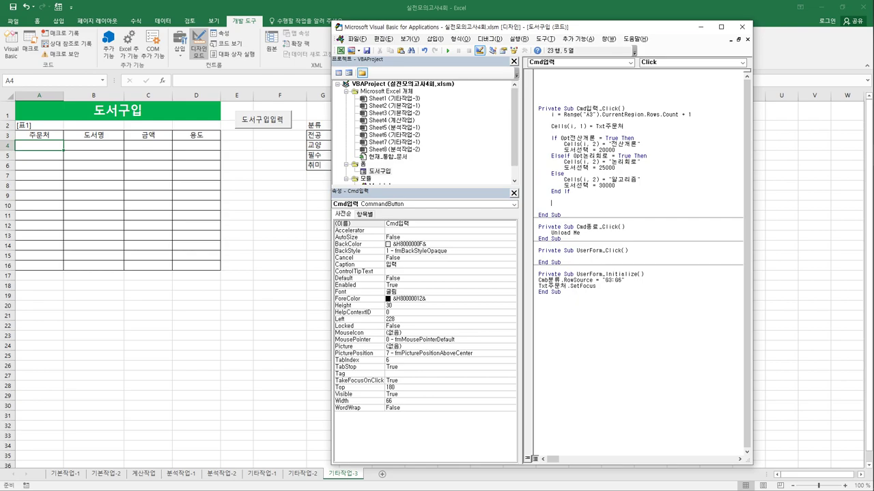
Below the book selection condition, add If Chk기출문제 = True Then with the statement 기출문제 = 2000
type("if")
double_click(383, 171)
left_click(689, 140)
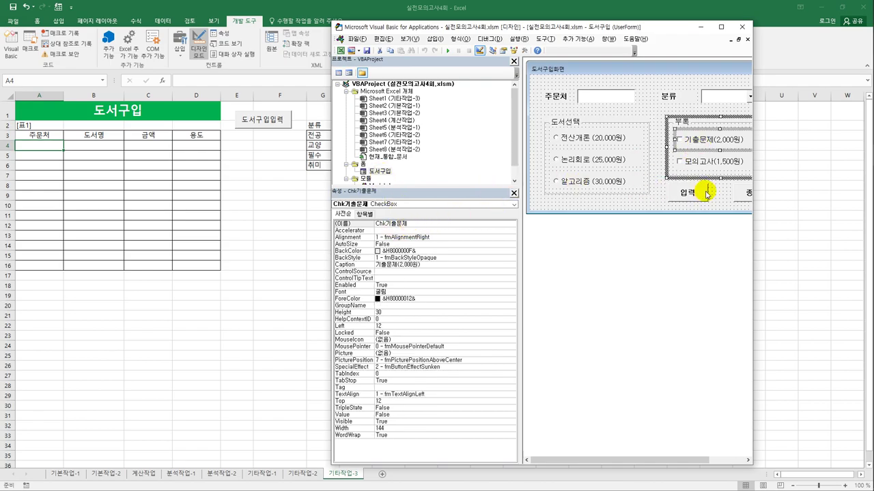
left_click(688, 193)
double_click(688, 193)
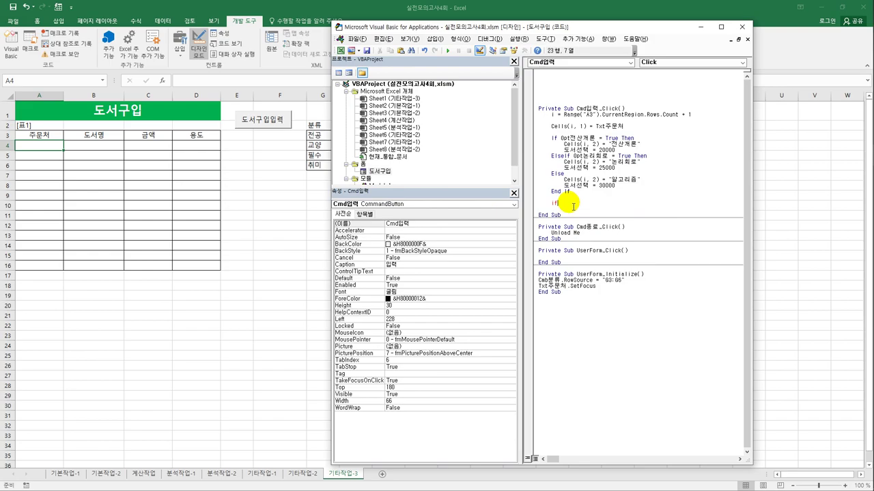
type("chk")
type("기출문제 =")
type(" ㅅ")
type(" t")
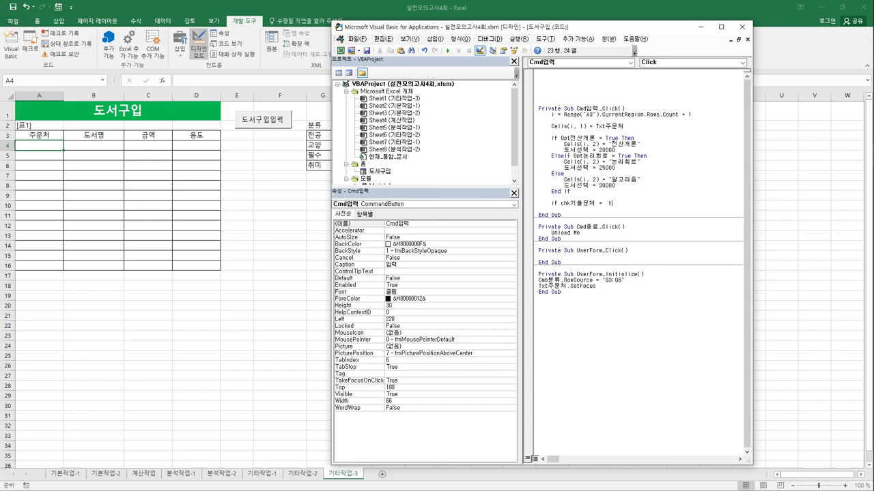
type("true then")
key("Return")
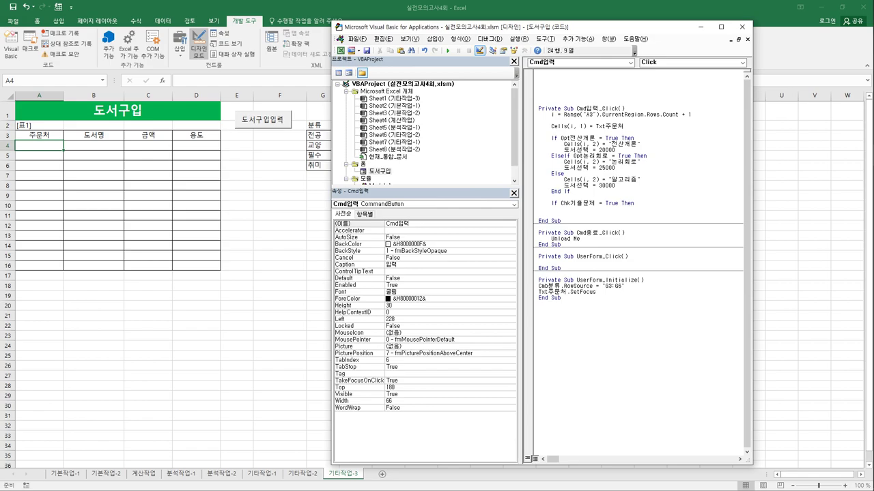
type("기출문제 = 2000")
key("Return")
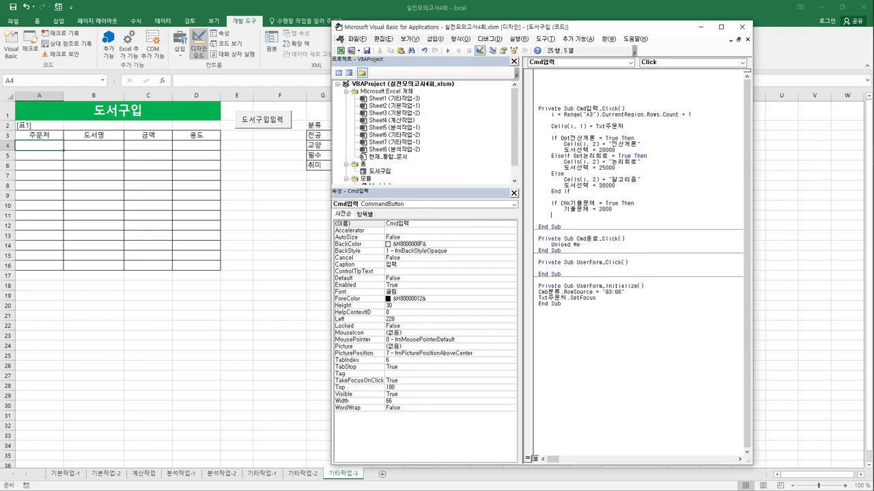
Add an Else branch with 기출문제 = 0 and close the condition with End If
type("Else")
key("Return")
key("Tab")
type("기출문제 = 0")
key("Return")
type("End If")
key("Return")
key("Return")
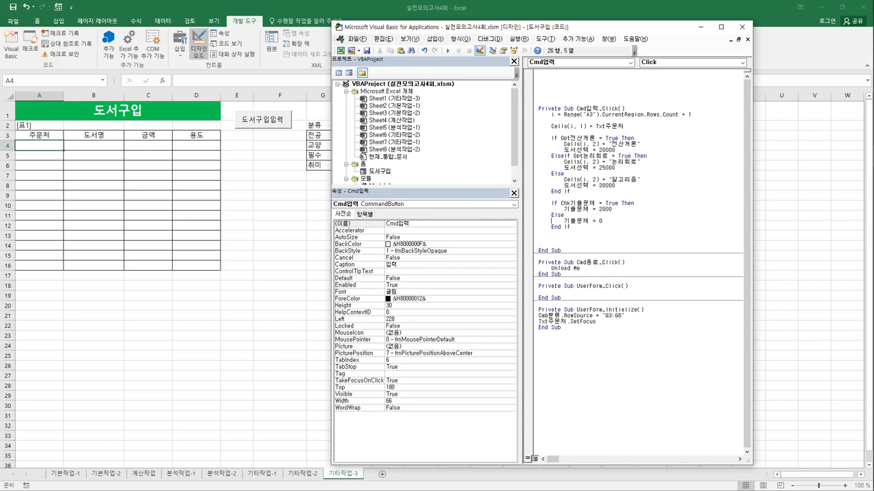
Duplicate the whole 기출문제 If block directly below itself, separated by a blank line
left_click_drag(552, 203, 570, 227)
key("ctrl+c")
left_click(551, 238)
key("ctrl+v")
Change the checkbox name in the copied block's condition to Chk모의고사
key("Up")
key("Up")
key("Up")
key("shift+Right")
key("shift+Right")
key("shift+Right")
key("shift+Right")
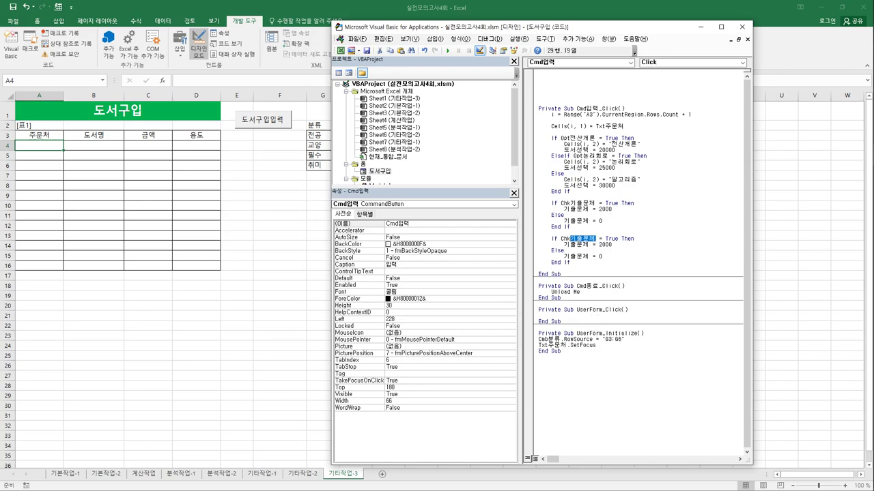
type("기")
type("모의고사")
Change the statement under the copied condition to 모의고사 = 1500
key("Down")
key("shift+Right")
key("shift+Right")
key("shift+Right")
key("shift+Right")
key("Down")
key("shift+Left")
key("shift+Left")
key("shift+Left")
key("shift+Left")
key("ctrl+v")
key("shift+Right")
key("shift+Right")
key("shift+Right")
key("shift+Right")
type("1500")
Change the copied Else statement to 모의고사 = 0 and start a new line below End If
key("Down")
key("Down")
key("Left")
key("Left")
key("Left")
key("Left")
key("shift+Left")
key("shift+Left")
key("shift+Left")
key("shift+Left")
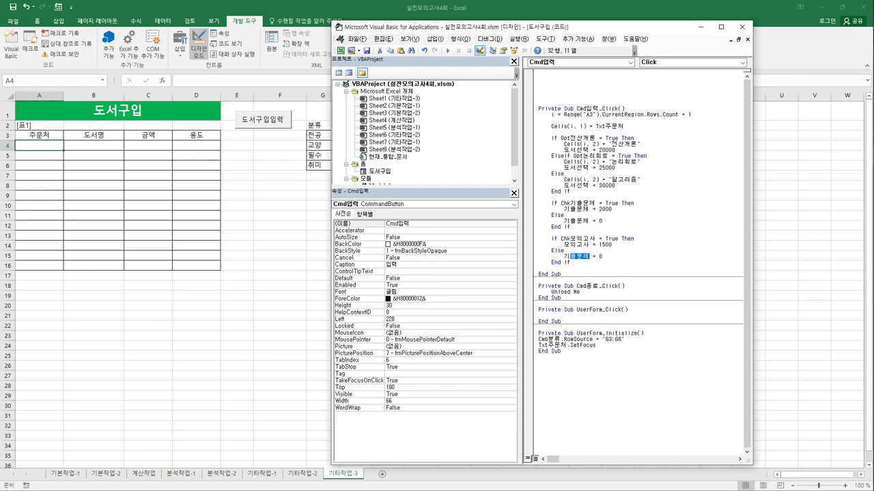
type("모의고사")
key("Down")
key("Return")
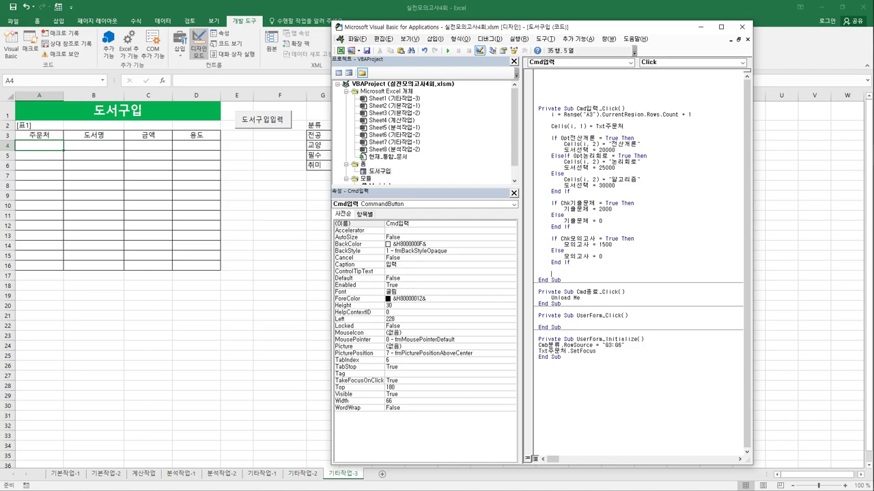
Add the amount statement Cells(i, 3) = 도서선택 + 기출문제 + 모의고사 below the conditions
type("cell")
type("l")
type("(i,3)")
type(" = 도서선ㅌ")
type("ㅐㄱ")
type(" + 기출")
type("문제 ")
type("+ 모의고사")
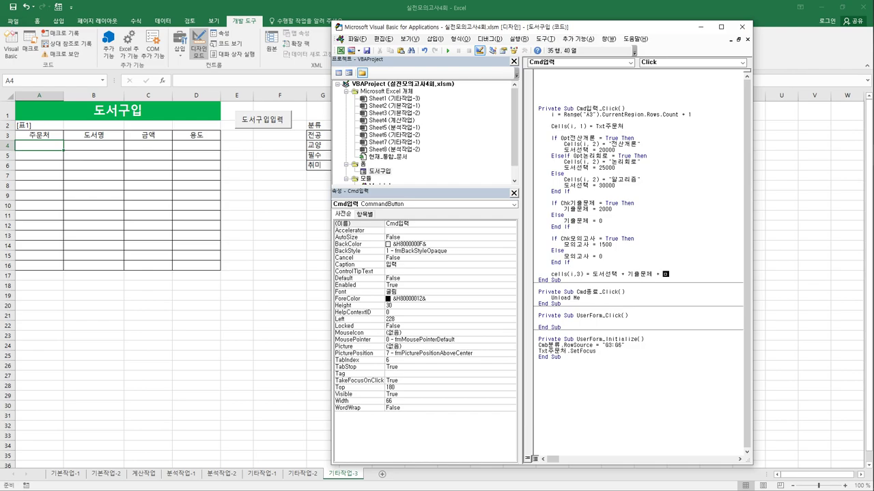
key("Return")
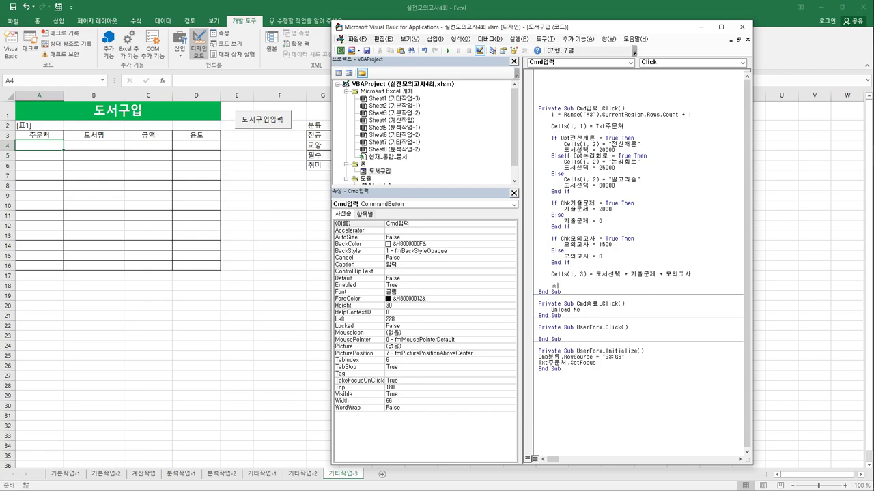
Add the statement Cells(i, 4) = Cmb분류 at the end of the Cmd입력_Click procedure
type("cells(i")
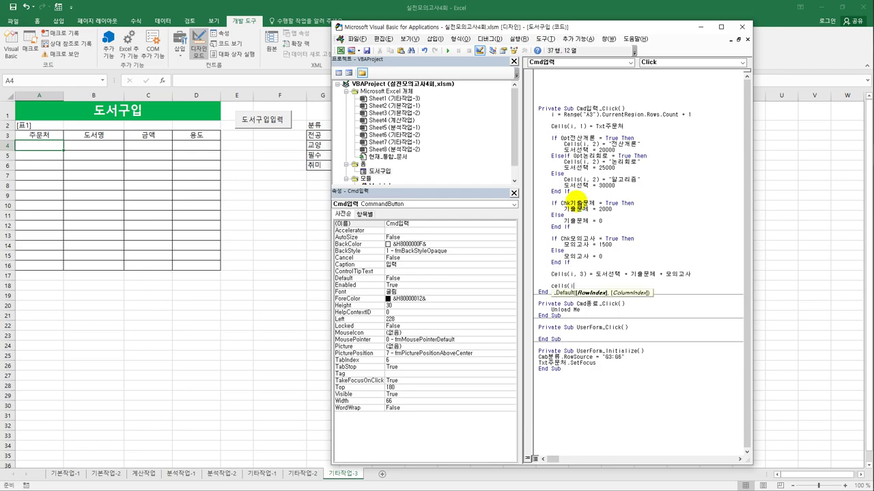
type(",4) = cmb분류")
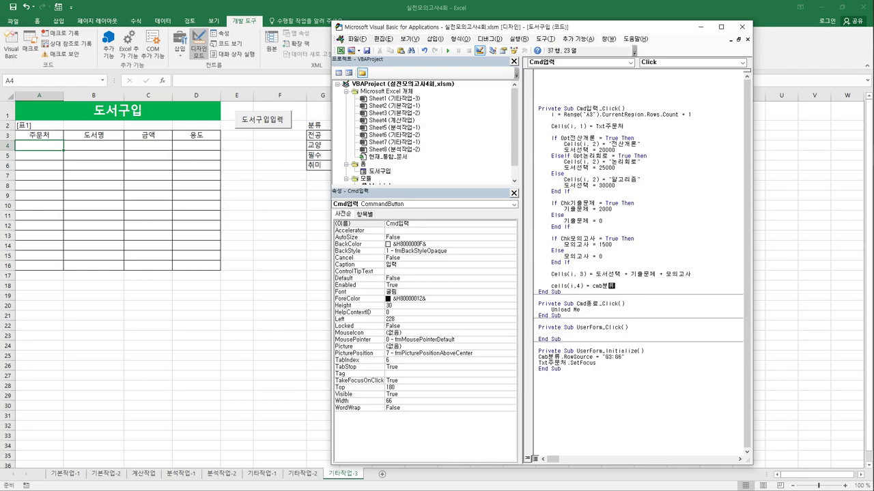
key("Return")
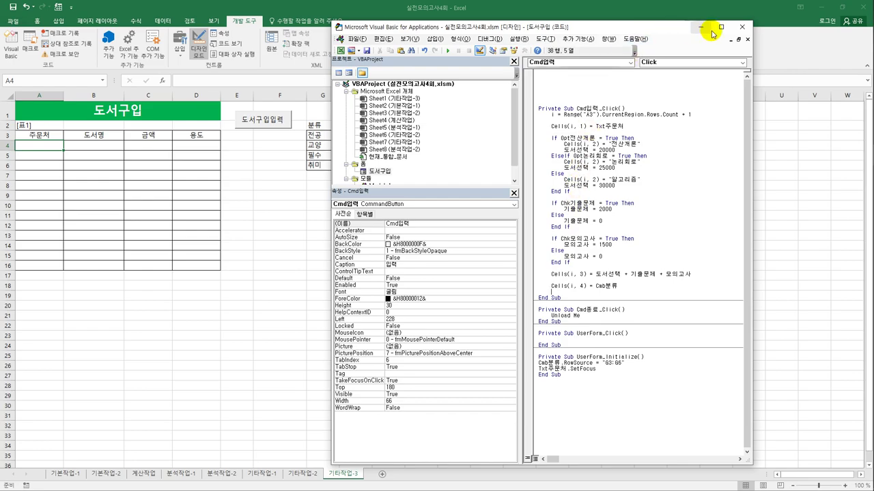
Close the VBA editor, turn off design mode and open the 도서구입 form from the worksheet's 도서구입입력 button
left_click(741, 28)
left_click(509, 185)
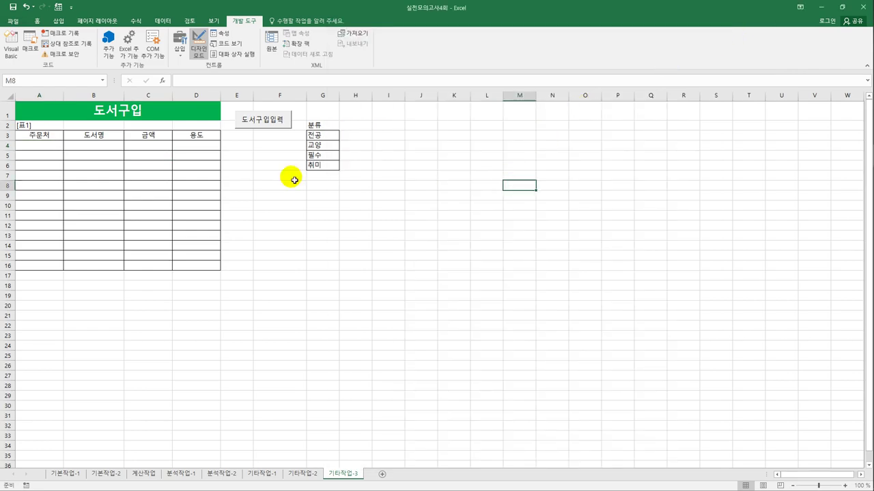
left_click(198, 44)
left_click(285, 207)
left_click(262, 120)
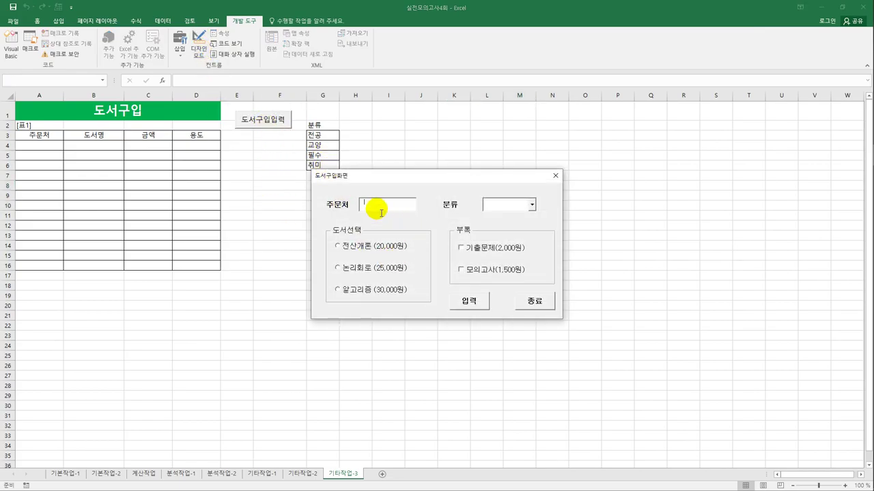
Submit an order with 주문처 용천, 분류 전공, book 전산개론 and the 기출문제 supplement
type("영풍")
left_click(532, 206)
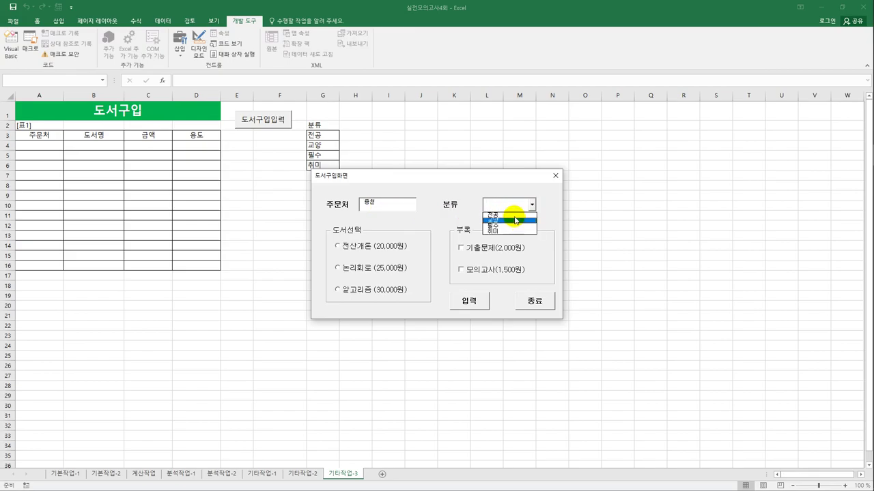
left_click(509, 215)
left_click(356, 247)
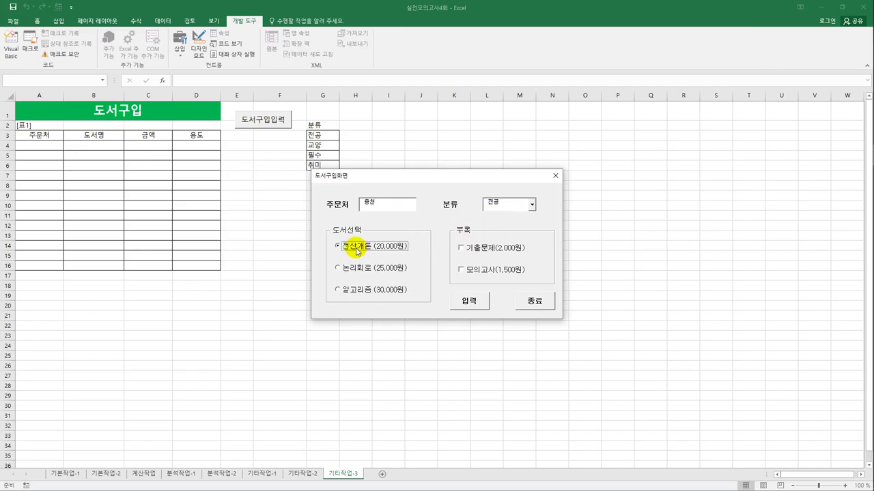
left_click(461, 250)
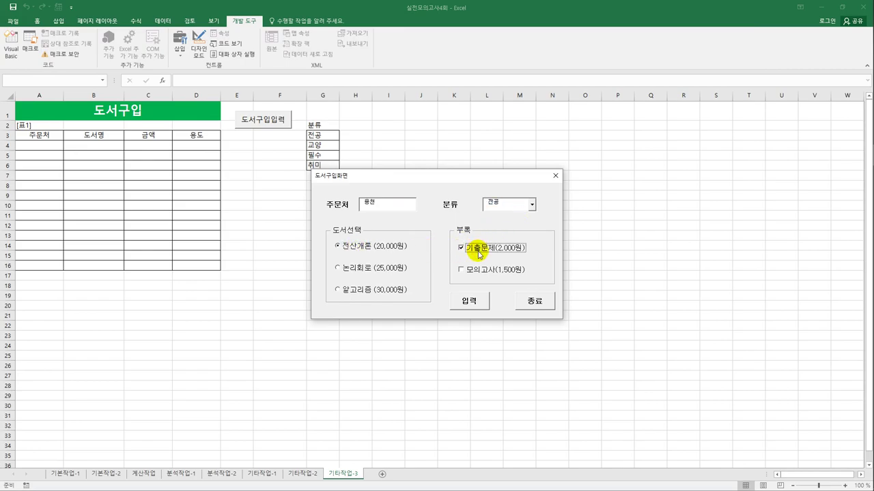
left_click(469, 301)
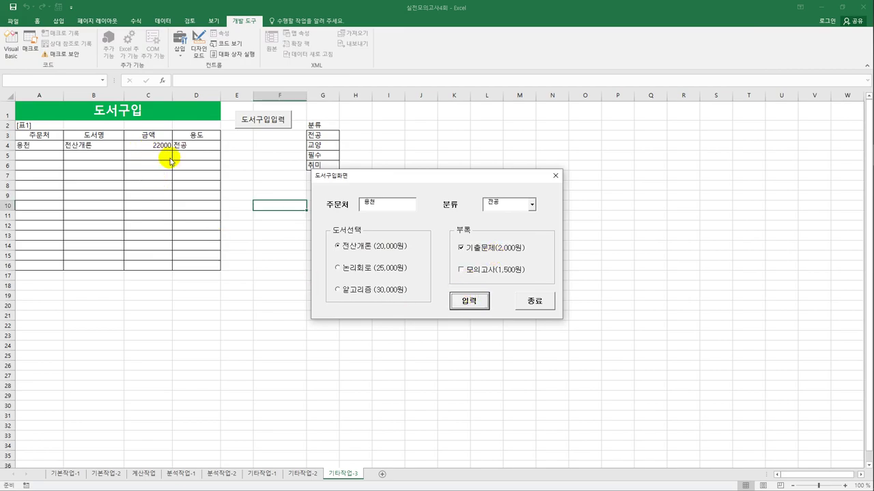
Submit an order with 주문처 서초, 분류 필수, book 논리회로 and both the 기출문제 and 모의고사 supplements
left_click_drag(384, 203, 346, 207)
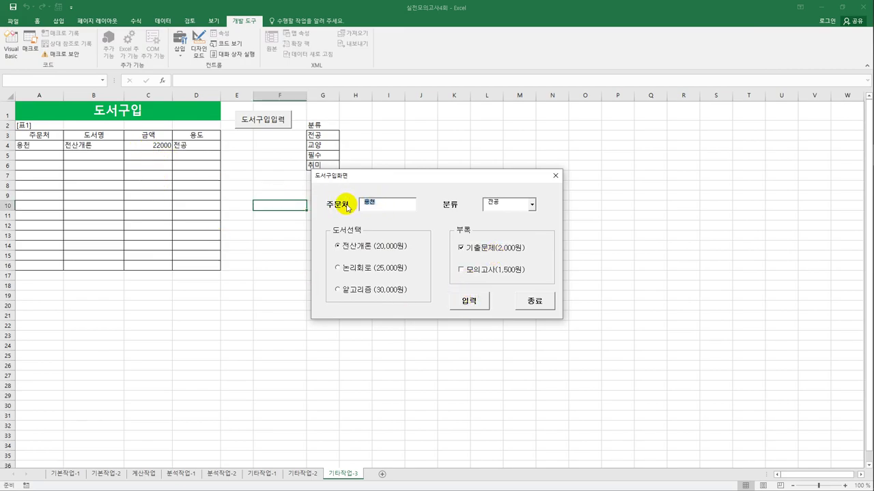
type("서초")
left_click(532, 204)
left_click(523, 226)
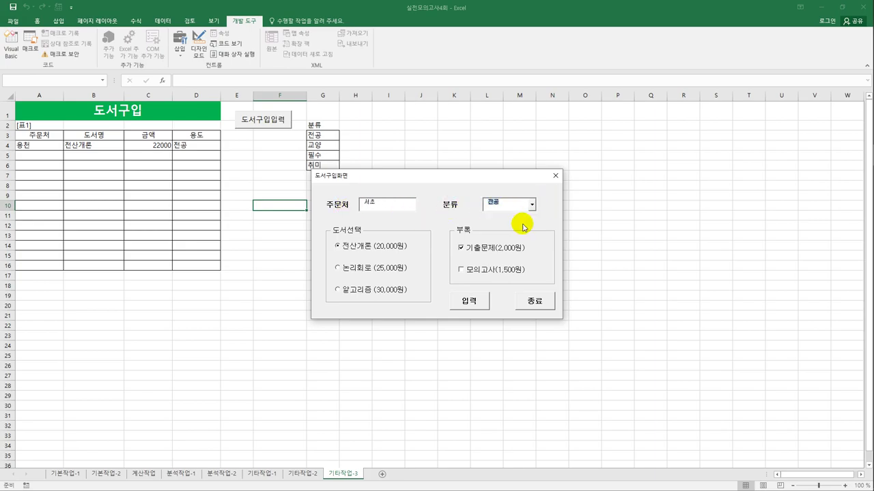
left_click(355, 268)
left_click(461, 269)
left_click(476, 303)
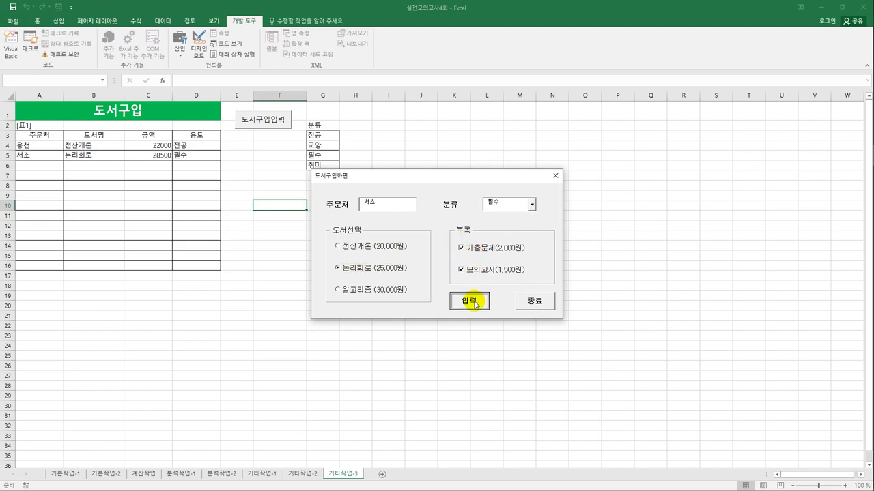
Submit another 서초 order with 분류 취미, book 알고리즘 and no supplements
left_click(532, 205)
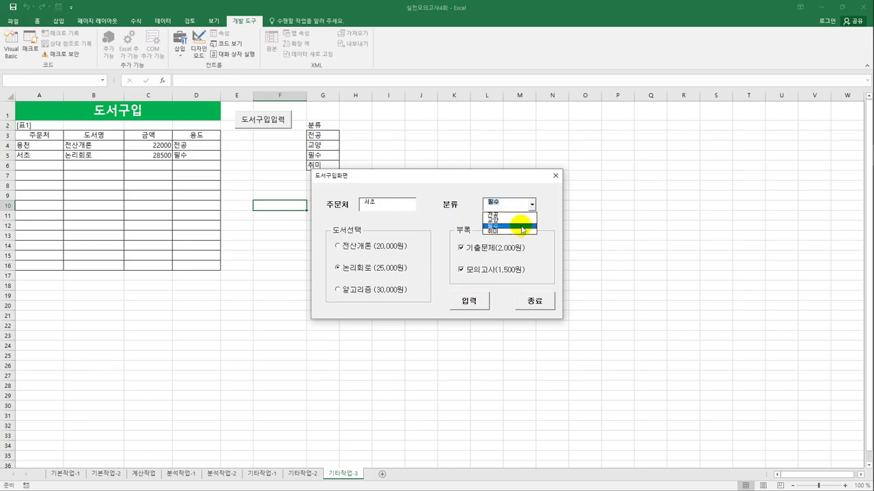
left_click(522, 231)
left_click(362, 289)
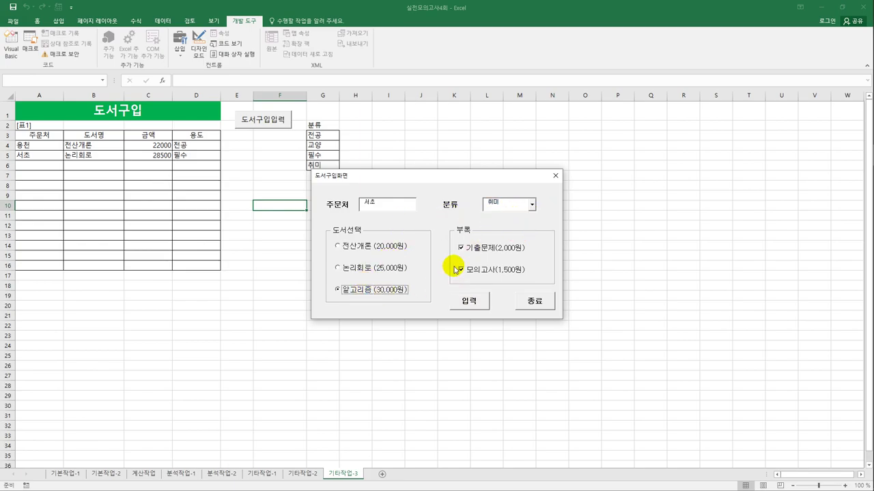
left_click(461, 248)
left_click(462, 271)
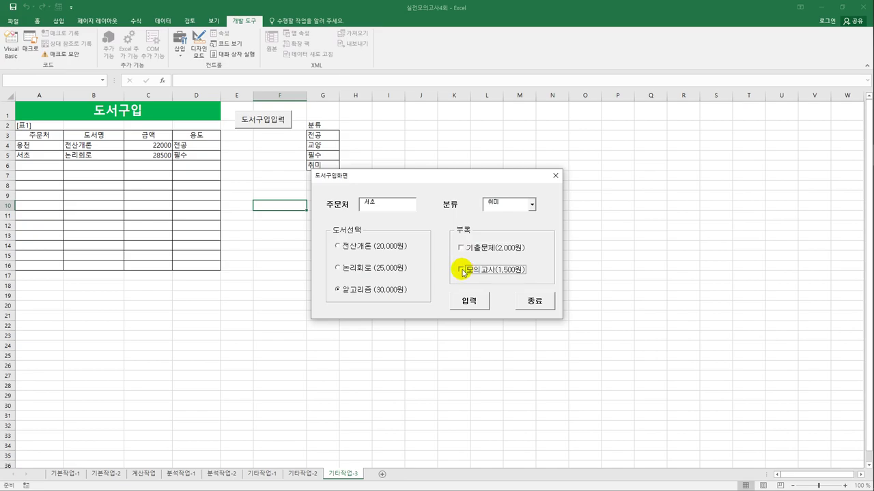
left_click(470, 304)
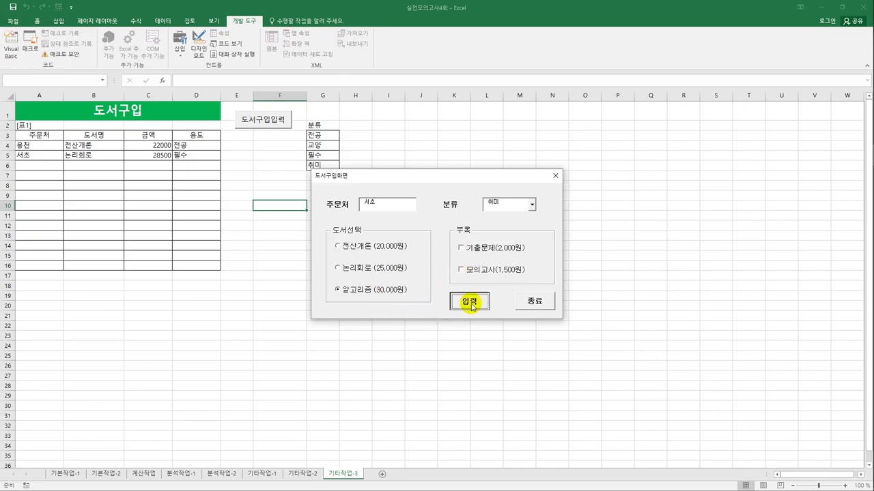